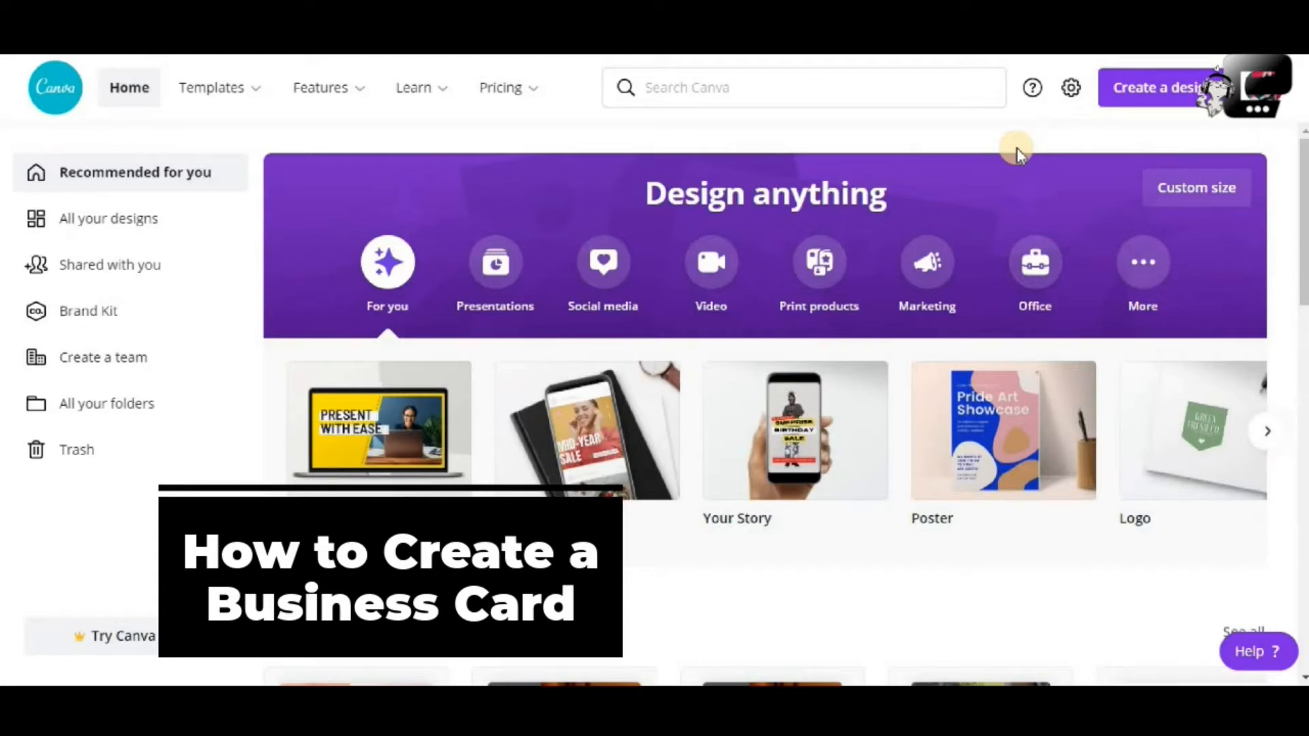
Open the Business Cards category of the template library.
mouse_move(240, 100)
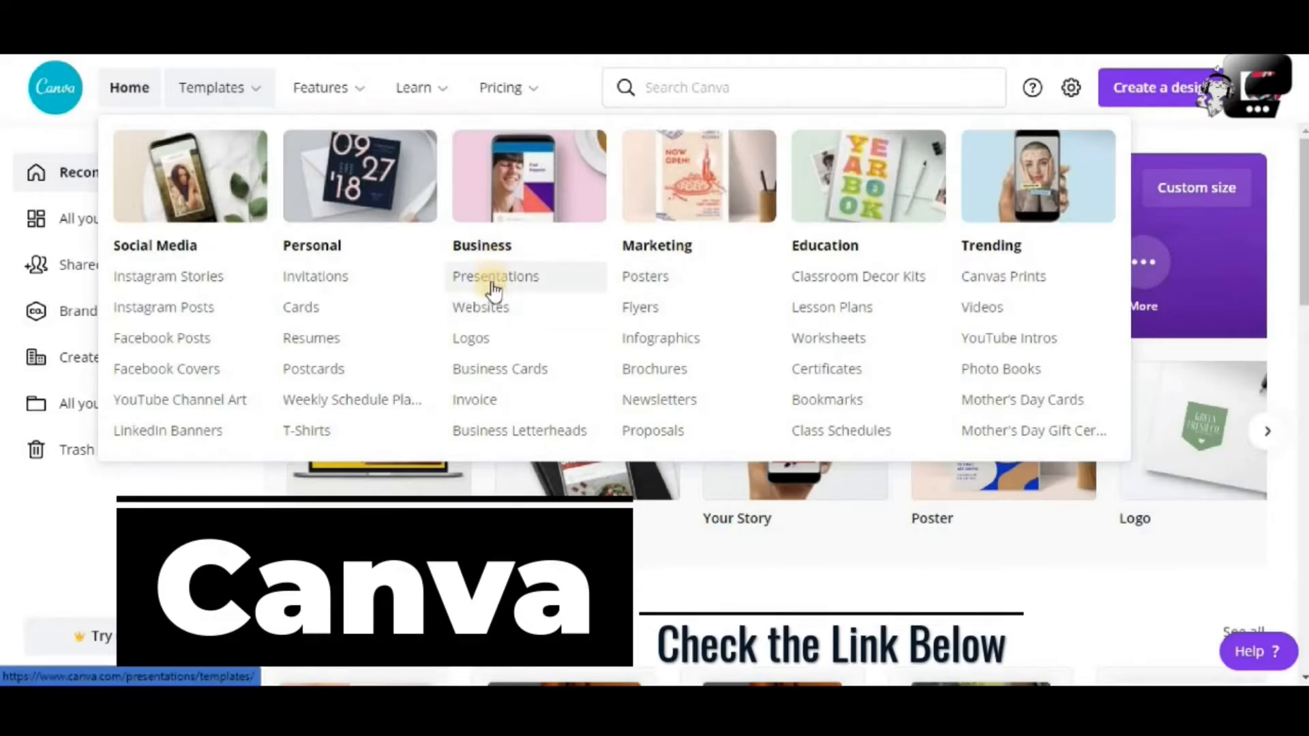
left_click(508, 371)
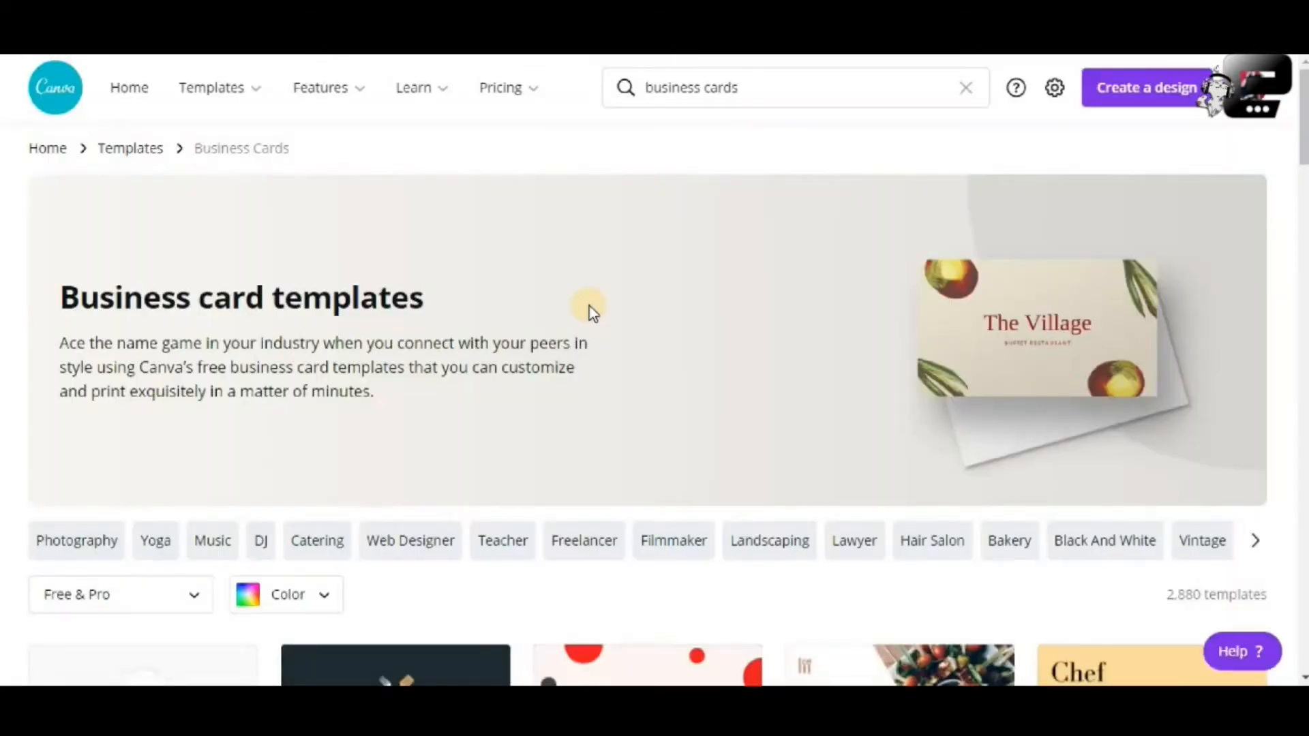
Browse the gallery of business card templates, examining the available catering, restaurant and real estate designs.
scroll(591, 306, "down", 6)
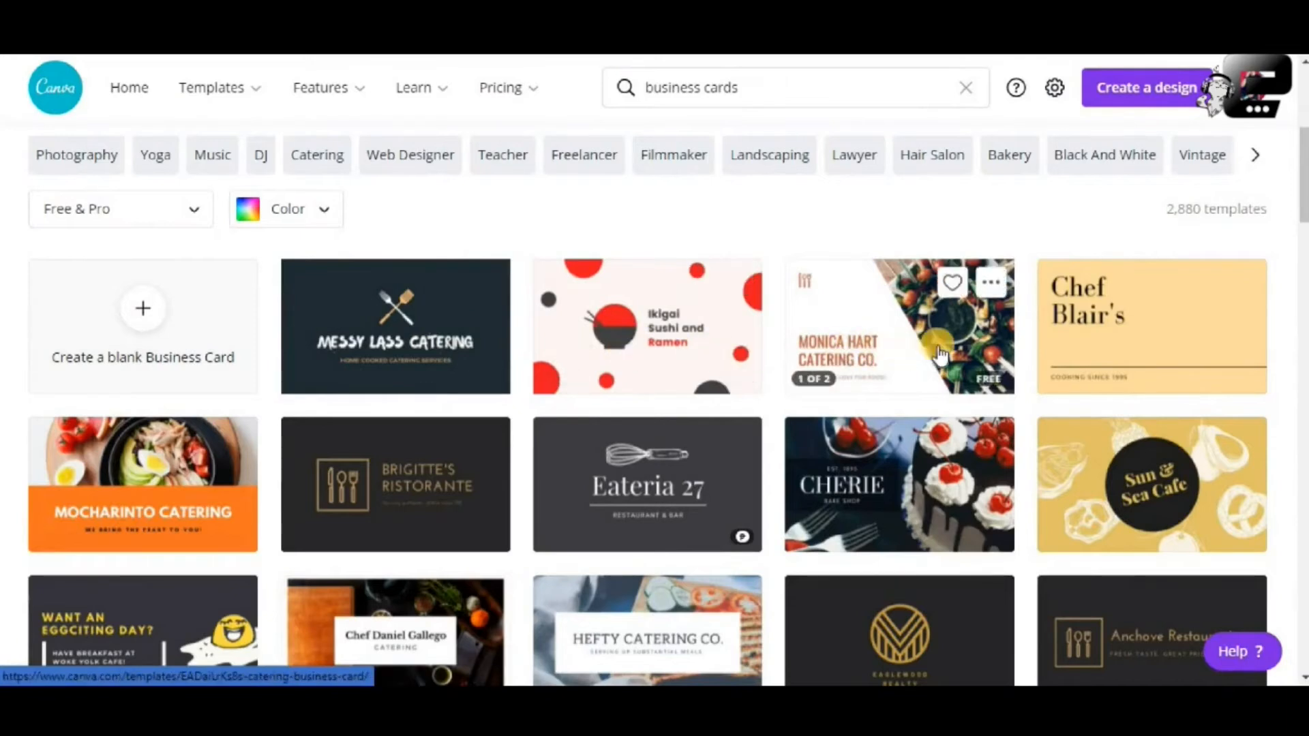
scroll(939, 355, "down", 2)
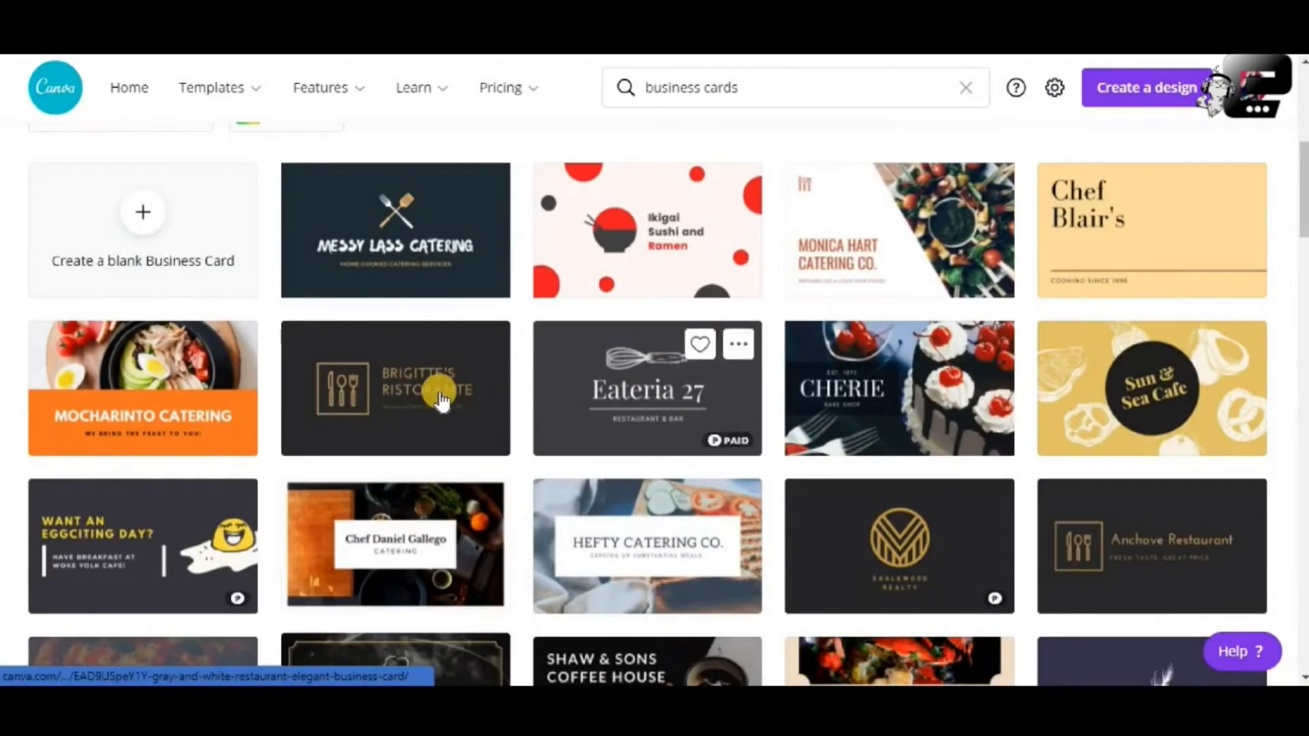
scroll(441, 398, "down", 3)
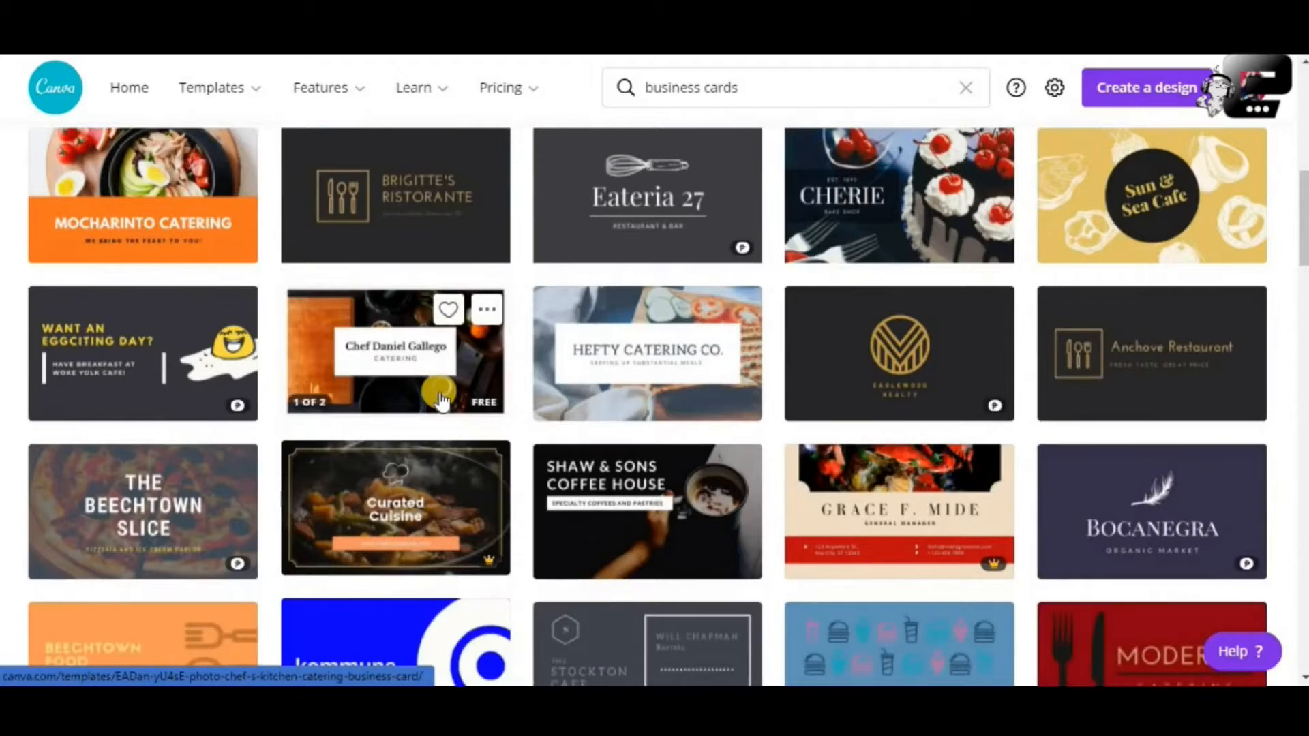
scroll(442, 399, "up", 4)
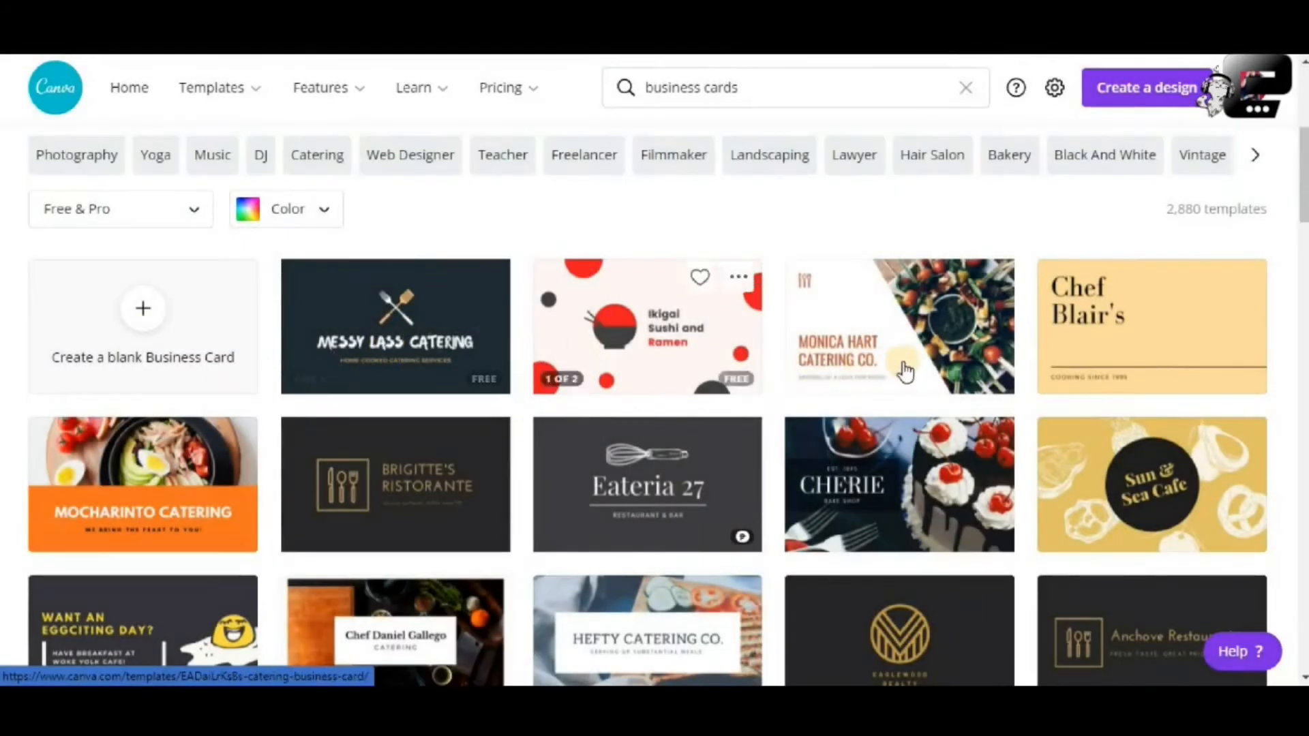
scroll(908, 369, "down", 6)
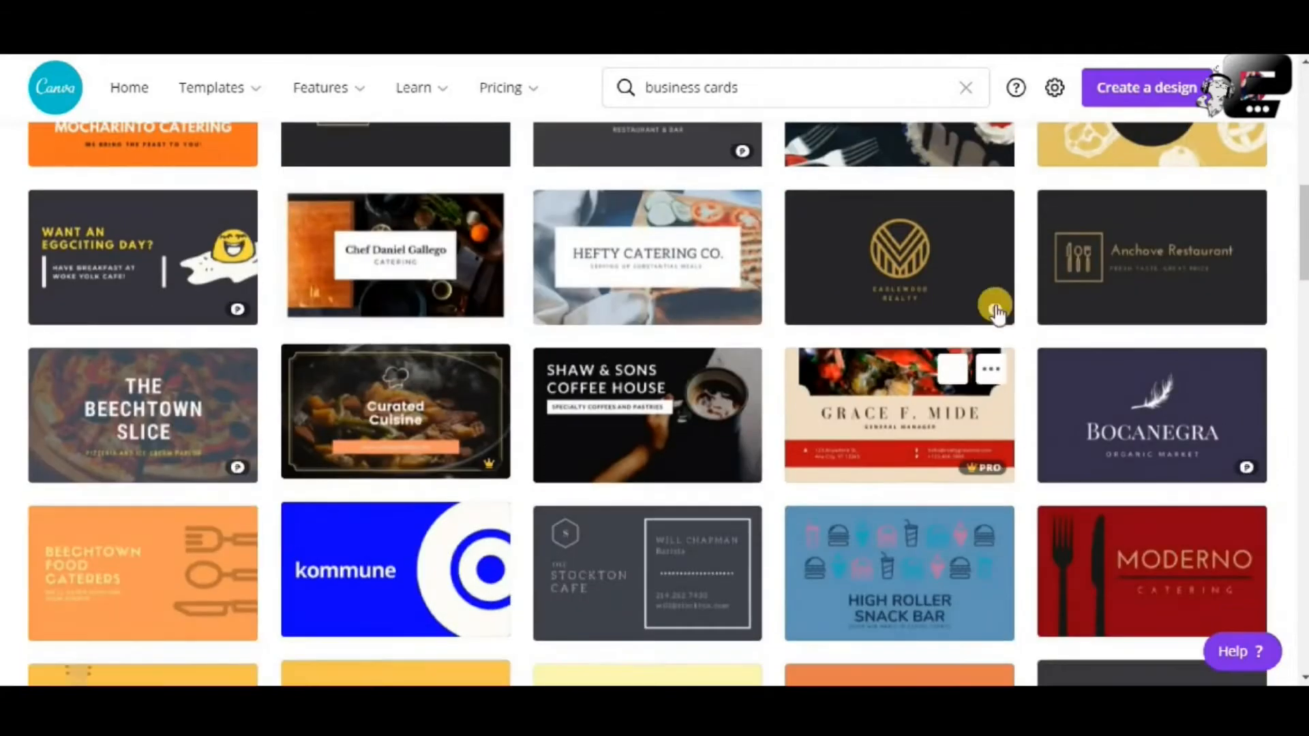
mouse_move(968, 308)
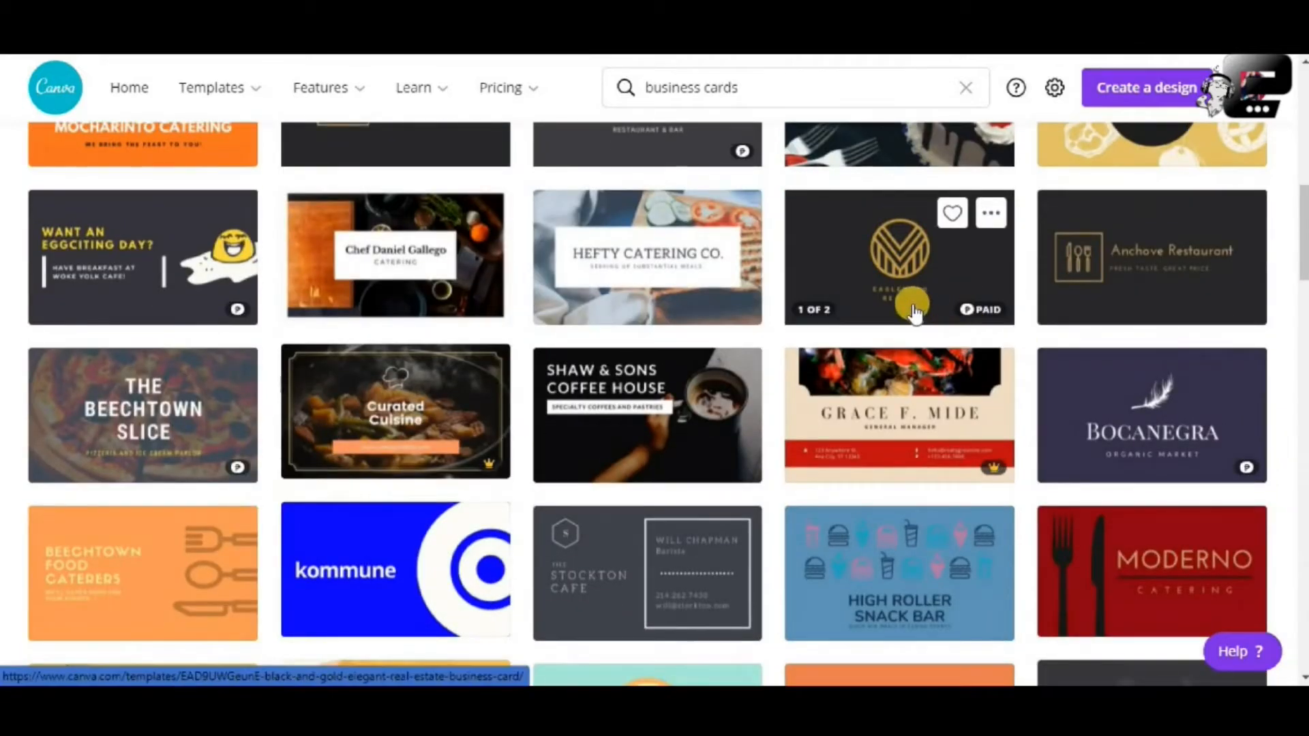
scroll(886, 313, "up", 4)
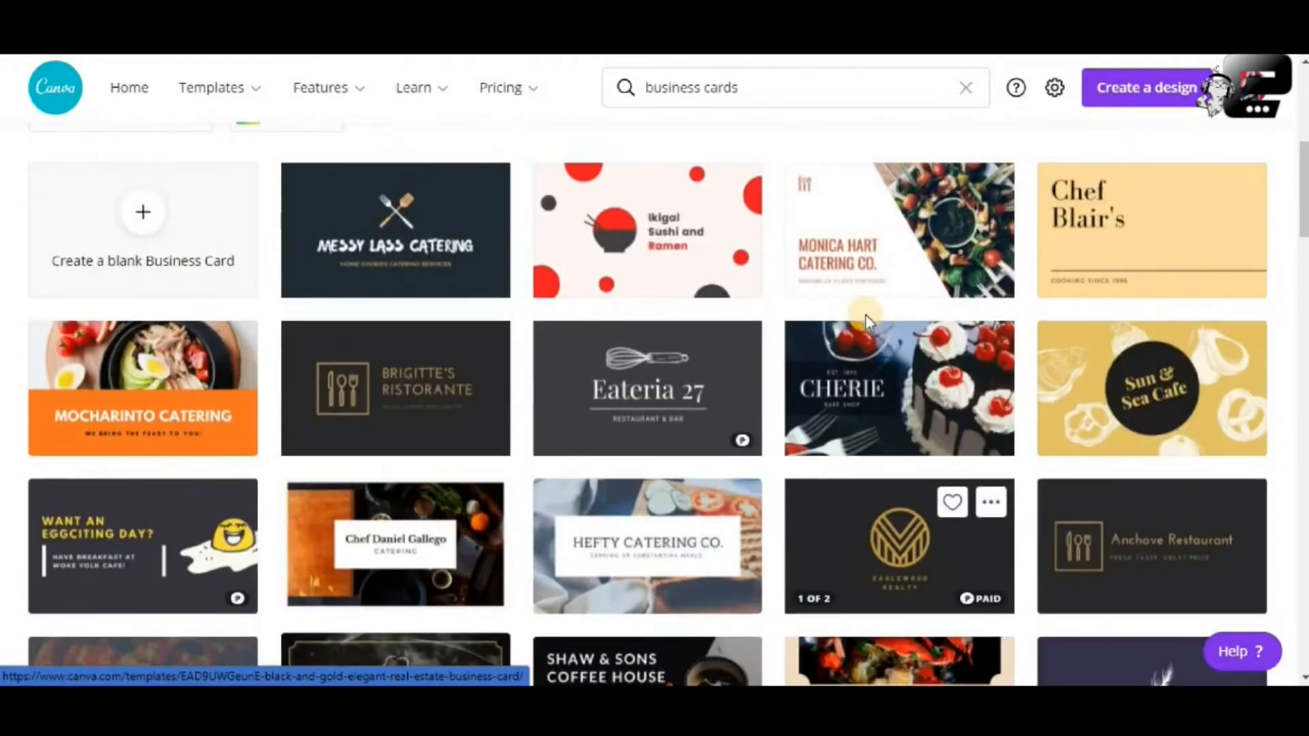
scroll(862, 313, "up", 4)
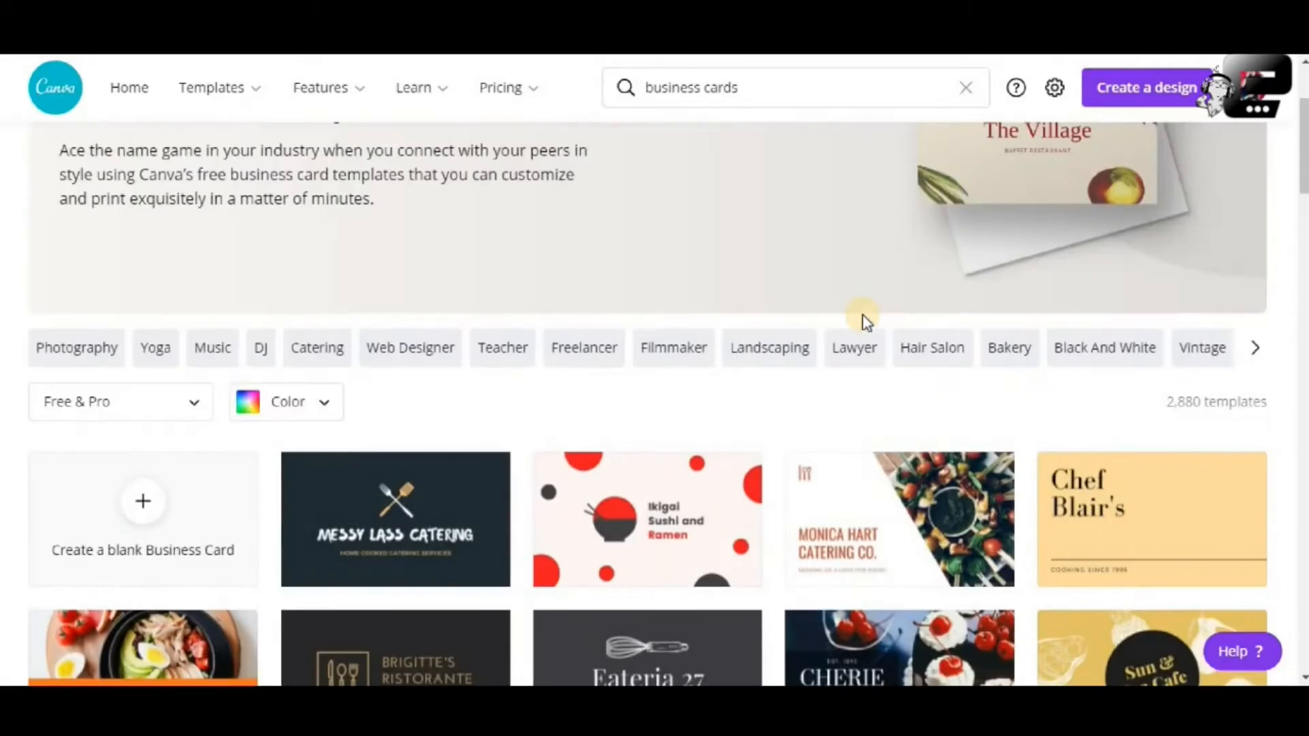
scroll(862, 315, "up", 3)
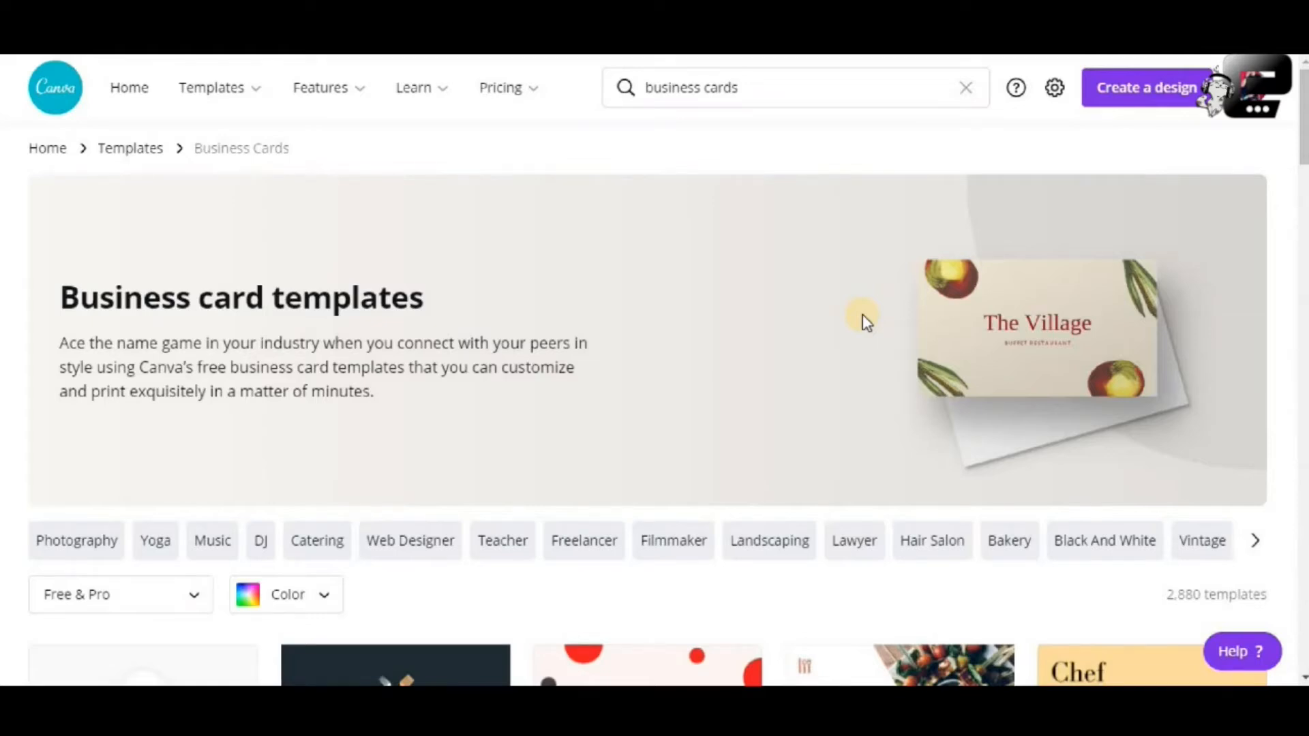
scroll(862, 313, "down", 1)
scroll(862, 314, "up", 1)
scroll(862, 315, "down", 1)
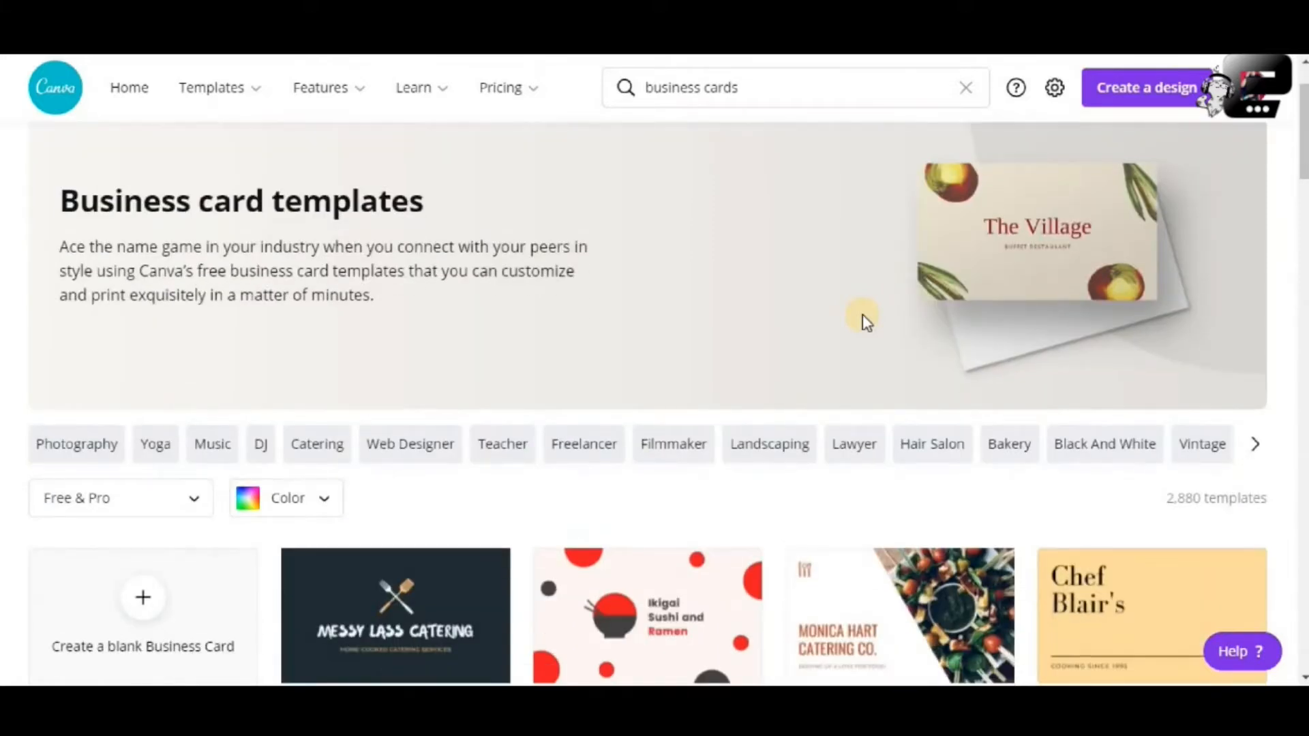
scroll(862, 315, "down", 1)
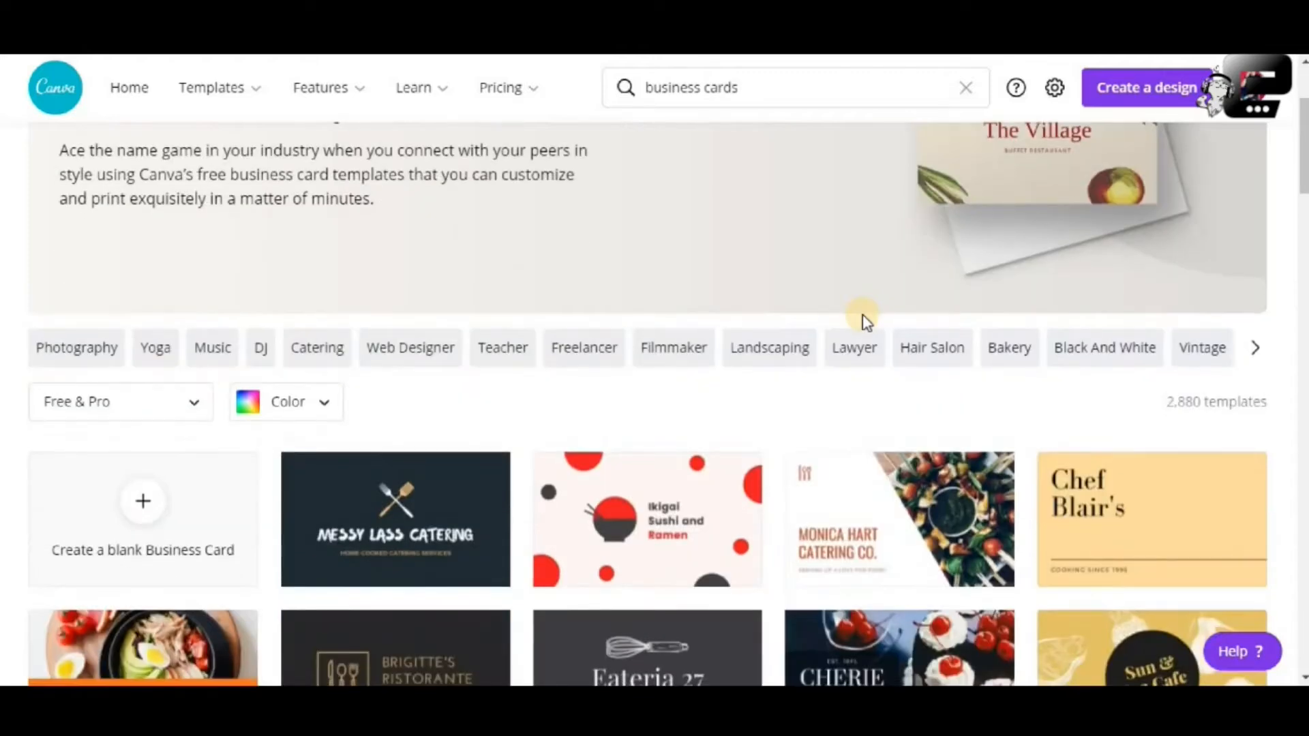
scroll(862, 319, "up", 2)
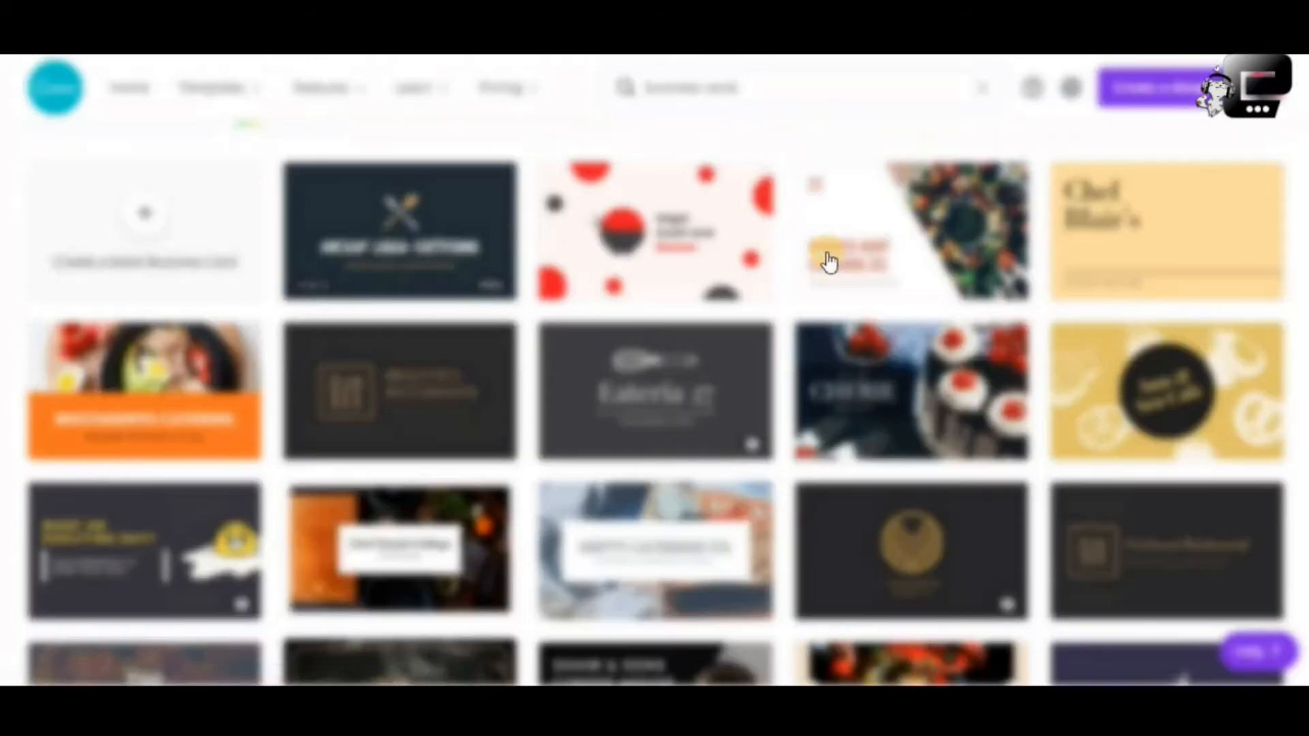
Preview the Fork and Spatula Catering Business Card template and compare its front and back sides.
left_click(830, 259)
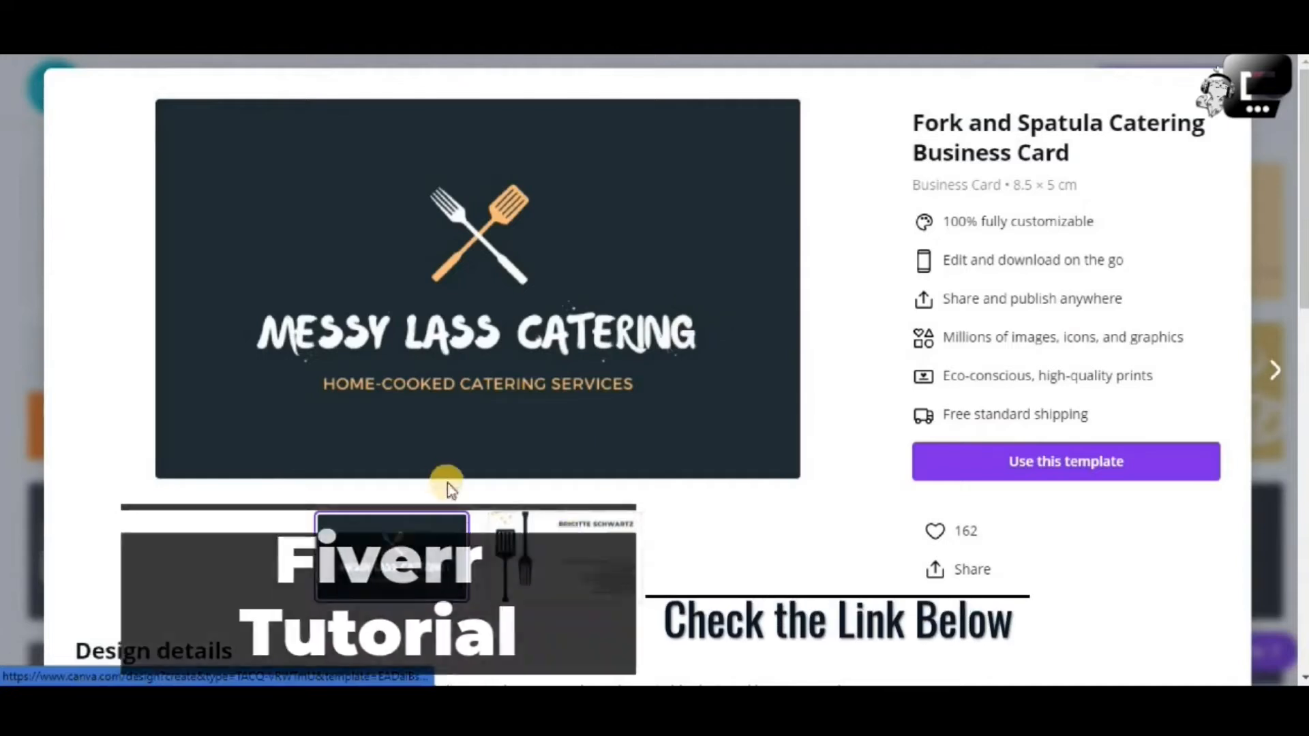
left_click(553, 559)
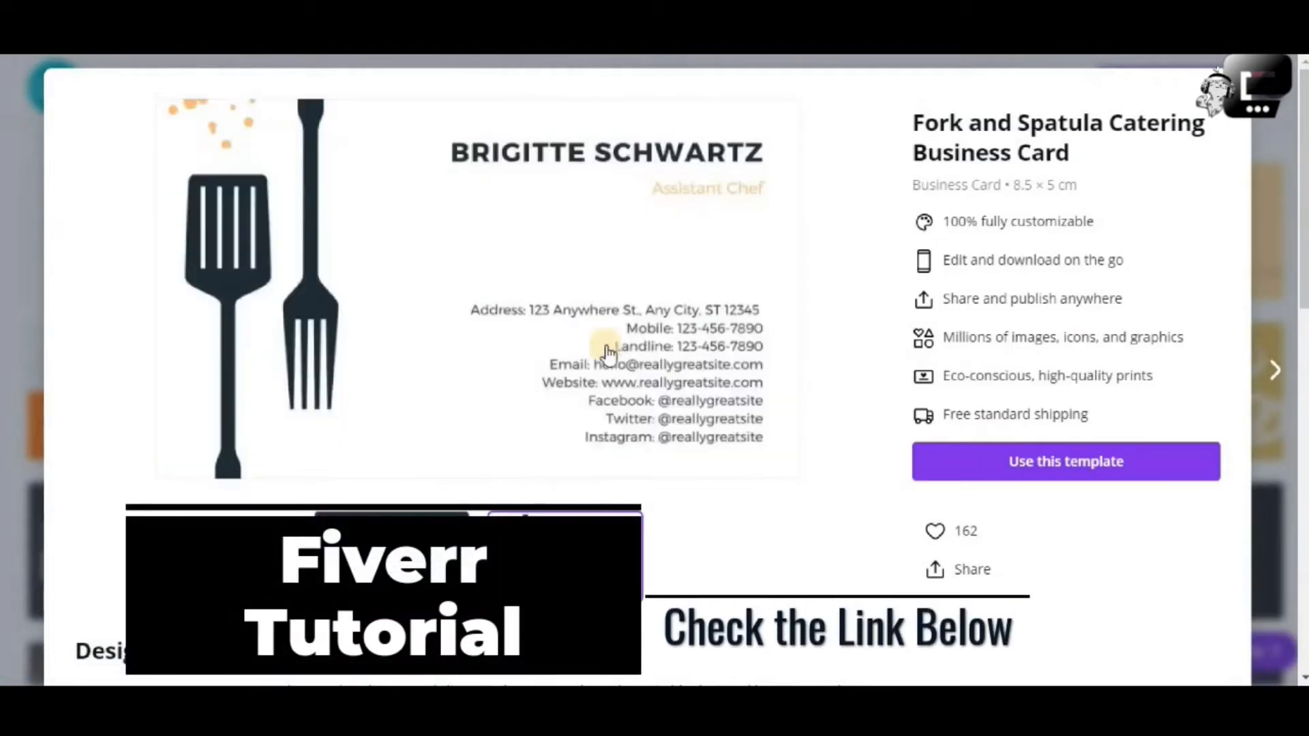
left_click(440, 559)
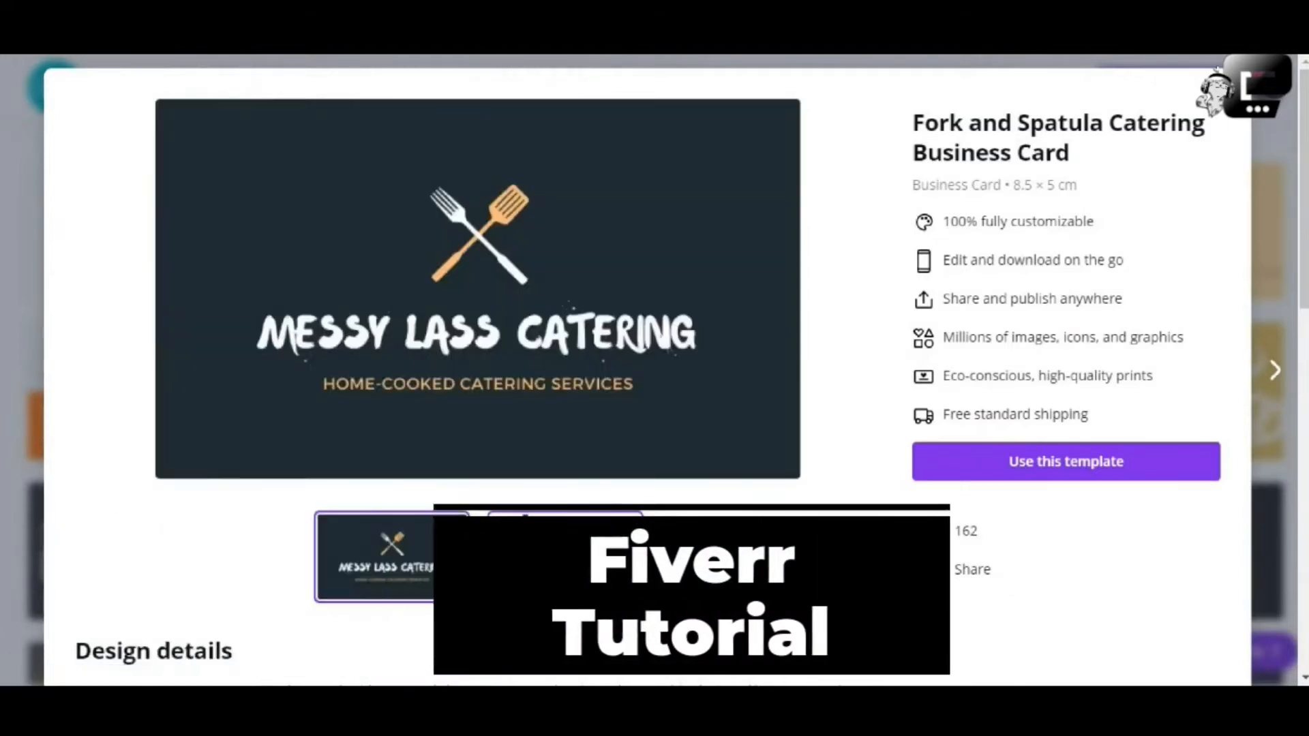
left_click(550, 550)
left_click(393, 552)
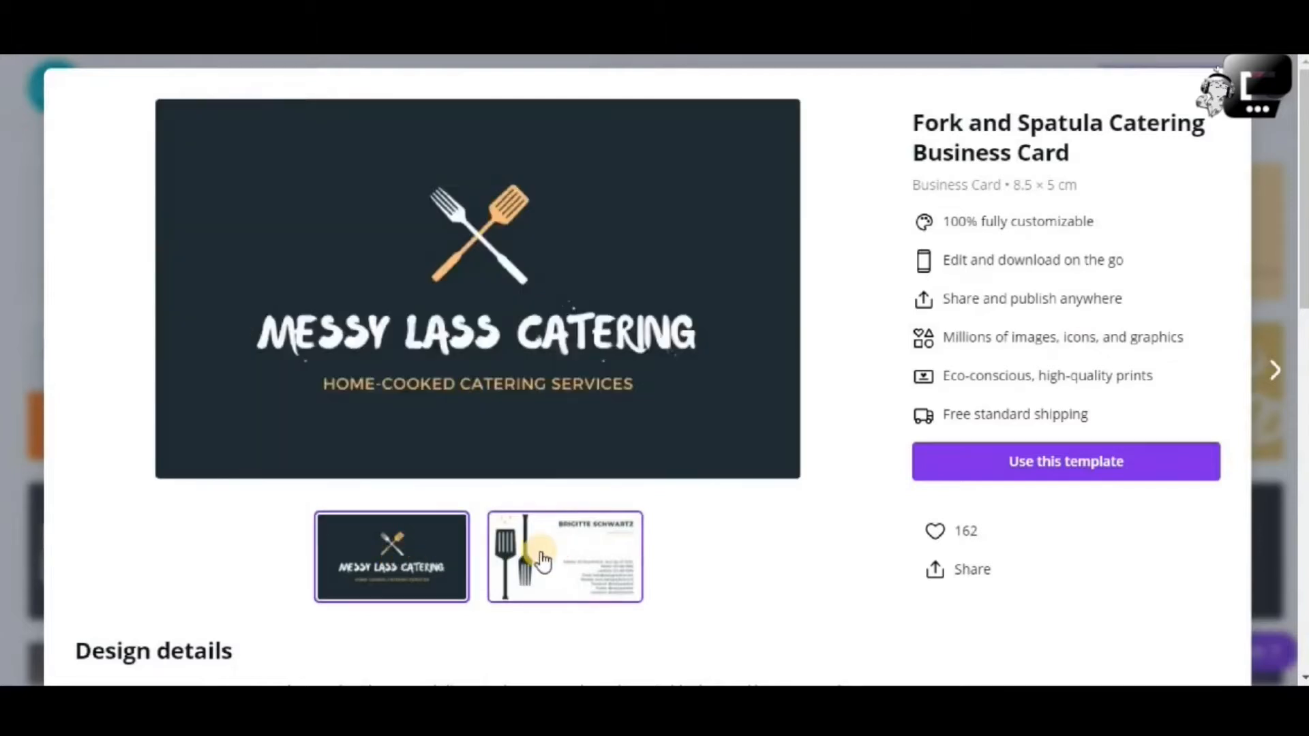
left_click(542, 560)
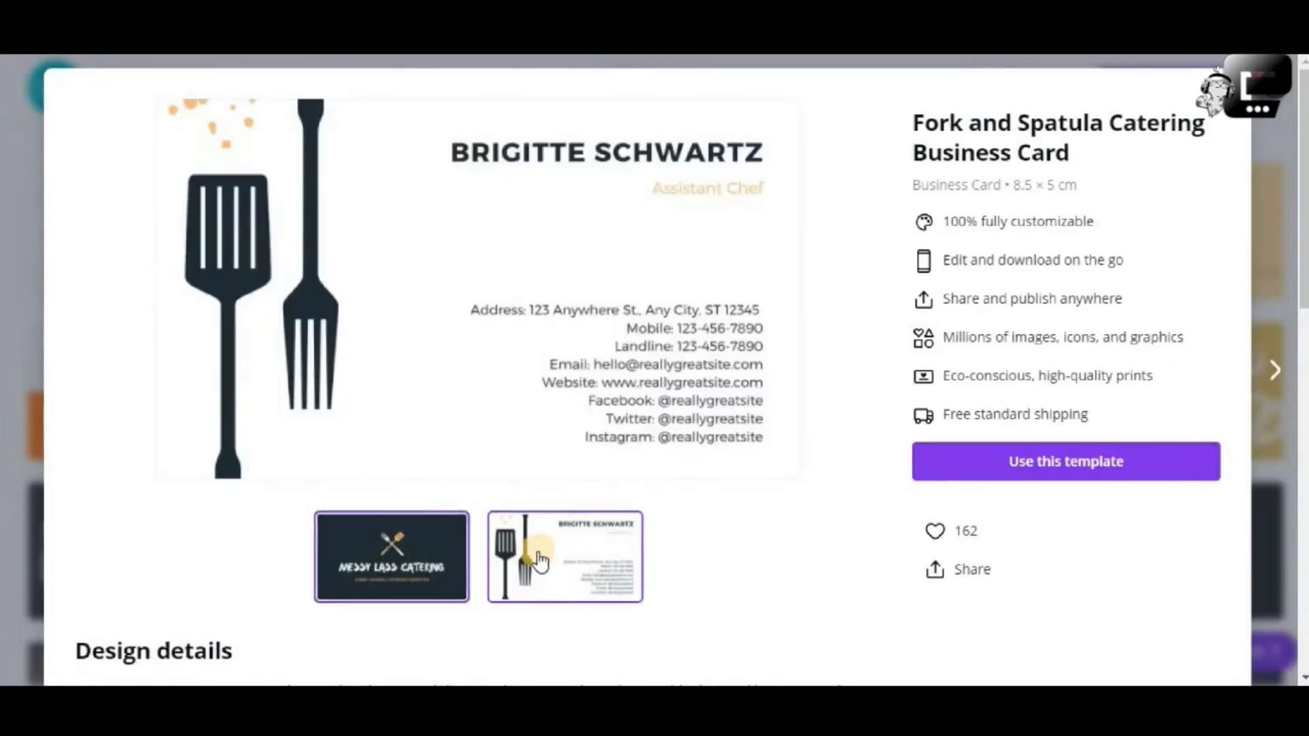
left_click(461, 447)
Read the design details of the Fork and Spatula Catering template and close its preview.
scroll(427, 491, "down", 4)
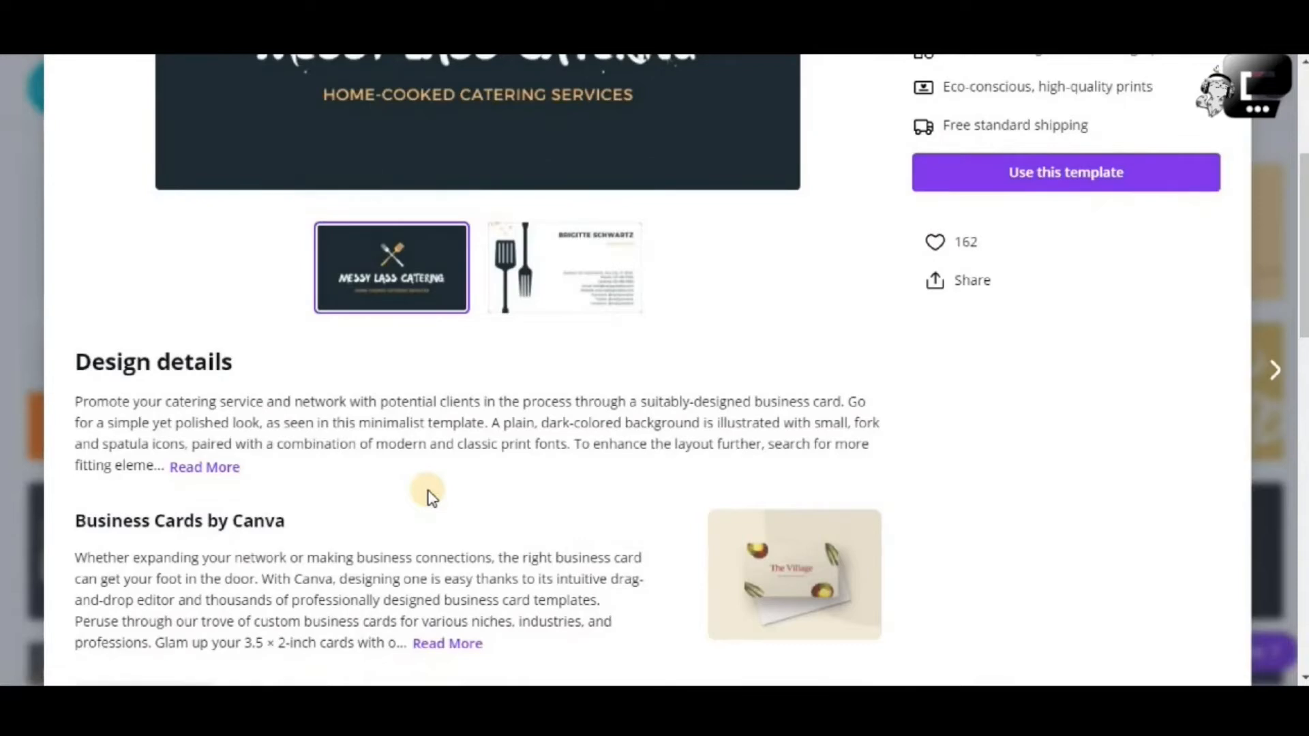
scroll(463, 471, "up", 3)
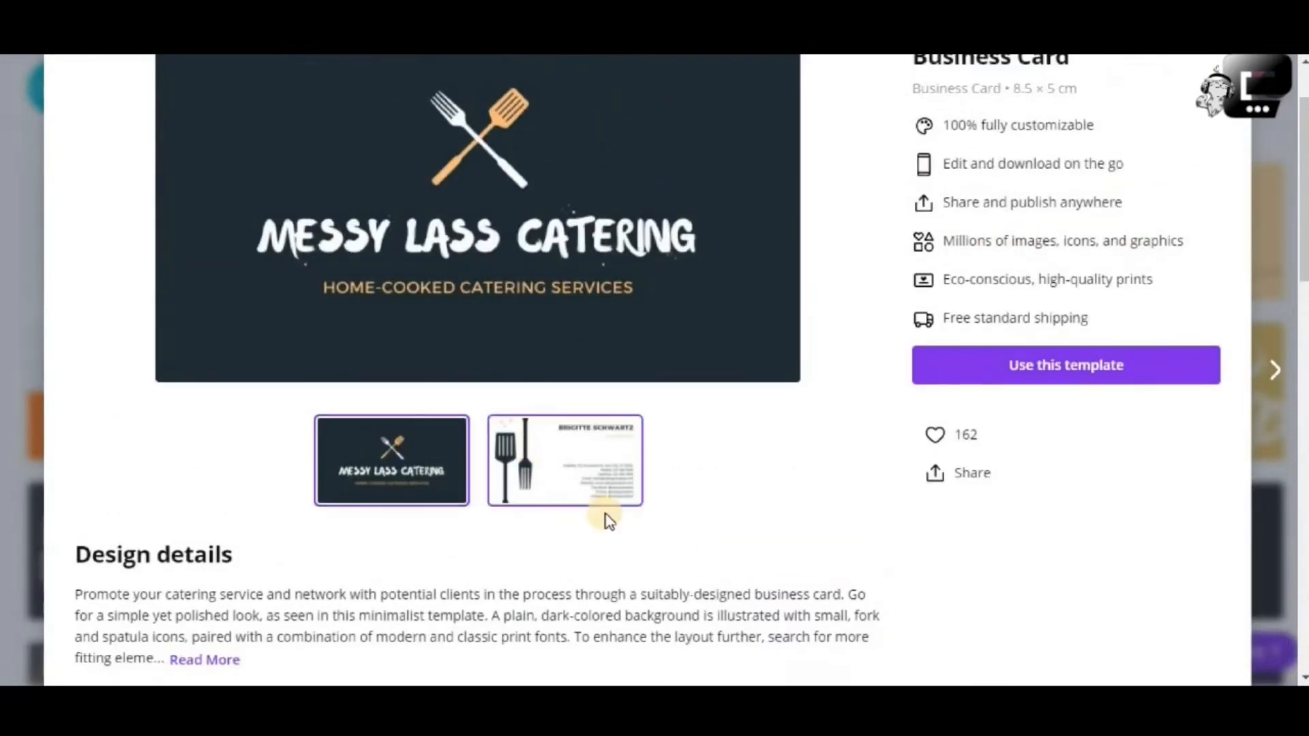
scroll(704, 533, "down", 3)
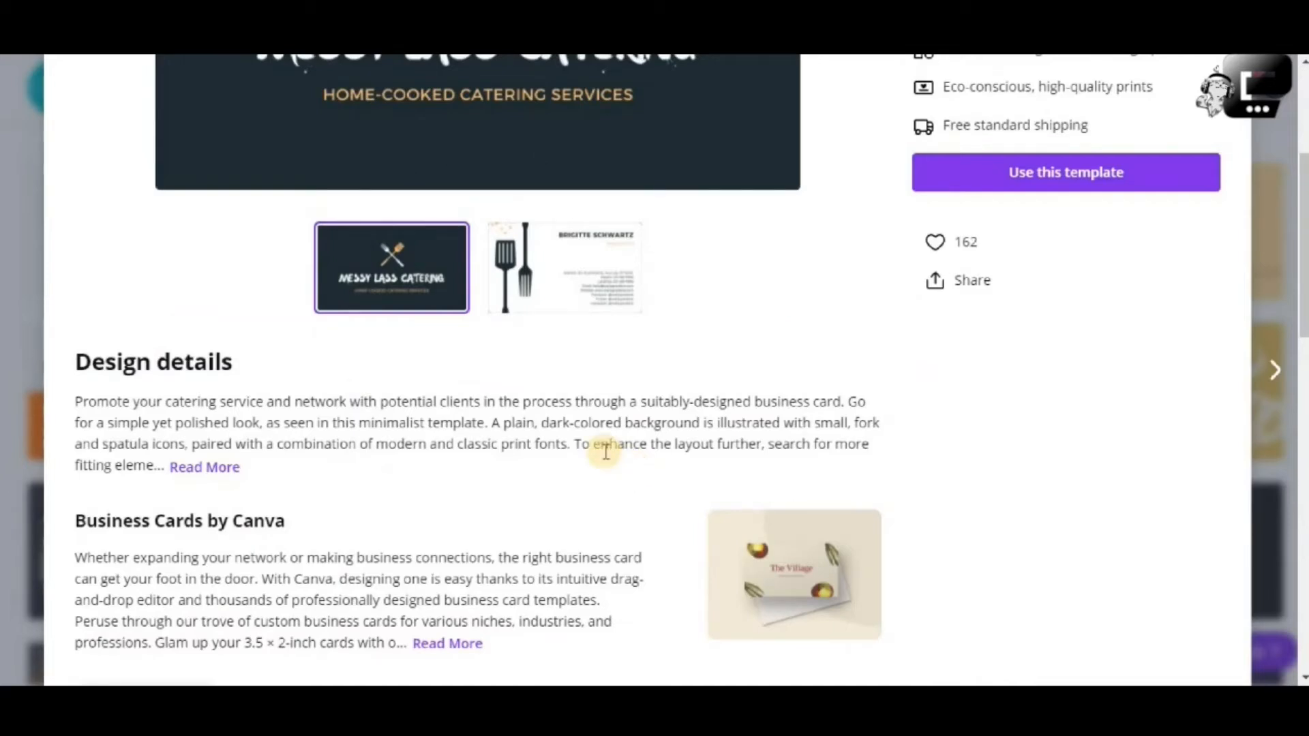
scroll(605, 450, "down", 2)
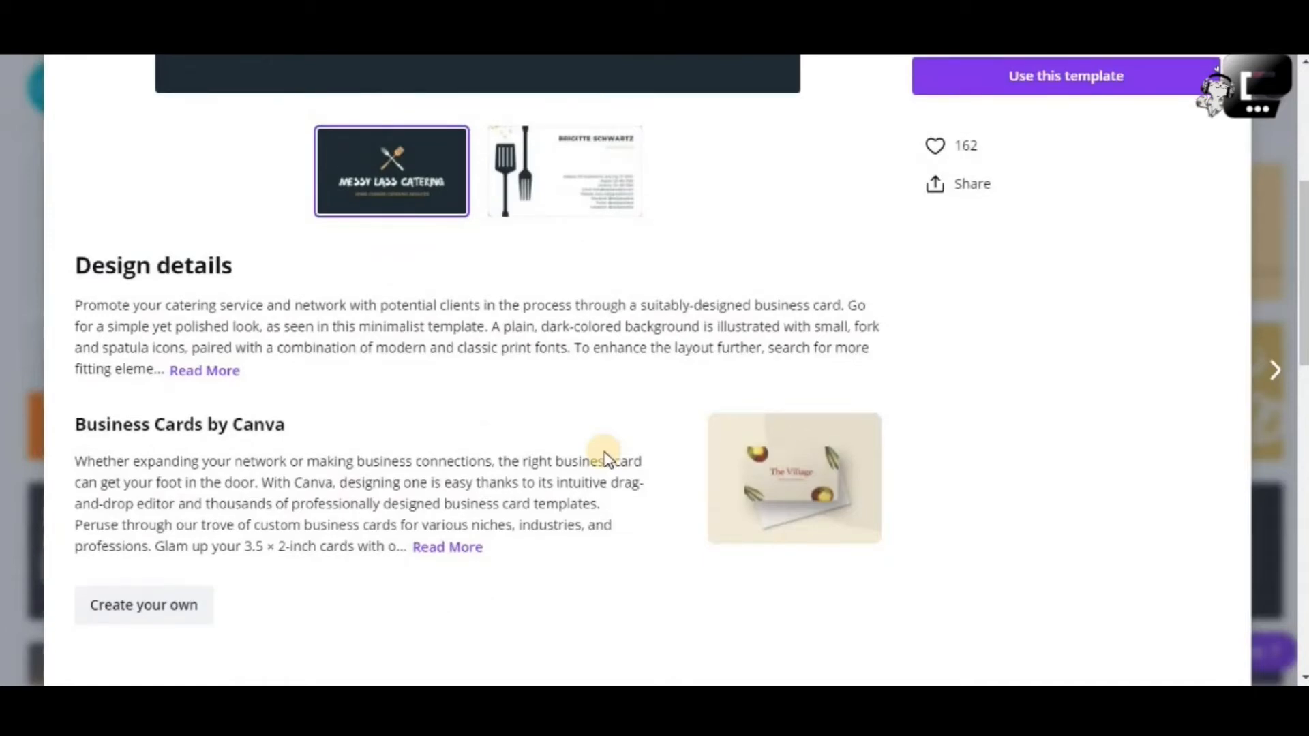
scroll(553, 440, "down", 1)
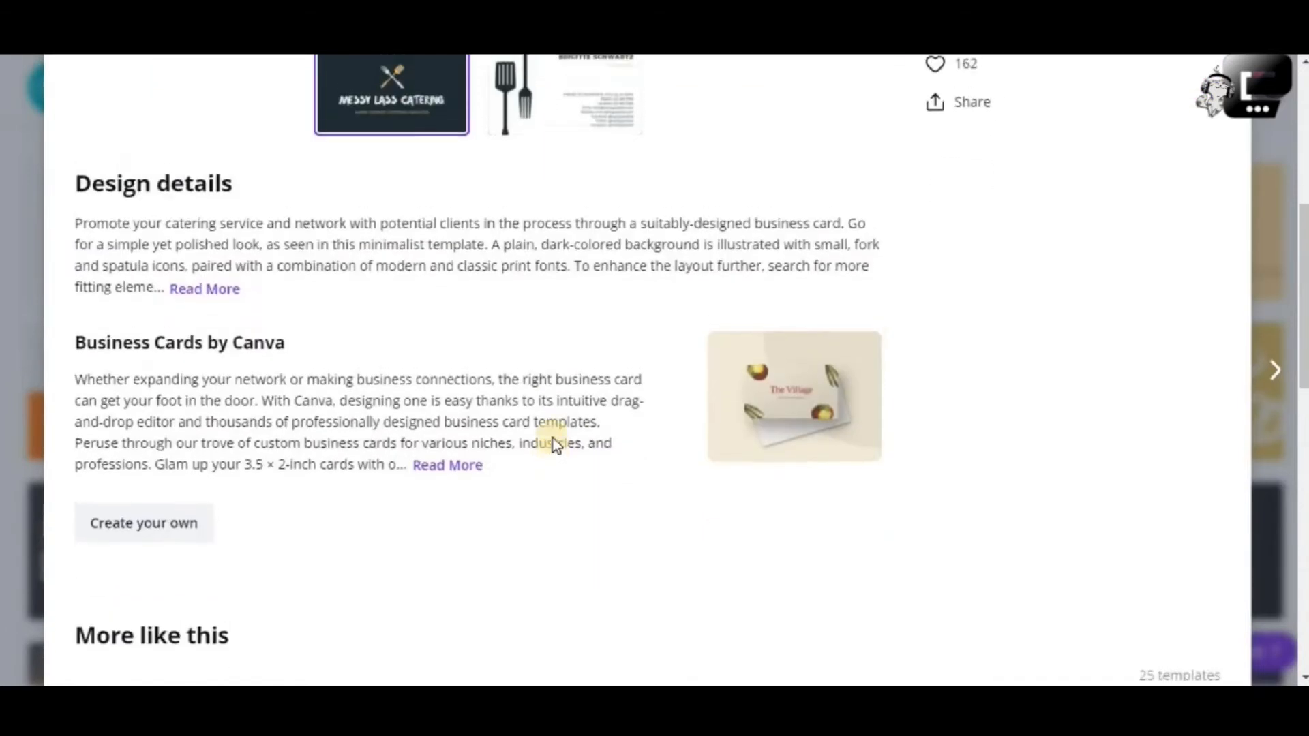
scroll(555, 439, "up", 5)
scroll(860, 438, "up", 2)
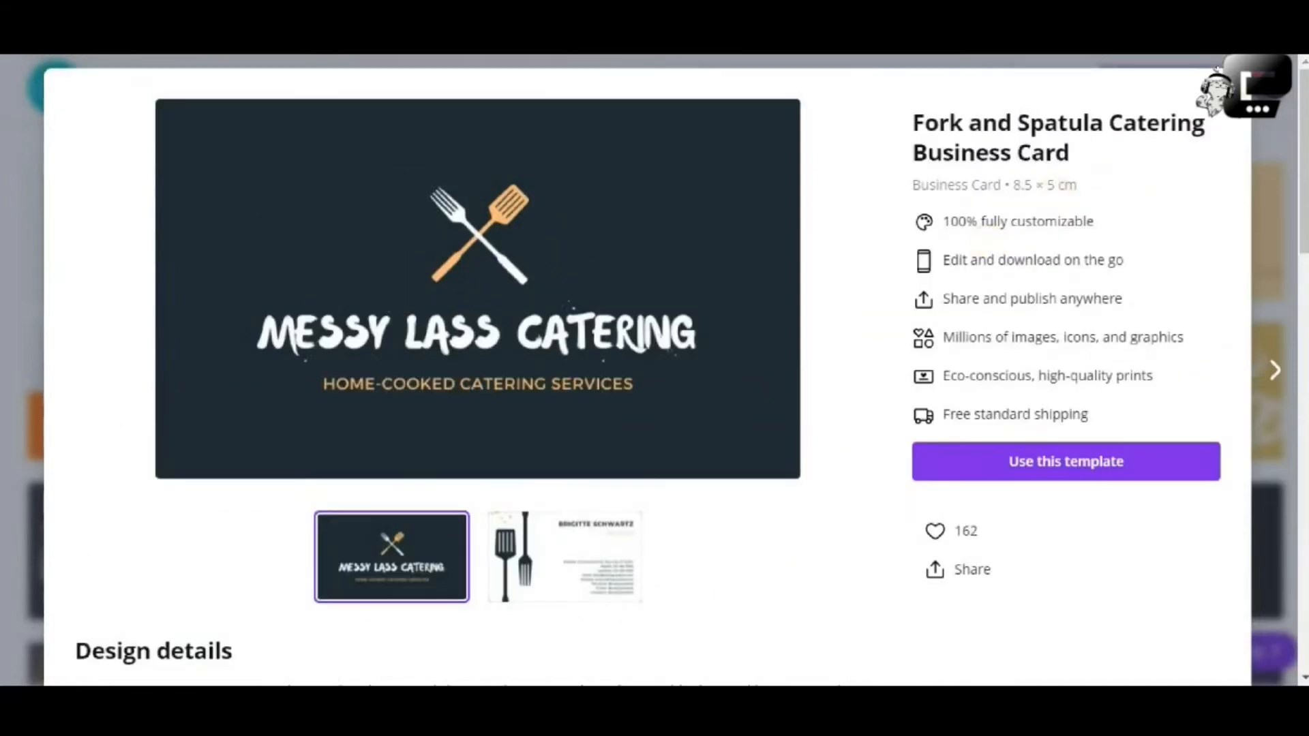
left_click(1275, 85)
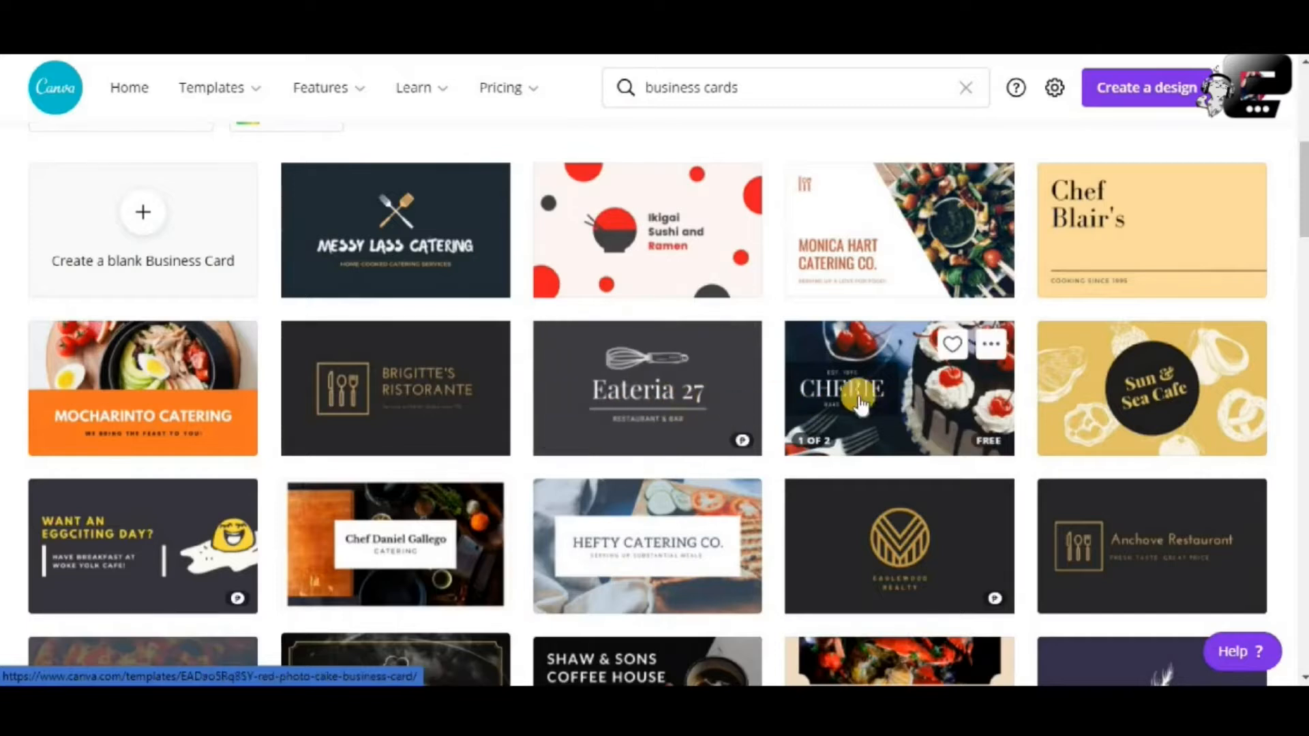
Open the Red Photo Cake Business Card template's preview and view its back and front sides.
scroll(660, 394, "down", 1)
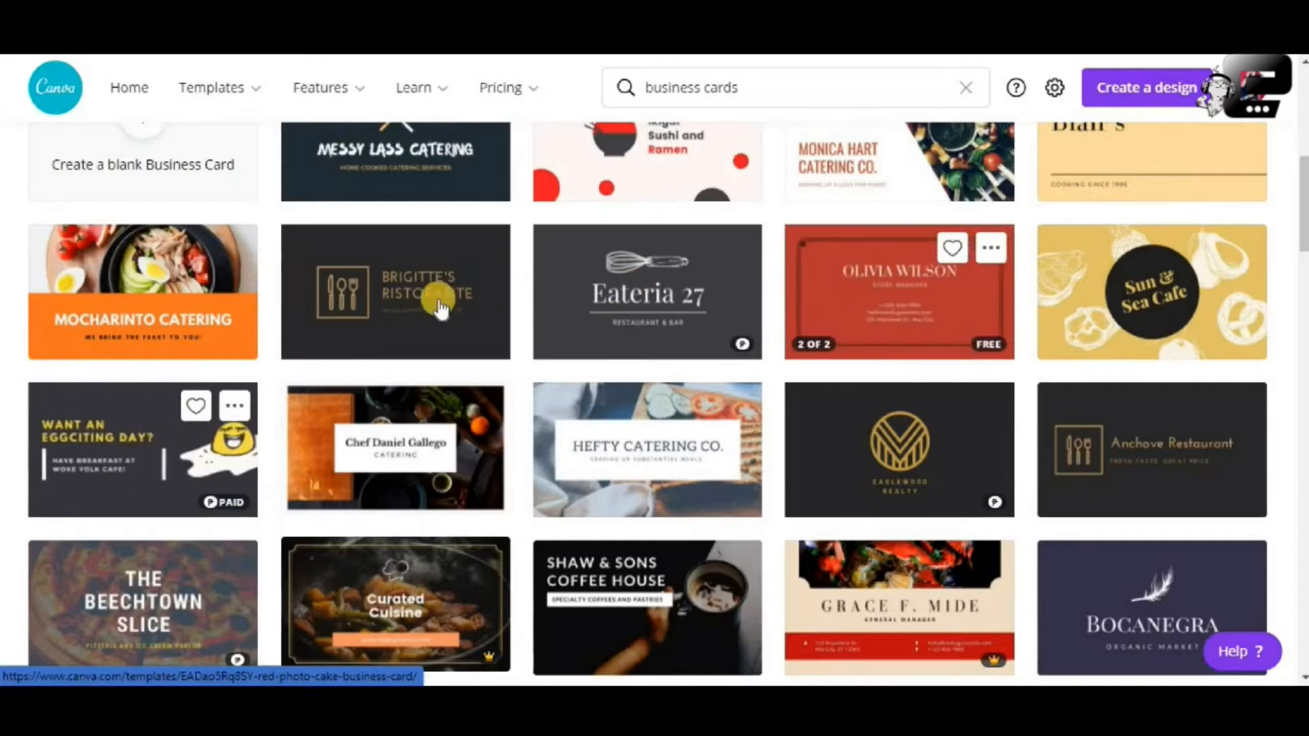
mouse_move(434, 308)
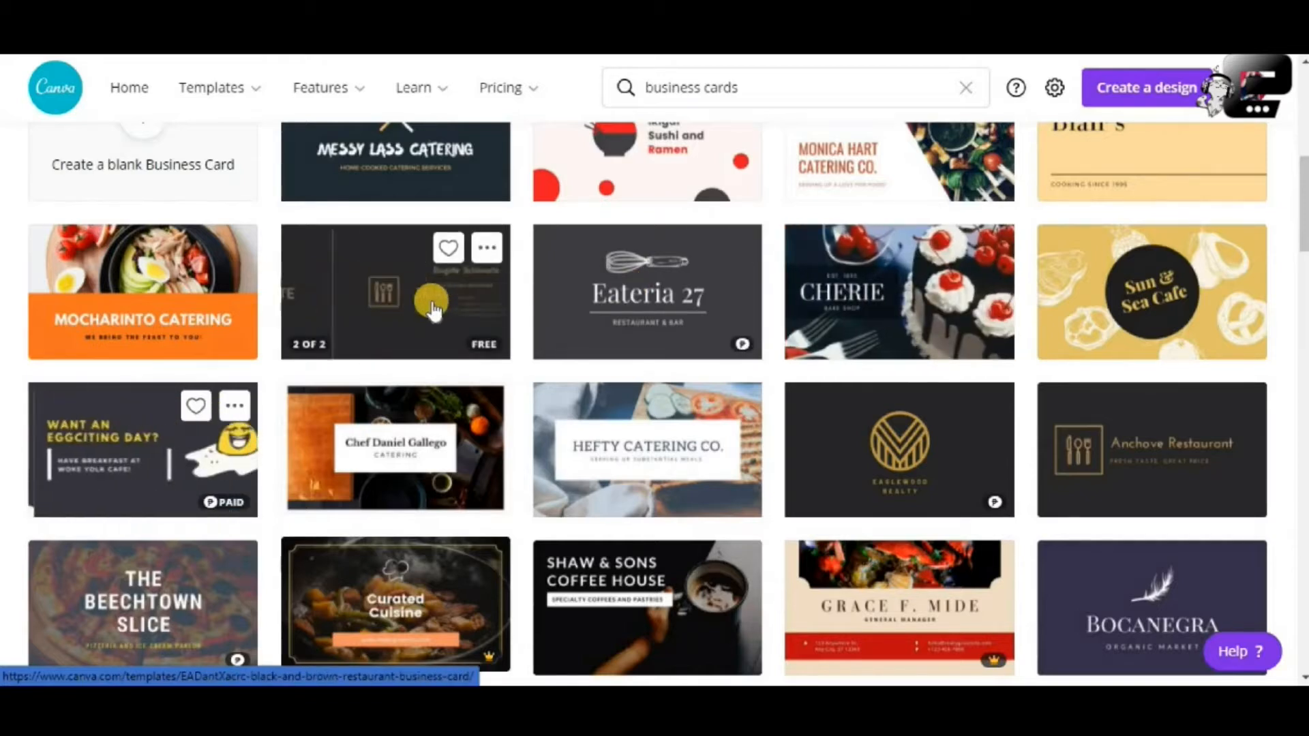
mouse_move(875, 307)
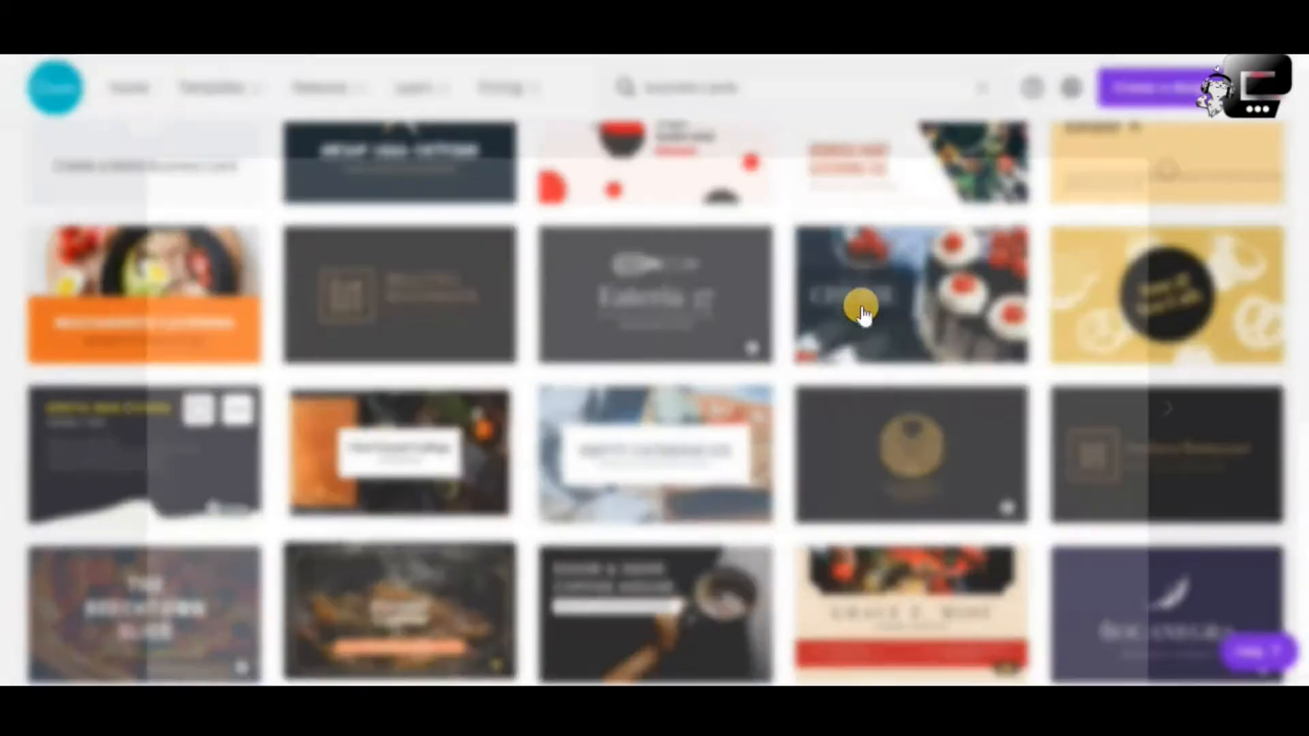
left_click(861, 310)
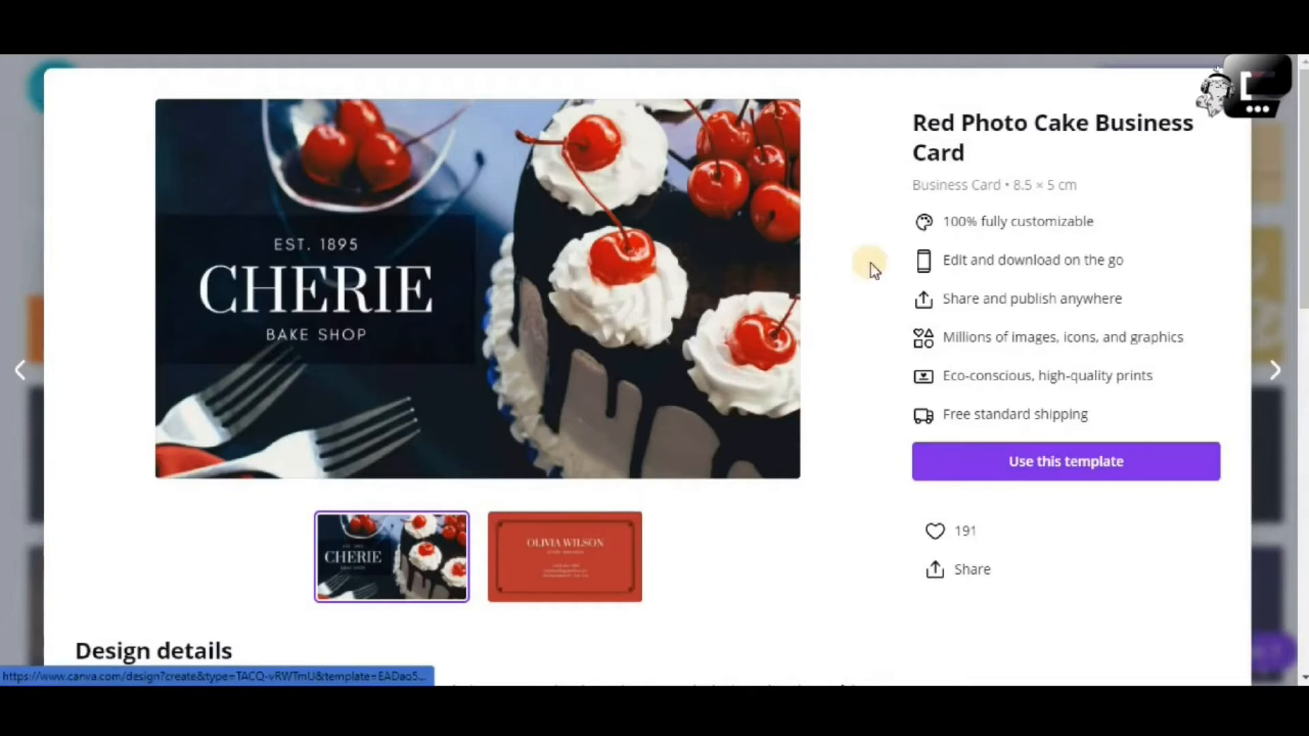
left_click(557, 551)
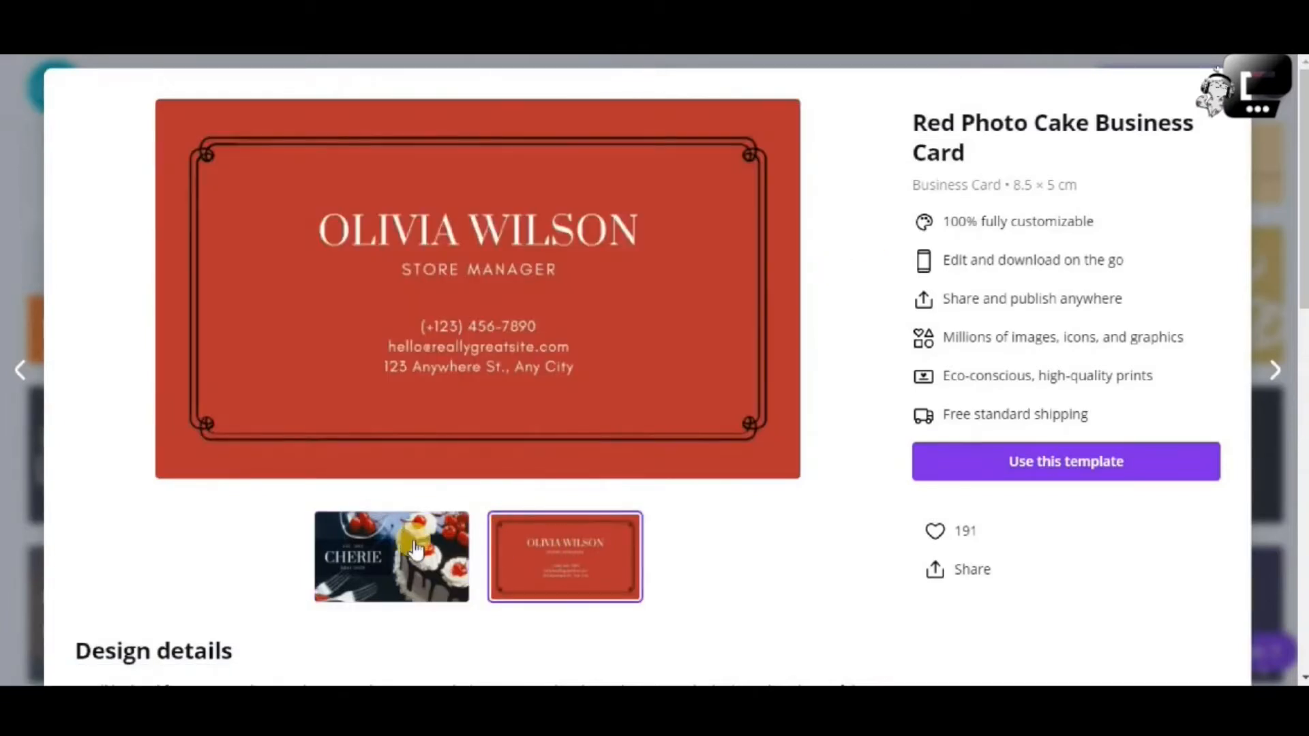
left_click(416, 549)
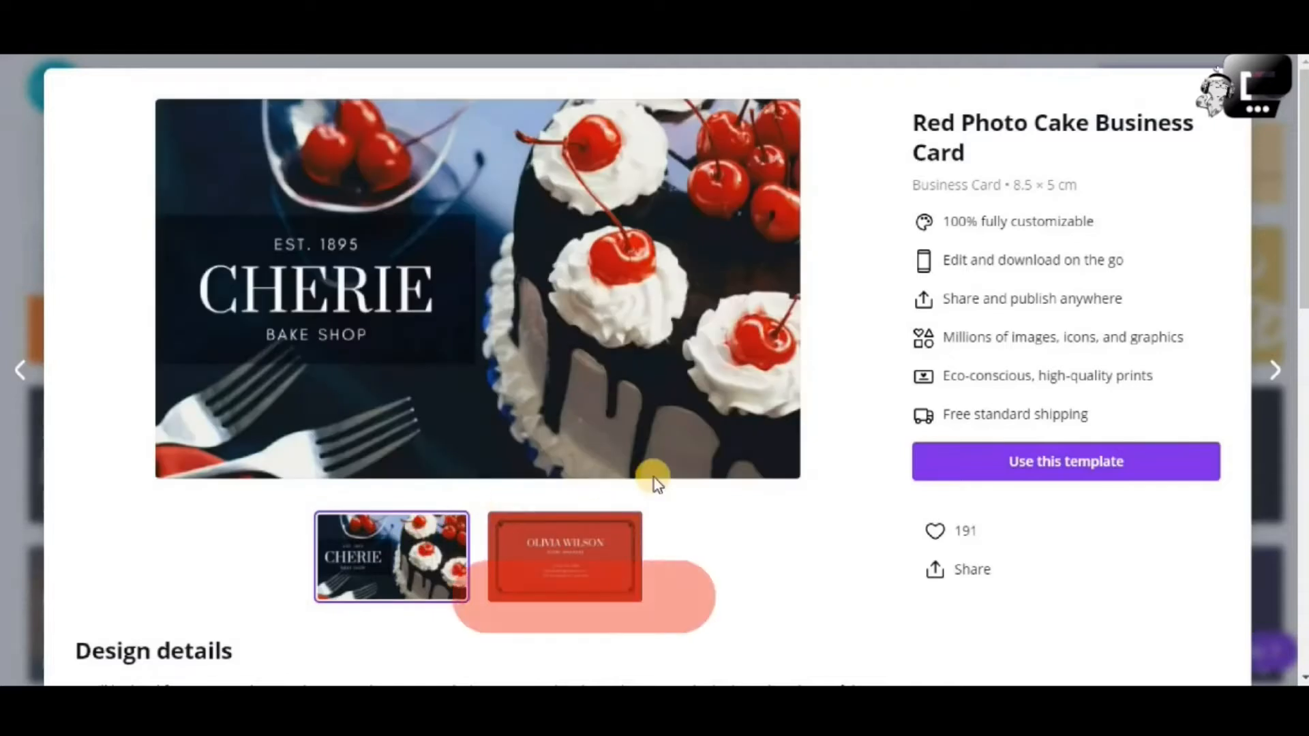
Read the design details description of the Red Photo Cake Business Card template.
scroll(351, 537, "down", 3)
scroll(350, 537, "down", 2)
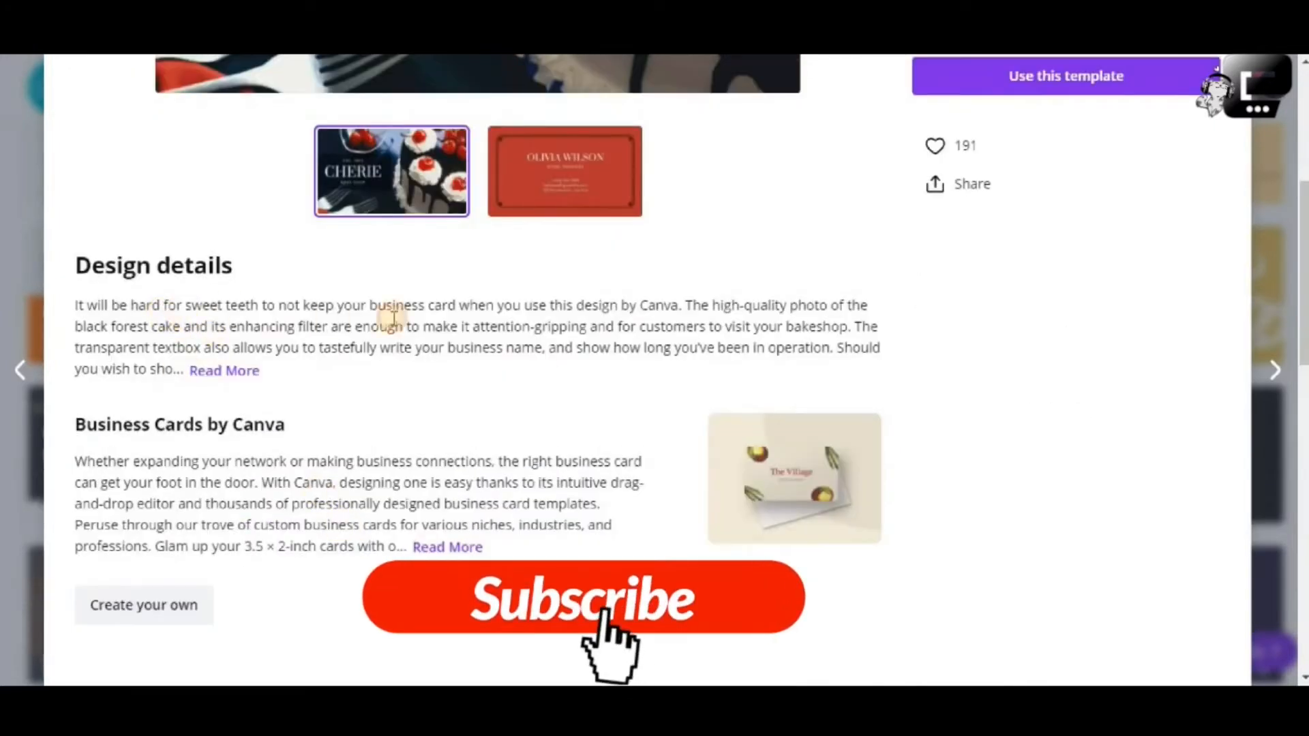
left_click_drag(164, 305, 621, 345)
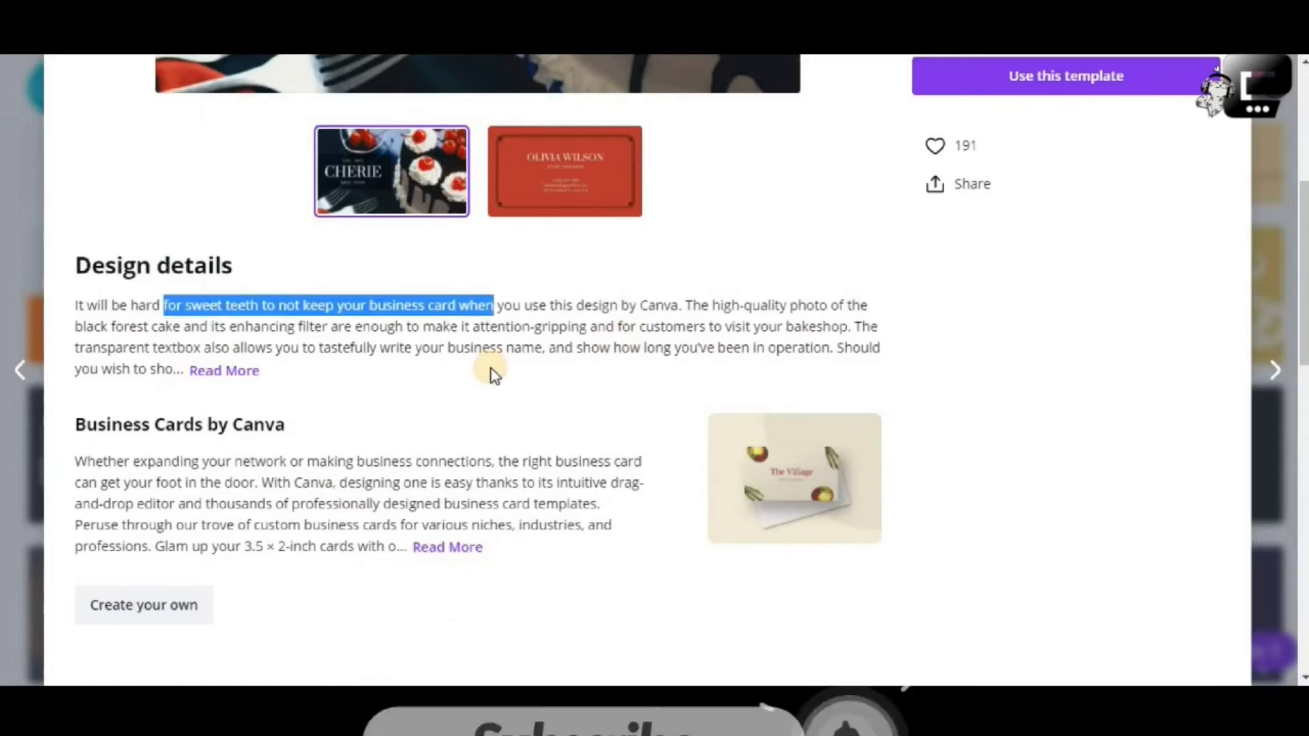
scroll(495, 375, "up", 3)
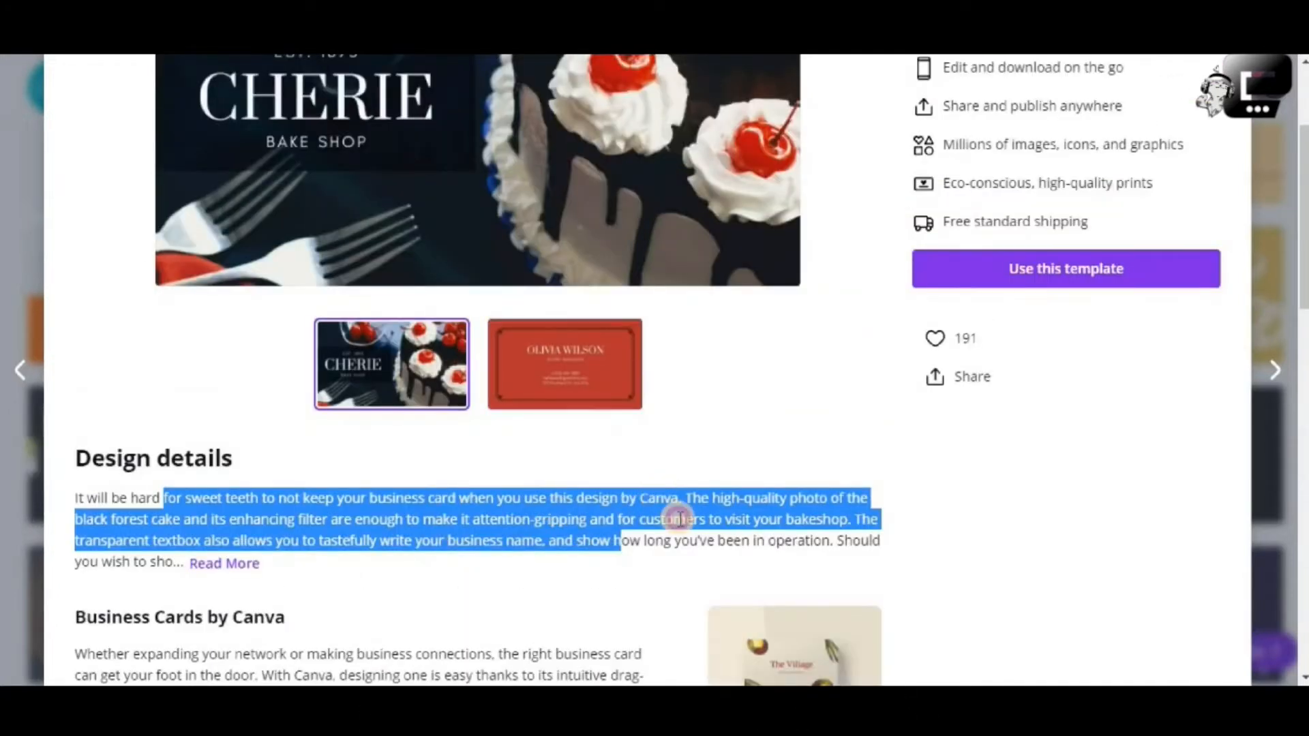
Check the card dimensions listed for the Red Photo Cake Business Card template.
left_click(785, 497)
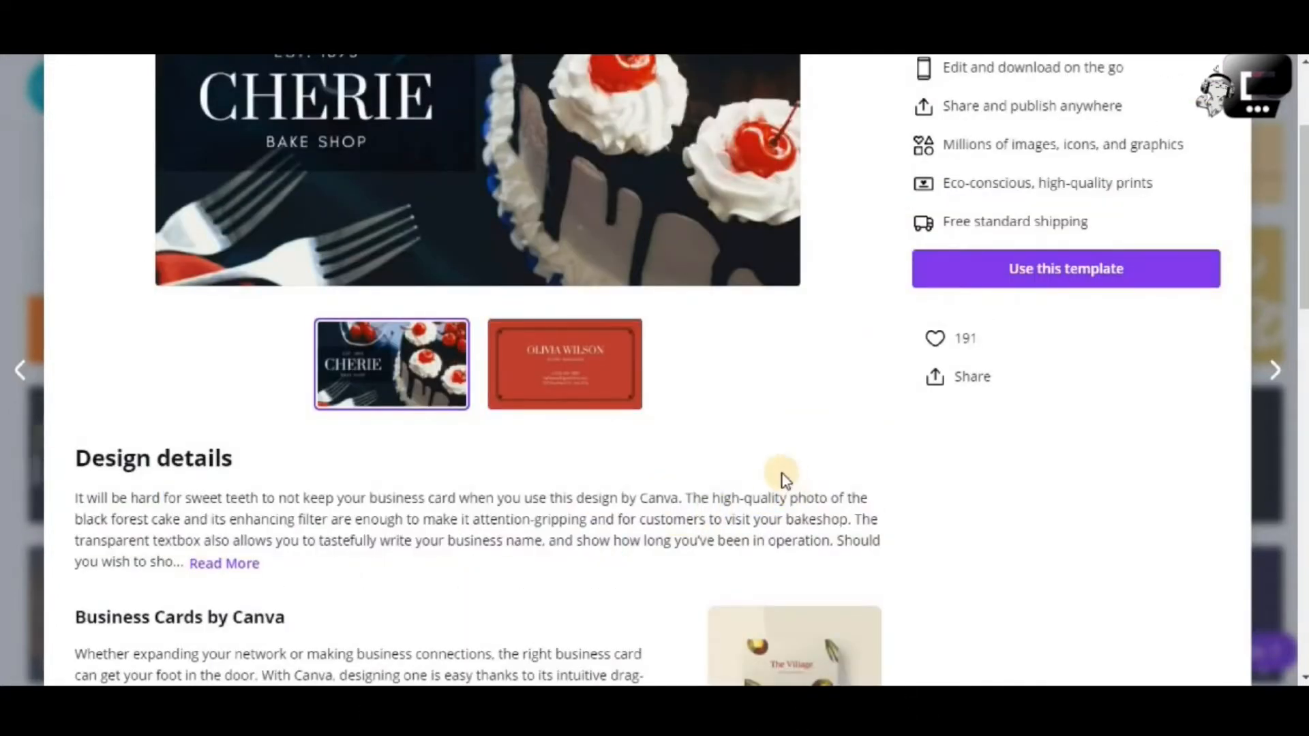
scroll(783, 479, "up", 3)
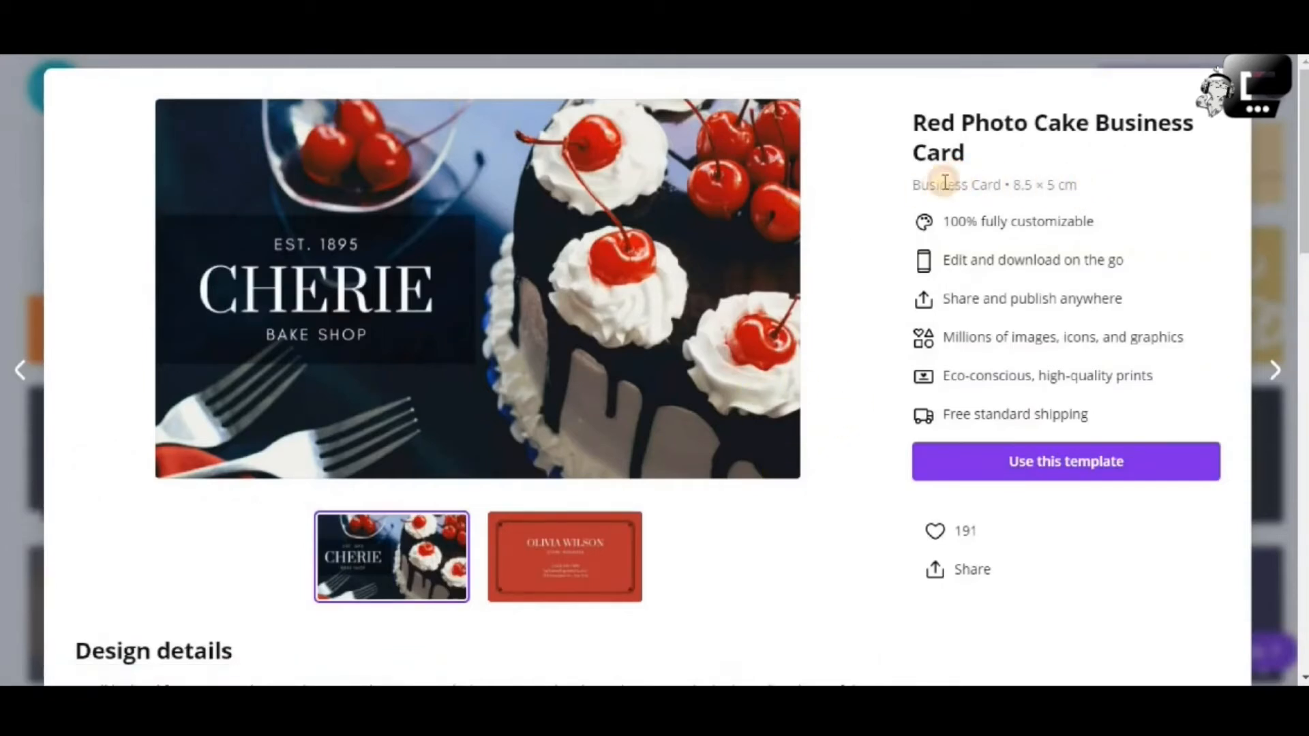
left_click_drag(1077, 185, 923, 190)
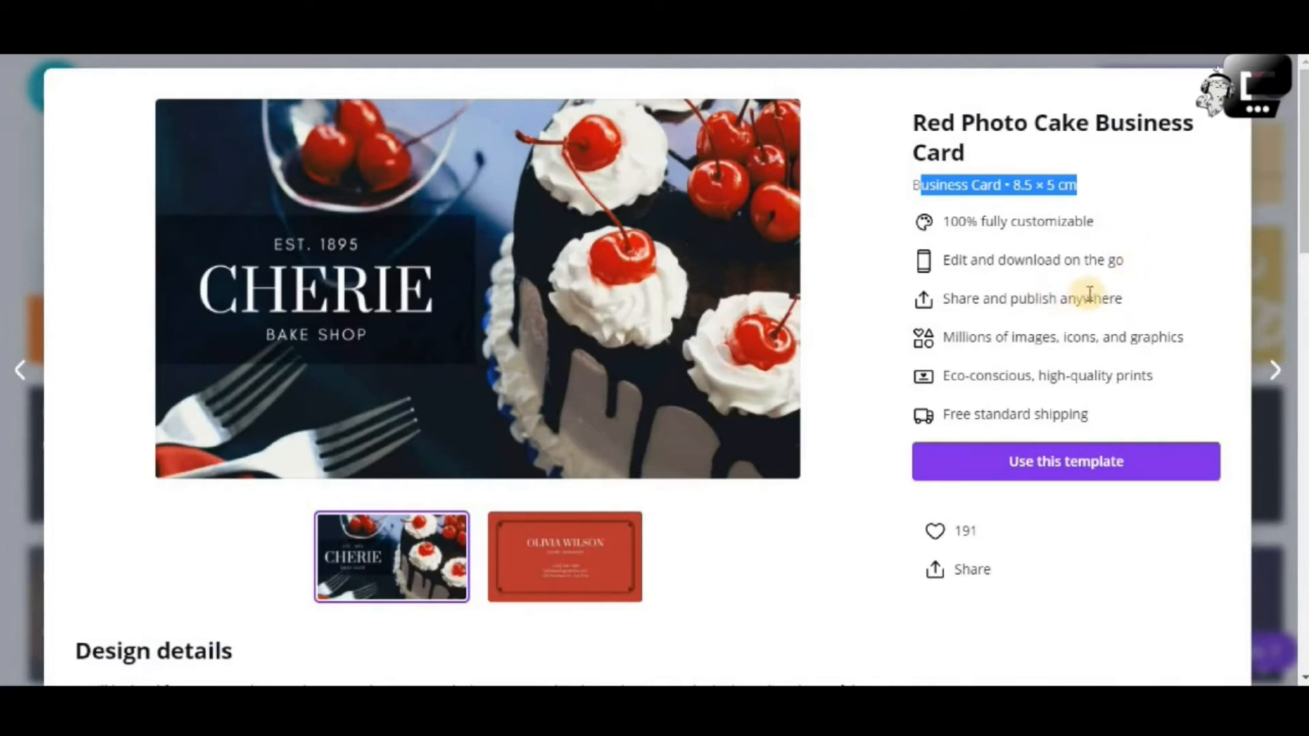
Review the rest of the Red Photo Cake Business Card preview and start a design from this template.
scroll(830, 305, "down", 2)
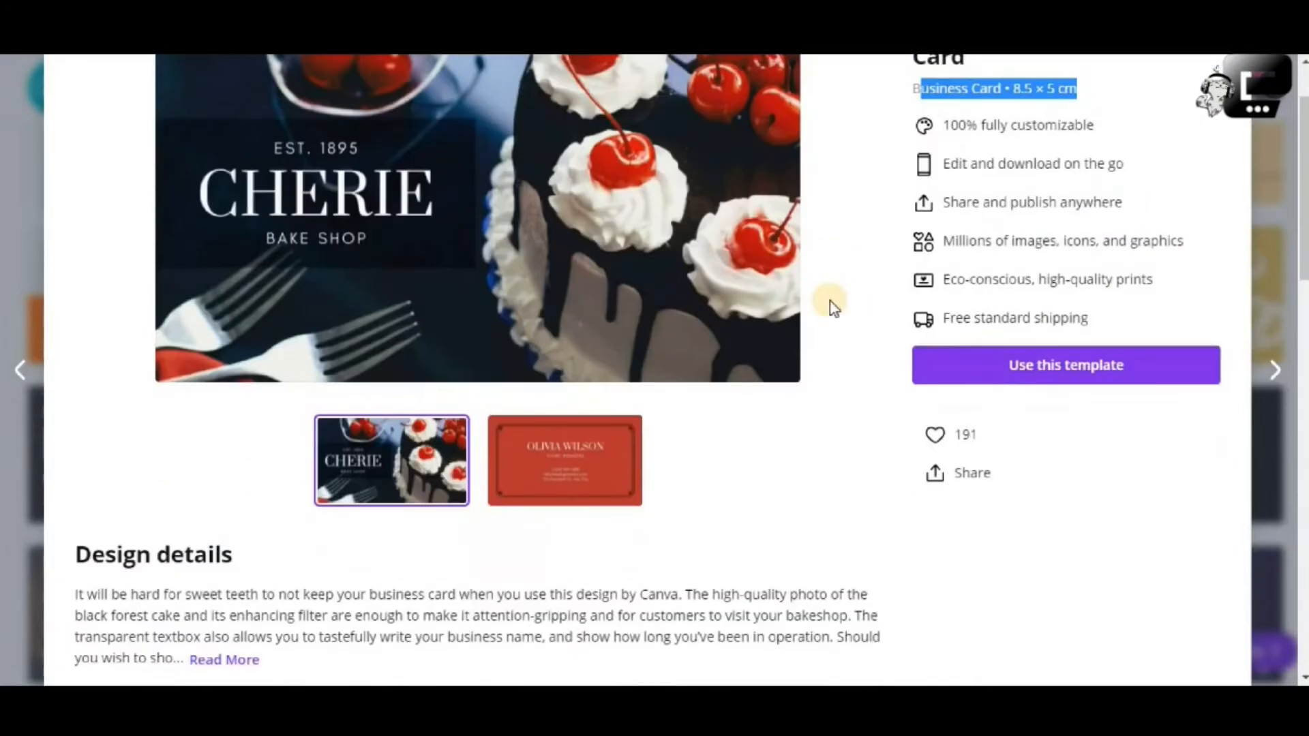
scroll(829, 300, "down", 3)
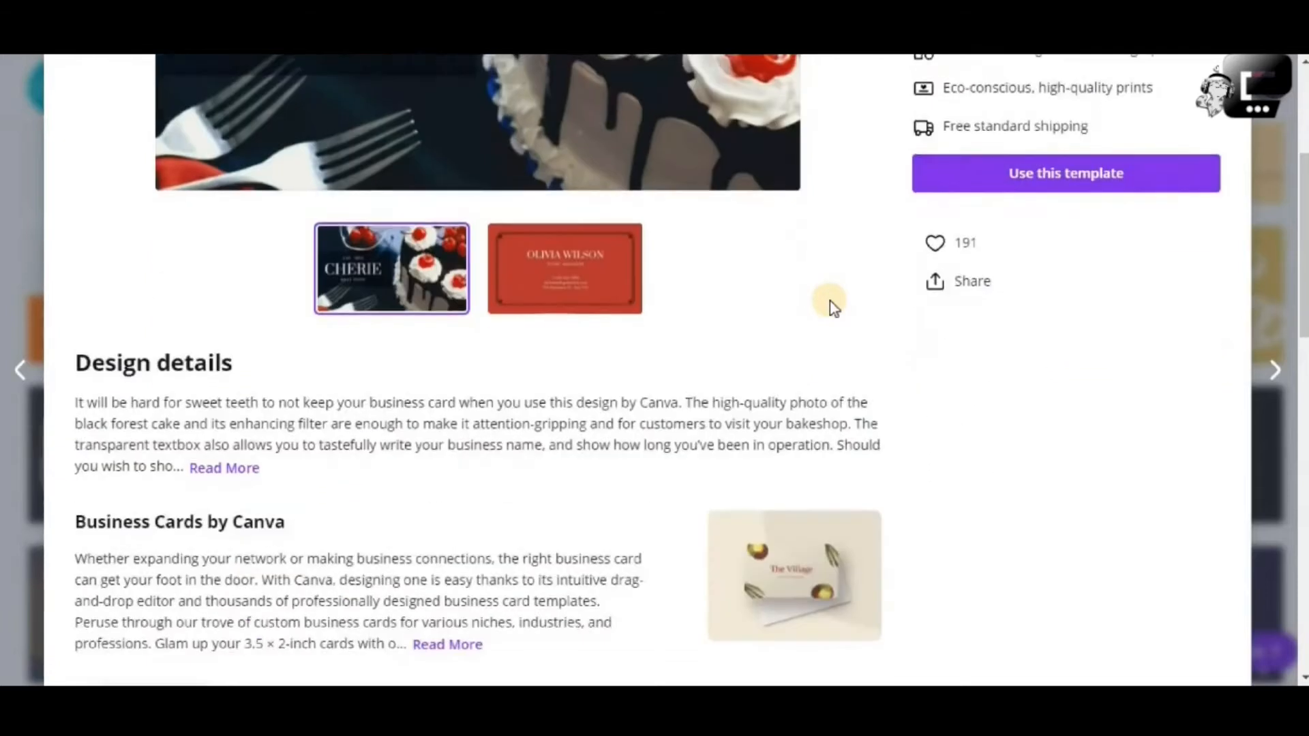
scroll(801, 294, "up", 4)
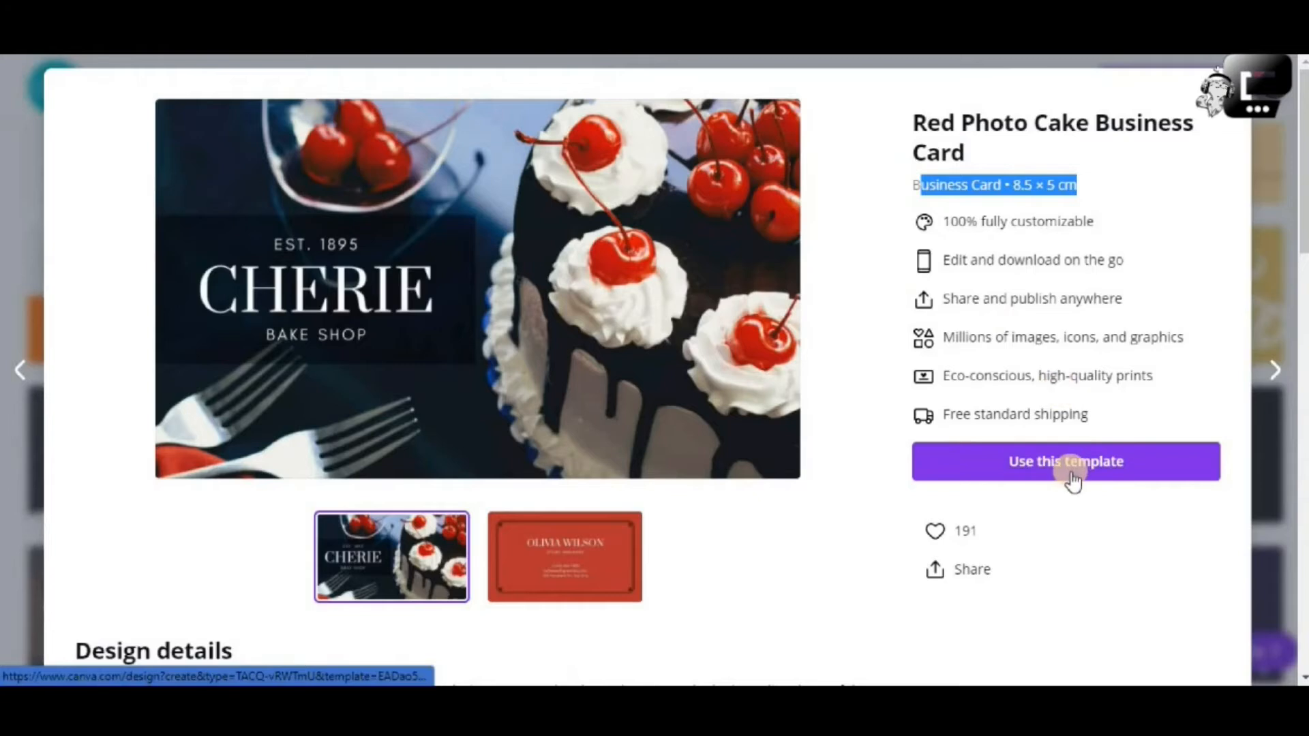
scroll(1074, 469, "down", 2)
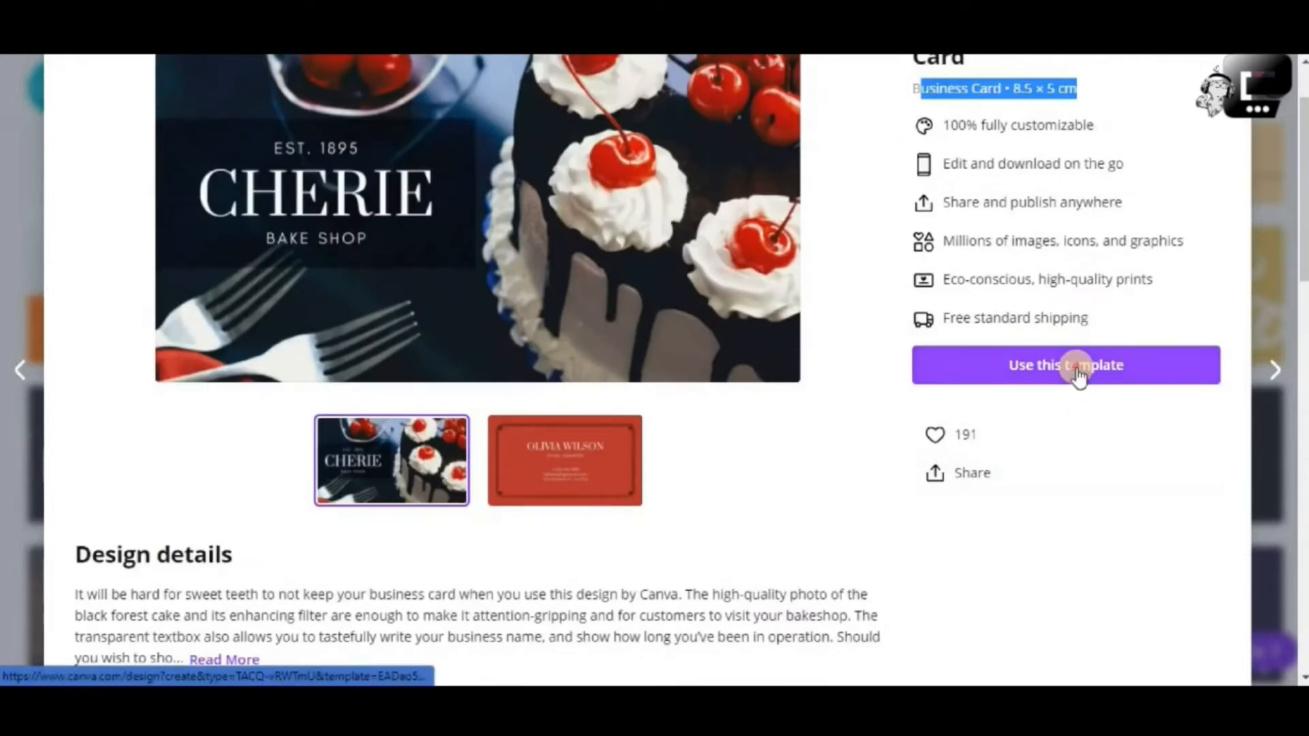
left_click(1076, 369)
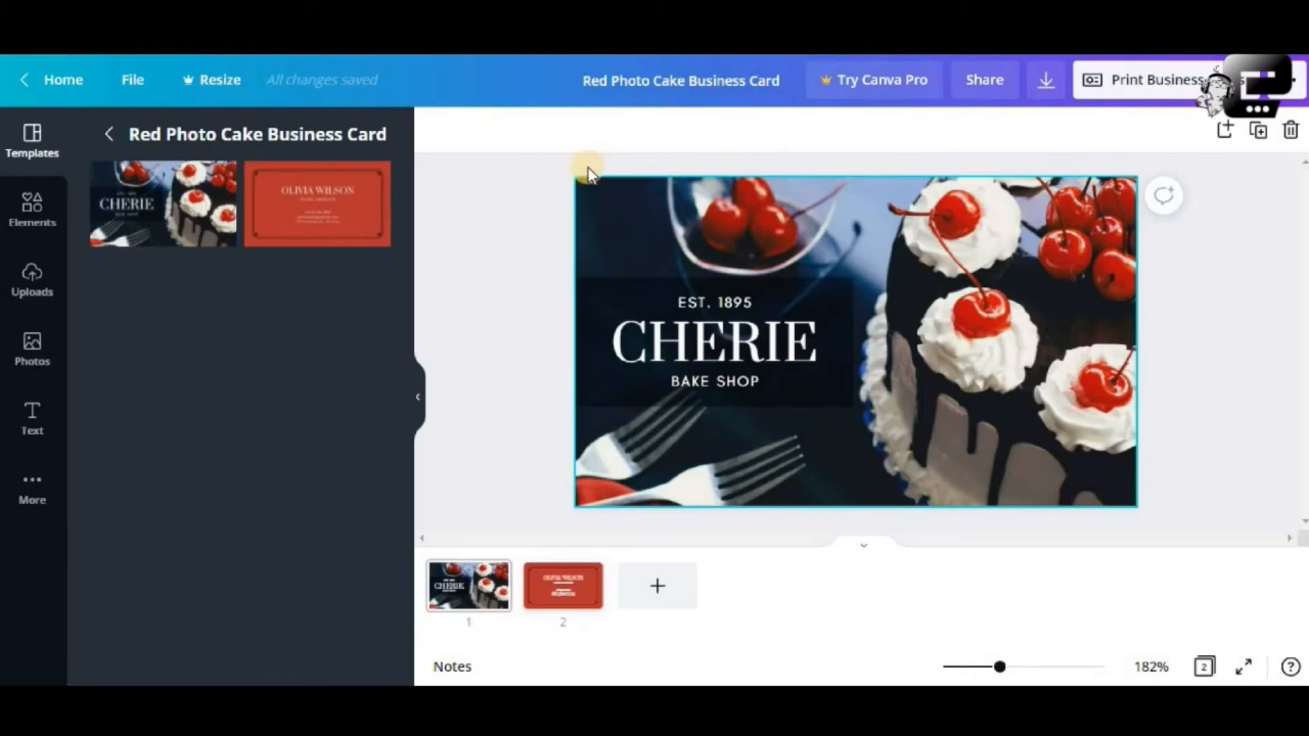
Examine which front-side elements can be selected individually: the cake background photo and the EST. 1895, CHERIE and BAKE SHOP text lines.
left_click(957, 222)
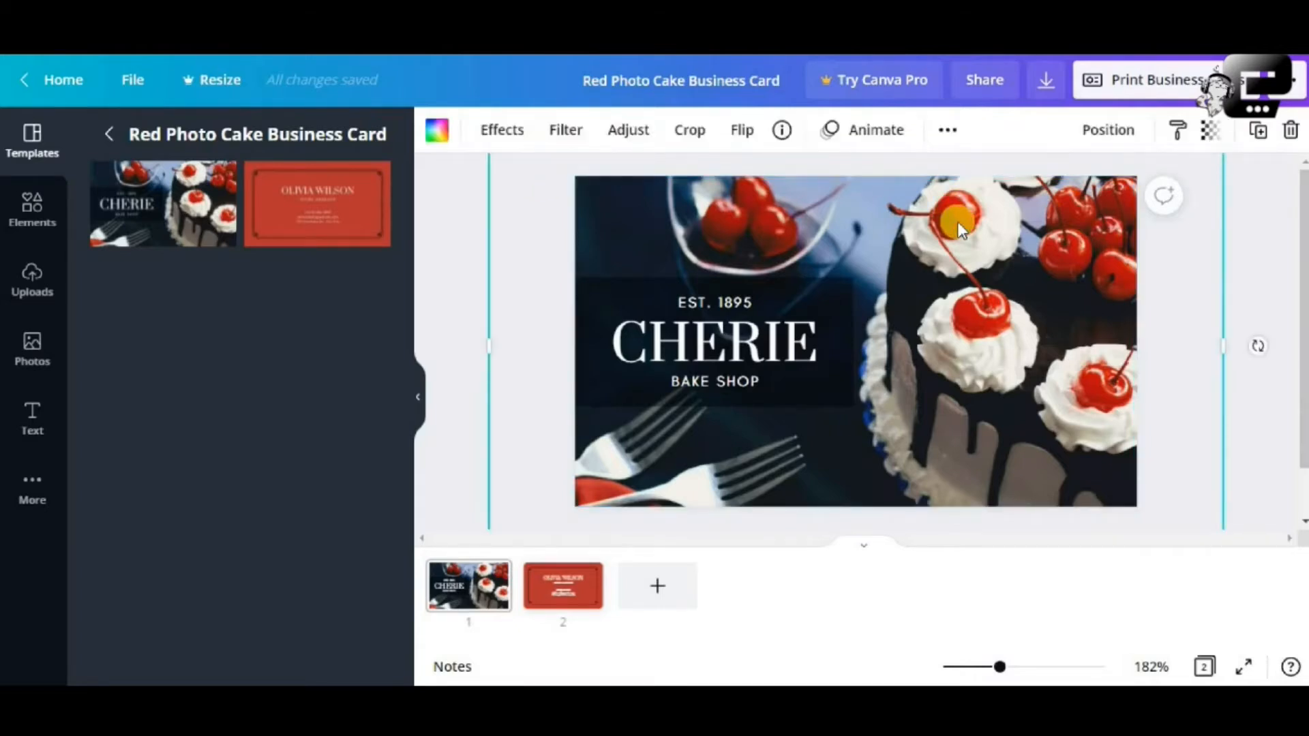
left_click(747, 331)
left_click(816, 227)
left_click(749, 337)
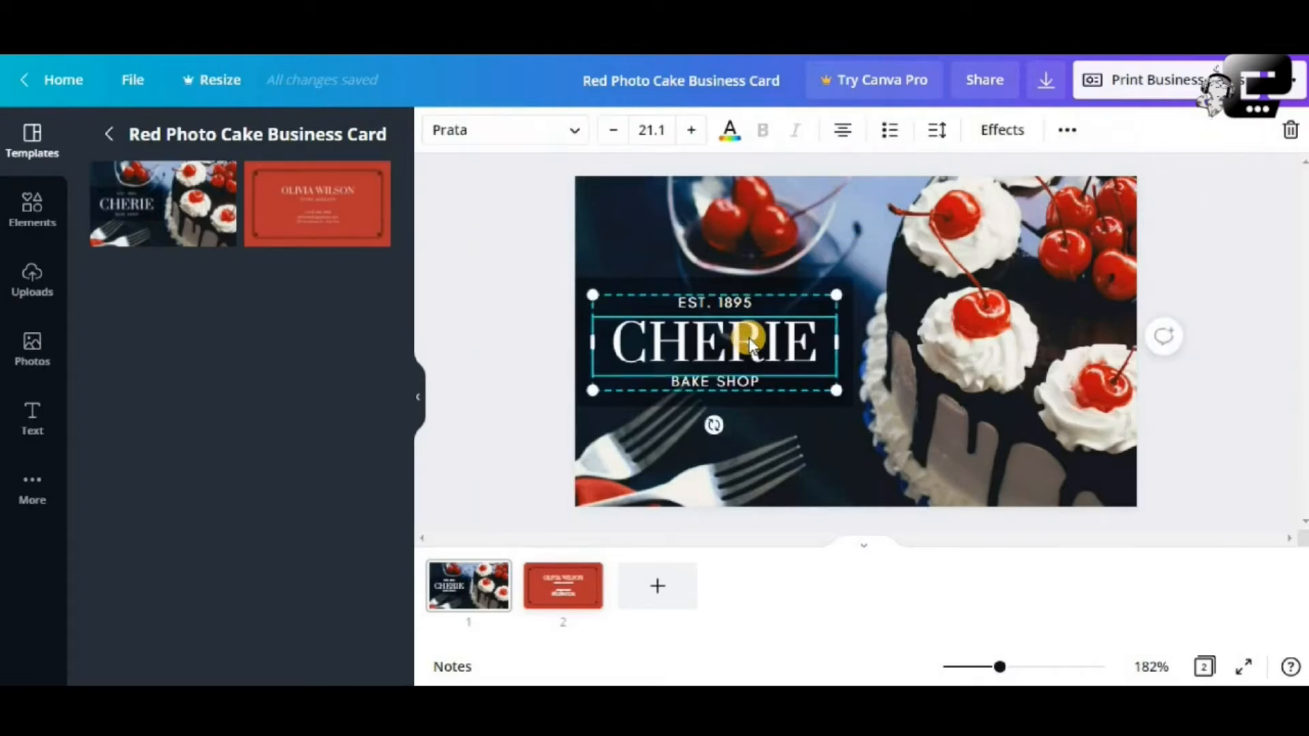
left_click(746, 301)
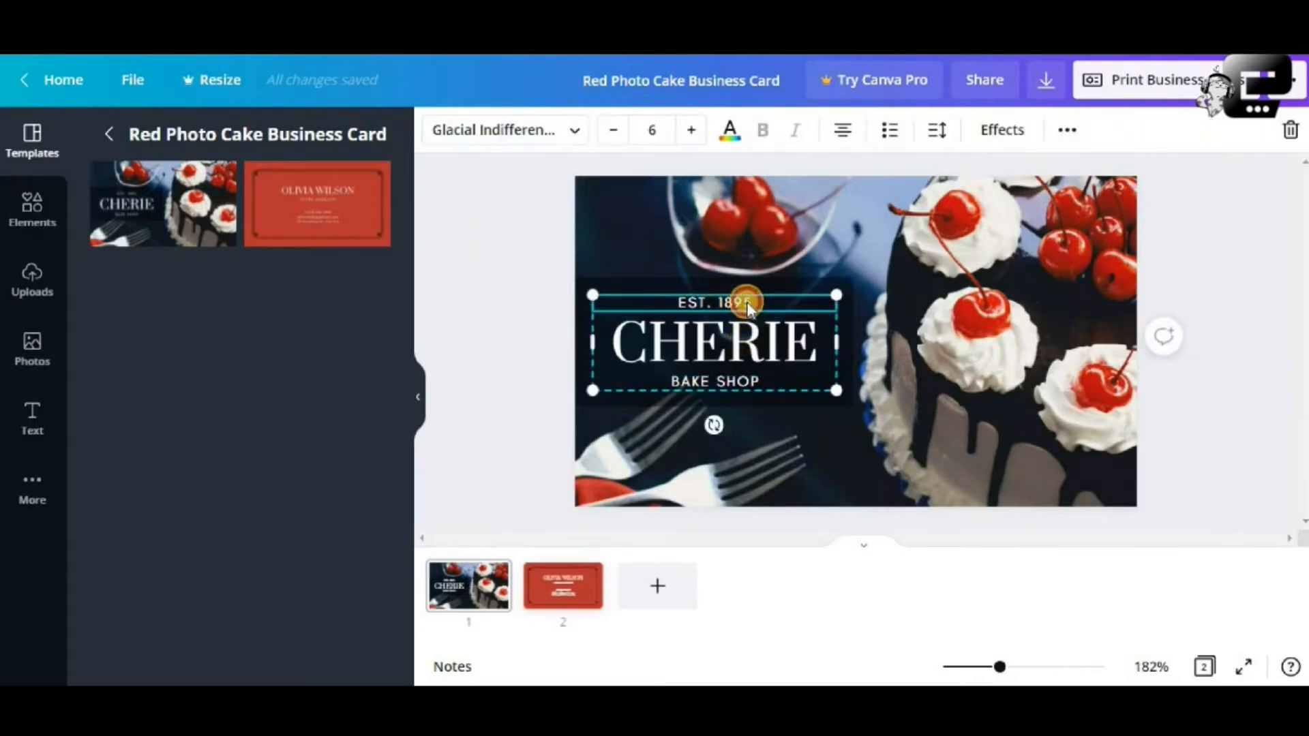
left_click(750, 365)
left_click(748, 381)
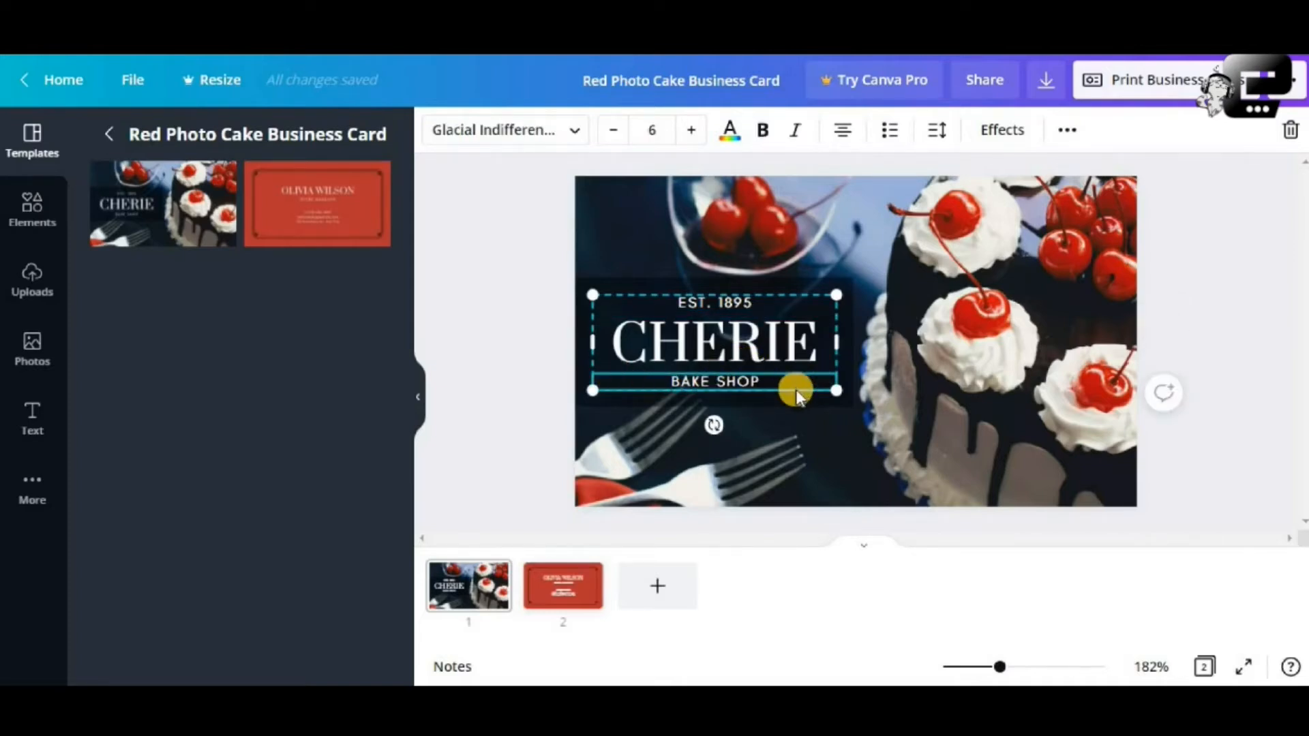
left_click(783, 344)
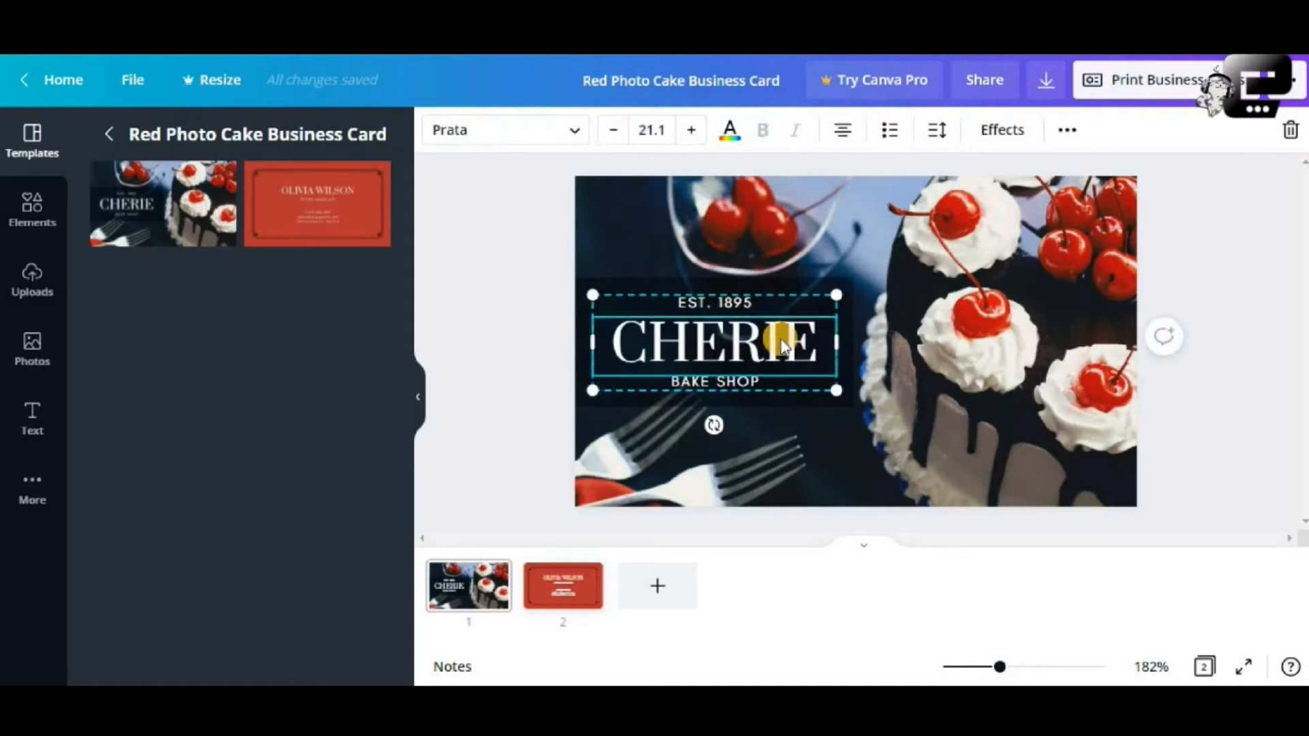
left_click(765, 301)
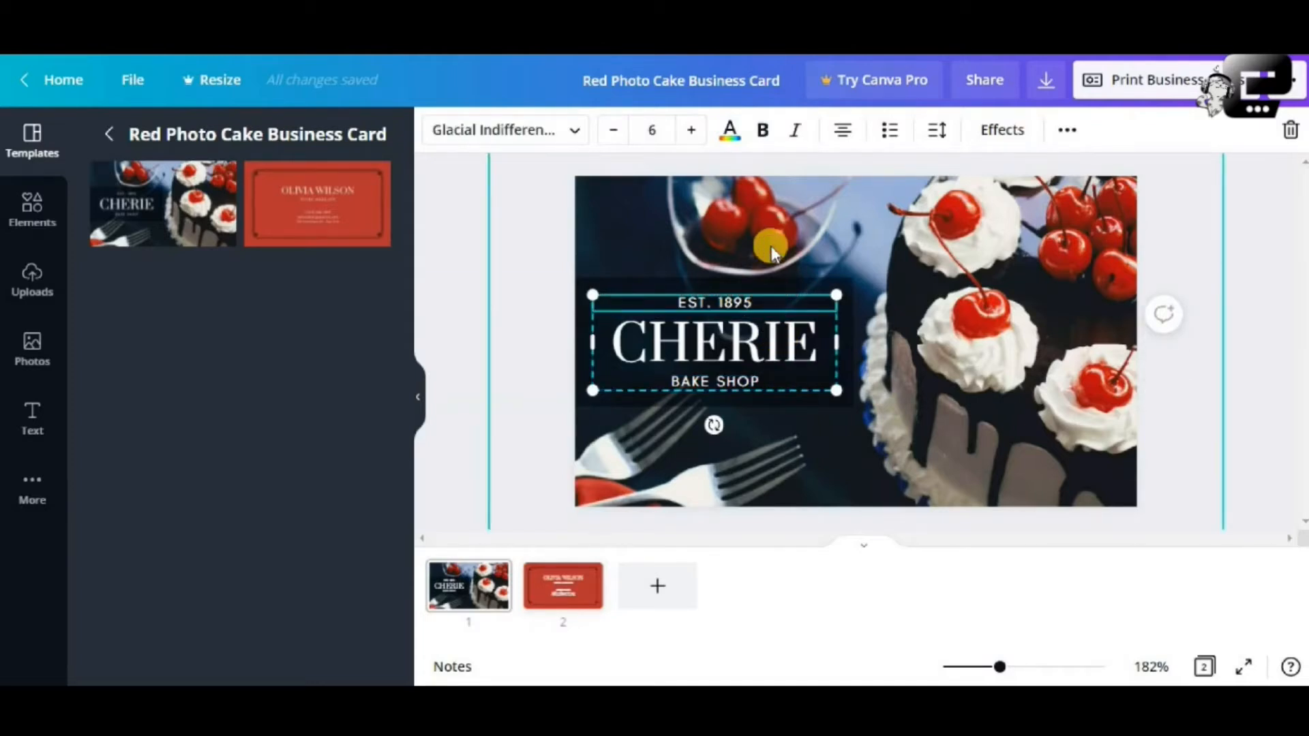
left_click(606, 188)
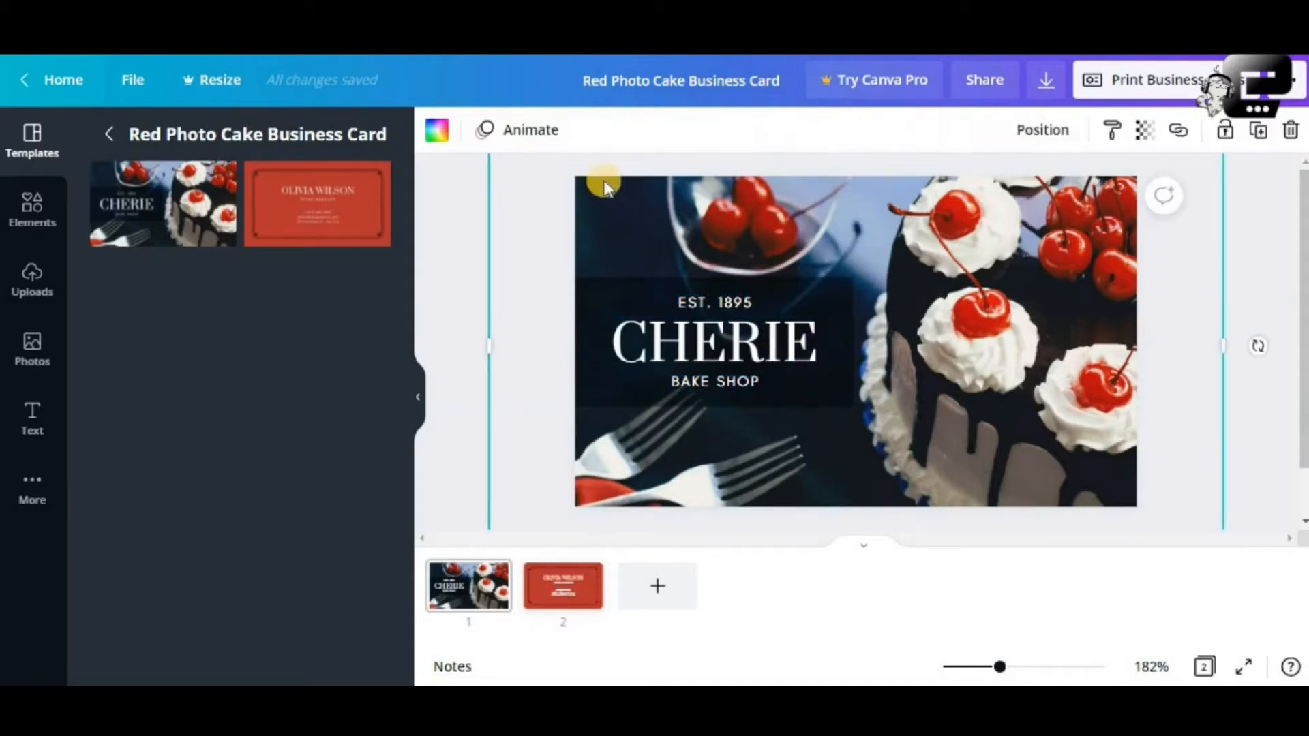
left_click(690, 296)
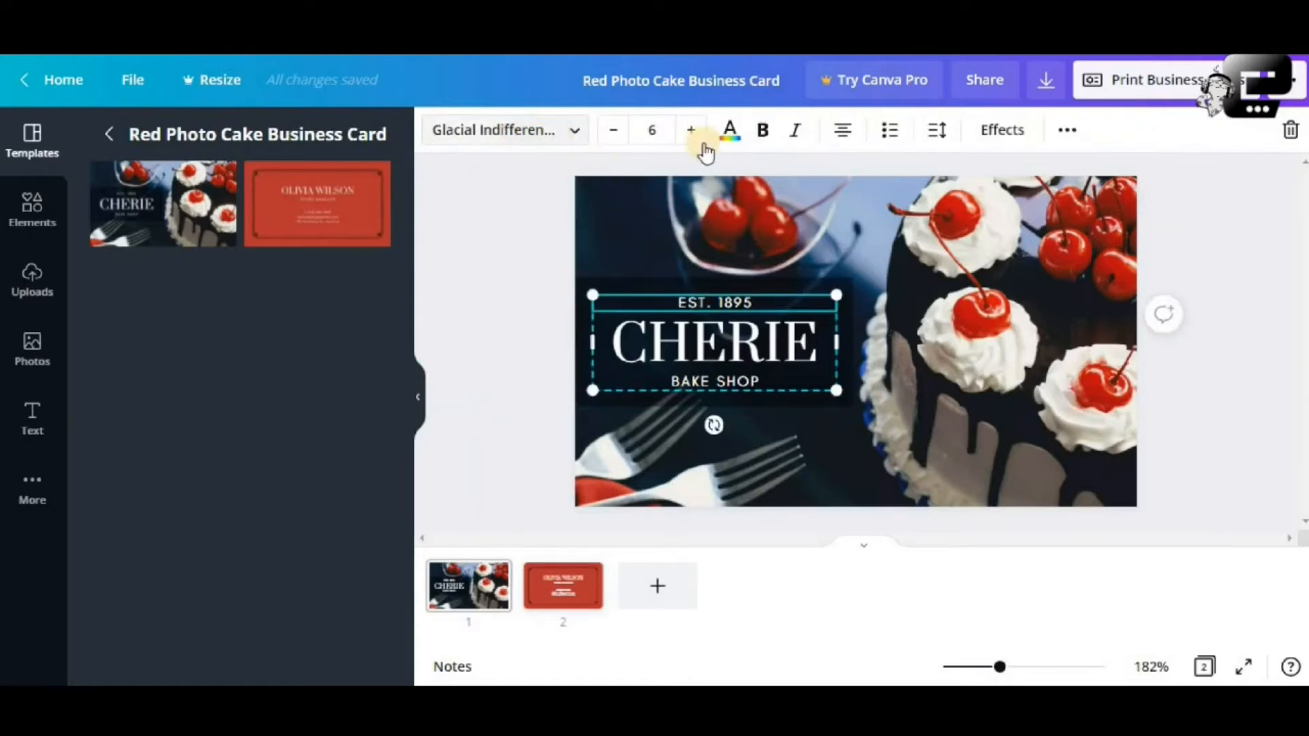
left_click(713, 353)
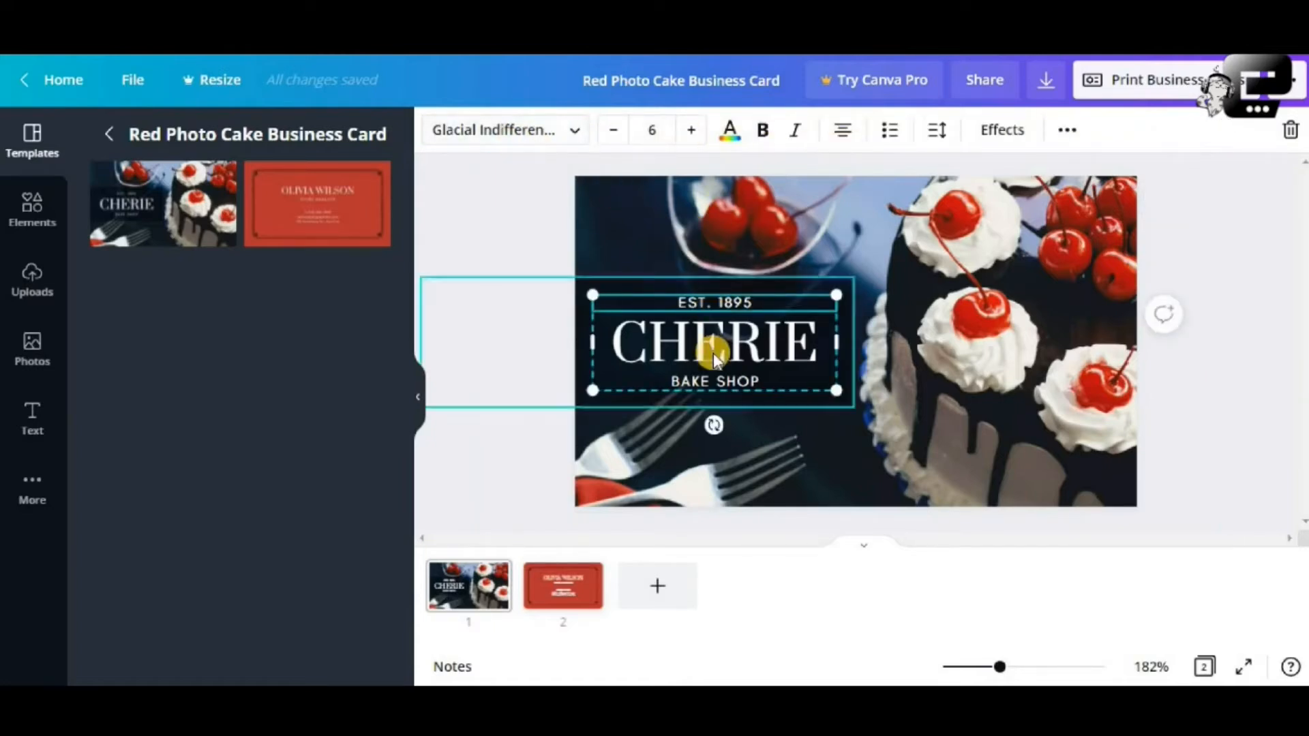
left_click(721, 382)
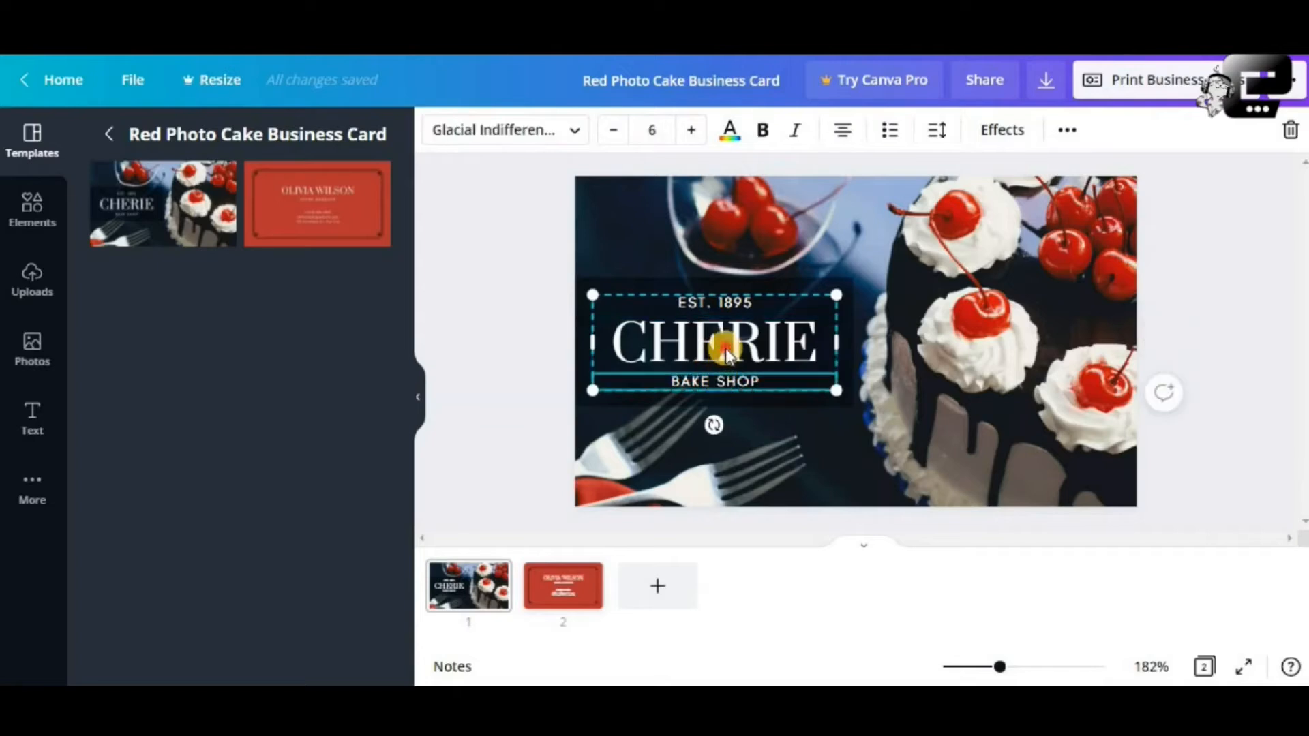
left_click(725, 348)
left_click(959, 407)
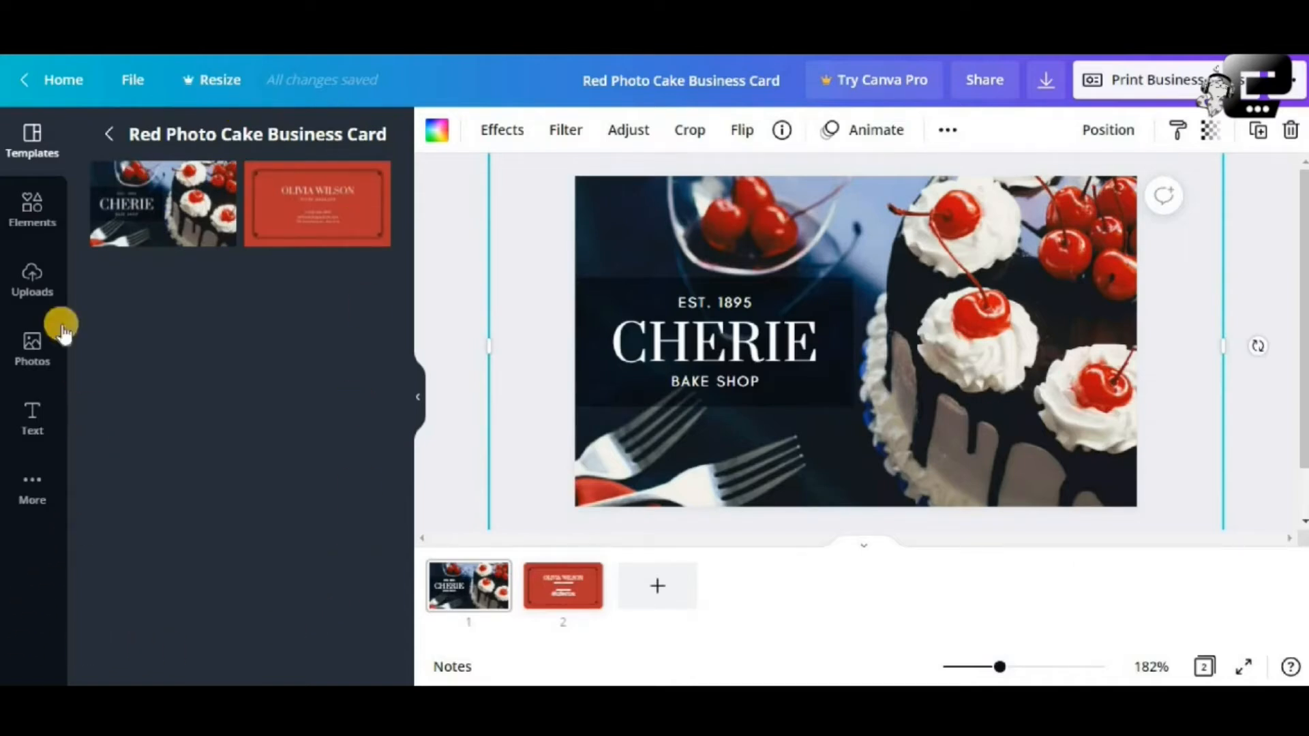
Look over the available elements, uploads, photos and text resources, and return to the template's page layouts.
left_click(31, 208)
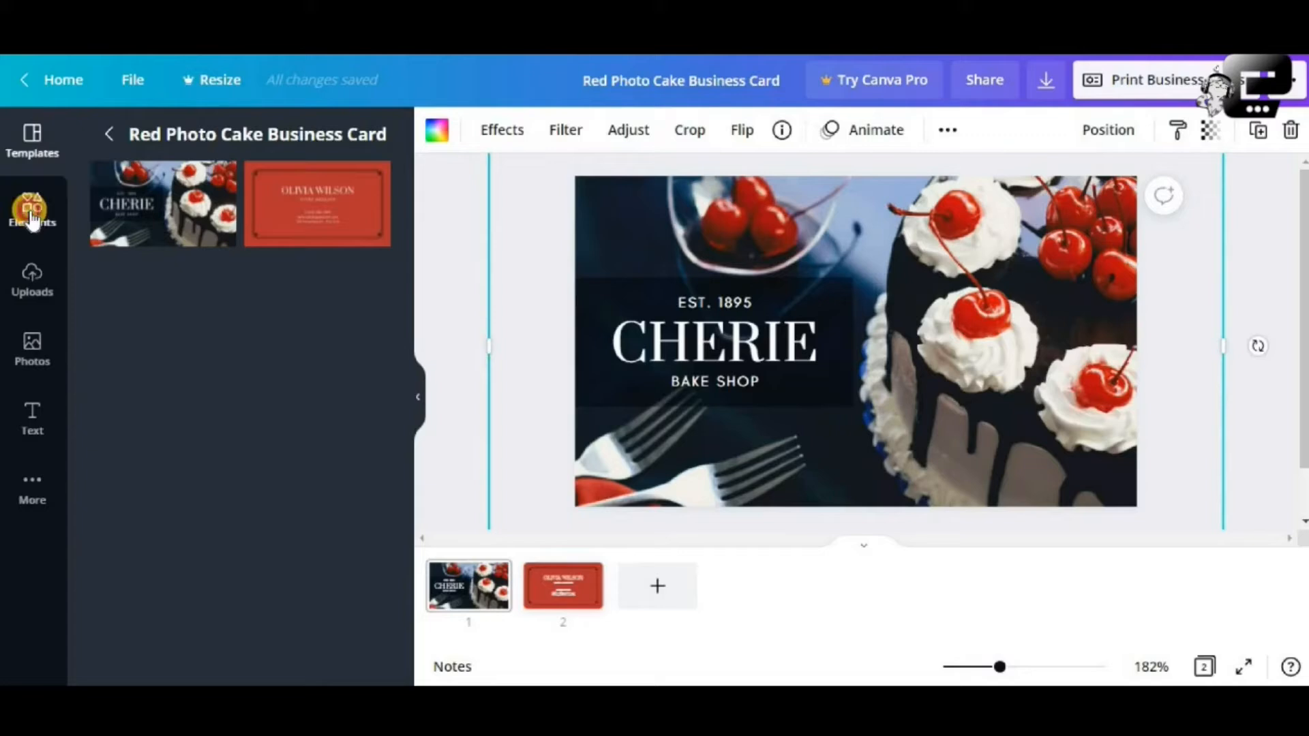
left_click(34, 290)
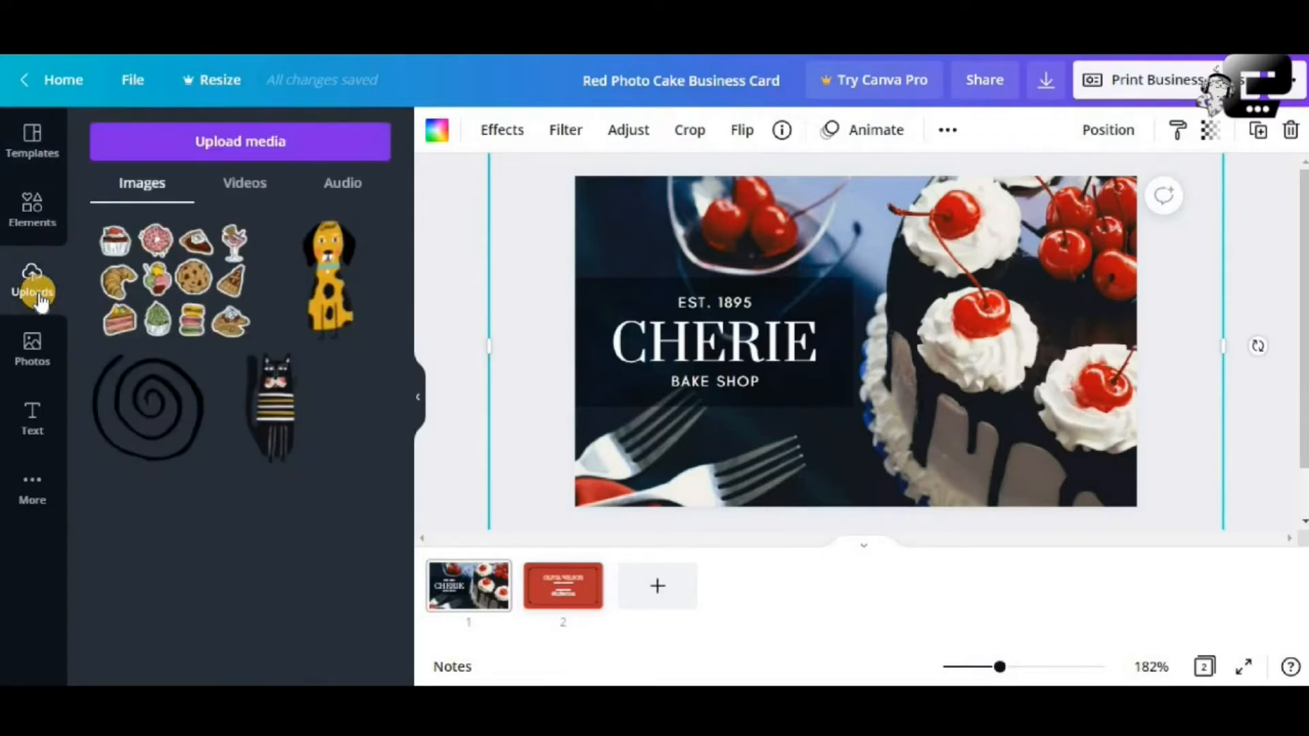
left_click(40, 348)
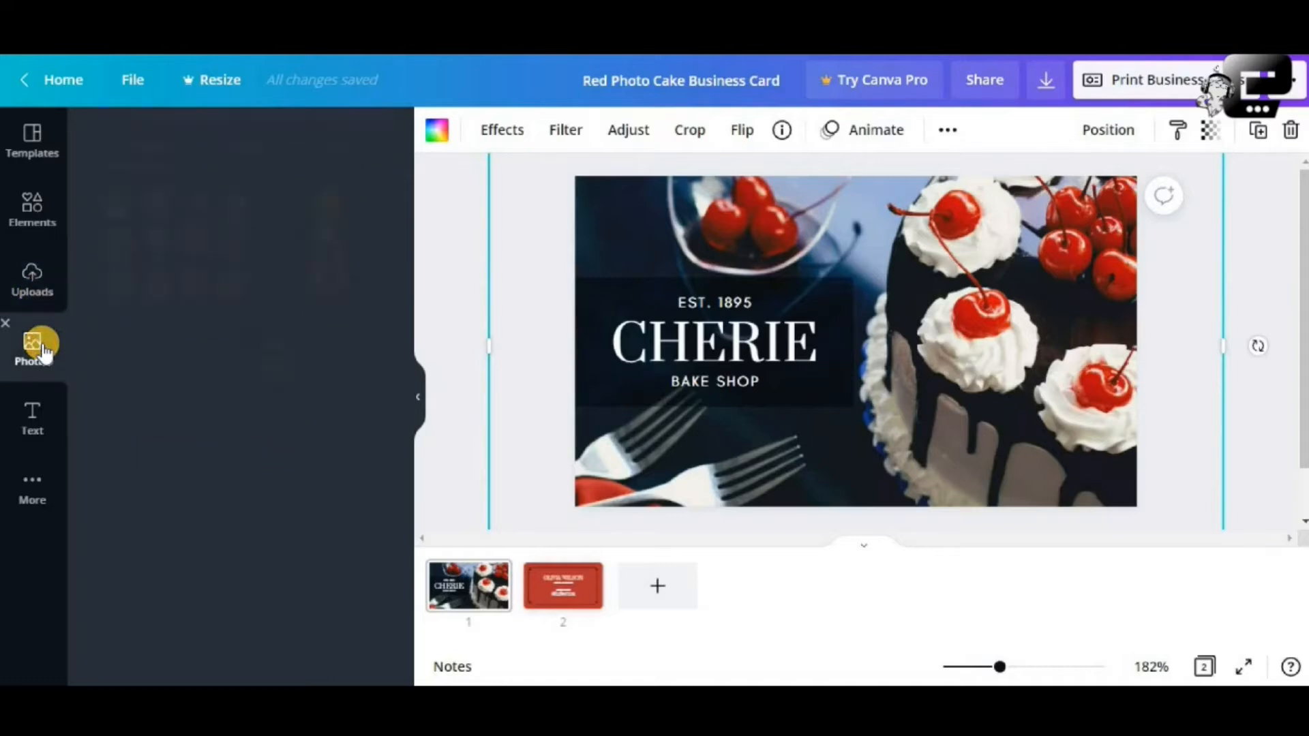
left_click(35, 411)
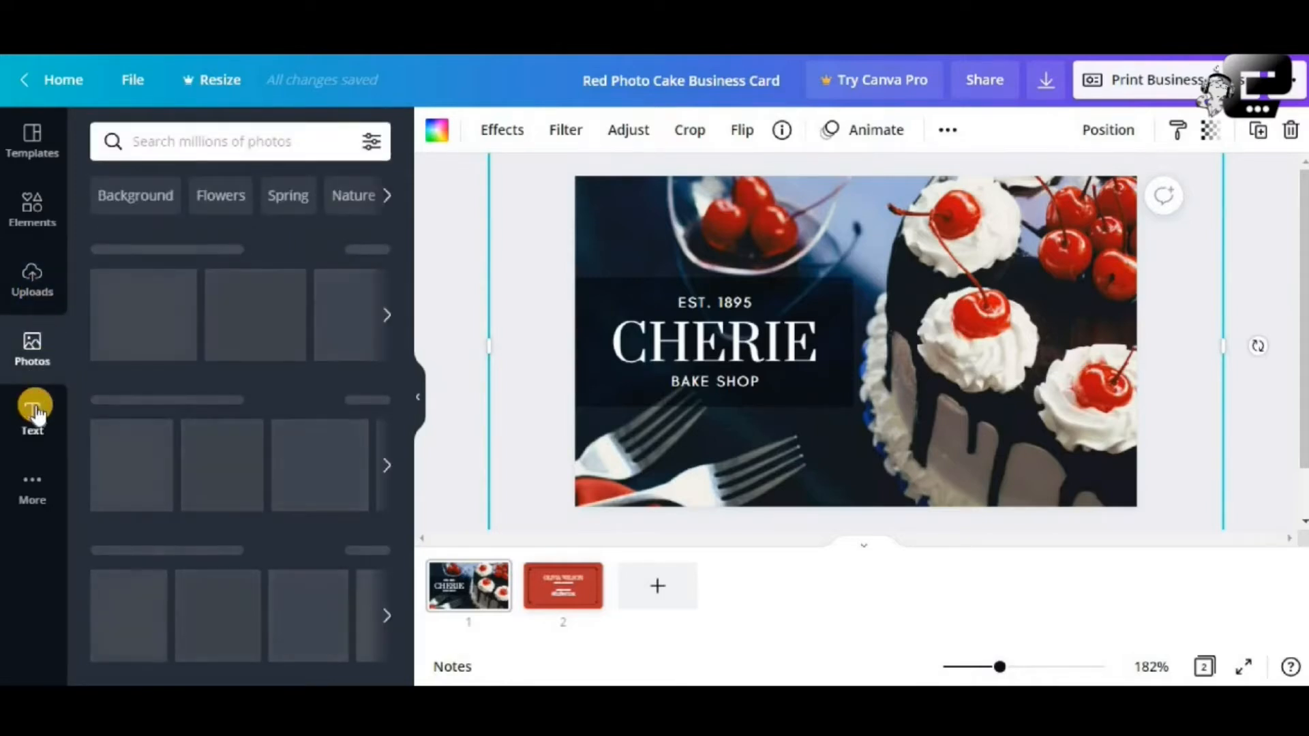
left_click(29, 141)
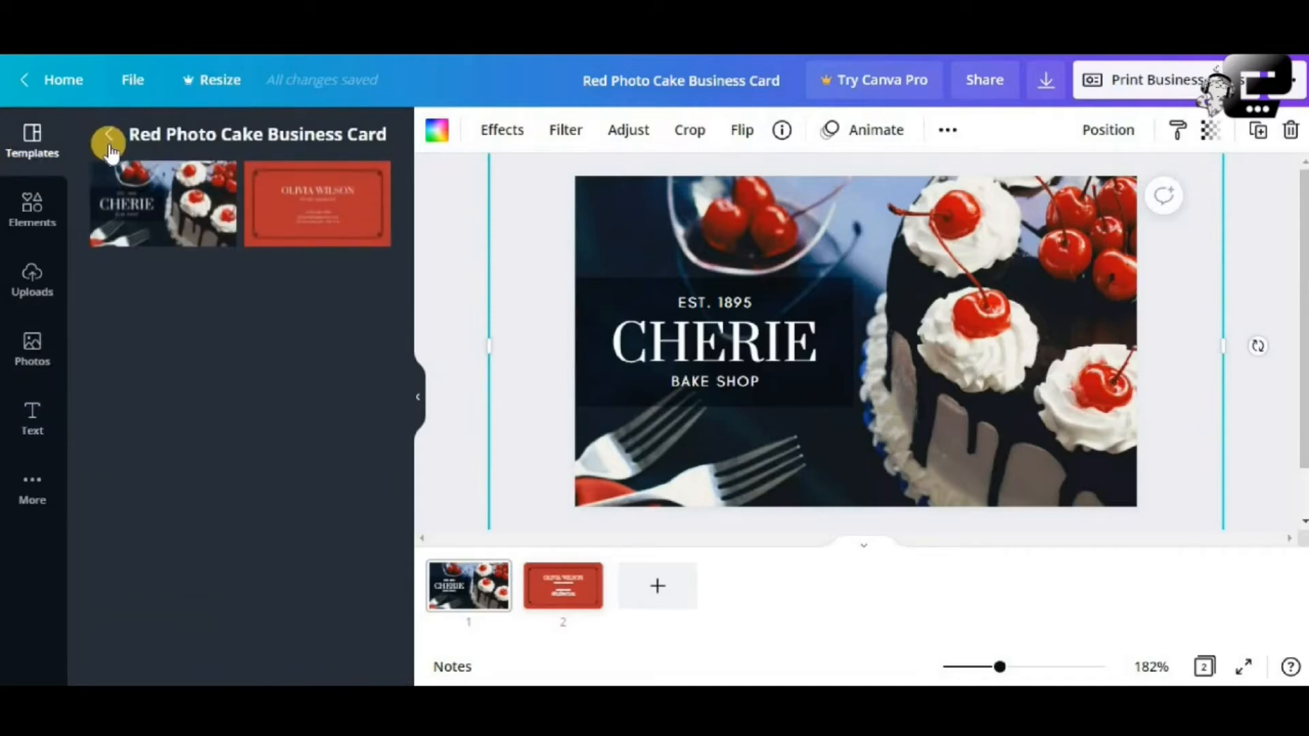
Rename the design as "food business card".
left_click(730, 80)
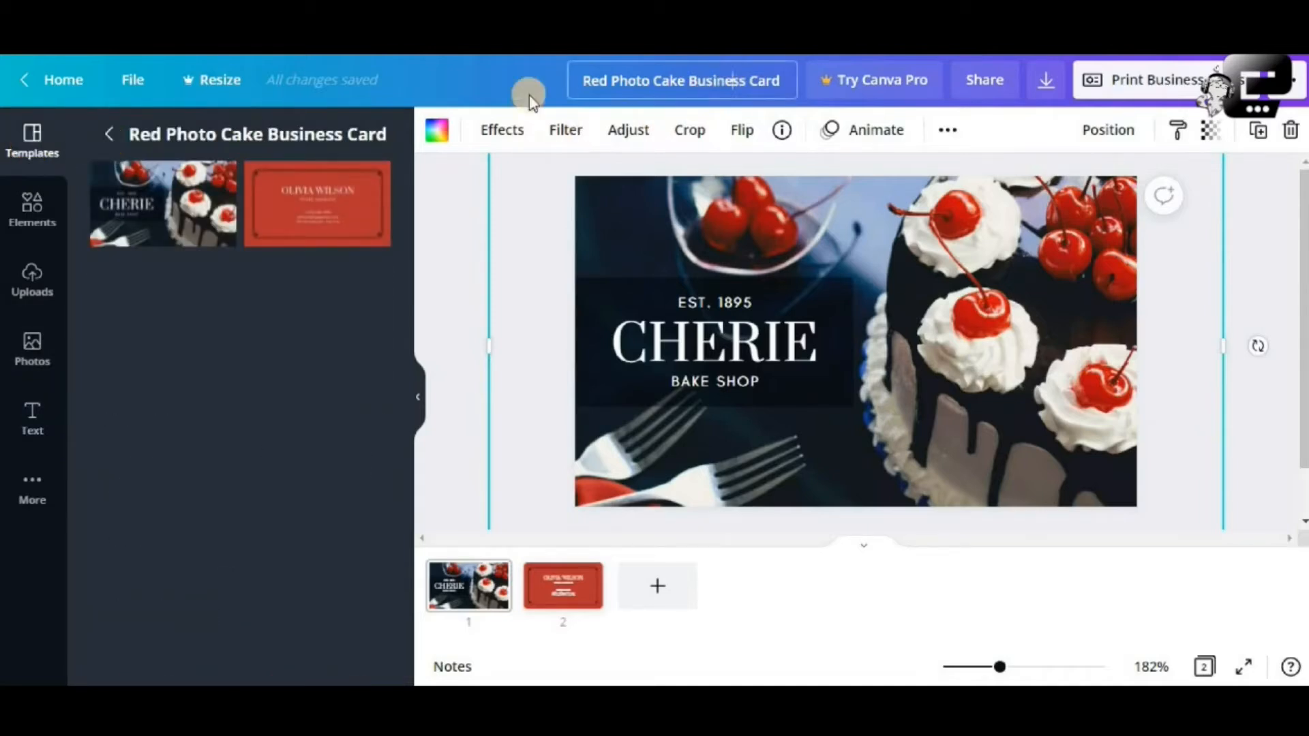
triple_click(763, 89)
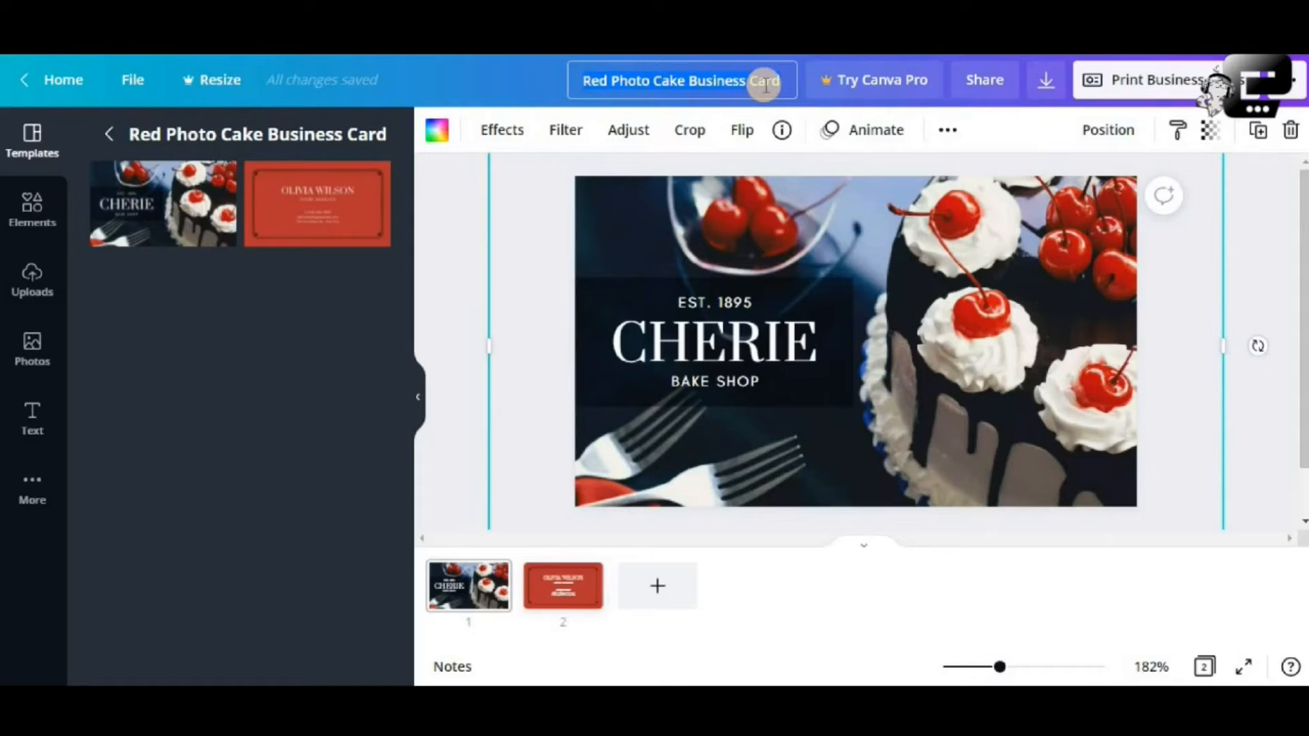
key("BackSpace")
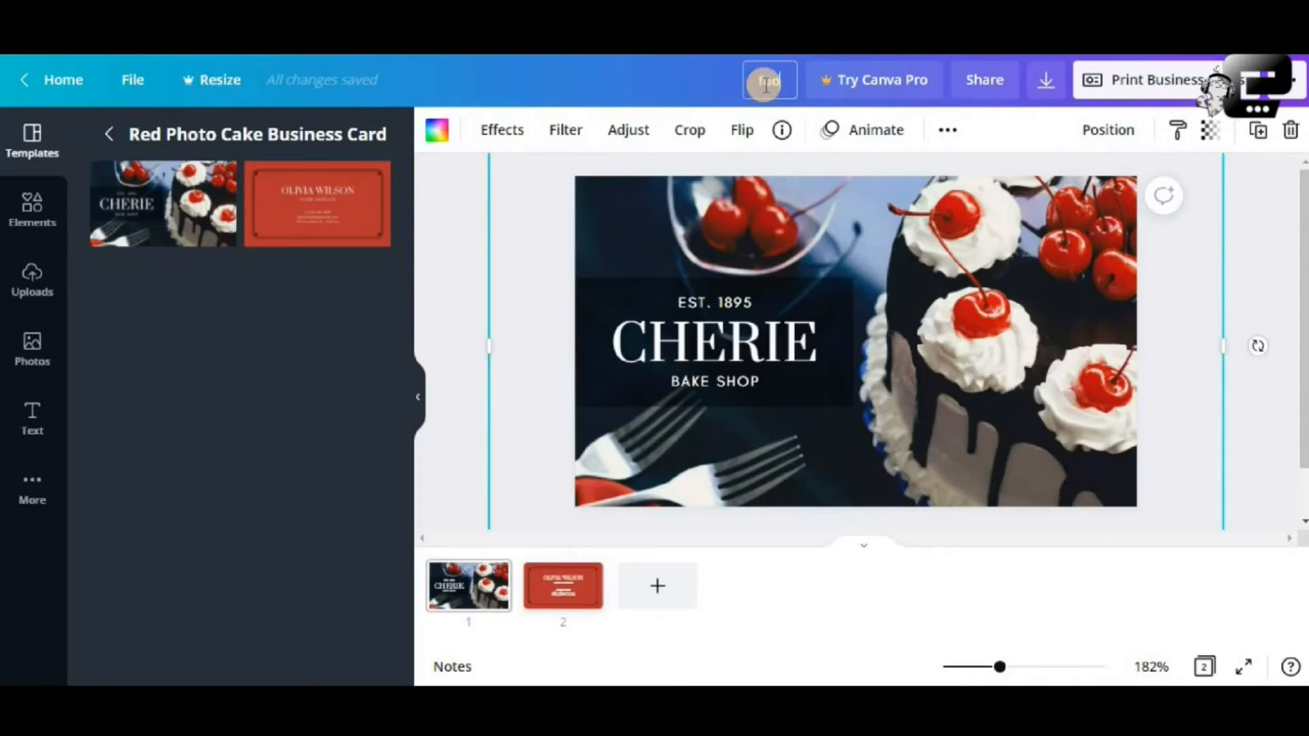
type("food business car")
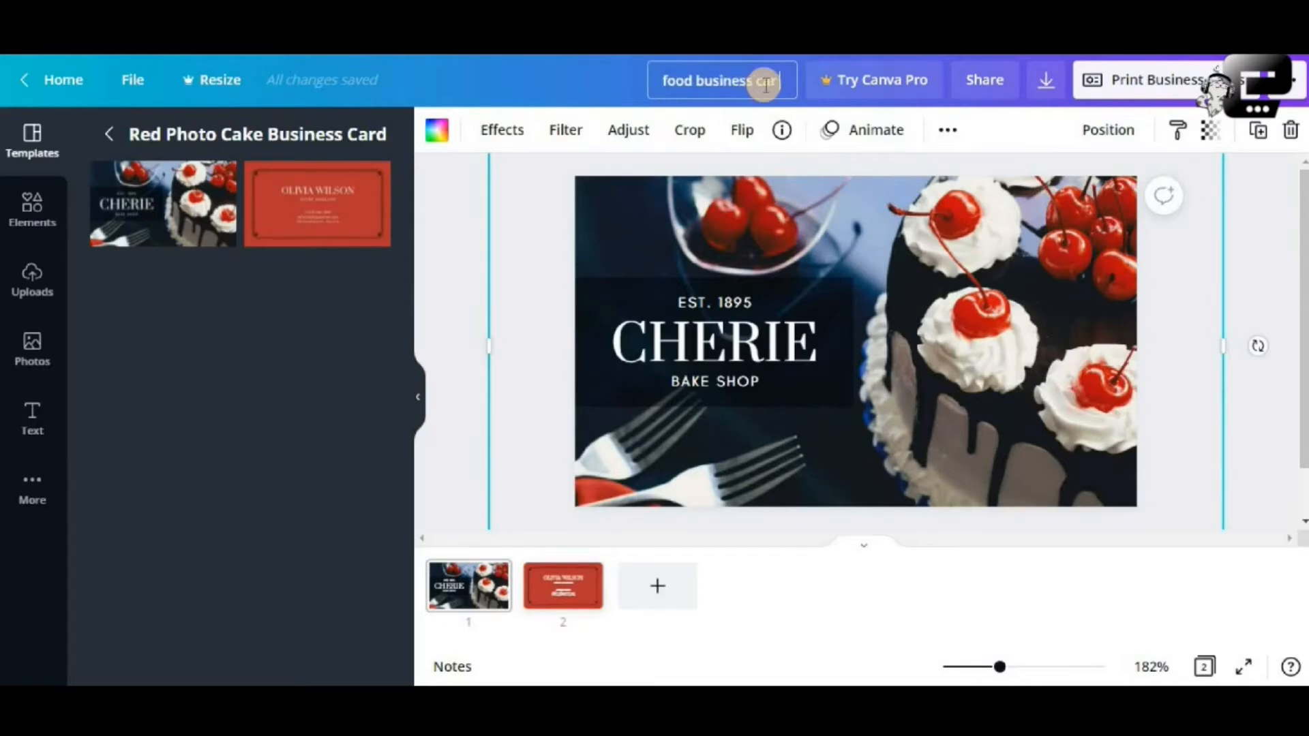
type("d")
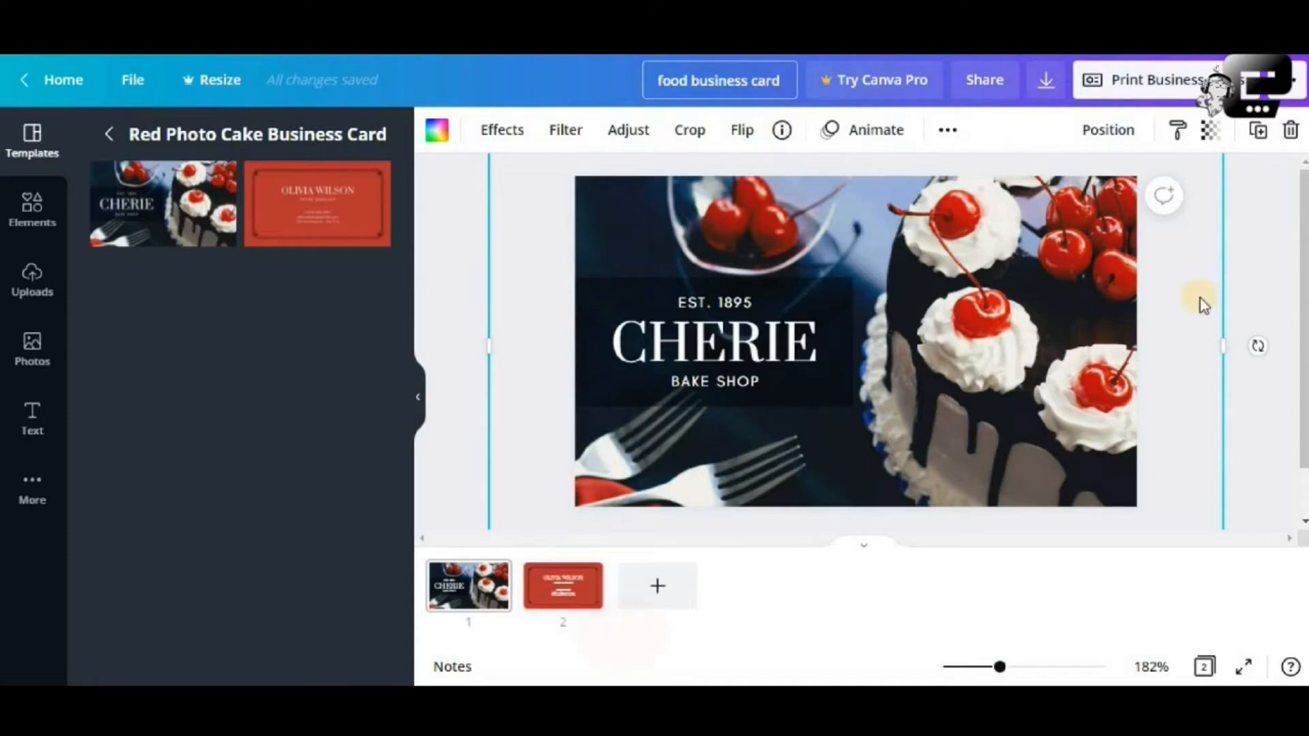
left_click(1246, 259)
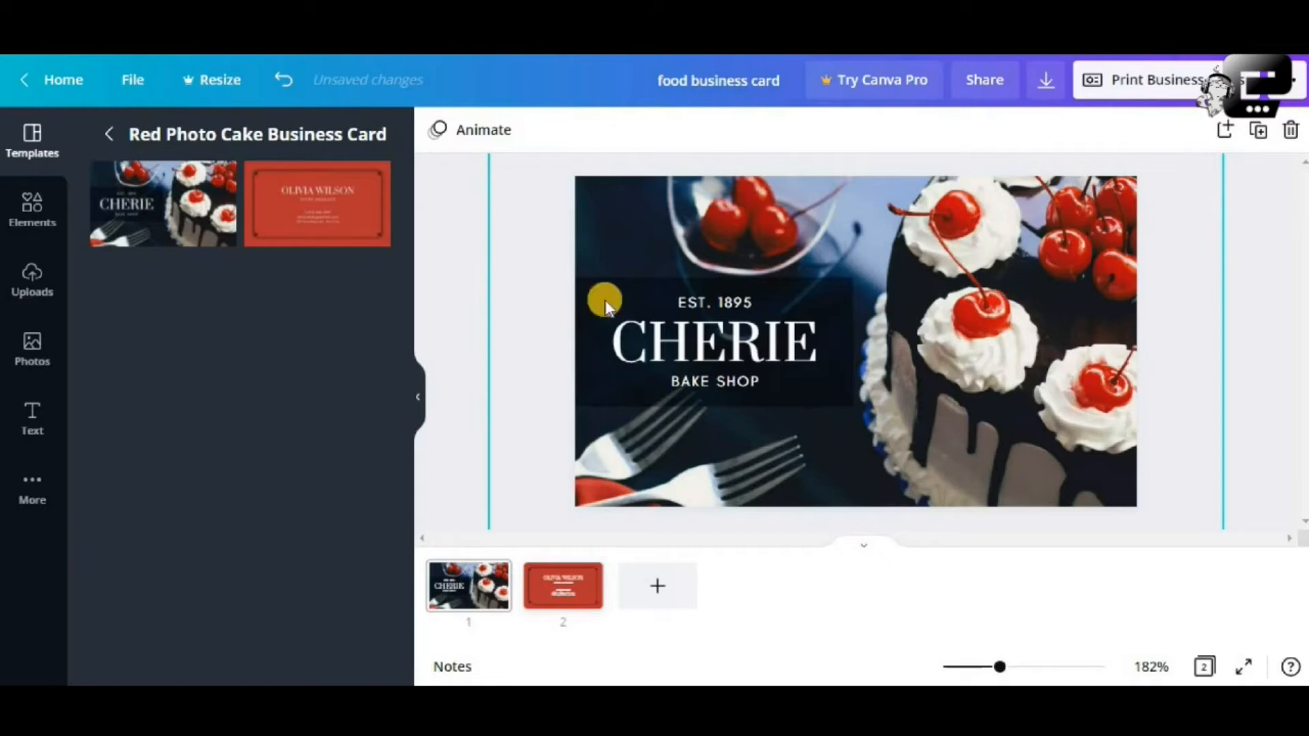
Select the cake background photo on the card's front and search the photo library for "food".
left_click(791, 220)
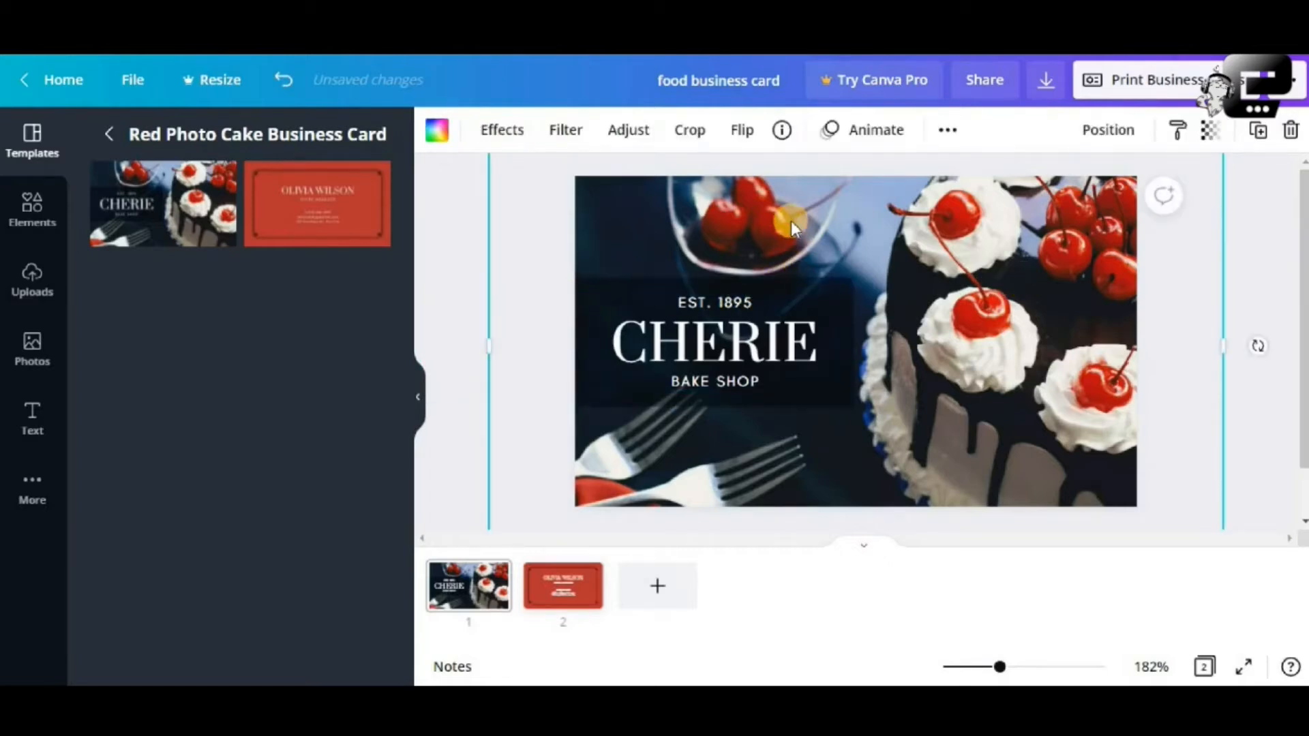
scroll(791, 220, "down", 1)
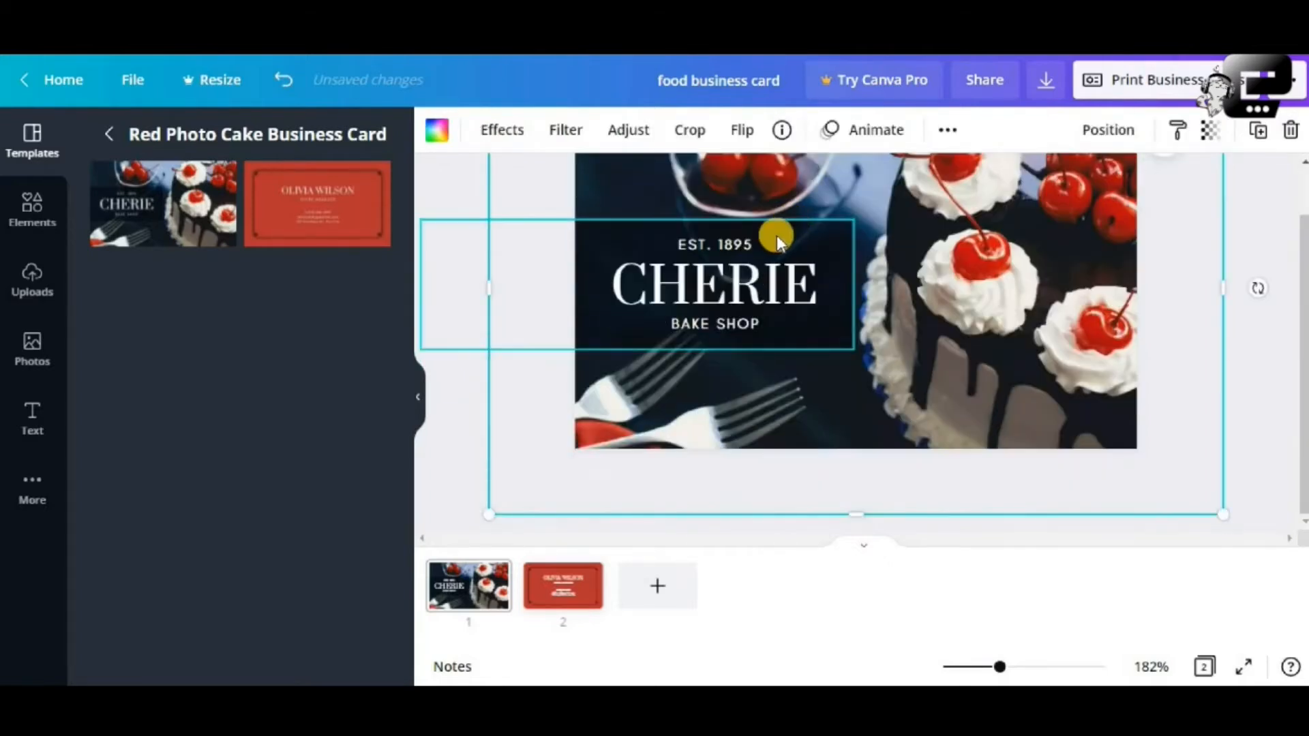
scroll(771, 242, "up", 1)
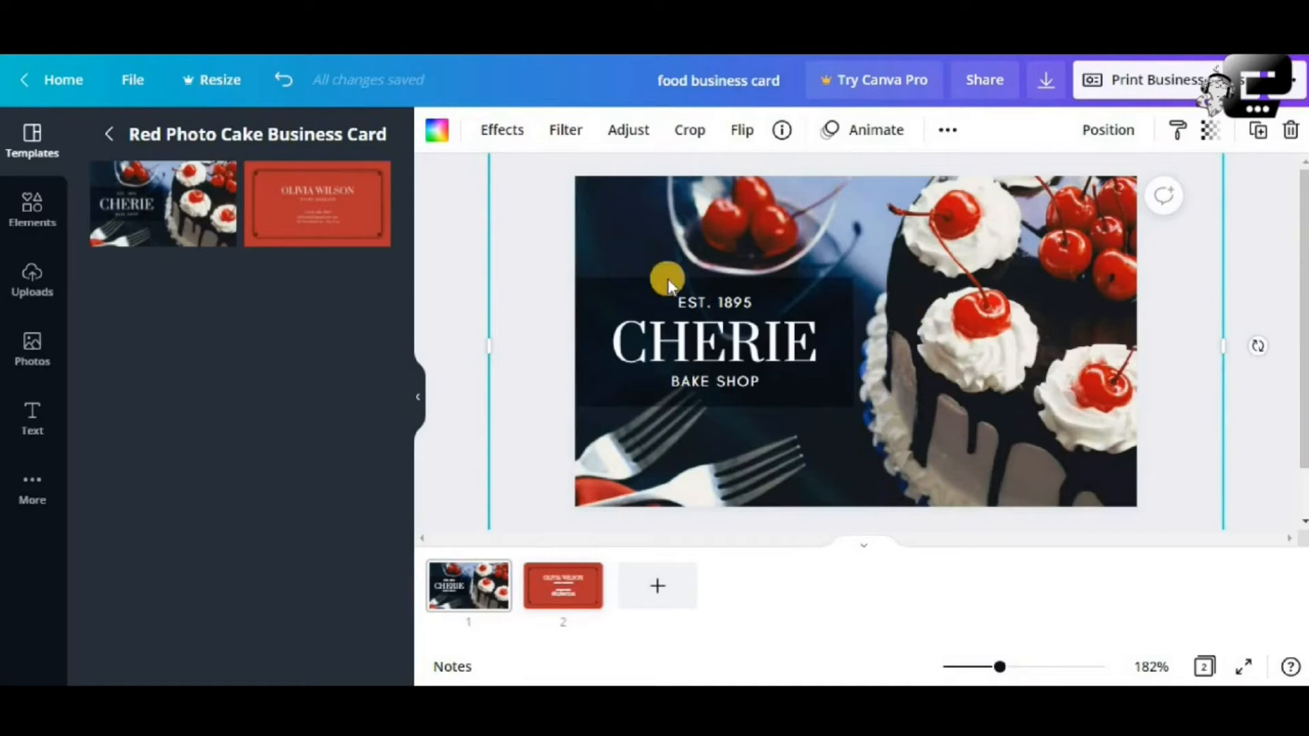
left_click(30, 351)
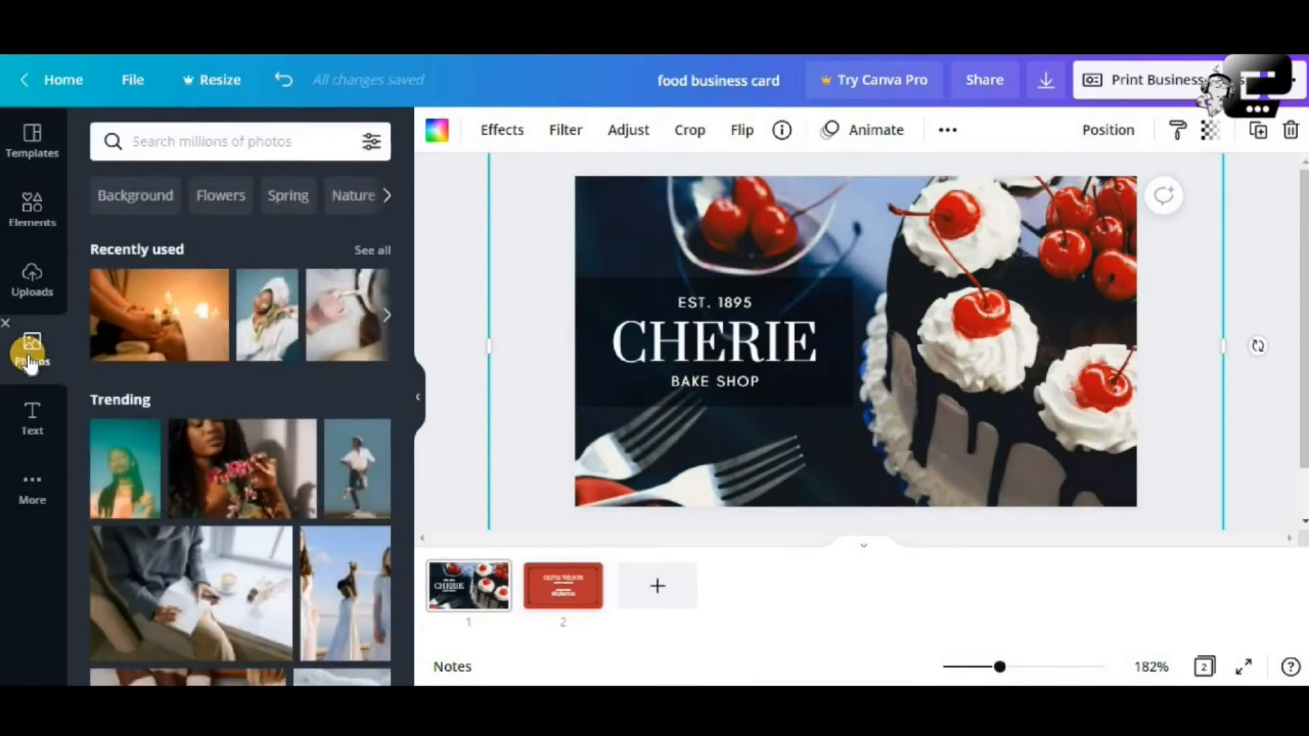
left_click(163, 143)
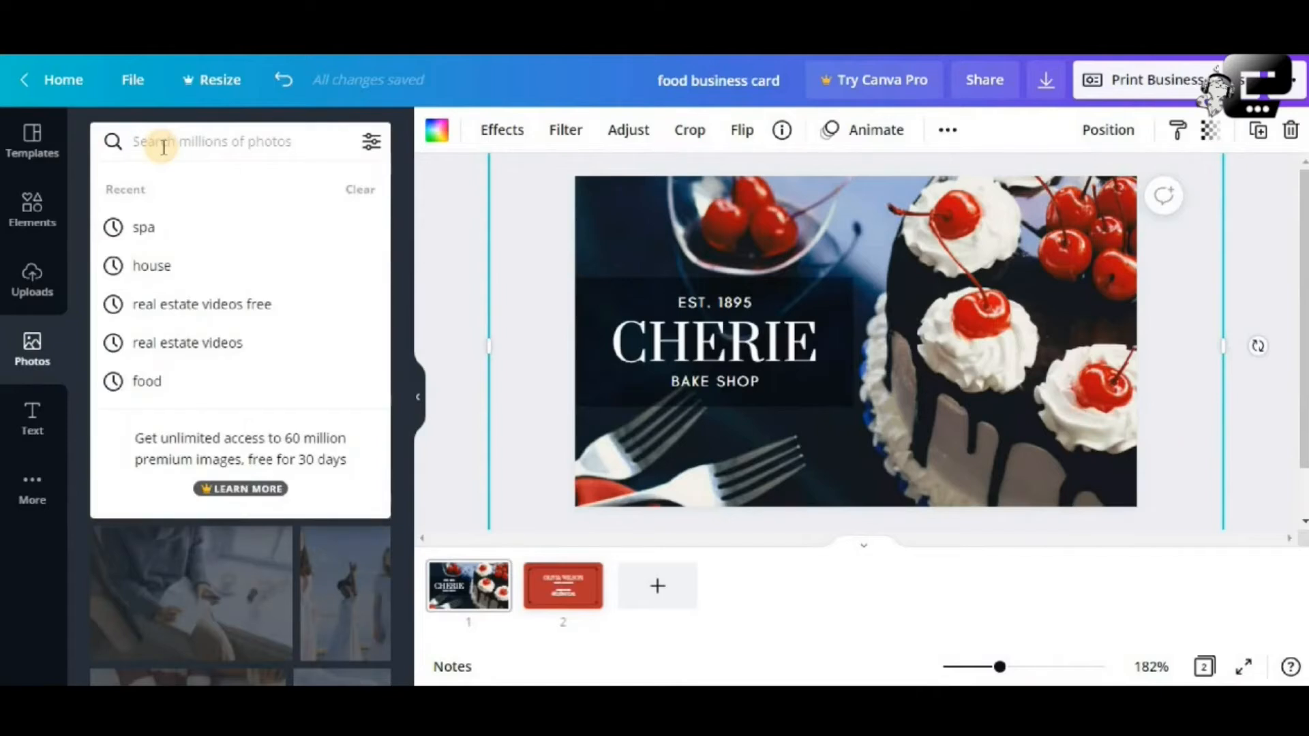
type("fo")
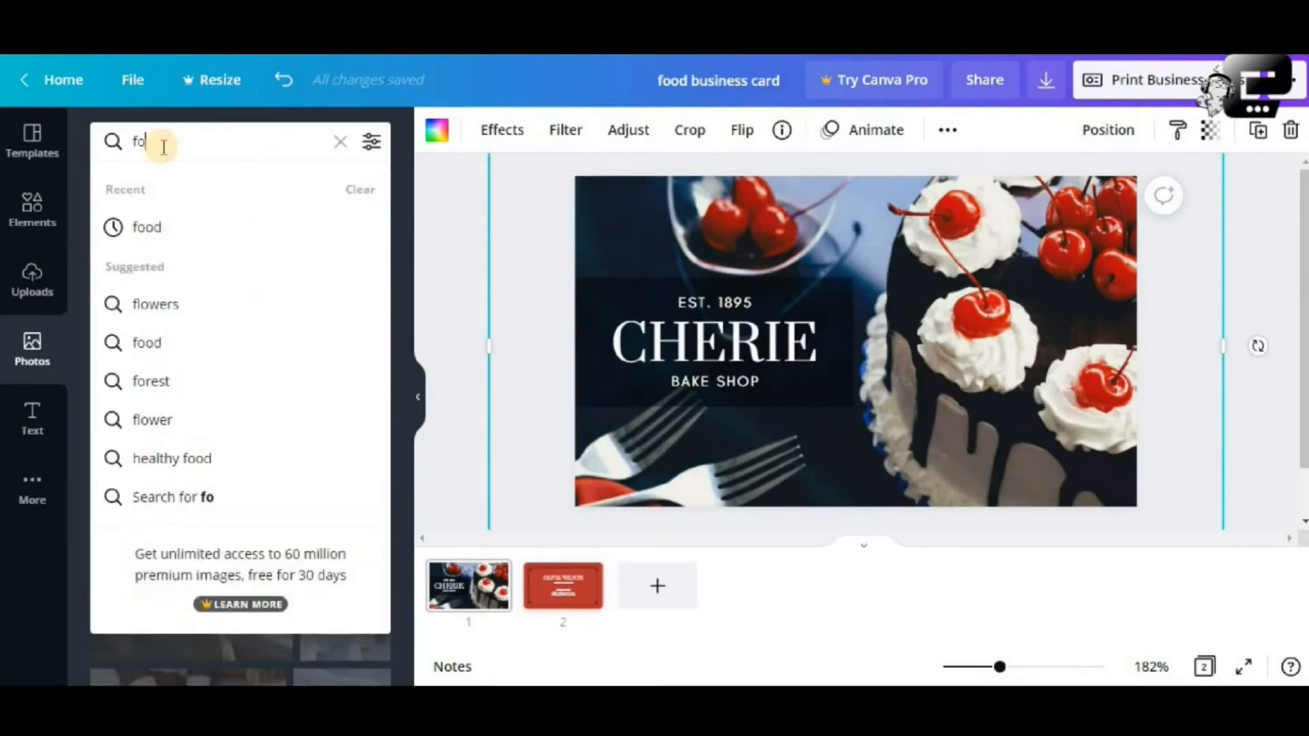
left_click(166, 227)
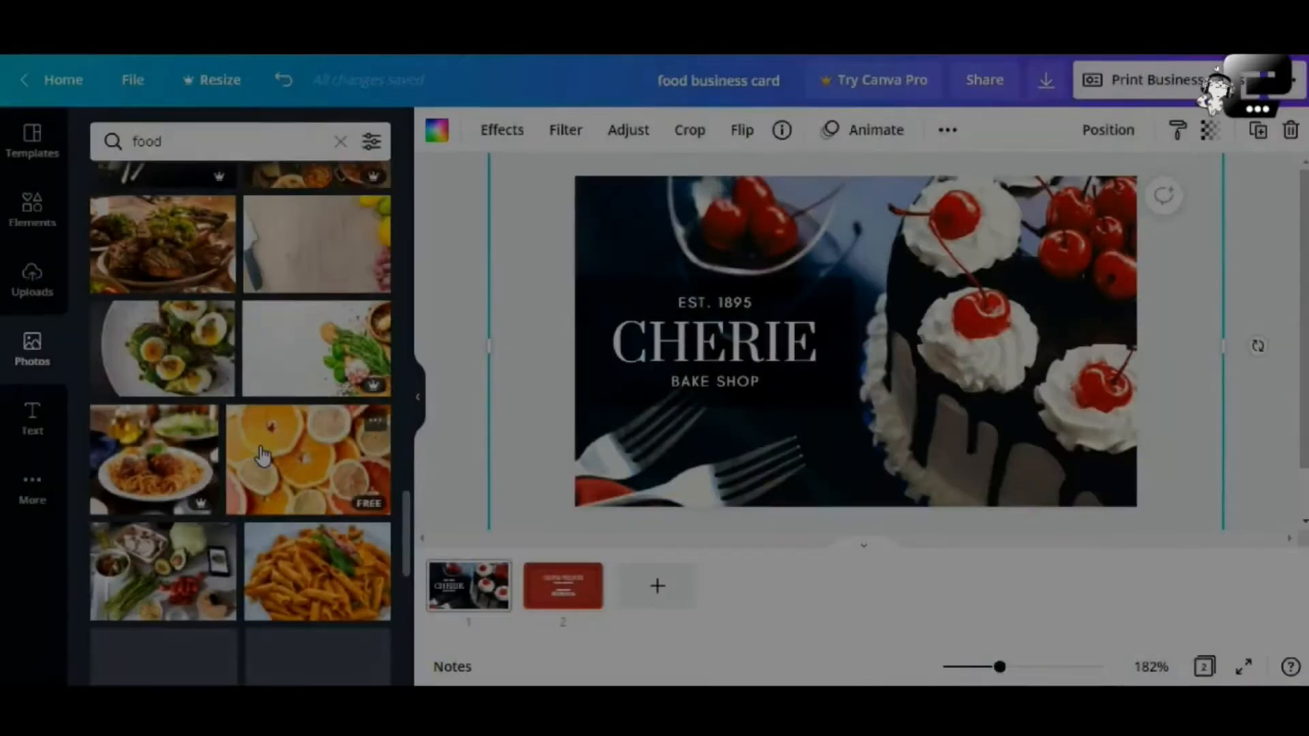
Look through the food photo results for an image that suits the card's front side.
scroll(262, 455, "down", 5)
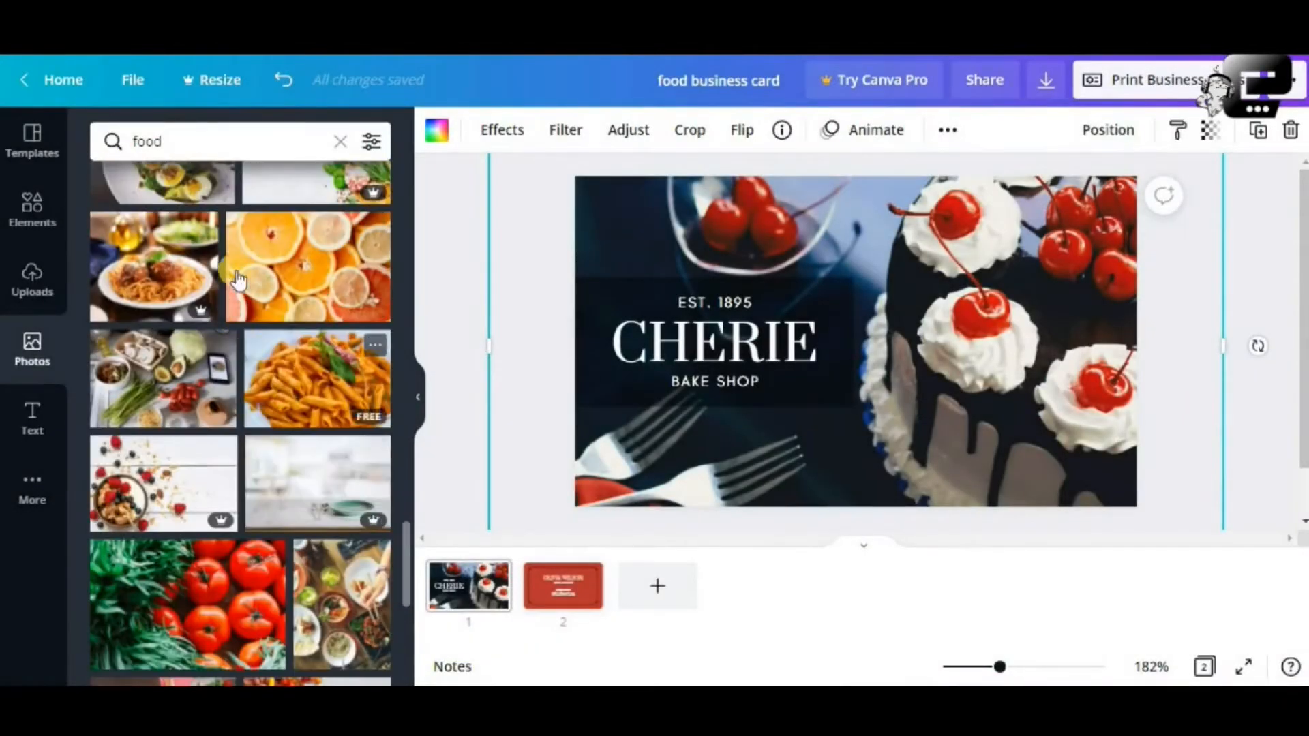
scroll(315, 388, "down", 7)
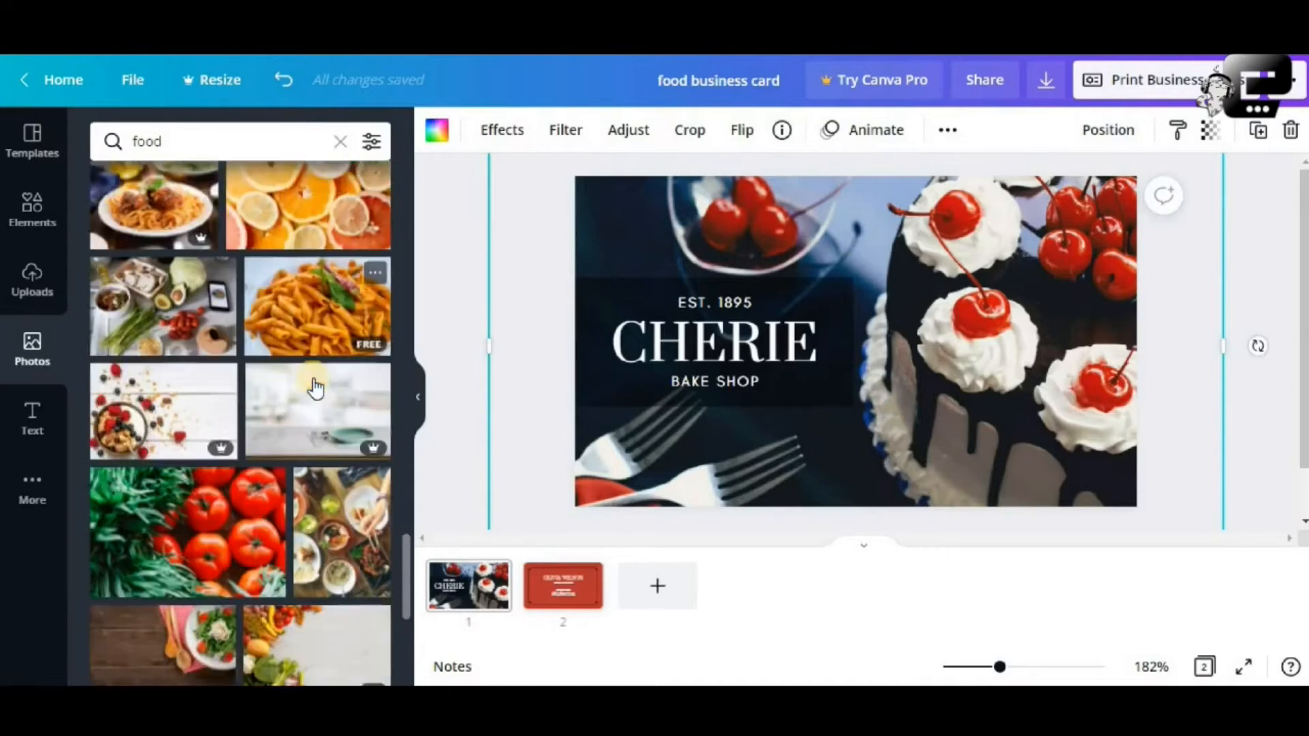
scroll(314, 387, "up", 6)
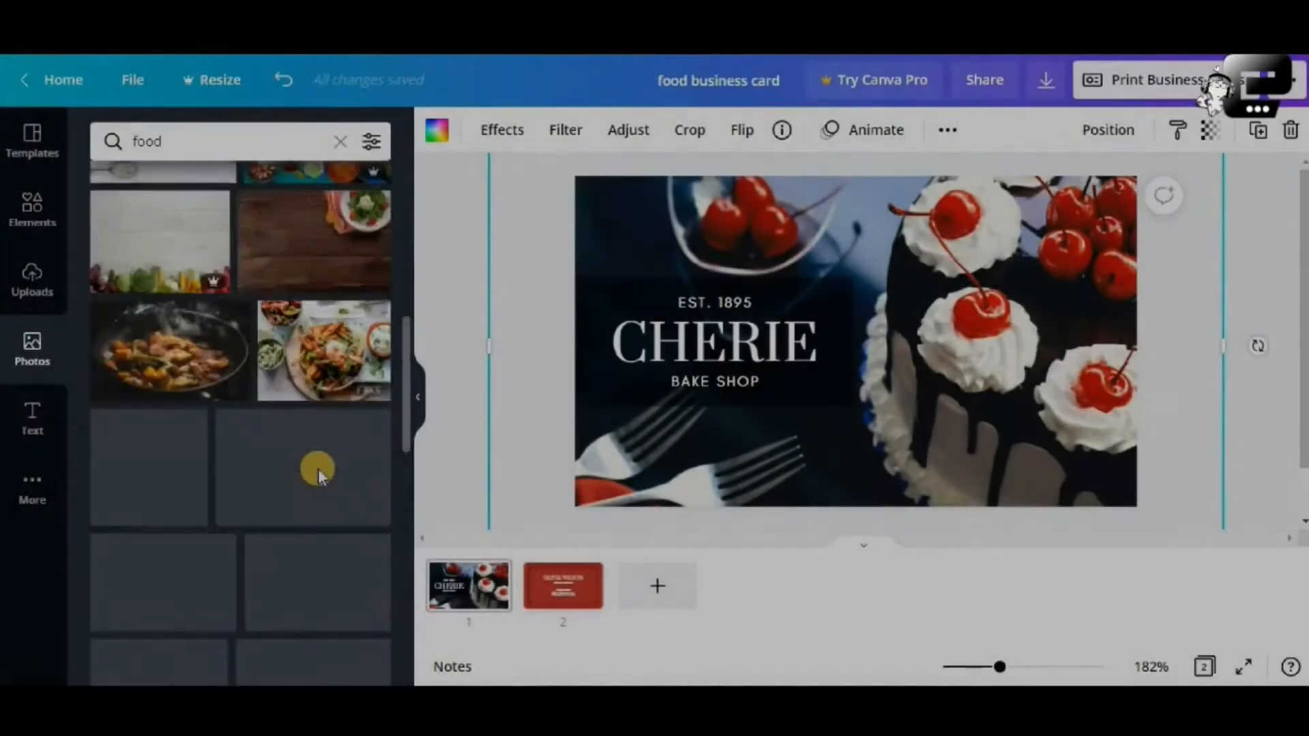
scroll(317, 469, "down", 5)
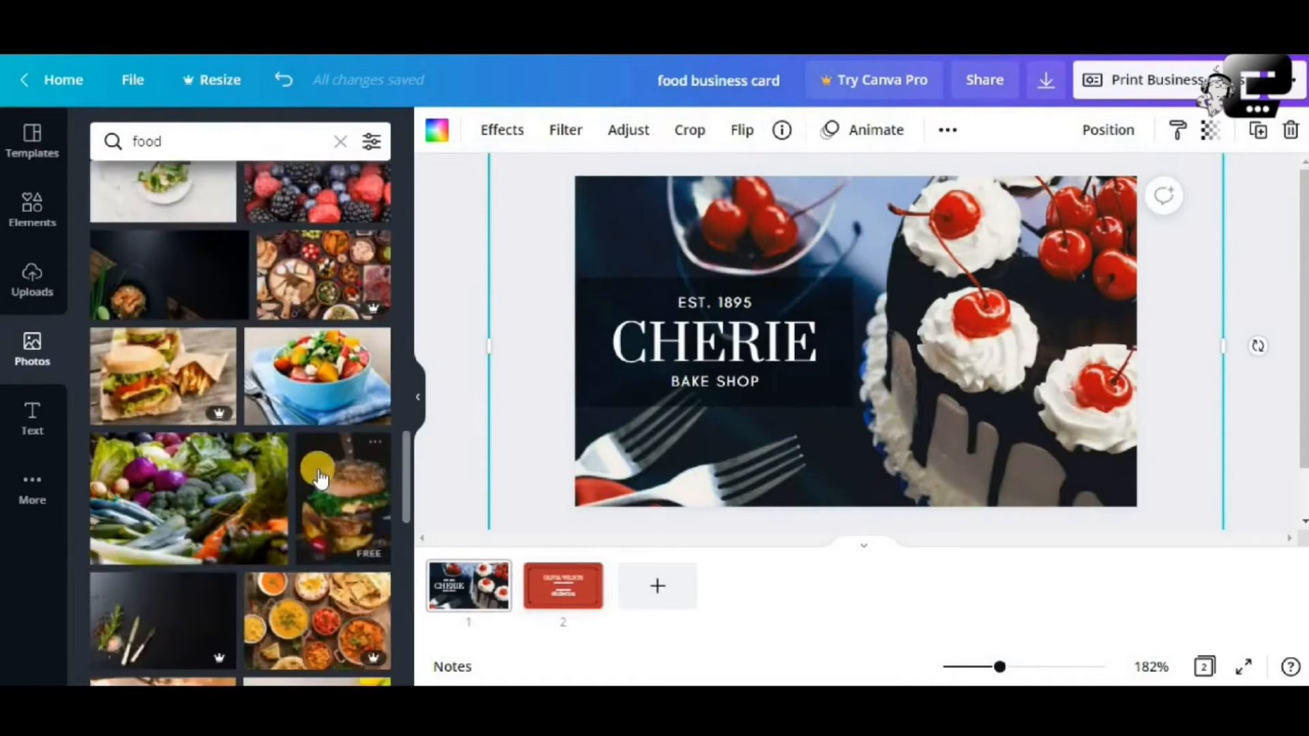
scroll(318, 469, "down", 4)
scroll(317, 469, "down", 5)
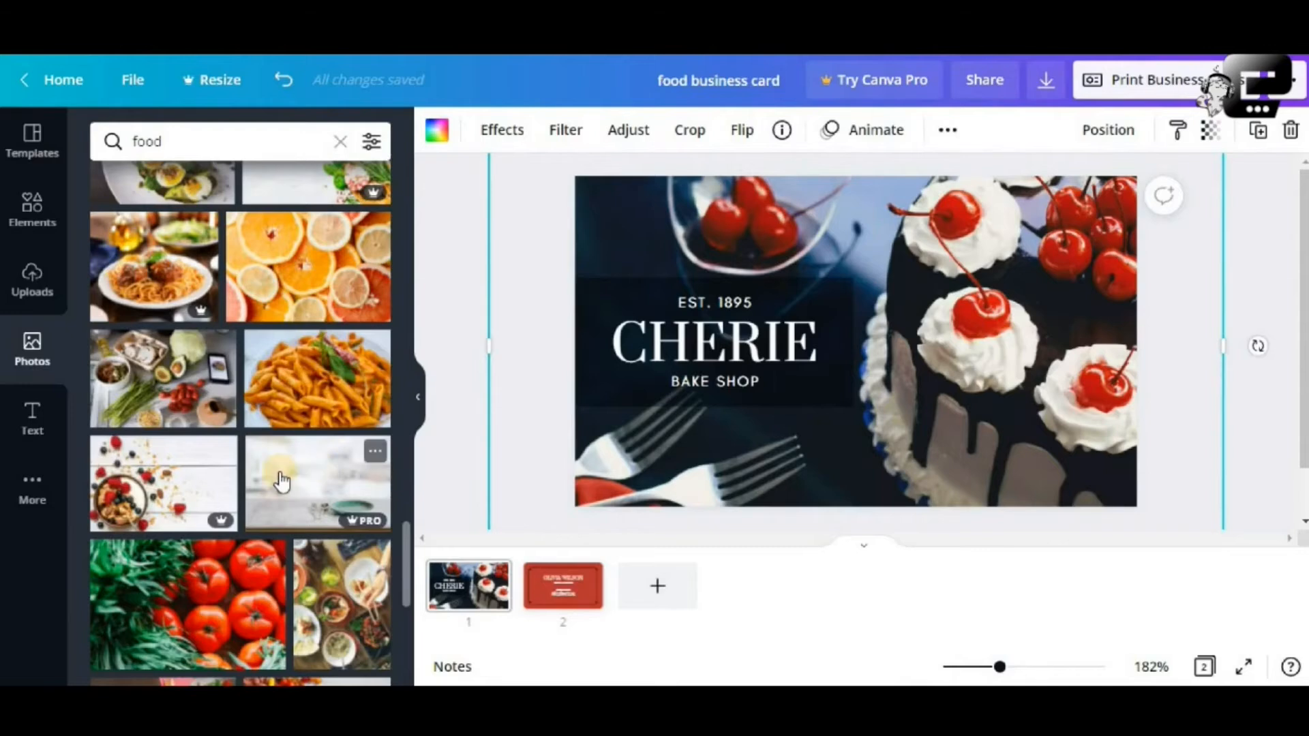
scroll(279, 472, "down", 6)
scroll(279, 472, "down", 5)
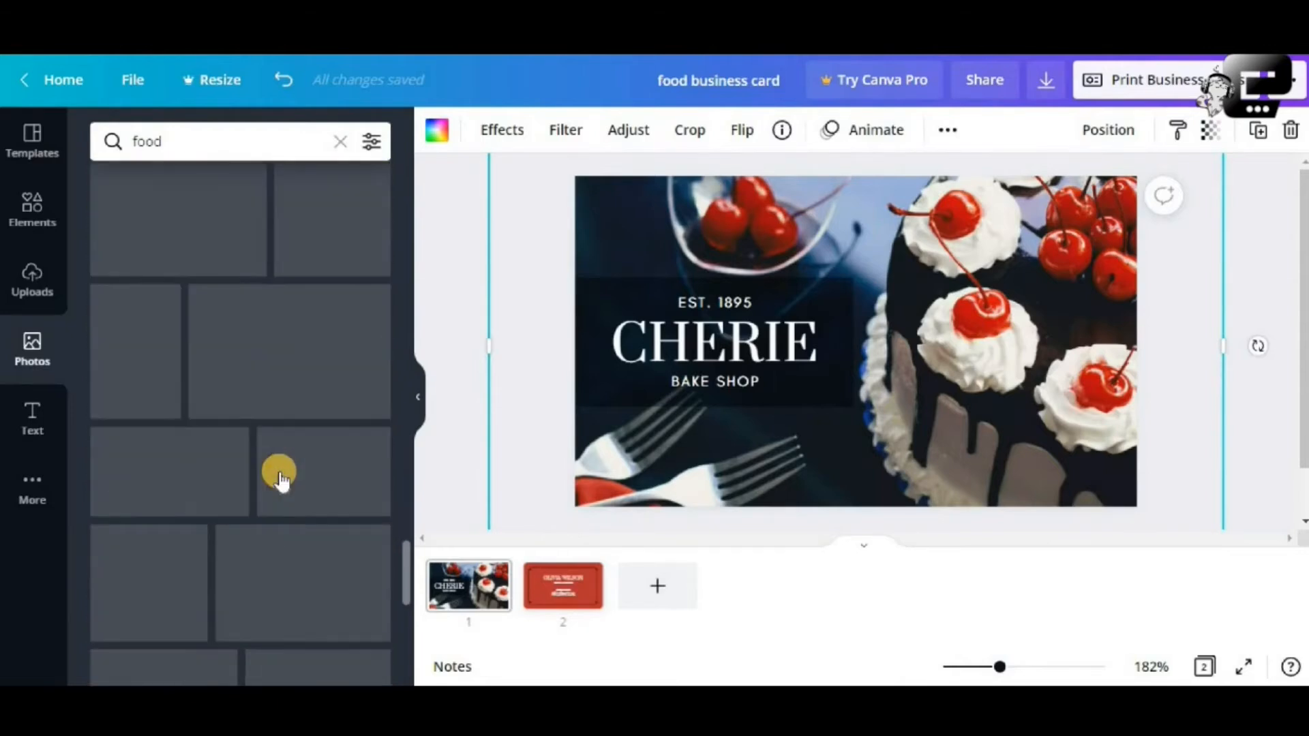
scroll(280, 472, "down", 8)
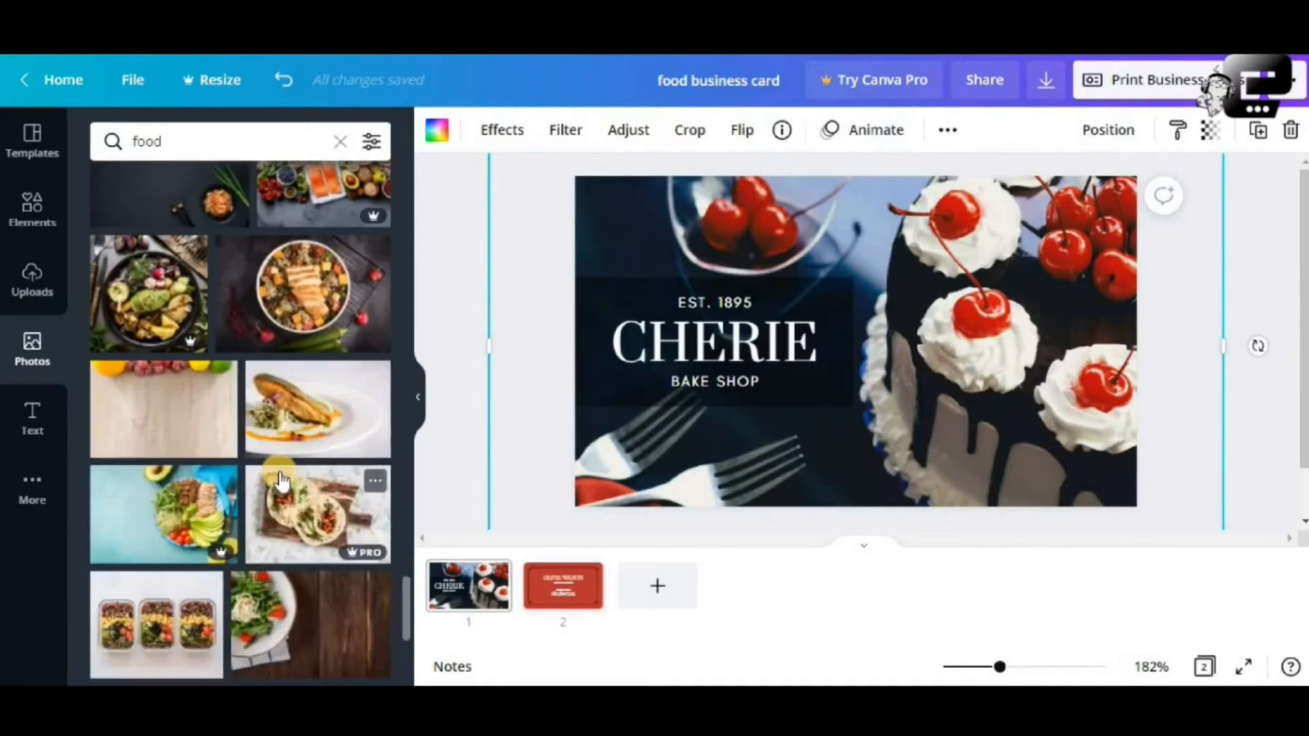
scroll(279, 479, "down", 3)
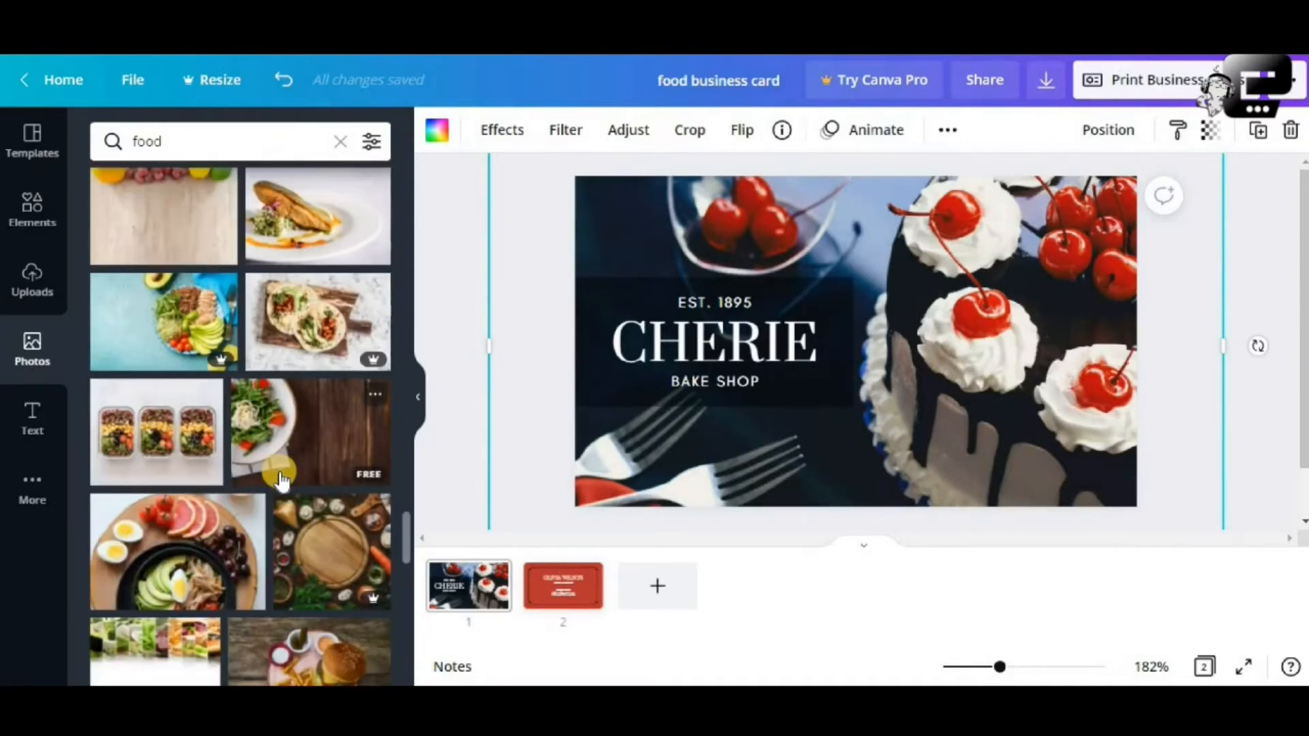
scroll(282, 480, "down", 5)
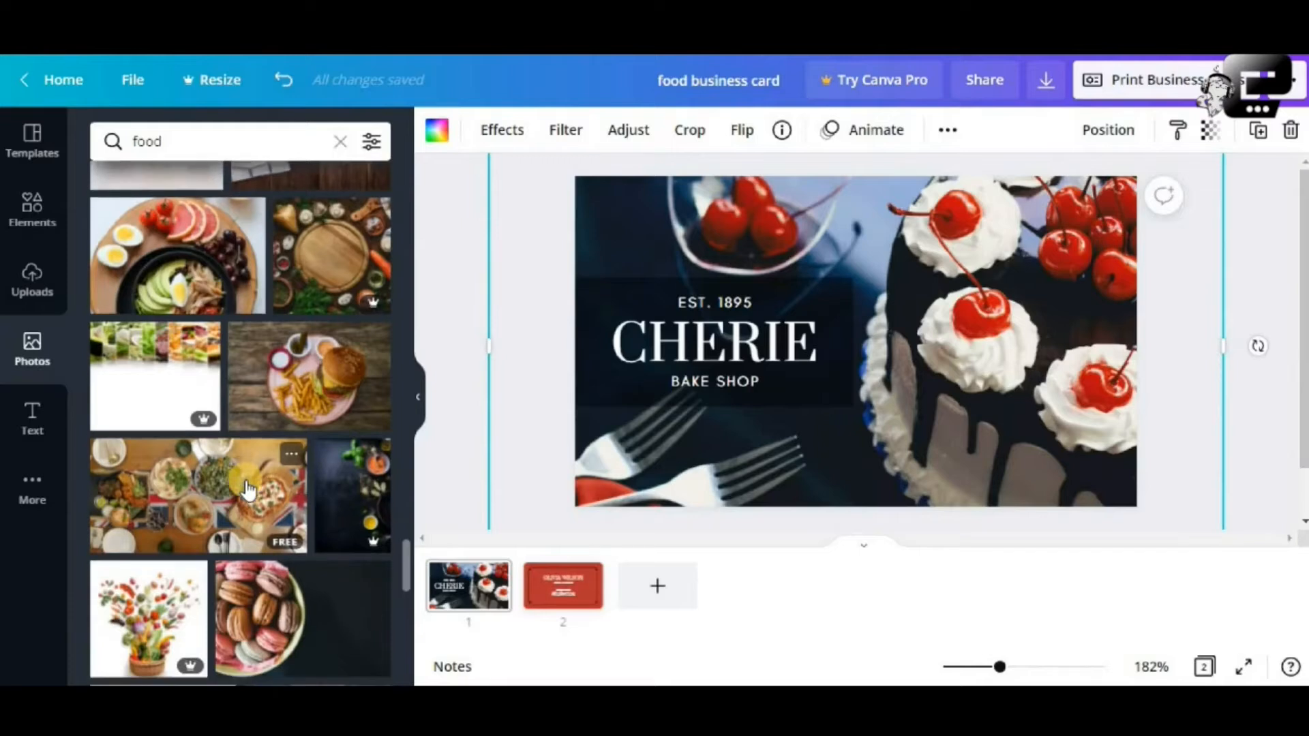
scroll(247, 486, "down", 10)
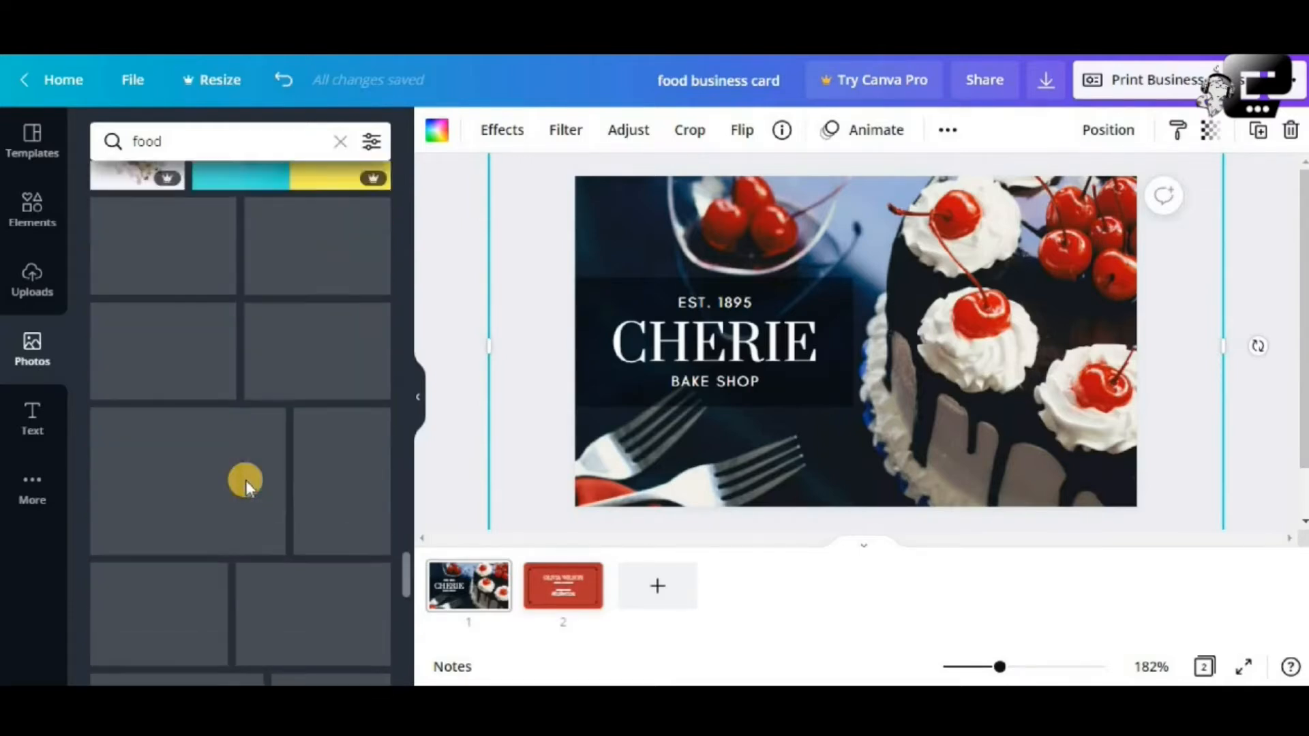
scroll(246, 488, "down", 4)
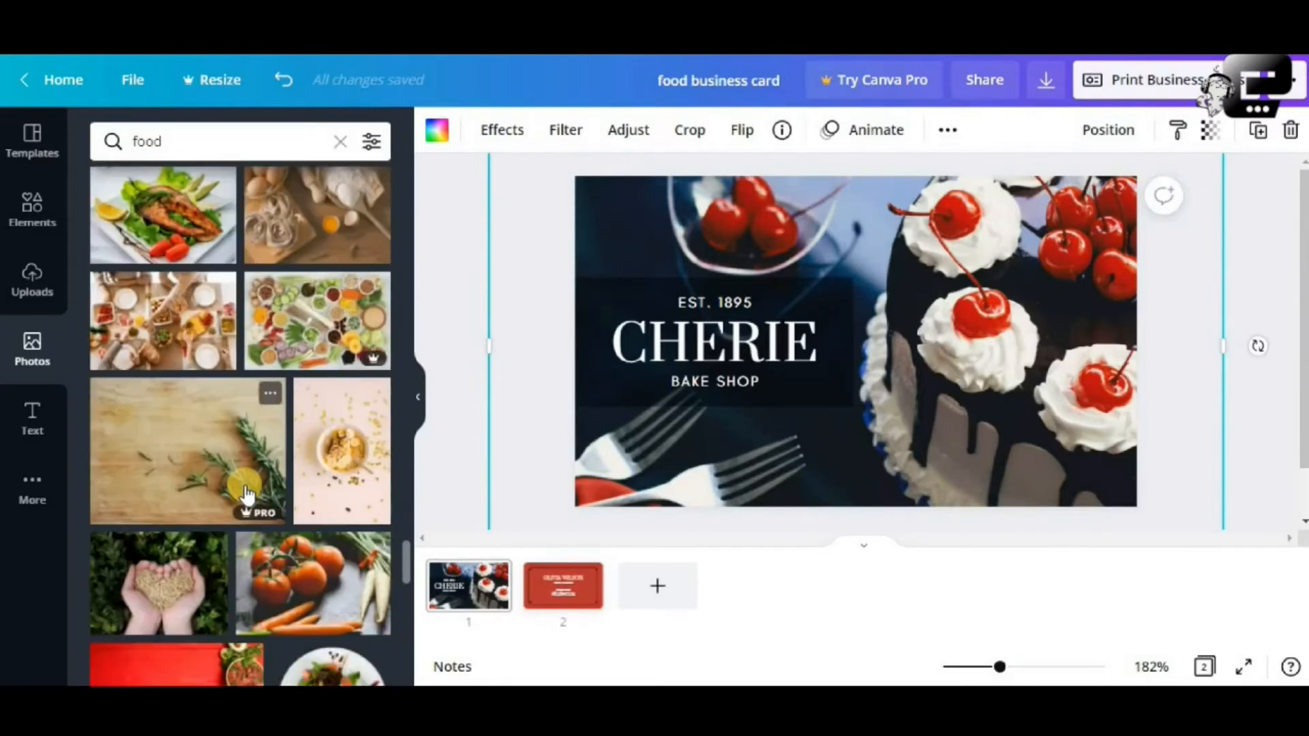
scroll(247, 492, "up", 3)
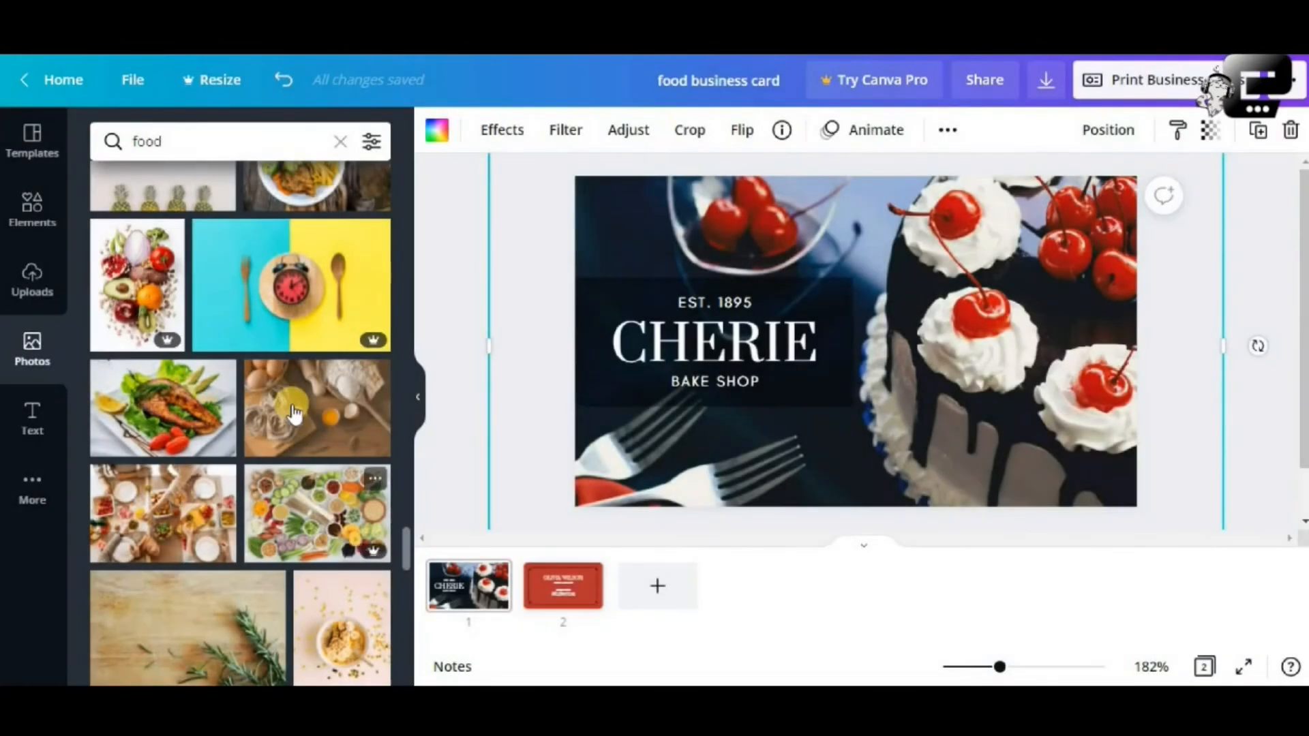
scroll(163, 463, "down", 3)
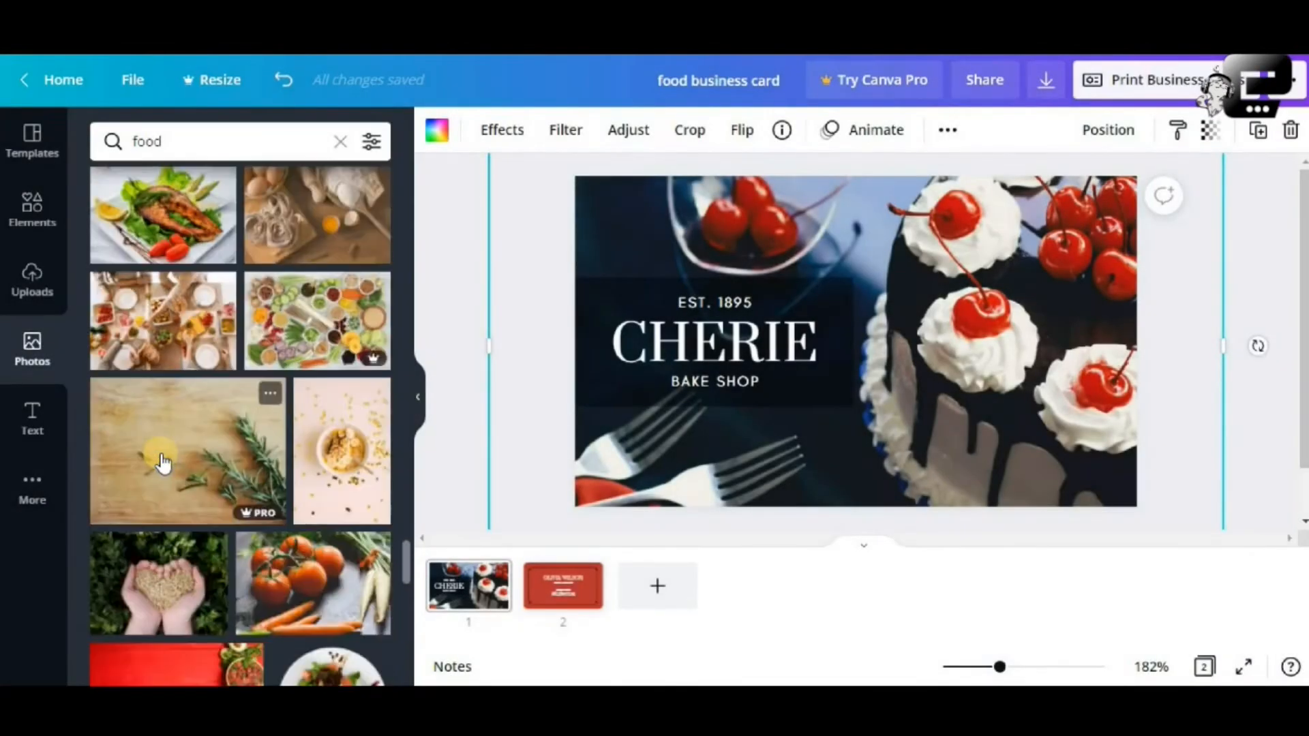
scroll(167, 462, "down", 5)
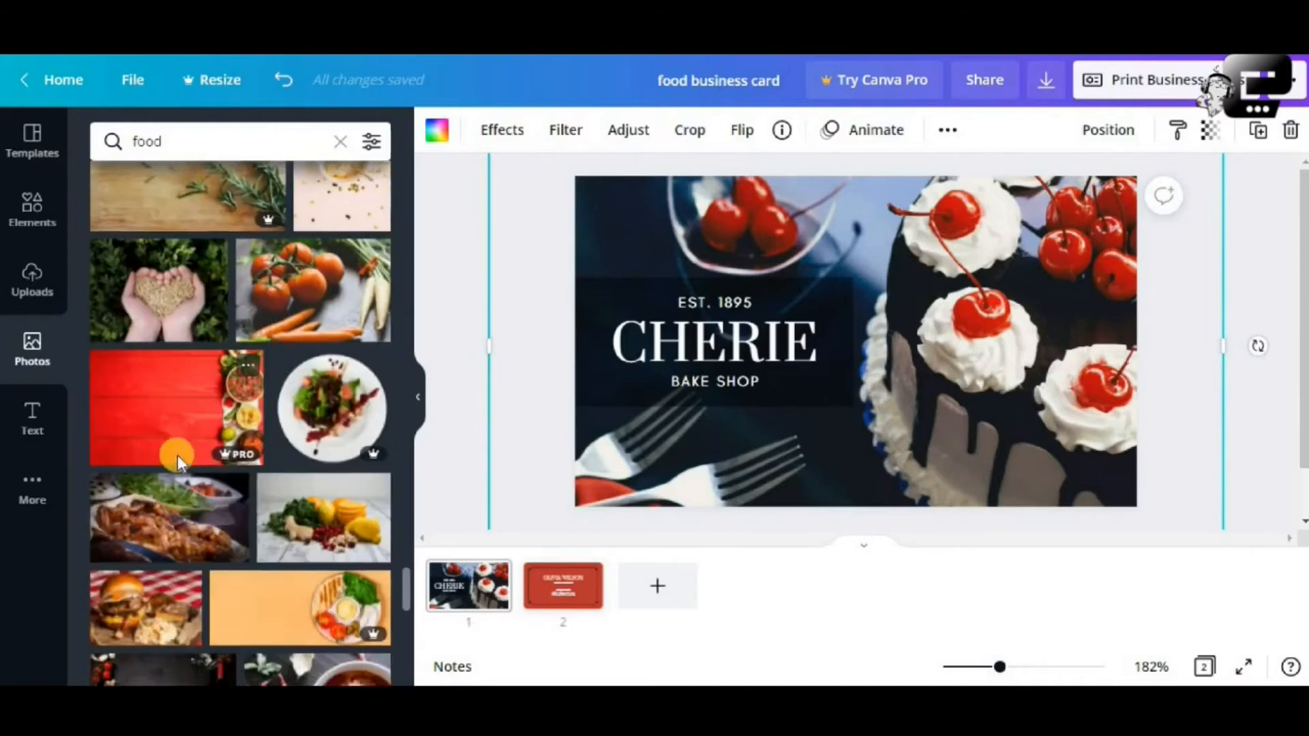
scroll(176, 454, "down", 3)
scroll(185, 460, "down", 3)
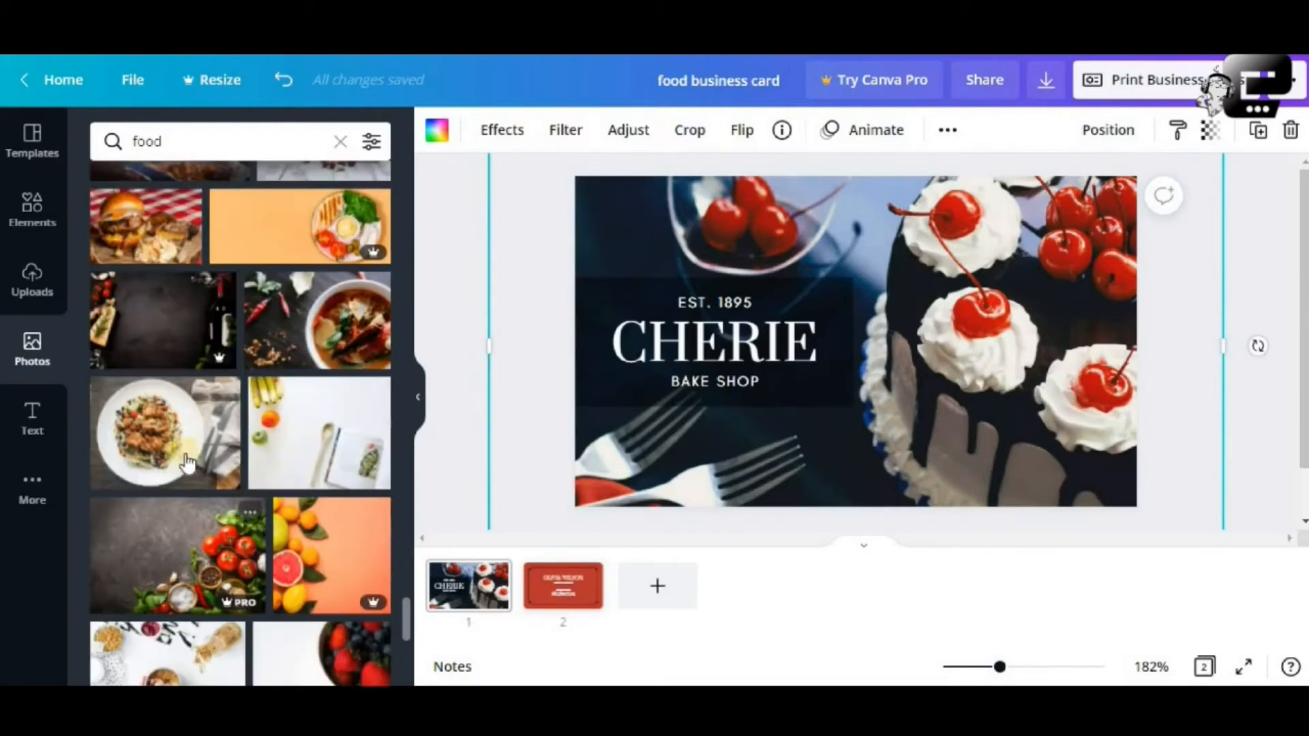
scroll(183, 453, "down", 6)
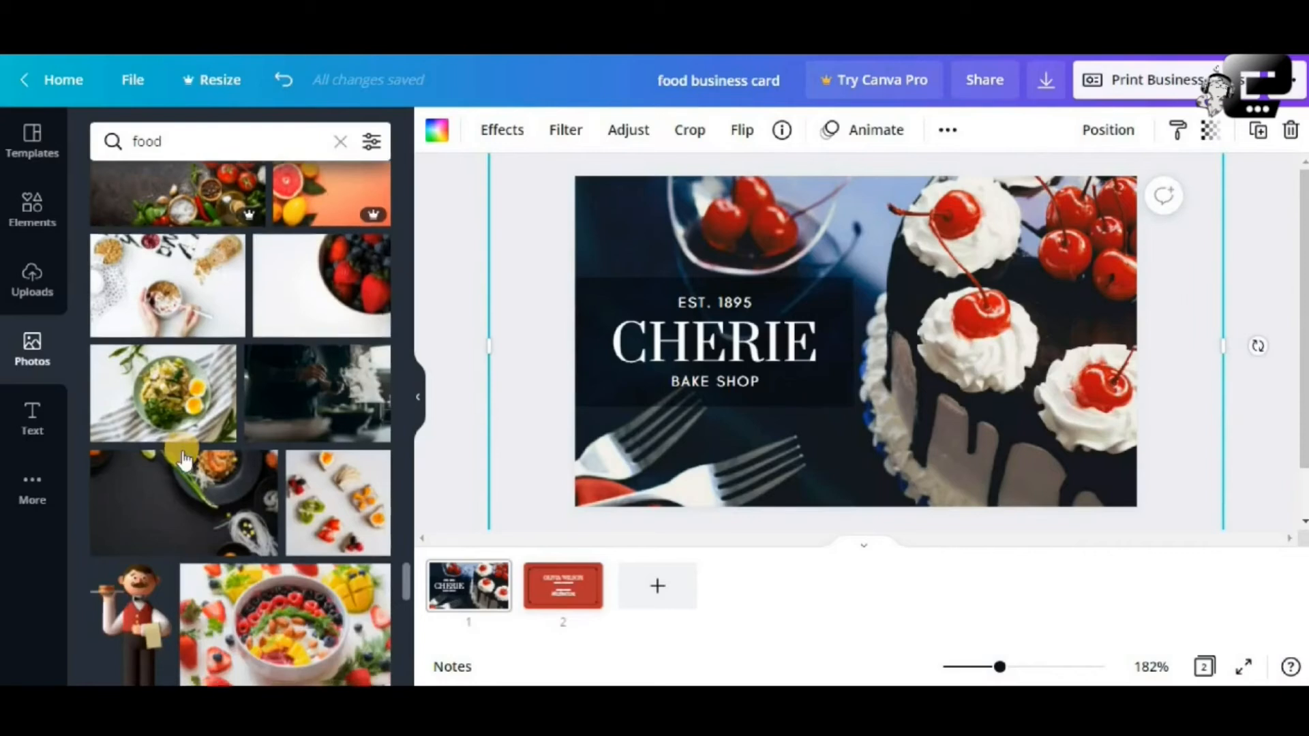
scroll(182, 450, "down", 3)
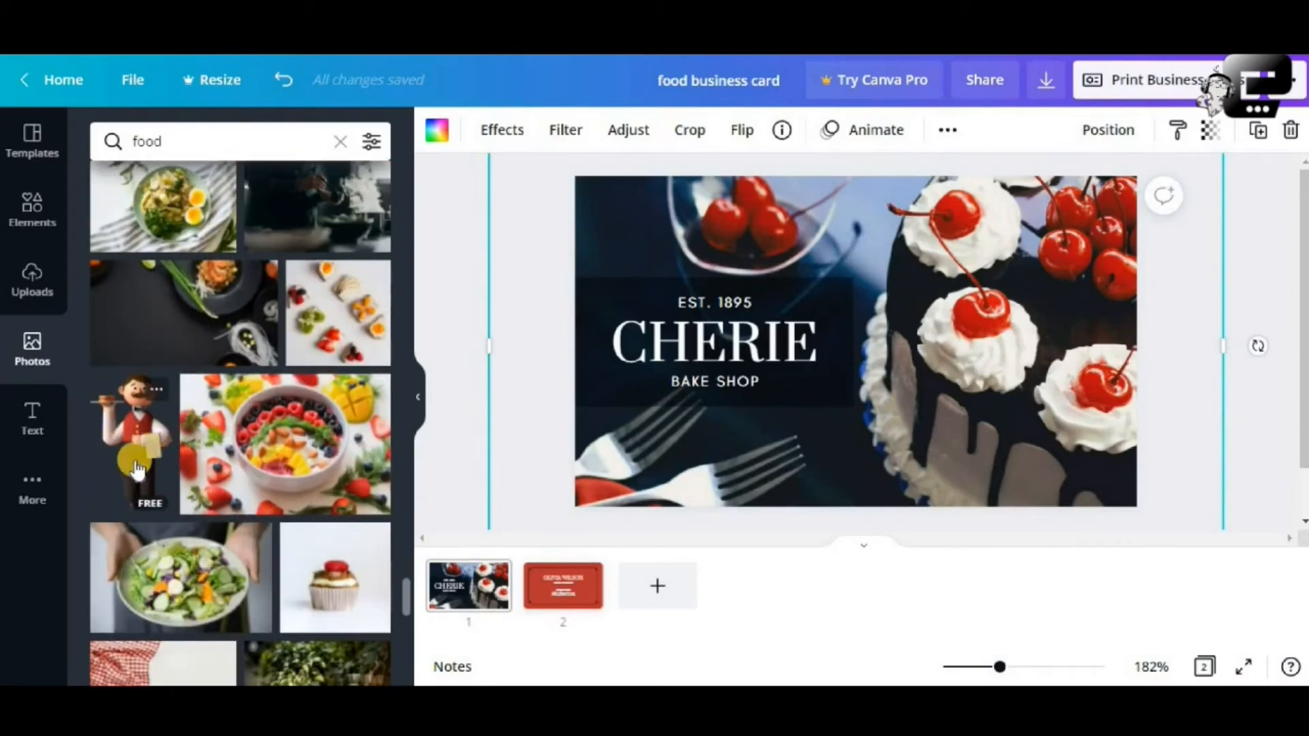
Place the waiter figure carrying a burger tray on the card's front and set the background behind it to black.
left_click_drag(137, 469, 772, 390)
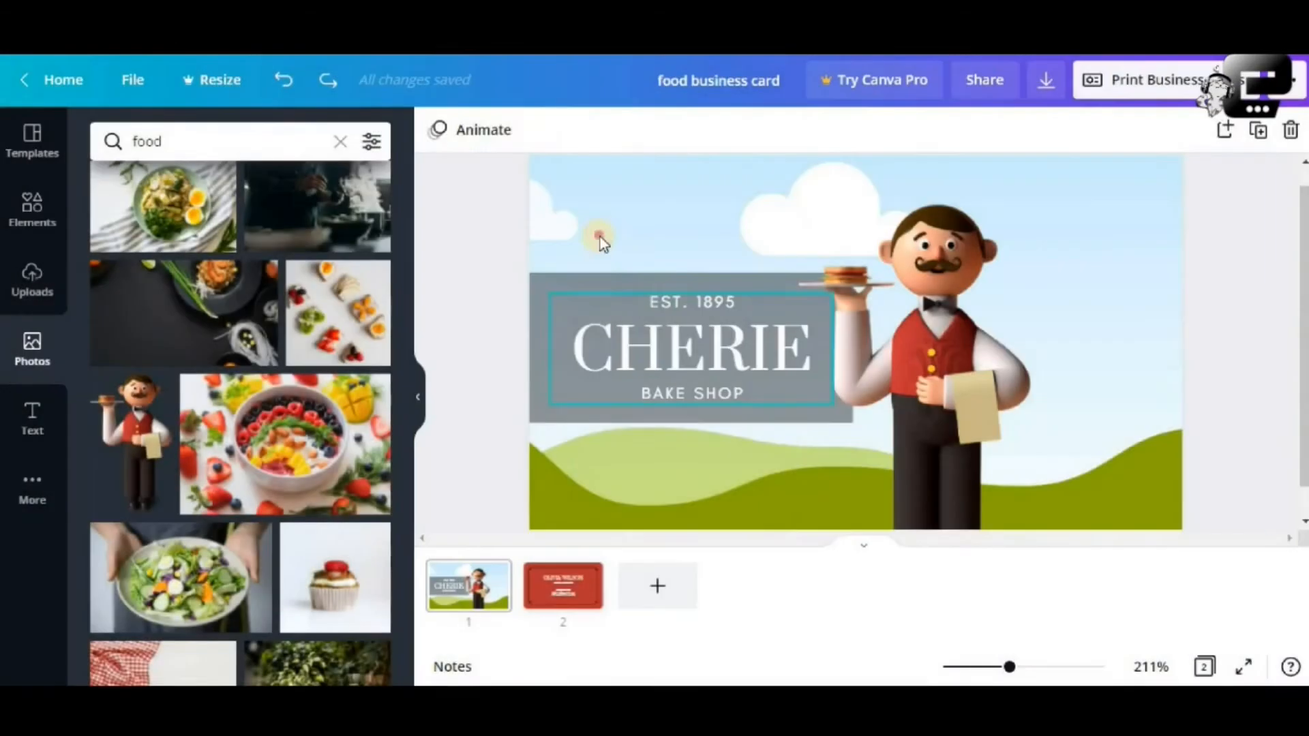
left_click(601, 238)
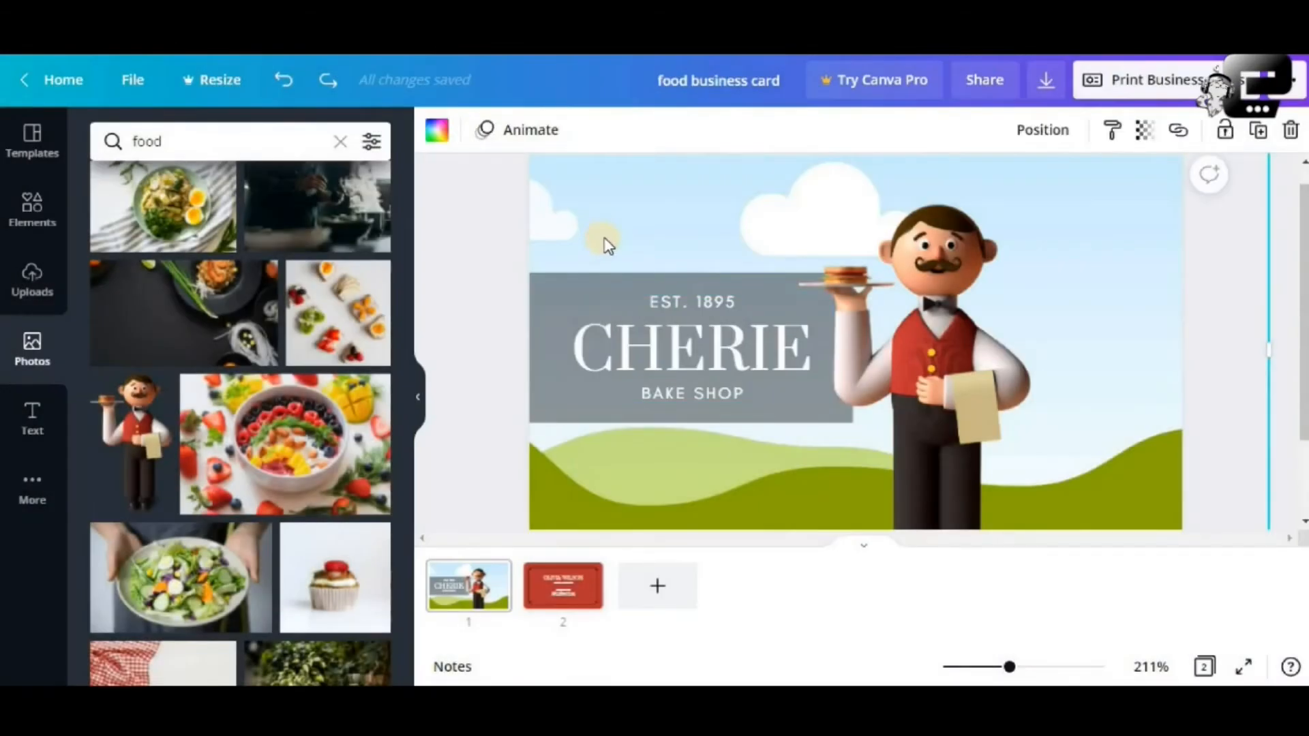
left_click(437, 130)
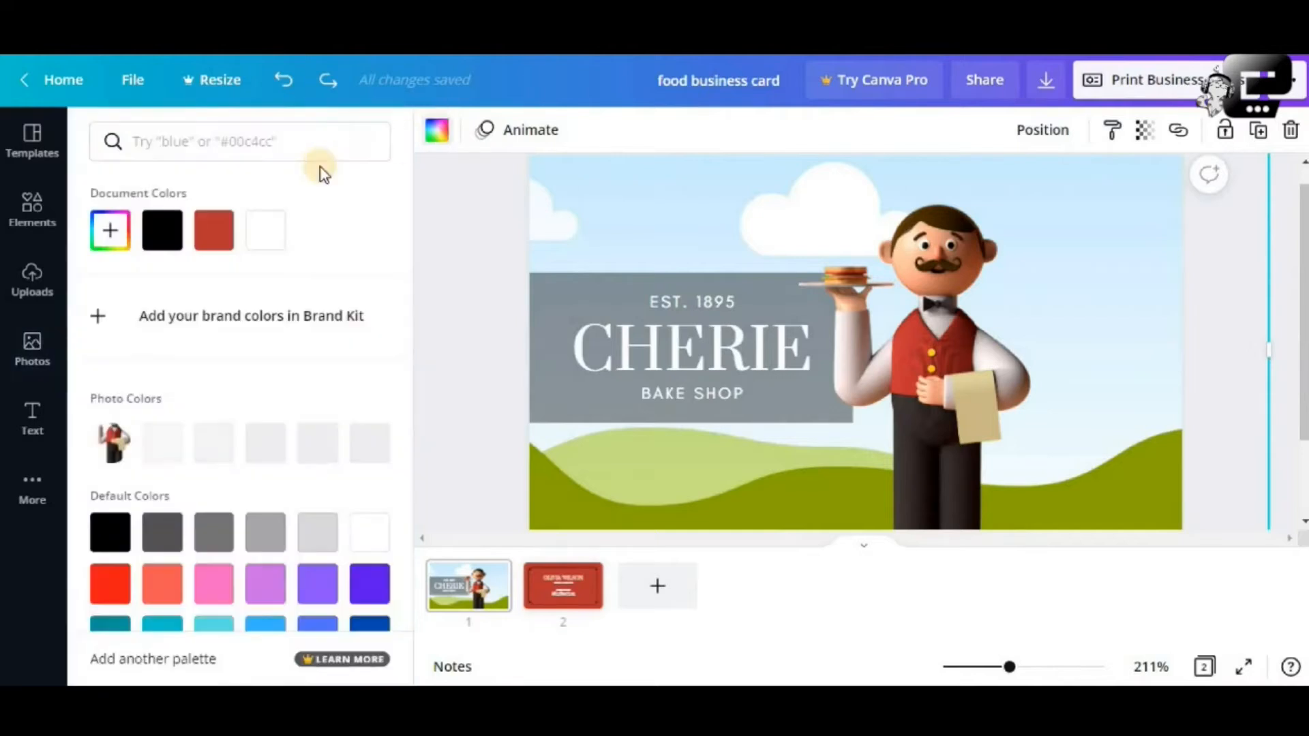
left_click(161, 235)
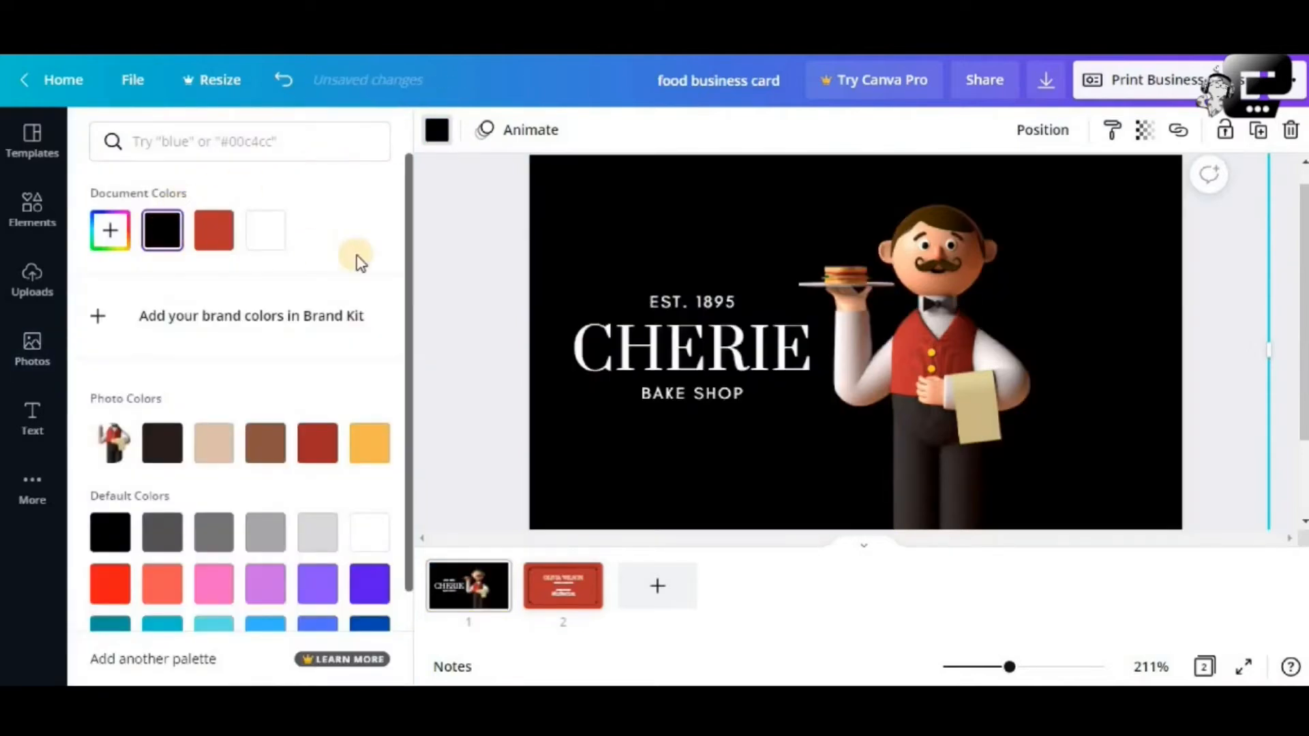
left_click(456, 268)
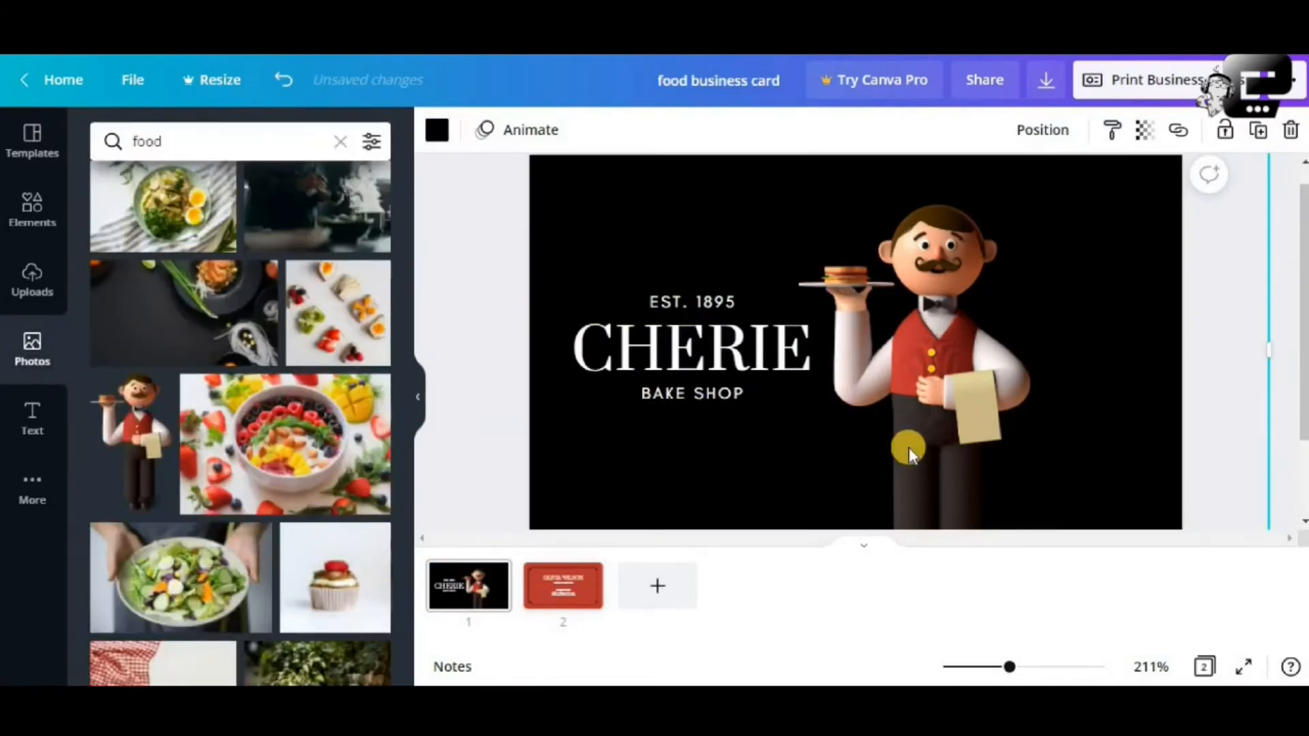
Try to move the waiter figure freehand farther right on the card, and undo each move.
left_click(930, 448)
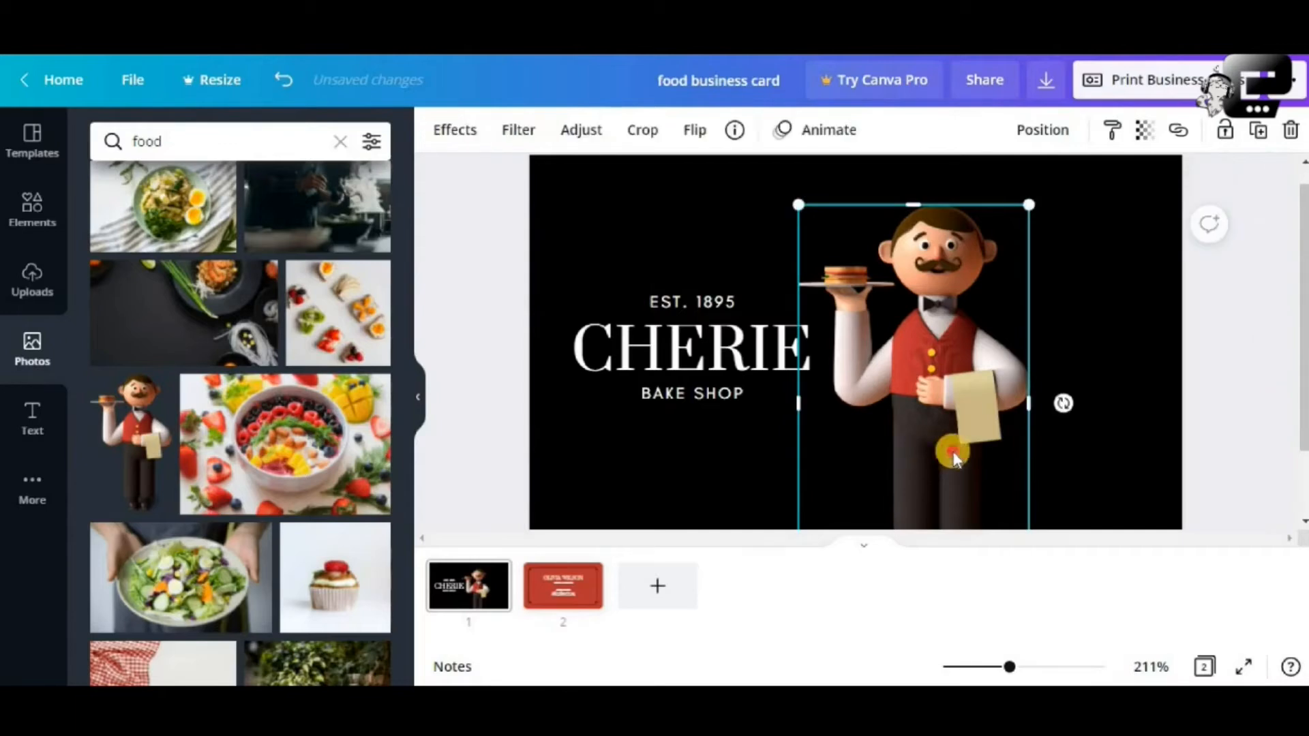
left_click_drag(930, 448, 953, 453)
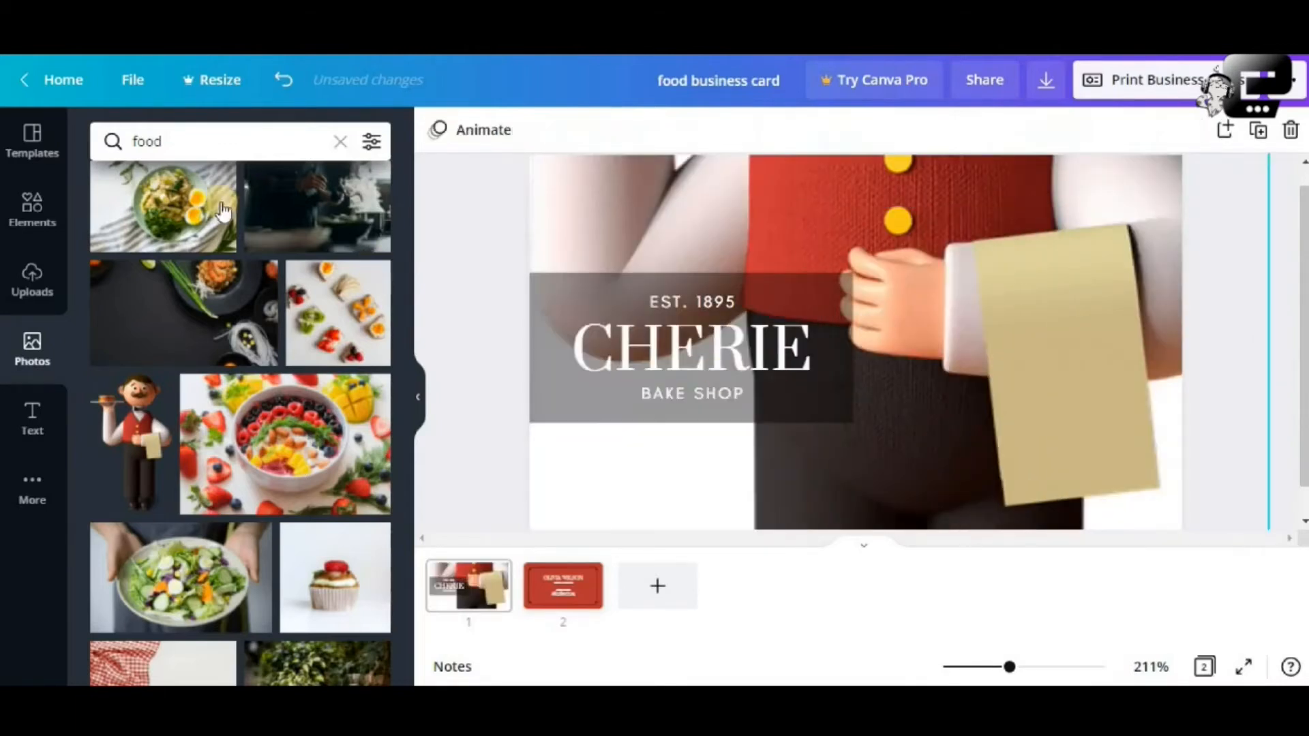
left_click(286, 85)
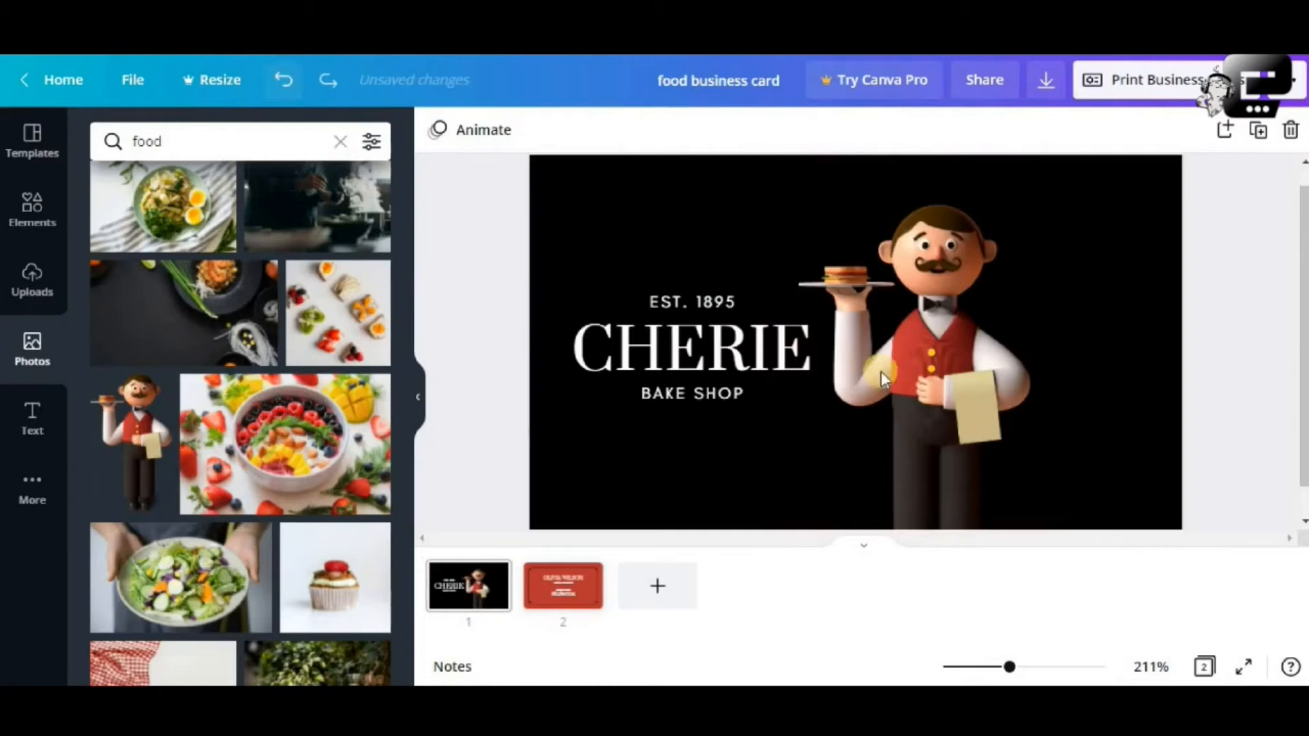
left_click(935, 383)
left_click_drag(943, 383, 1073, 391)
left_click(281, 83)
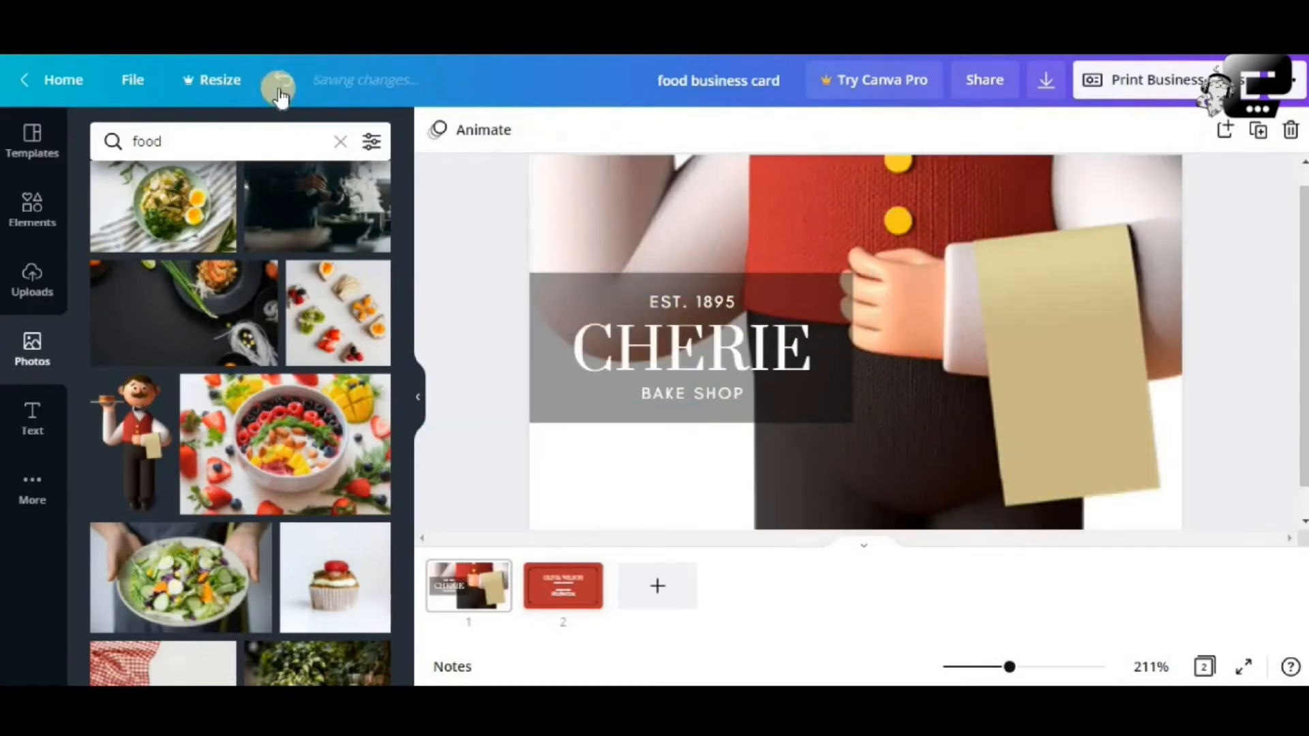
Nudge the waiter figure to the right in small increments until it clears the CHERIE title text.
left_click(935, 373)
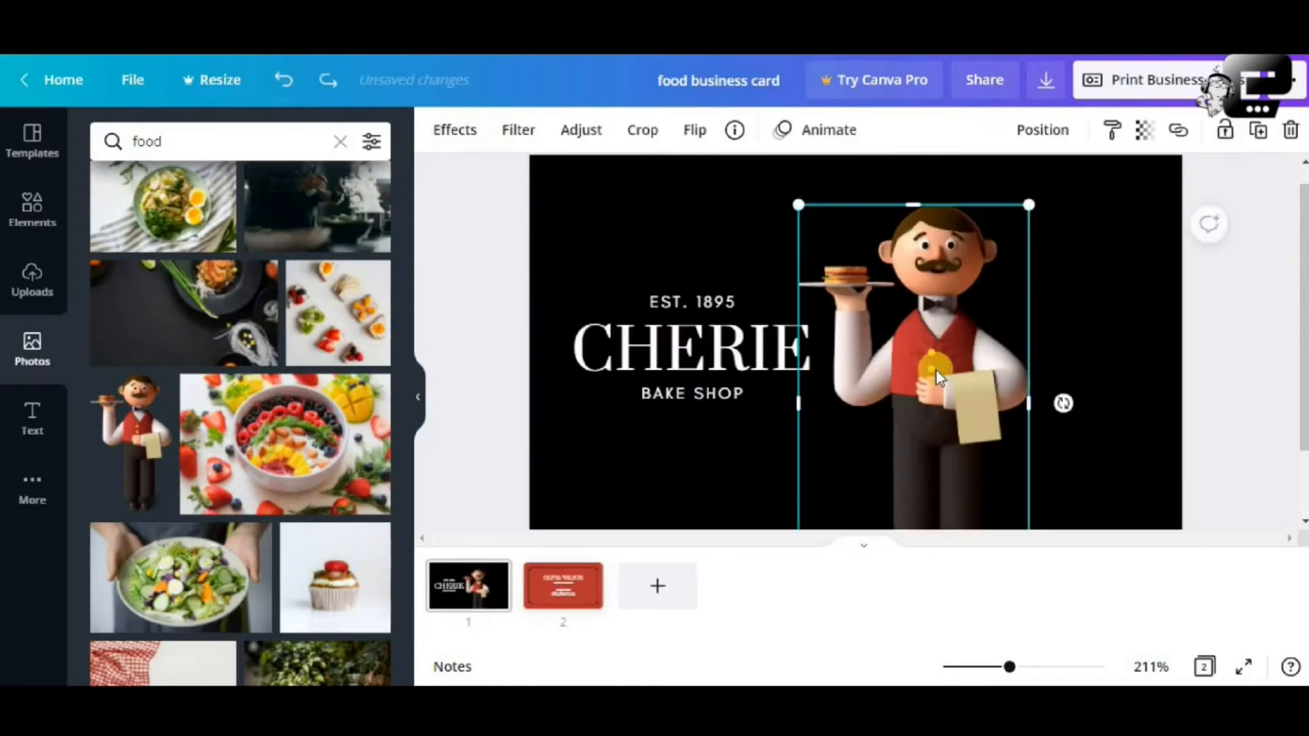
key("Right")
key("Right")
key("Right")
key("Right")
key("Right")
key("Right")
key("Right")
key("Right")
key("Right")
key("Right")
key("Right")
key("Right")
key("Right")
key("Right")
key("Right")
key("Right")
key("Right")
key("Right")
key("Right")
key("Right")
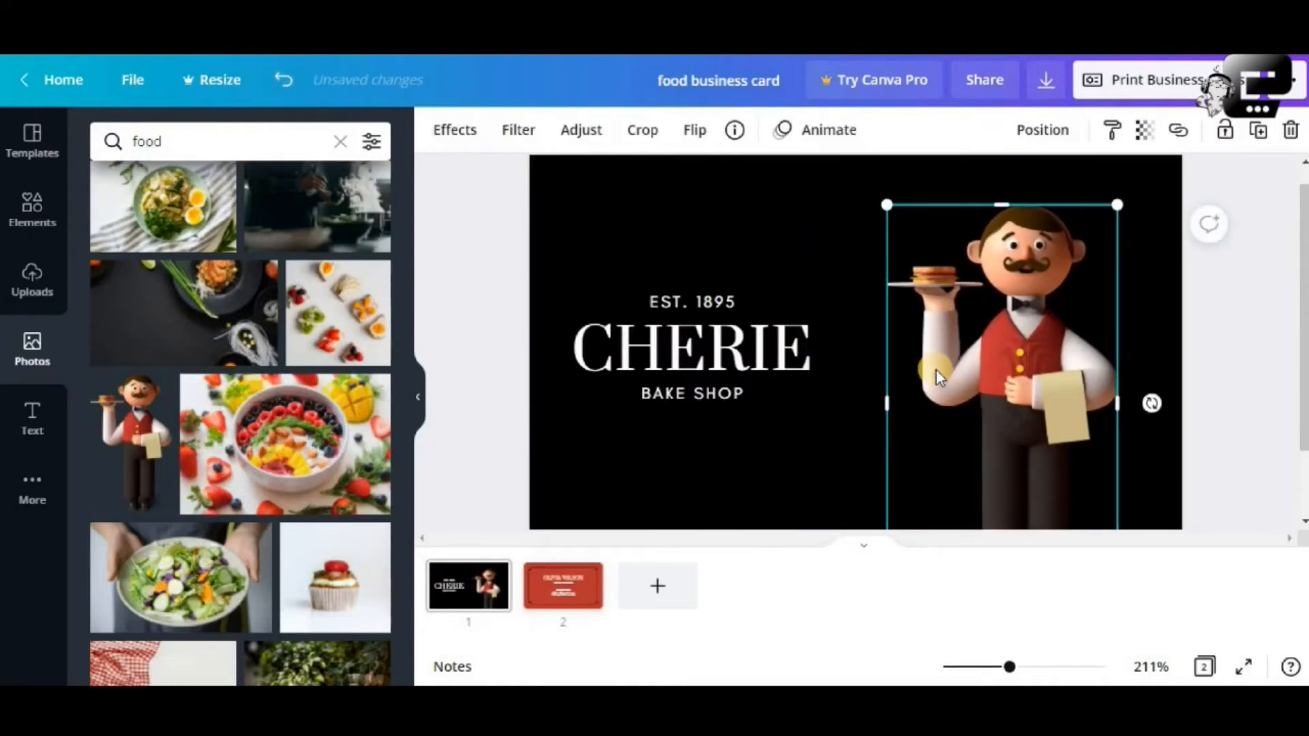
Nudge the waiter figure back and forth in small increments until it has clear space beside both the CHERIE title and the card's right edge.
key("Left")
key("Left")
key("Left")
key("Left")
key("Left")
key("Left")
key("Left")
key("Left")
key("Left")
key("Left")
key("Left")
key("Left")
key("Left")
key("Left")
key("Left")
key("Left")
key("Left")
key("Left")
key("Left")
key("Left")
key("Right")
key("Right")
key("Right")
key("Right")
key("Right")
key("Right")
key("Right")
key("Right")
key("Right")
key("Right")
key("Right")
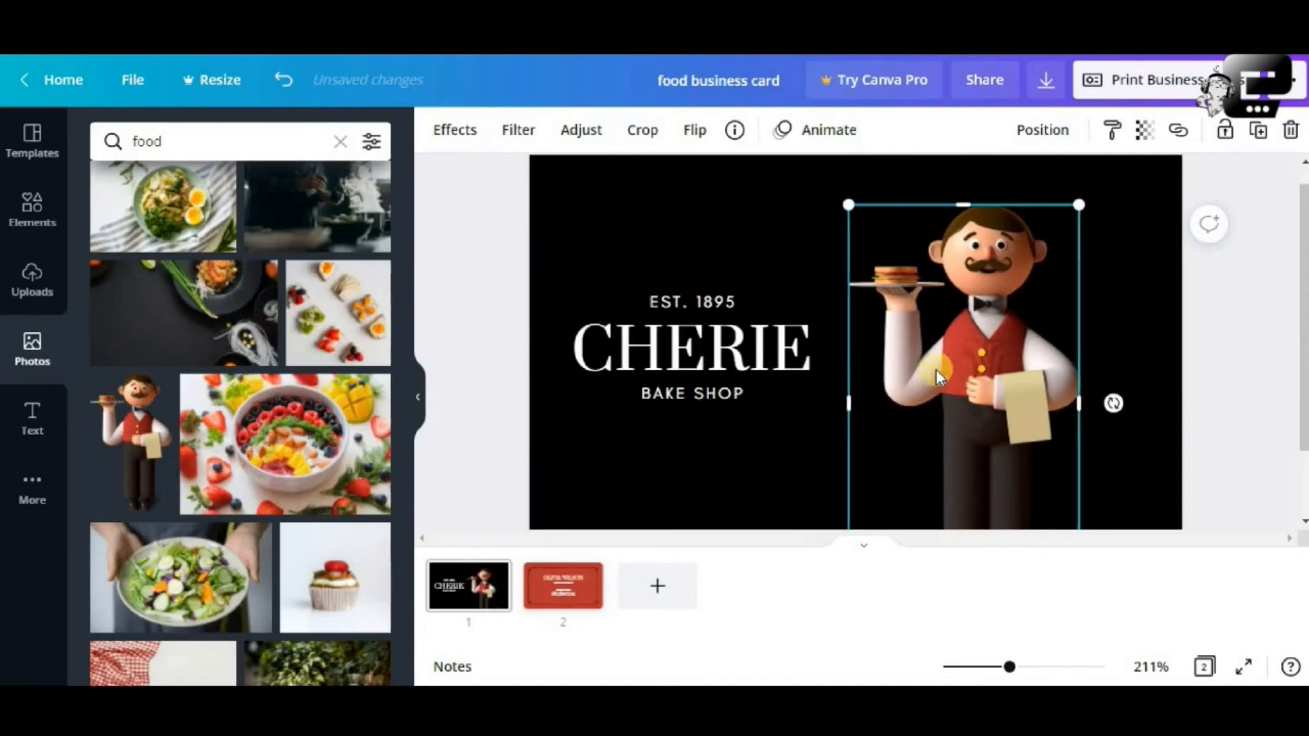
key("Right")
key("Right")
key("Right")
key("Right")
key("Right")
key("Right")
key("Right")
key("Right")
key("Right")
key("Right")
key("Right")
key("Right")
key("Right")
key("Right")
key("Right")
key("Right")
key("Right")
key("Right")
key("Right")
key("Right")
key("Left")
key("Left")
key("Left")
key("Left")
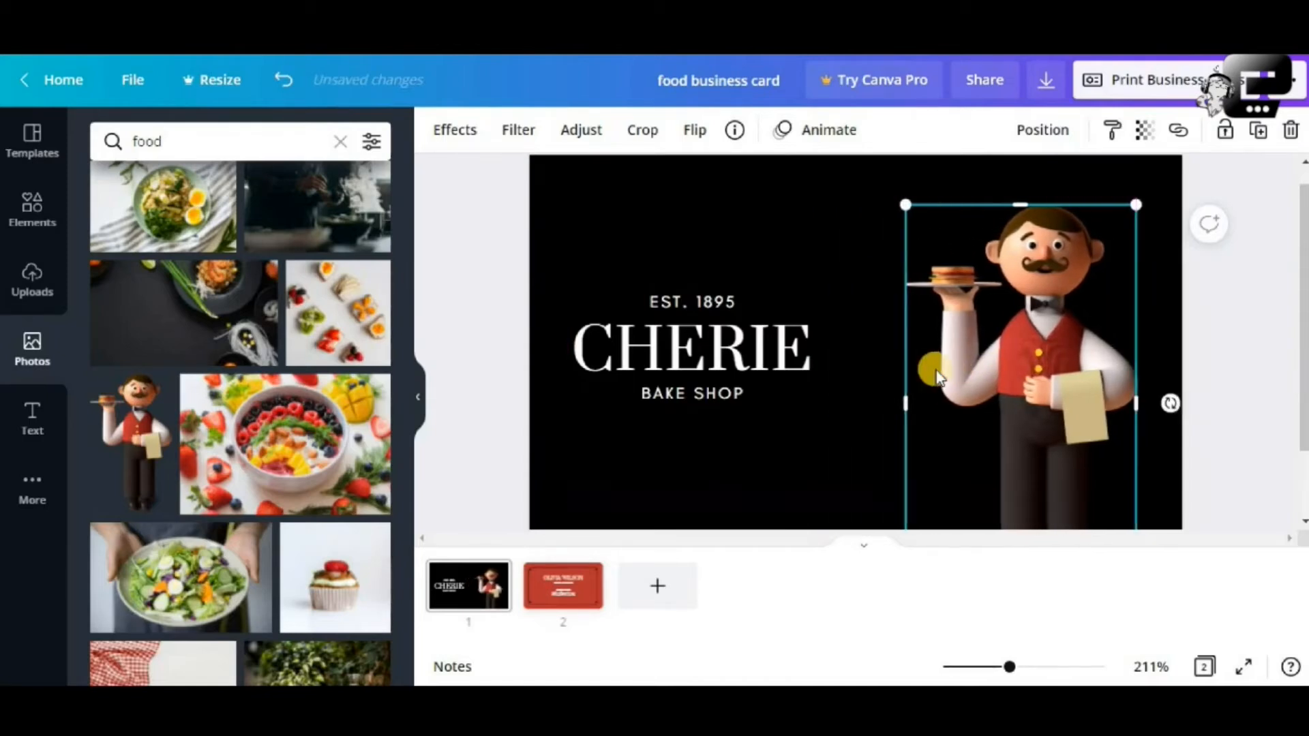
key("Left")
key("Left")
key("Left")
key("Left")
key("Left")
key("Left")
key("Left")
key("Left")
key("Left")
key("Left")
key("Left")
key("Left")
key("Left")
key("Left")
key("Left")
key("Left")
key("Left")
key("Left")
key("Left")
key("Left")
key("Right")
key("Right")
key("Right")
key("Right")
key("Right")
key("Right")
key("Right")
key("Right")
key("Right")
key("Right")
key("Right")
key("Right")
key("Right")
key("Right")
key("Right")
key("Right")
key("Right")
key("Right")
key("Right")
key("Right")
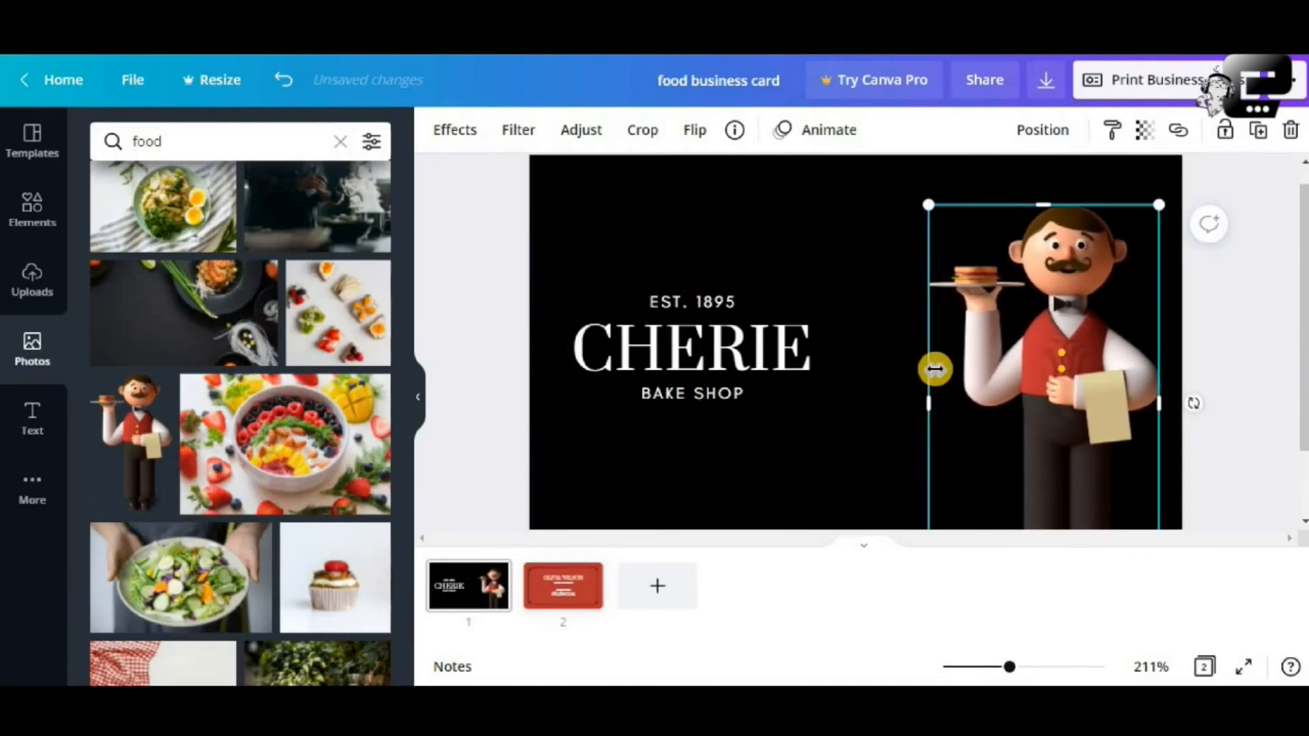
key("Left")
key("Left")
key("Left")
key("Left")
key("Left")
key("Left")
key("Left")
key("Left")
key("Left")
key("Left")
key("Left")
key("Left")
key("Left")
key("Left")
key("Left")
key("Left")
key("Left")
key("Left")
key("Left")
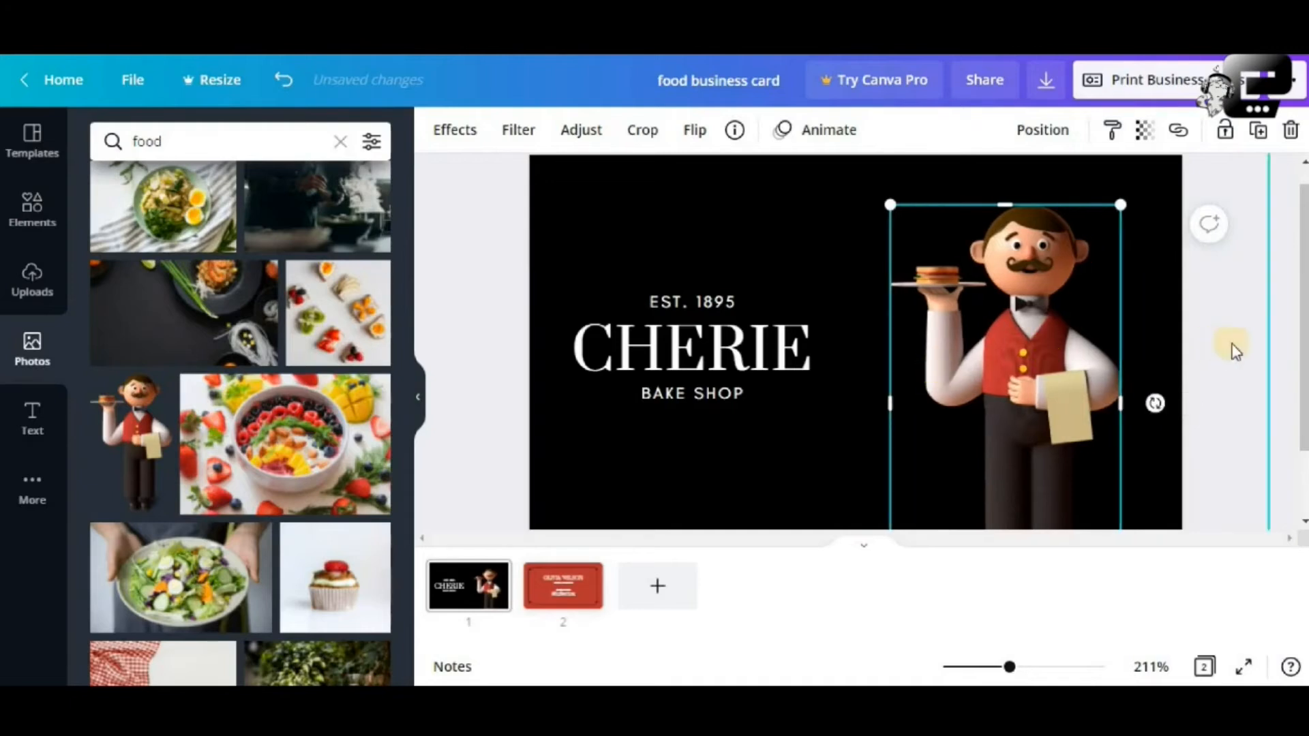
left_click(1236, 351)
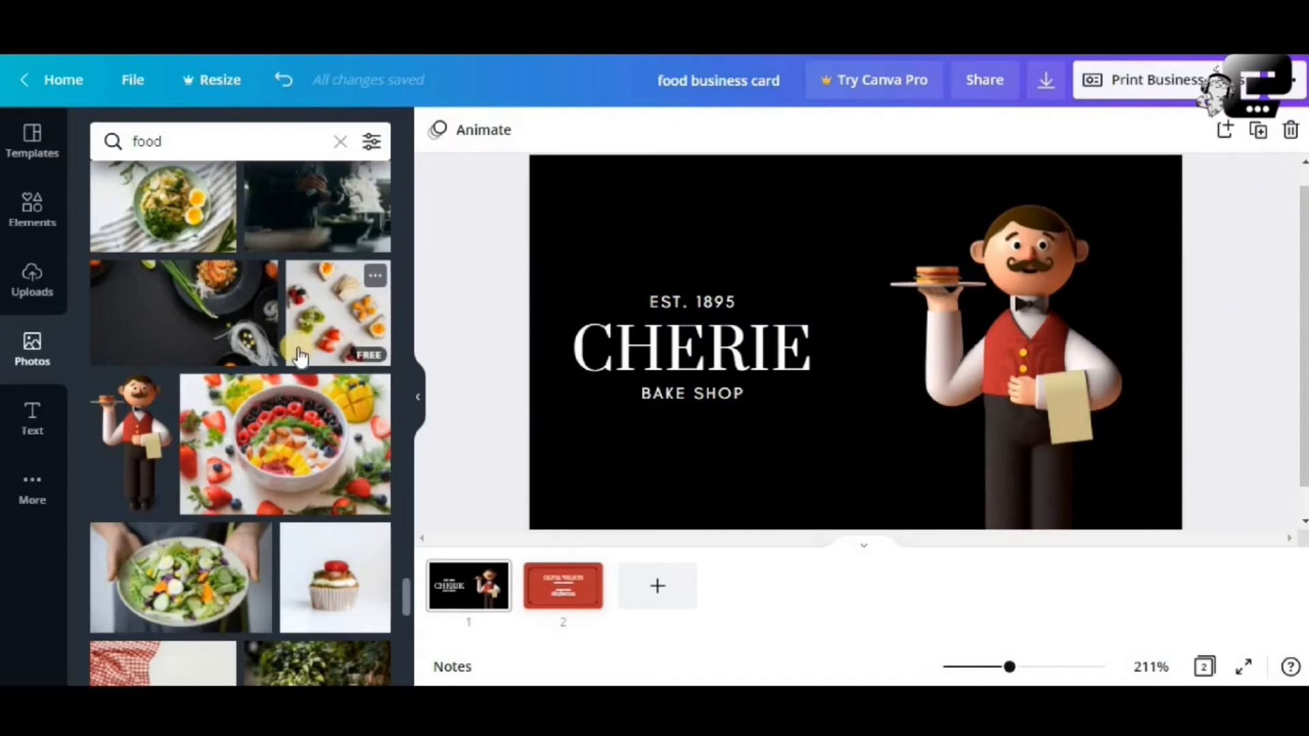
Add the dark shrimp-noodle photo to the card and move the CHERIE text group up and to the left.
left_click(196, 312)
left_click_drag(741, 310, 676, 266)
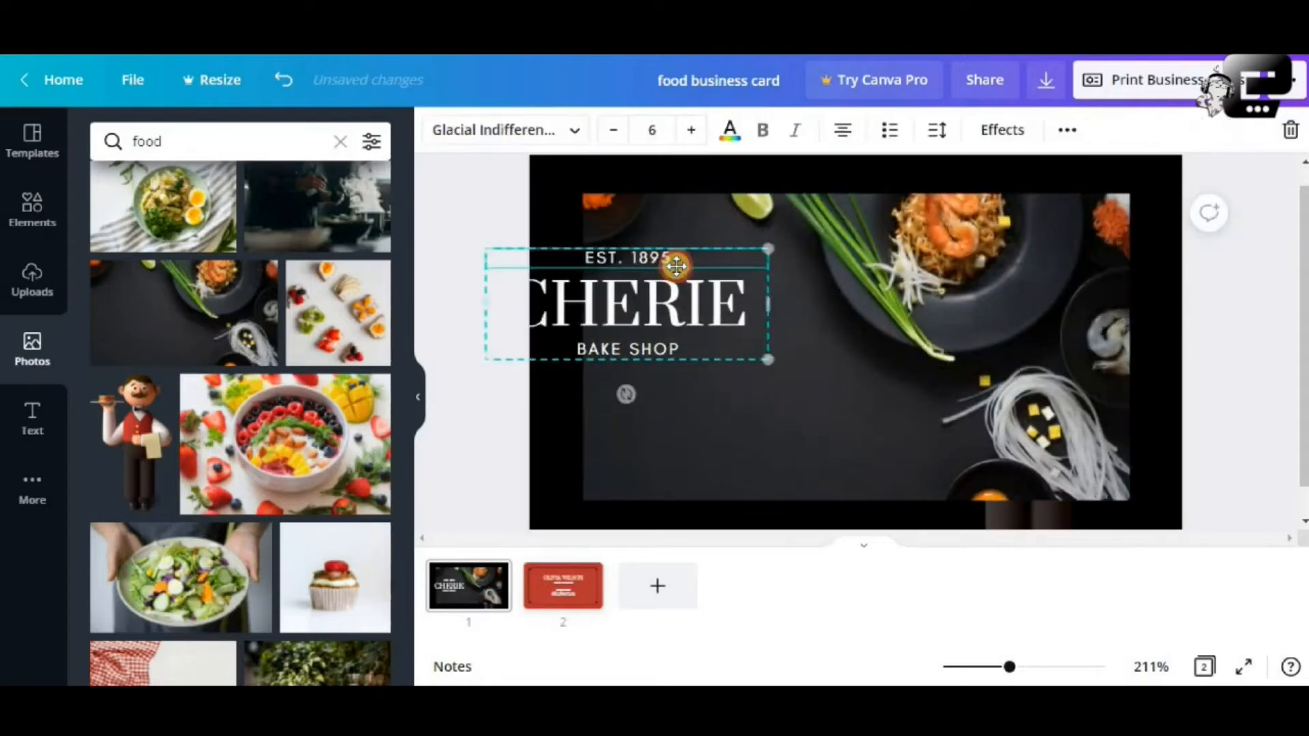
left_click(1002, 294)
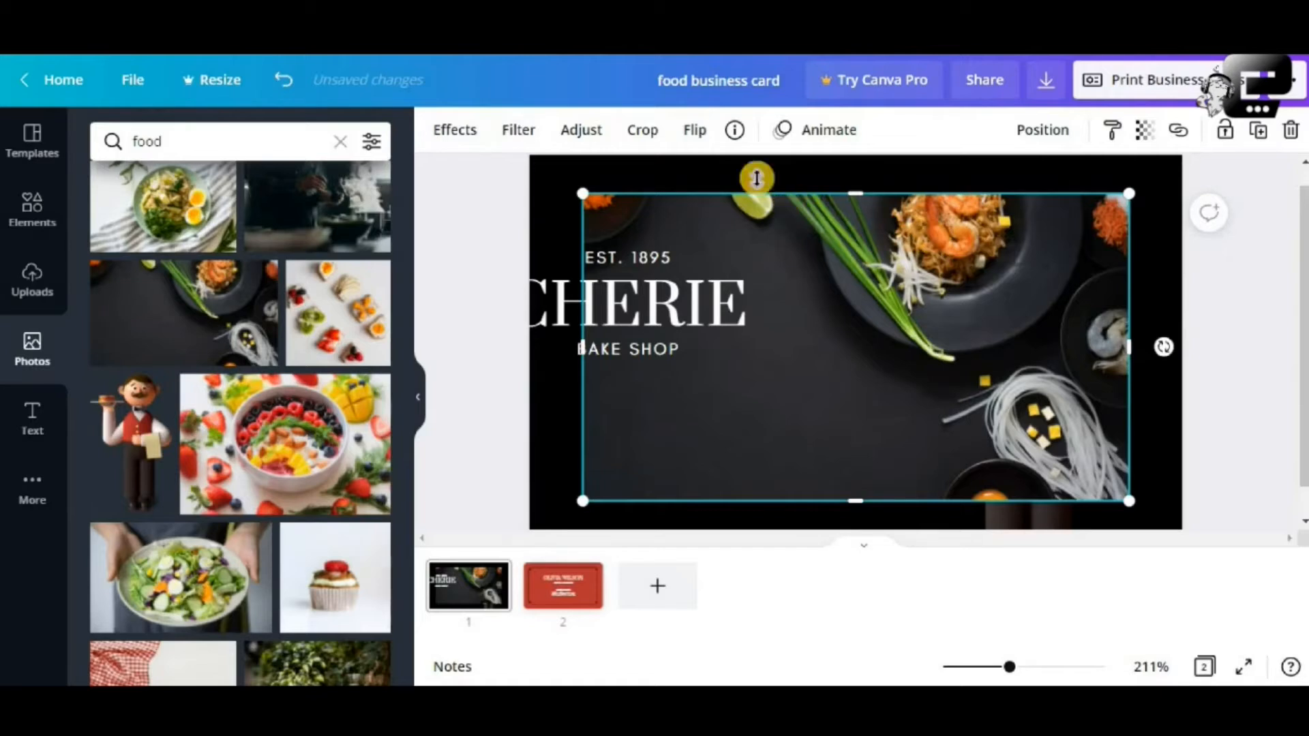
Flip the shrimp-noodle photo vertically, horizontally and vertically again so the plate lies at its upper left.
left_click(692, 130)
left_click(721, 220)
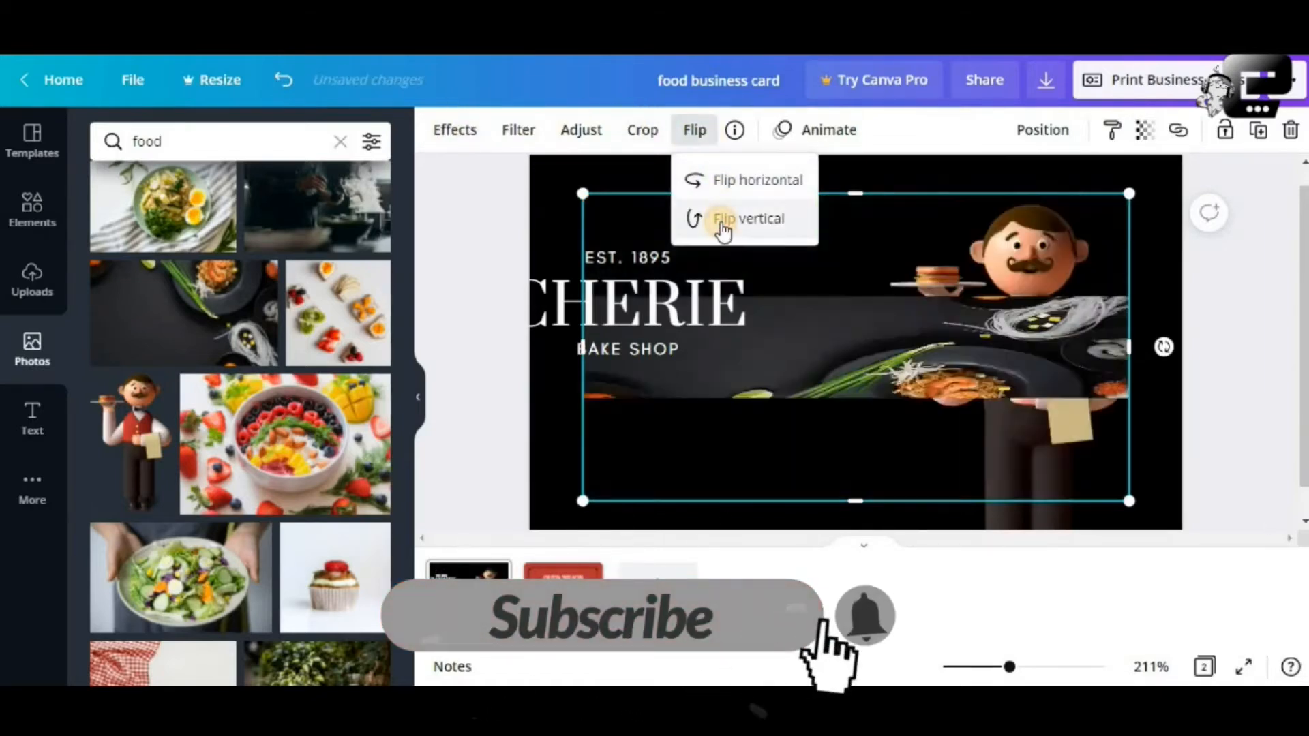
left_click(683, 132)
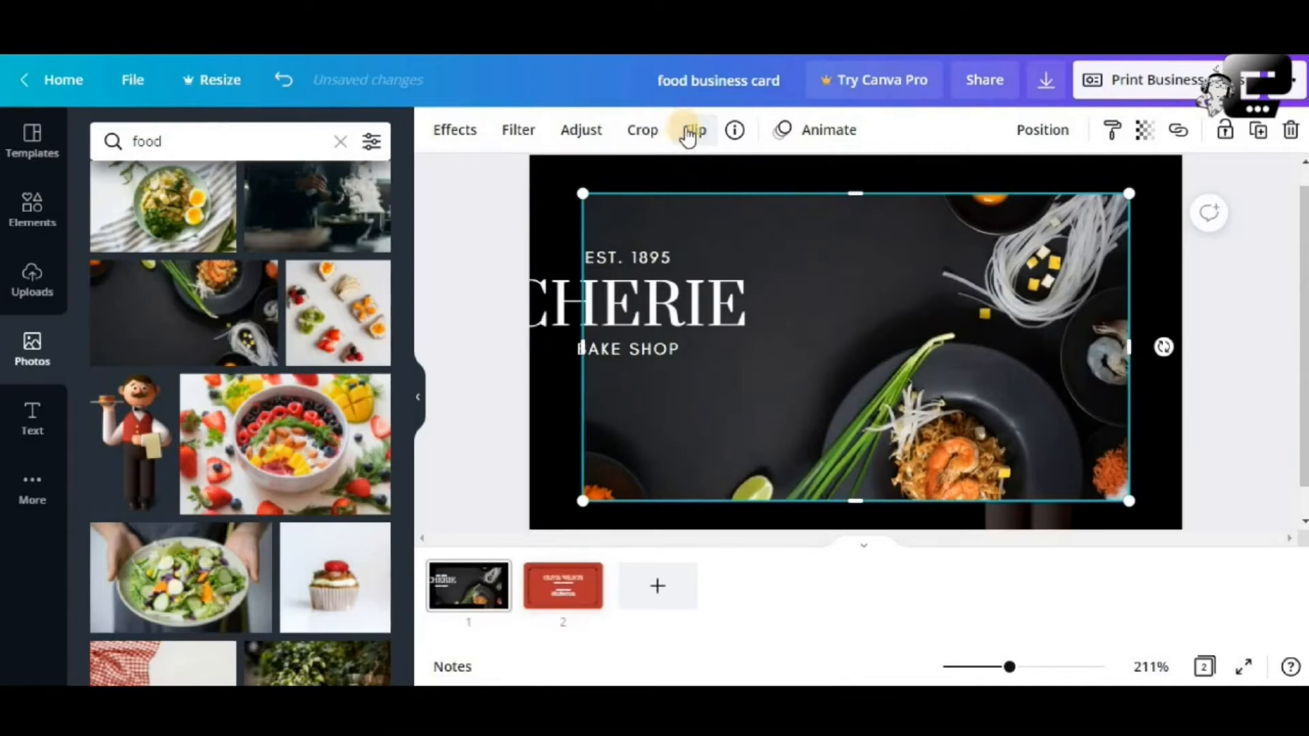
left_click(690, 131)
left_click(712, 181)
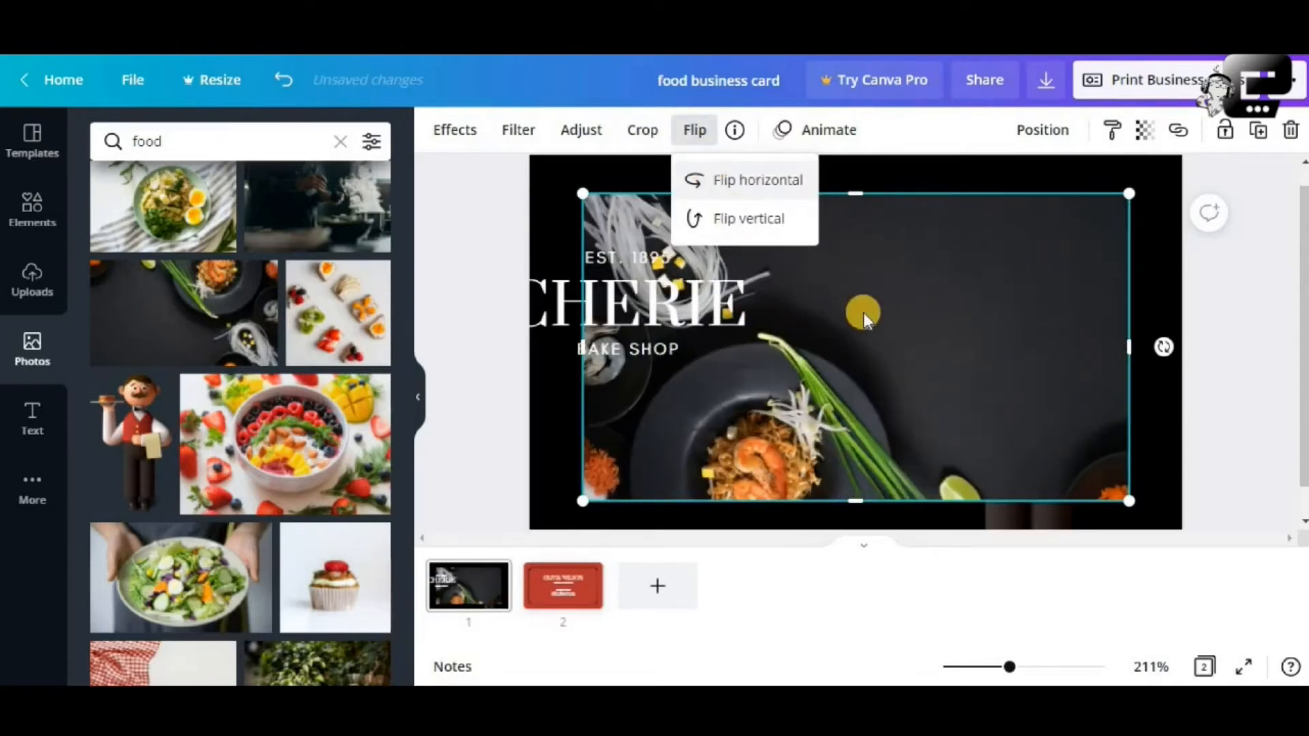
left_click(748, 222)
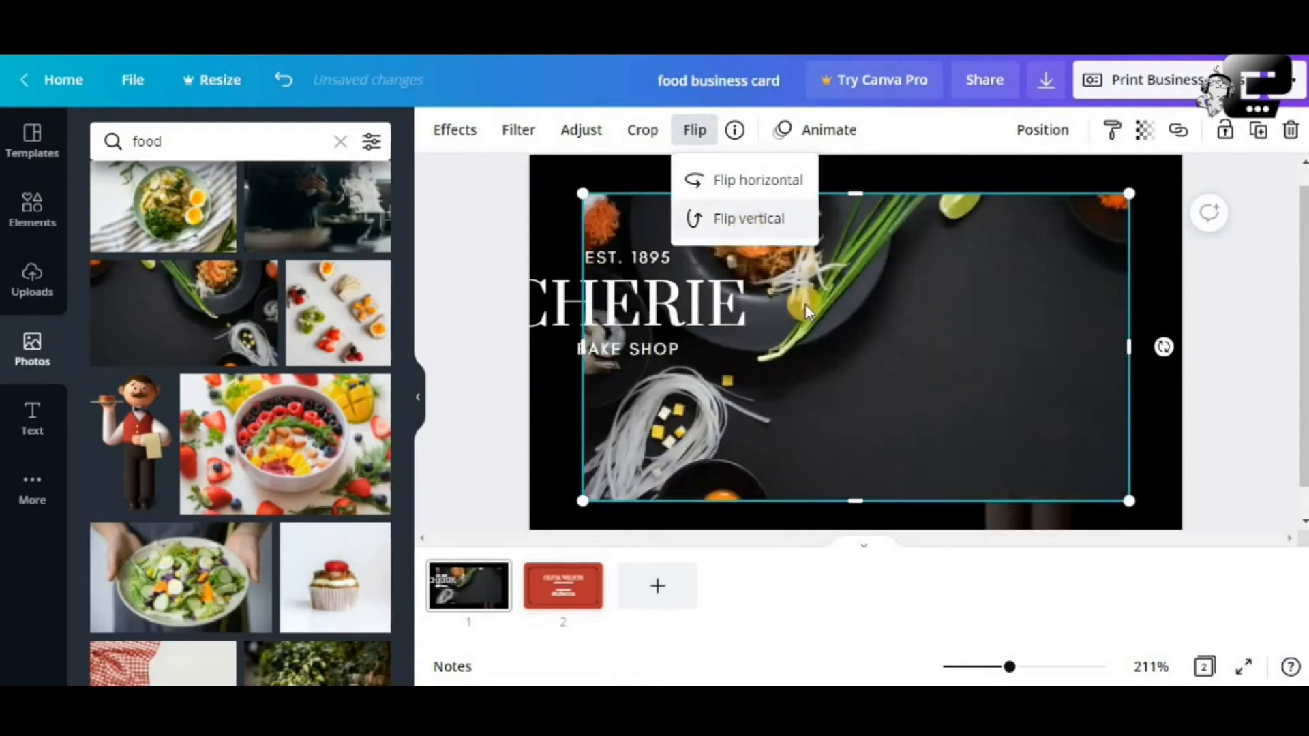
Move and enlarge the shrimp-noodle photo by hand until it covers the whole card.
left_click(837, 342)
left_click_drag(837, 342, 762, 289)
mouse_move(1065, 463)
left_mouse_down()
mouse_move(1195, 549)
mouse_move(1061, 448)
mouse_move(1067, 462)
left_mouse_up()
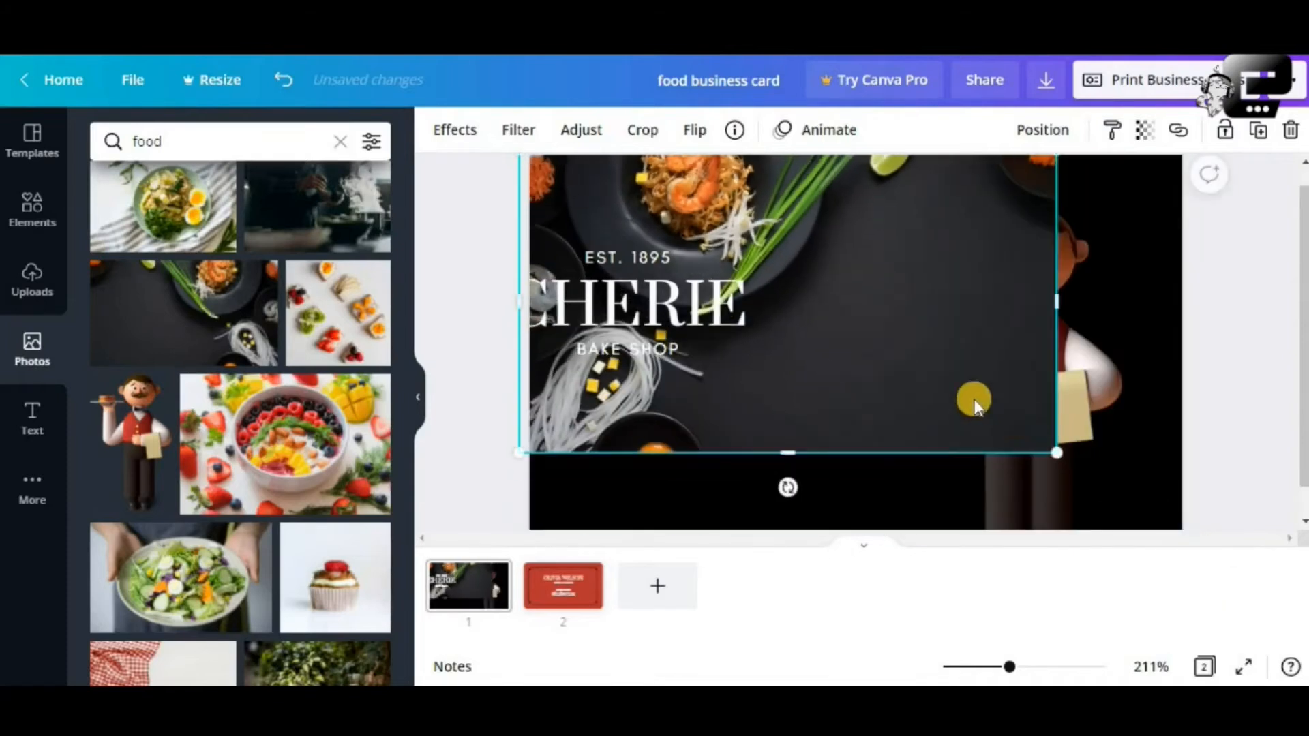
left_click_drag(957, 407, 966, 342)
left_click_drag(1079, 464, 1139, 540)
left_click_drag(993, 441, 963, 430)
left_click_drag(1186, 541, 1198, 552)
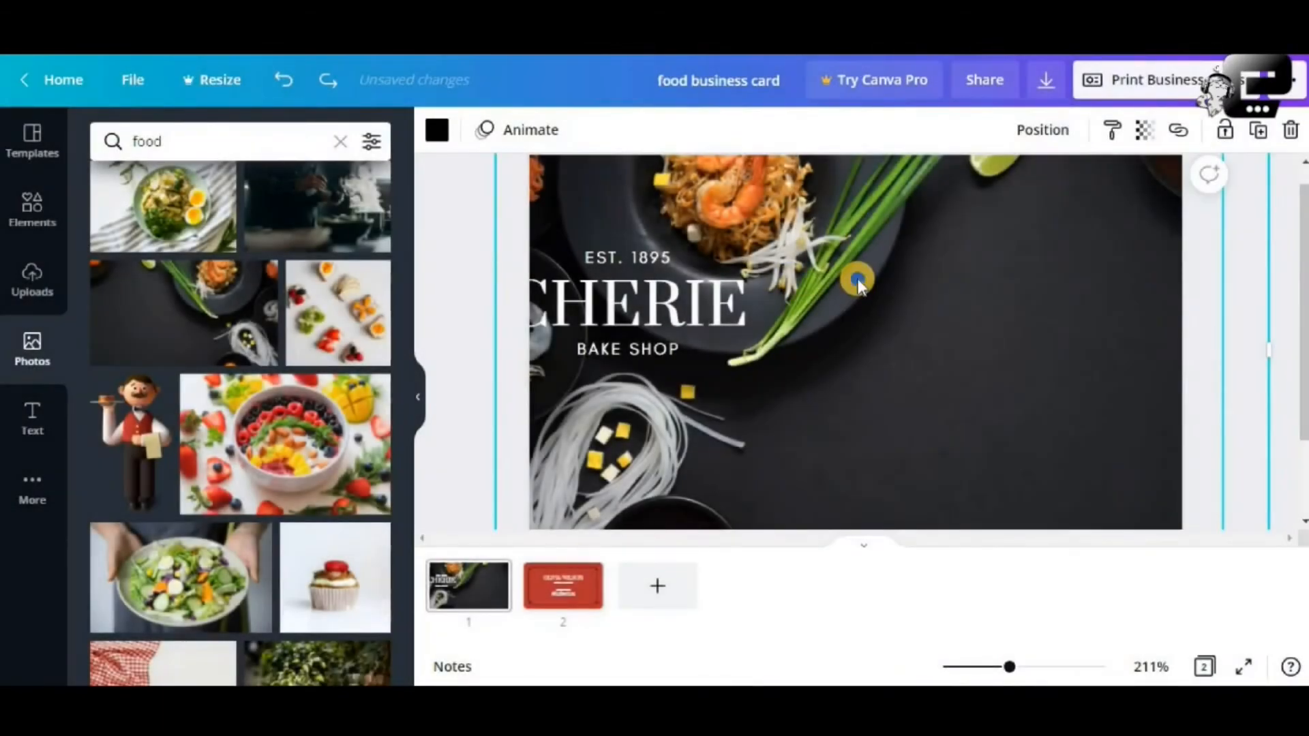
Undo the enlargement and moves of the shrimp-noodle photo along with its last vertical flip.
right_click(857, 281)
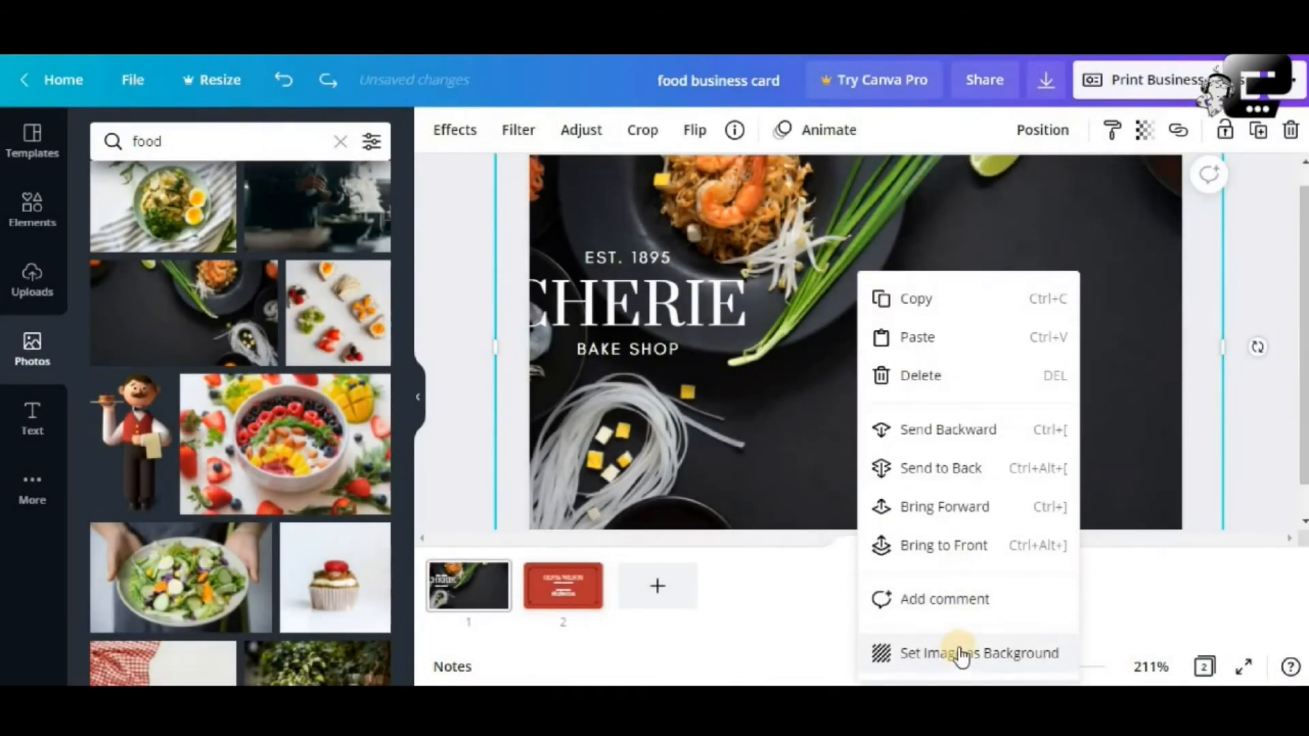
left_click(788, 206)
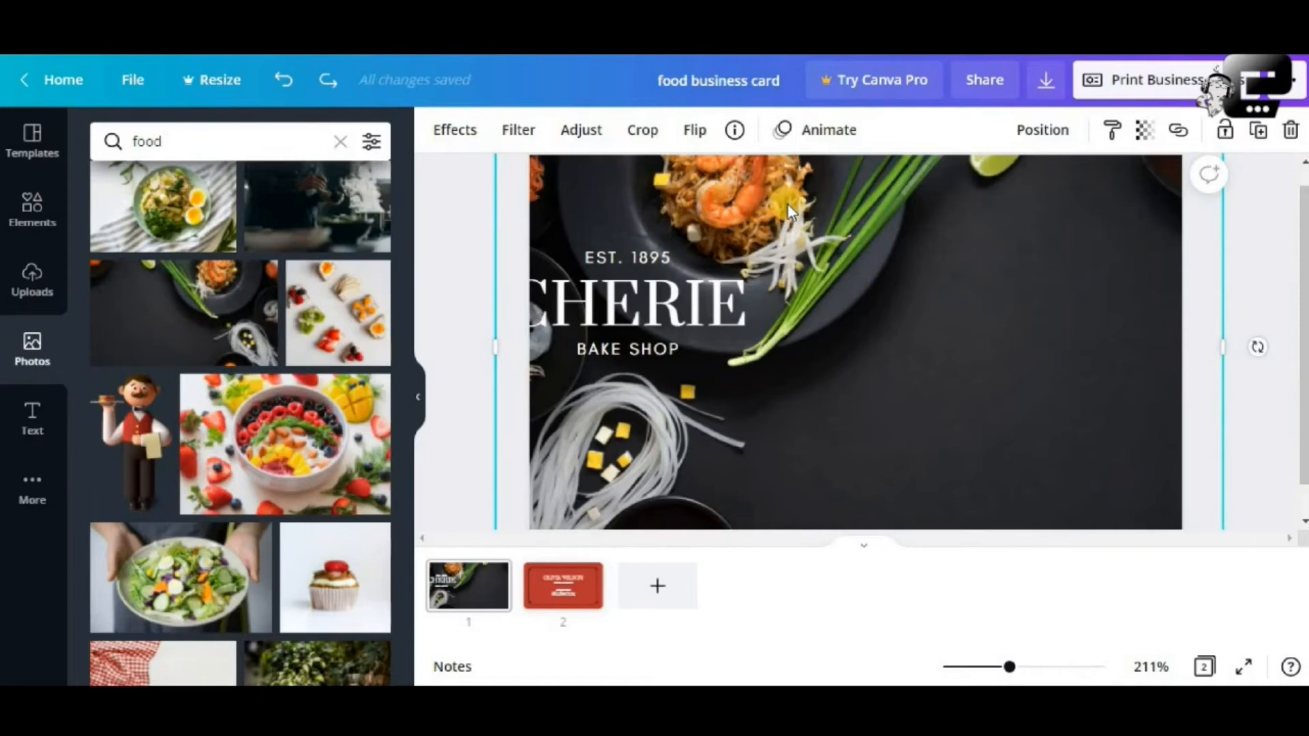
right_click(800, 271)
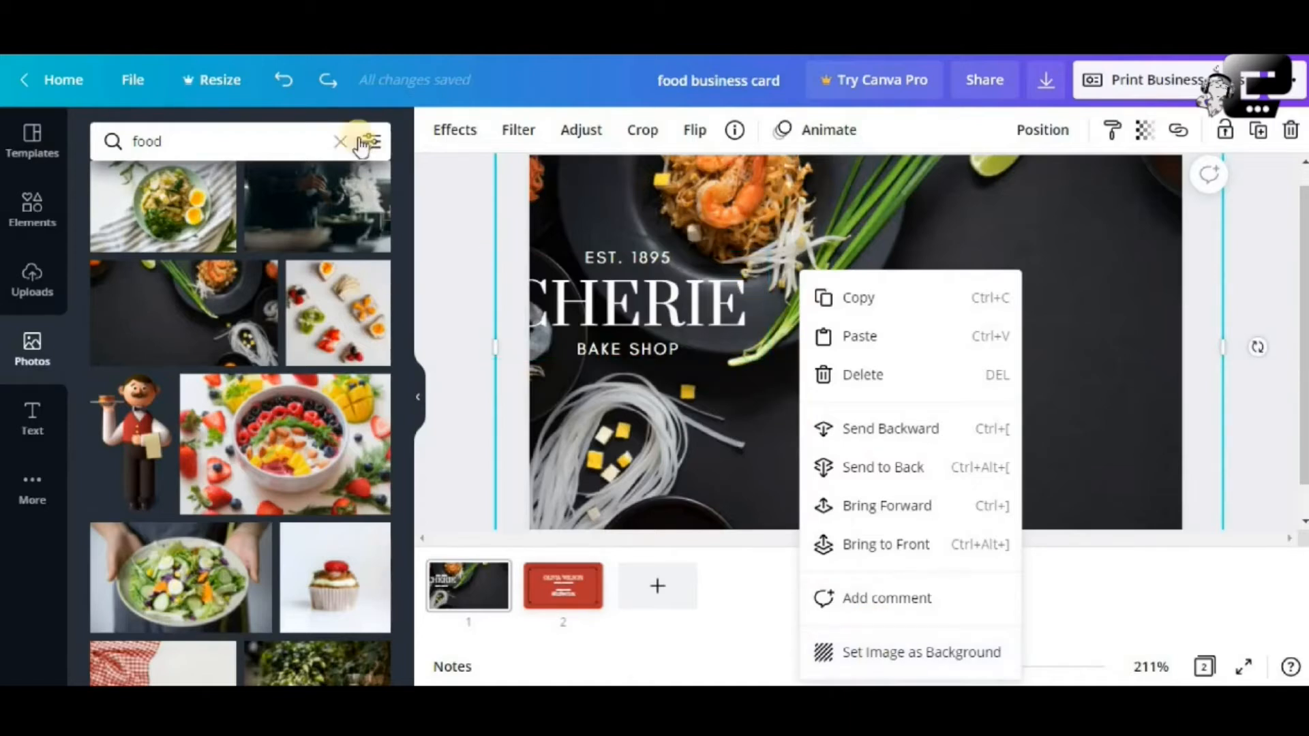
left_click(294, 82)
left_click(293, 82)
left_click(294, 82)
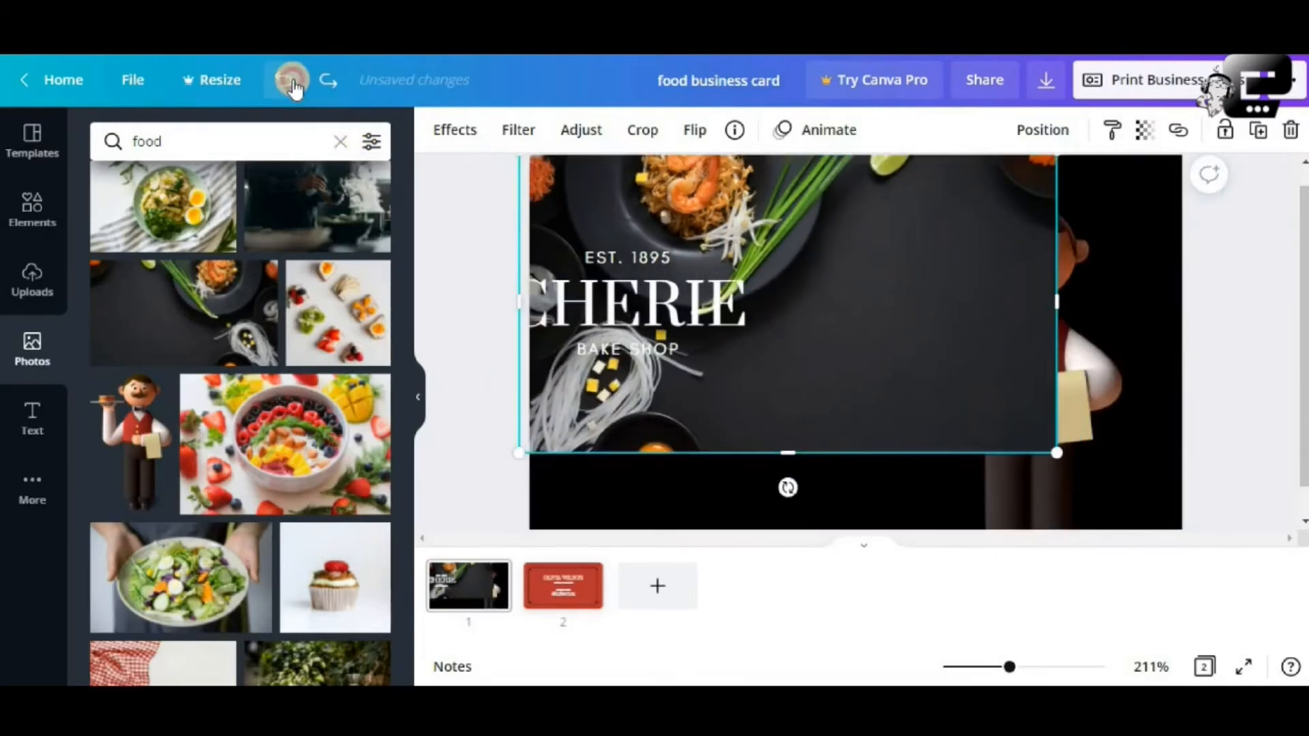
left_click(293, 81)
left_click(293, 82)
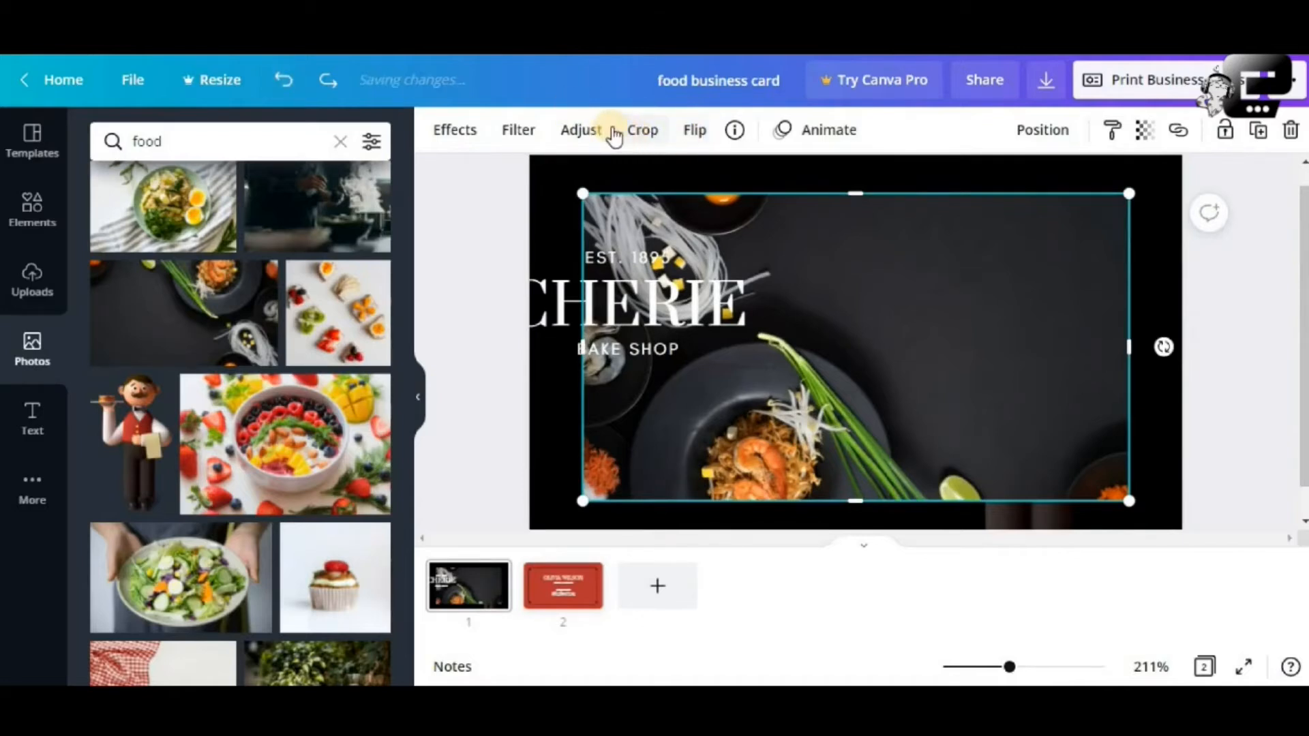
Flip the shrimp-noodle photo horizontally and vertically until the plate is at its upper left and the noodles at its lower left.
left_click(693, 132)
left_click(711, 184)
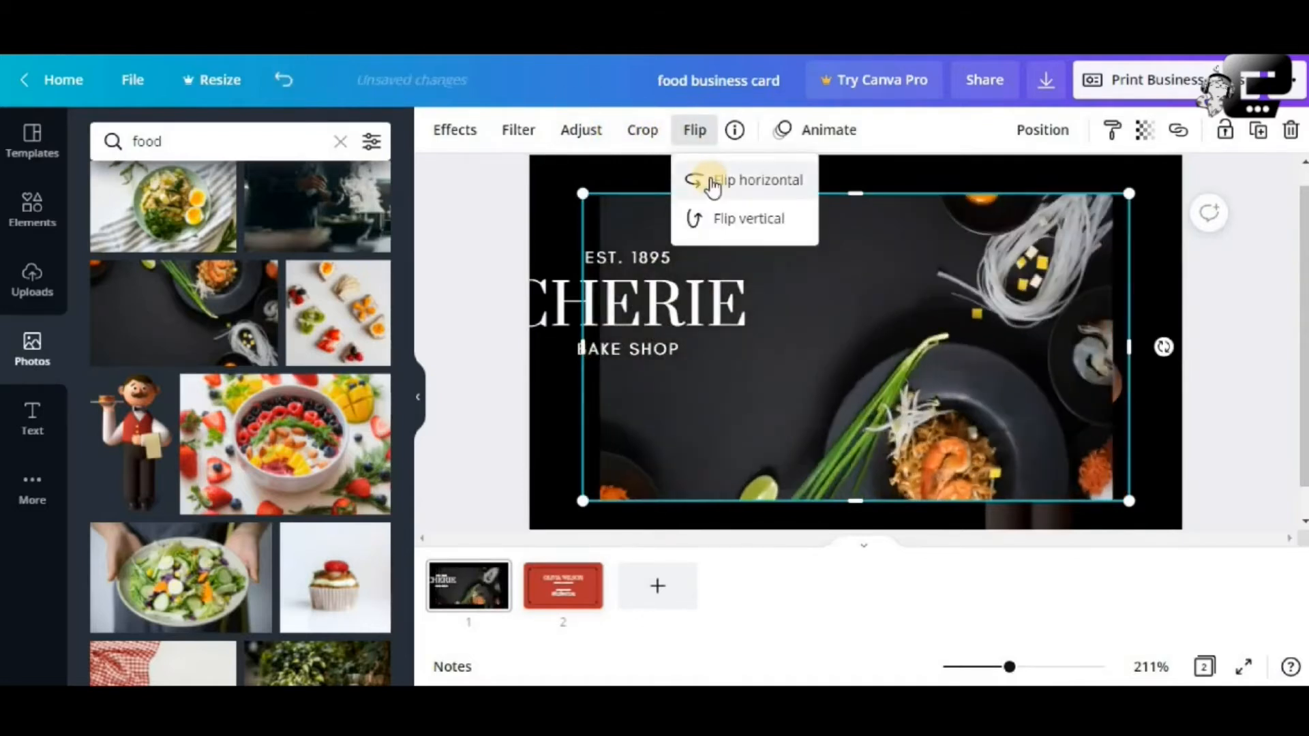
left_click(719, 220)
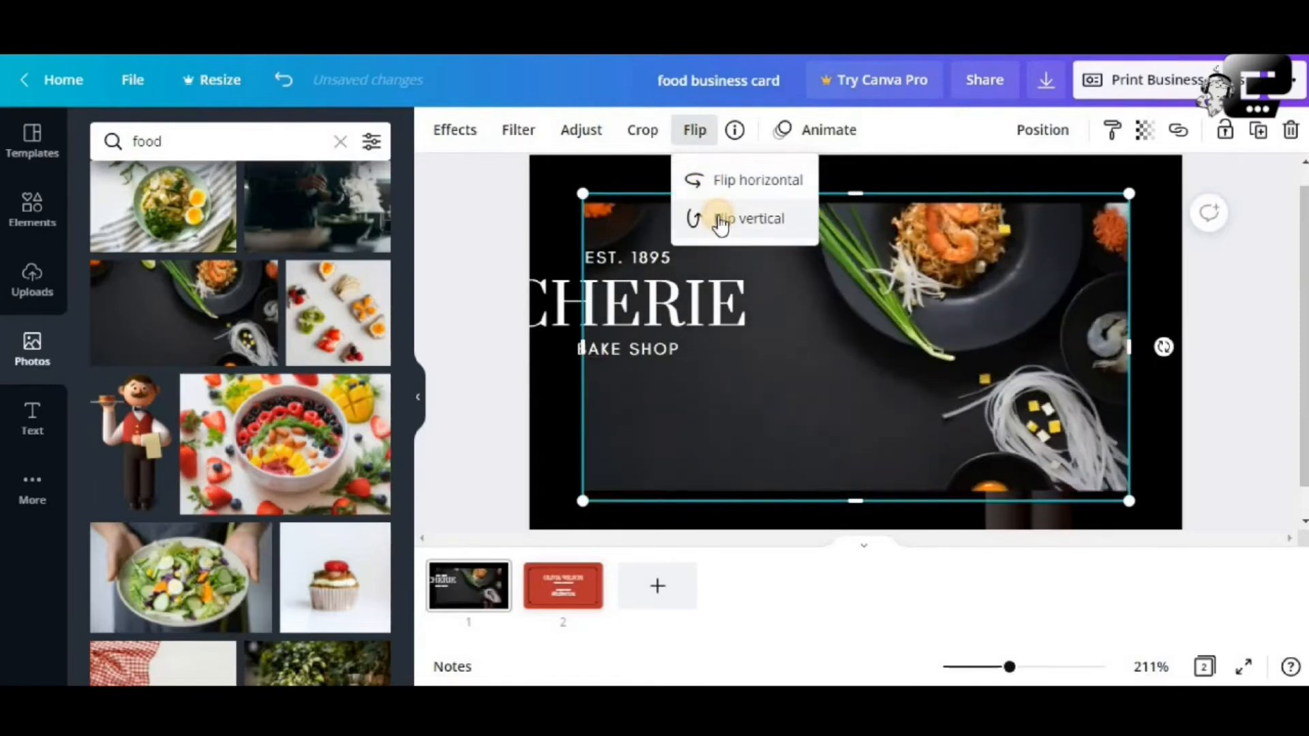
left_click(724, 180)
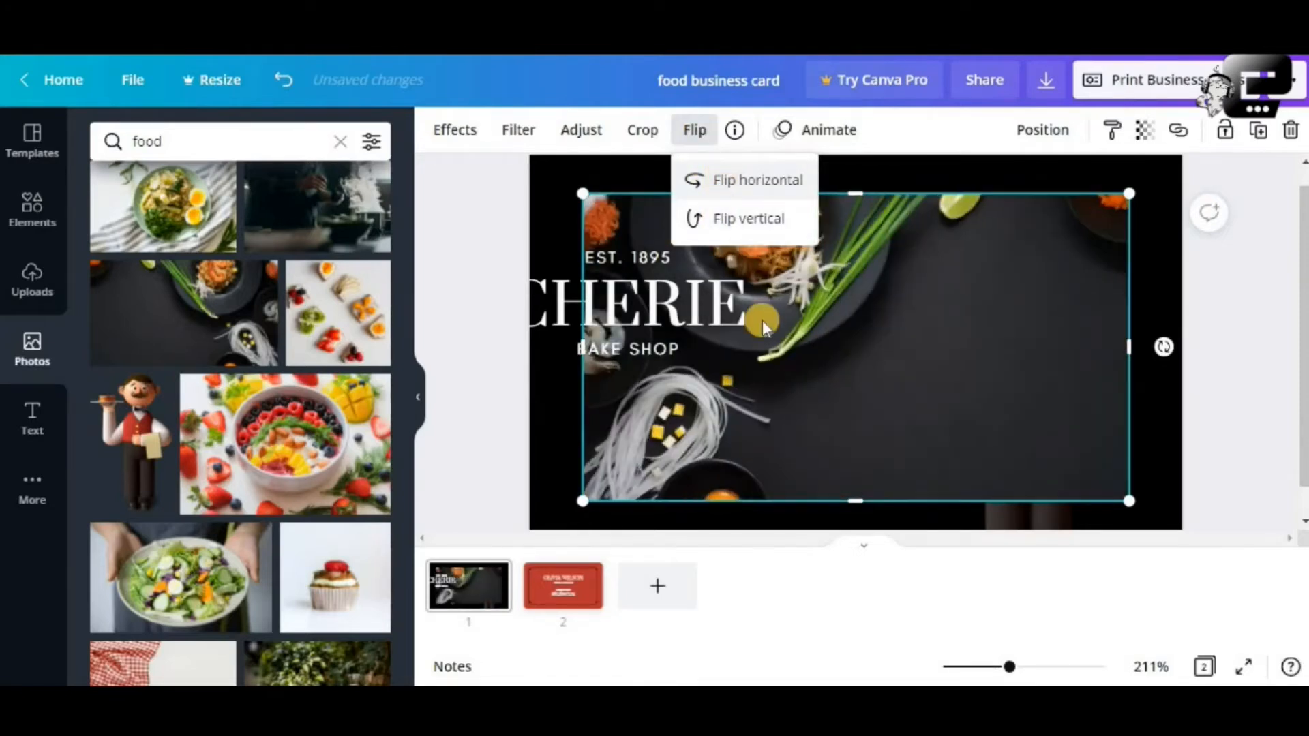
Set the shrimp-noodle photo as the card's background image and the transparency of the black shape covering it to 0.
left_click(881, 316)
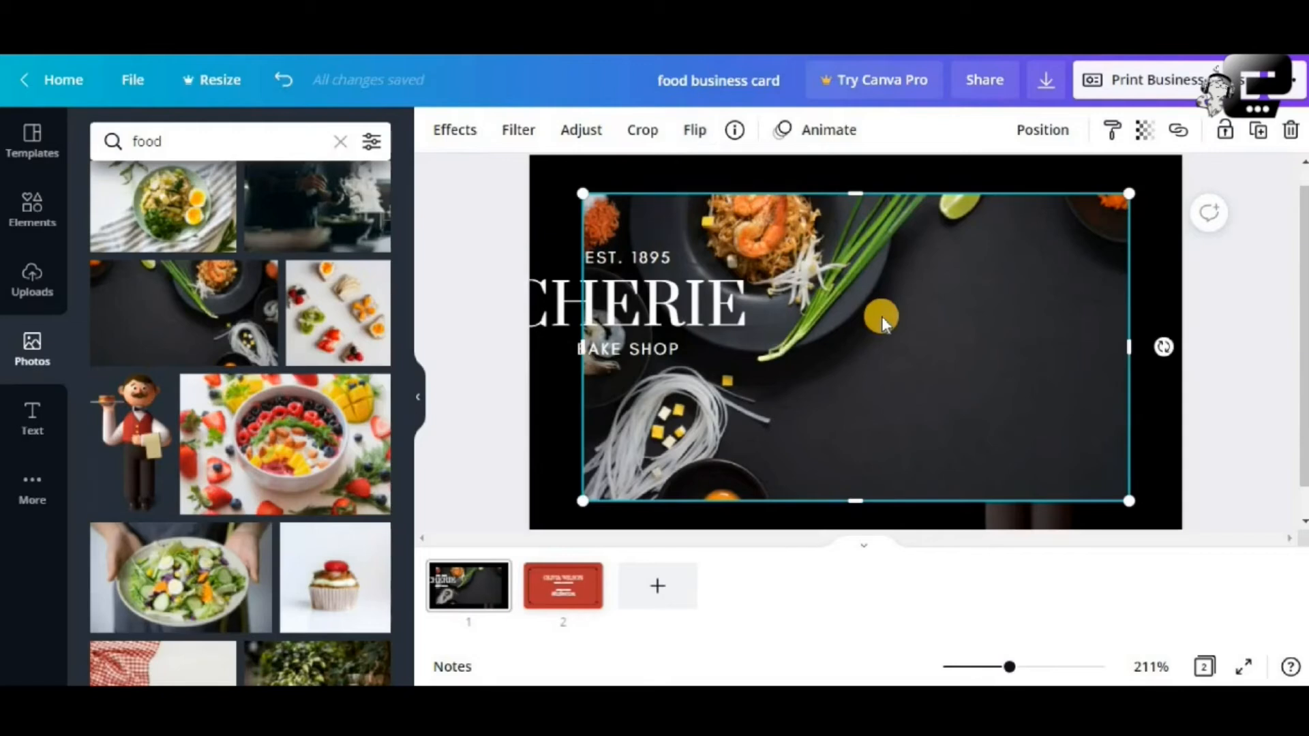
right_click(881, 316)
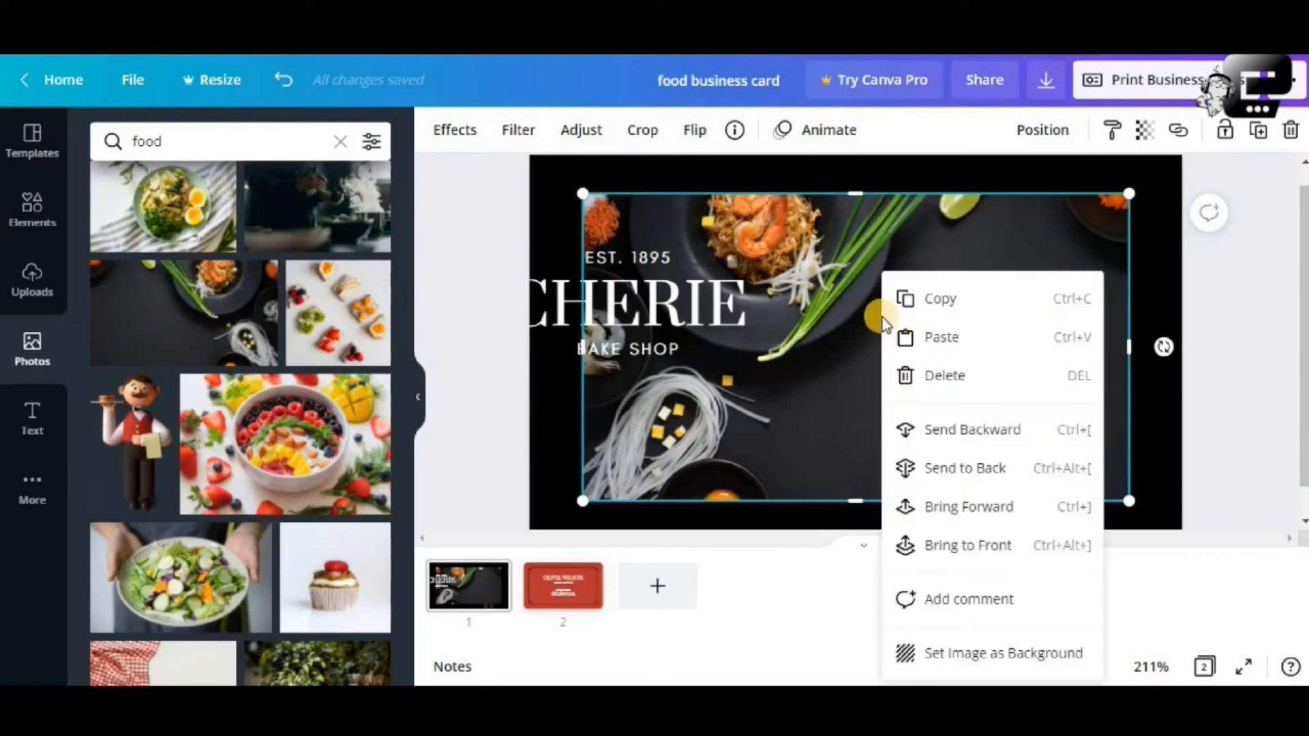
left_click(957, 664)
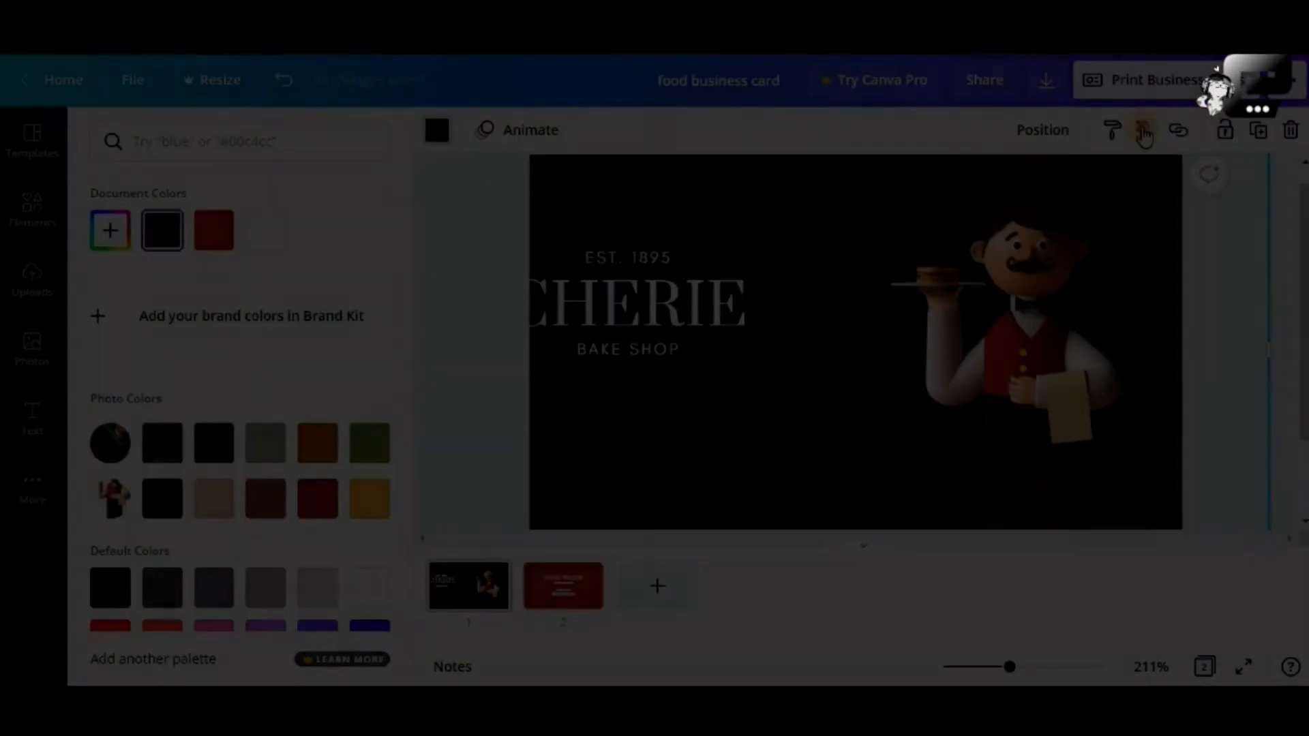
left_click(1143, 131)
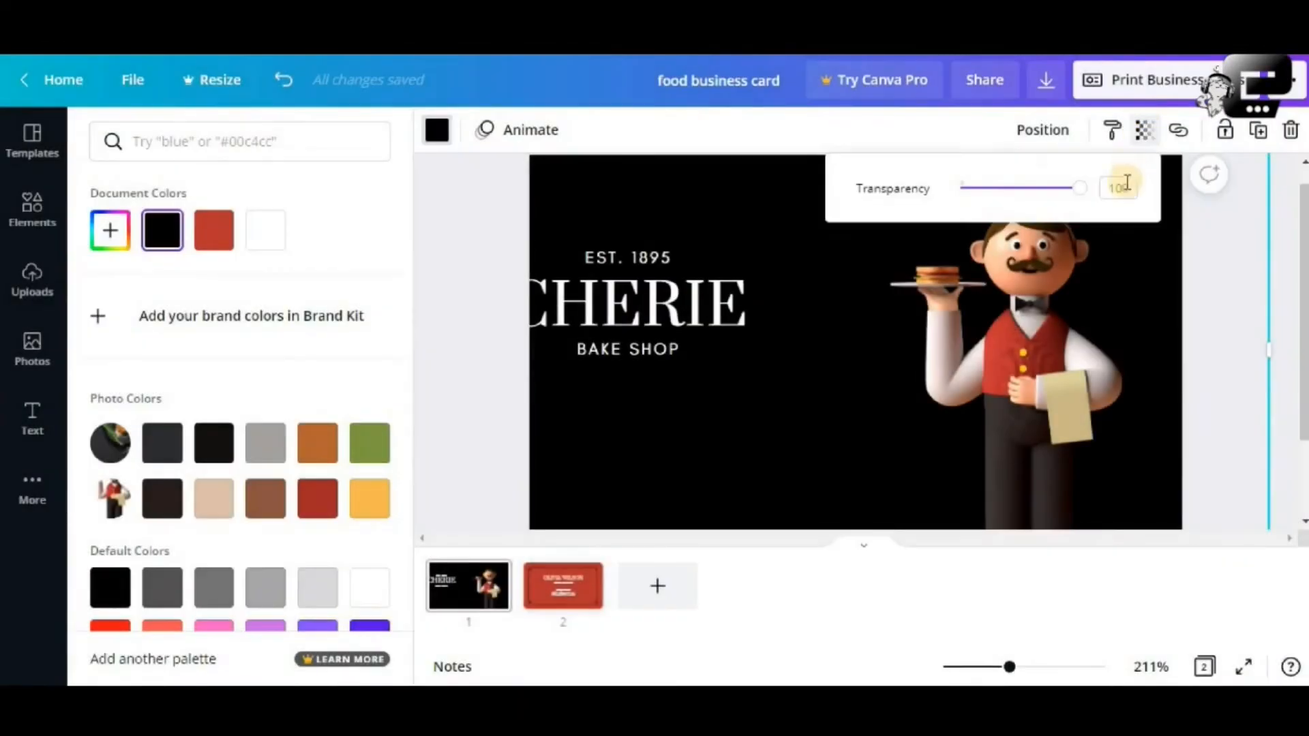
left_click_drag(1013, 198, 951, 198)
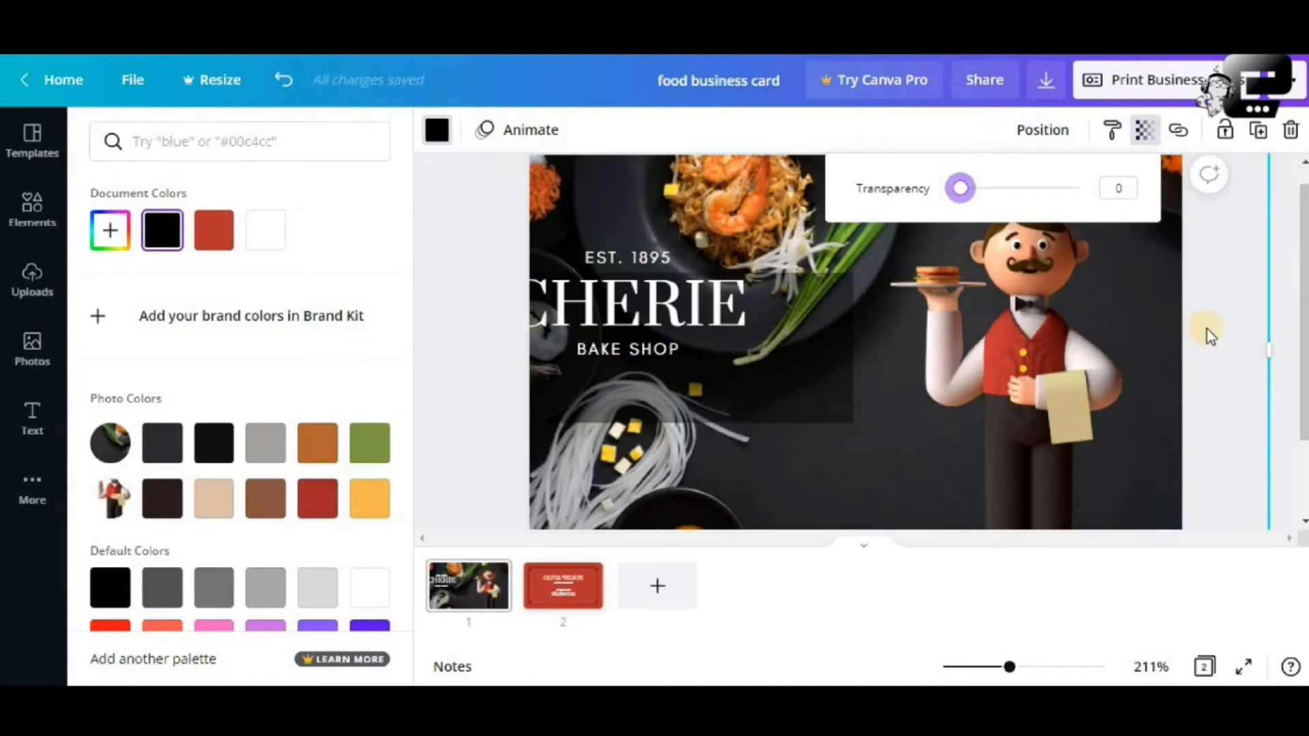
Move the semi-transparent black rectangle lower and enlarge it into a band spanning the card's full width behind the title and waiter.
left_click(461, 206)
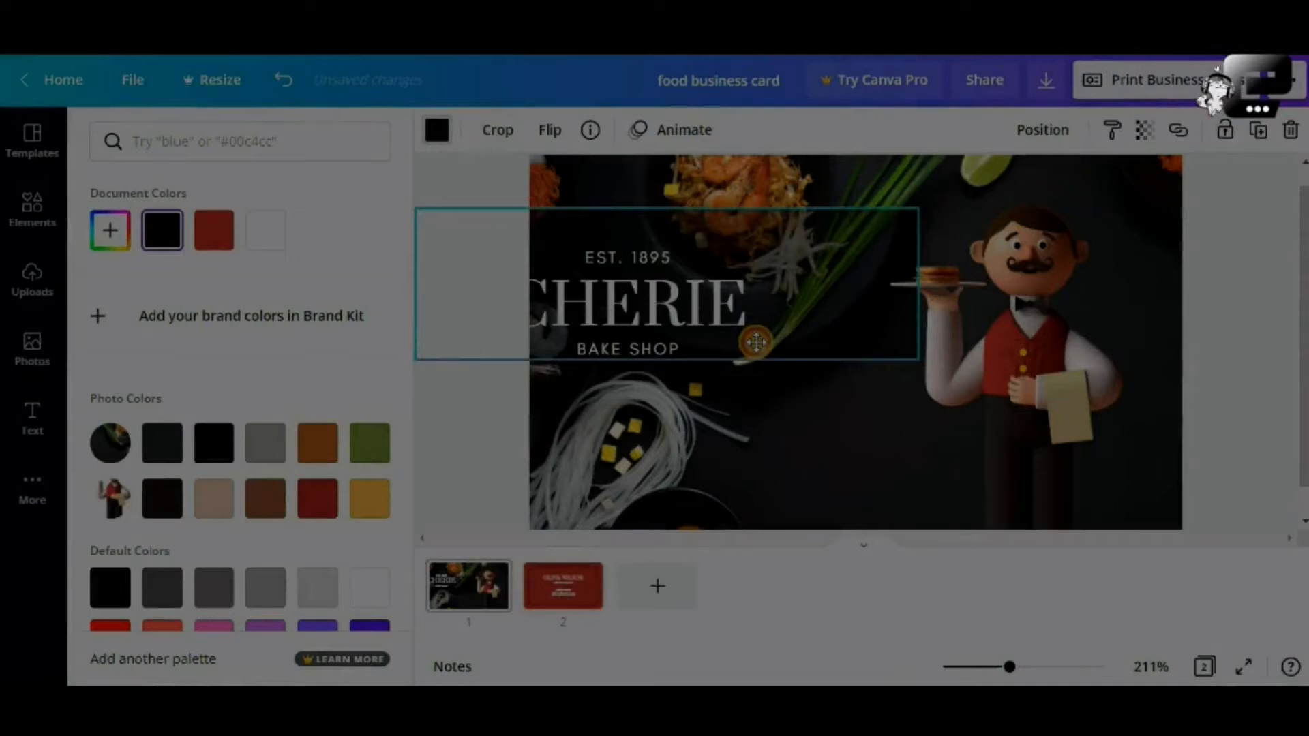
left_click_drag(818, 327, 786, 467)
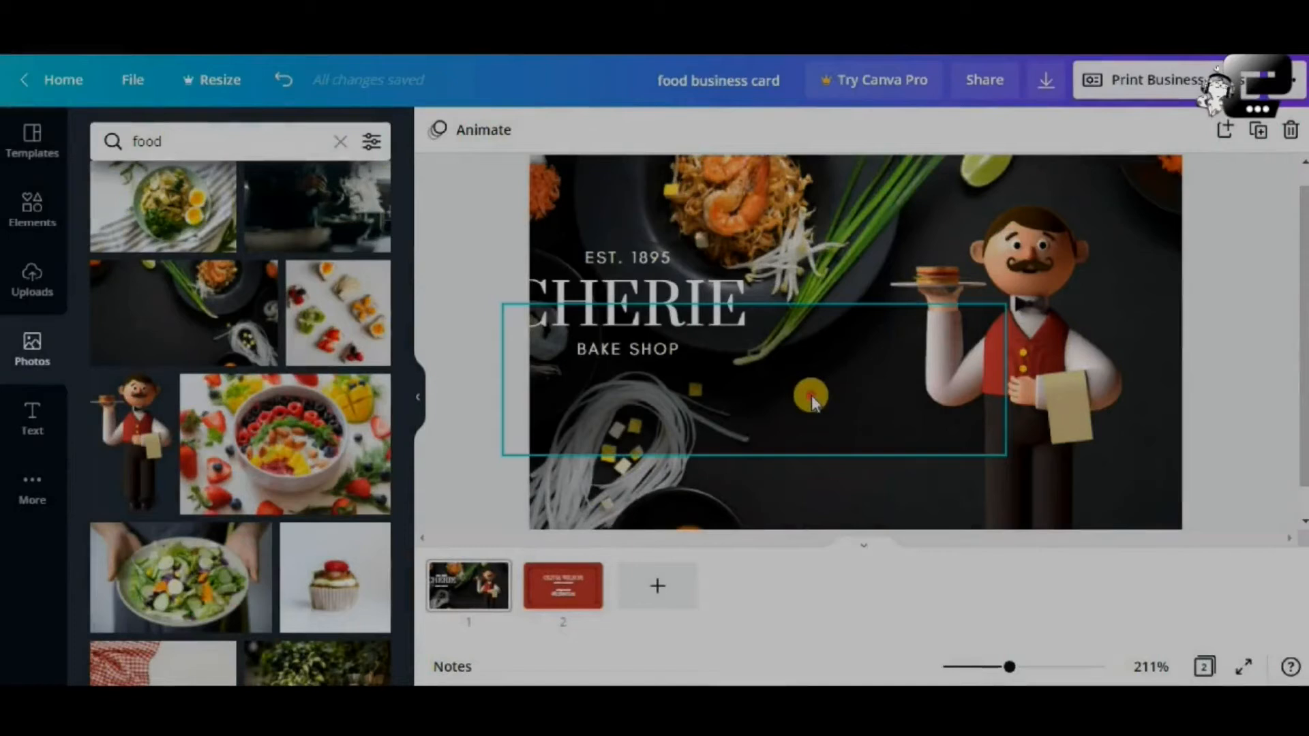
left_click(812, 402)
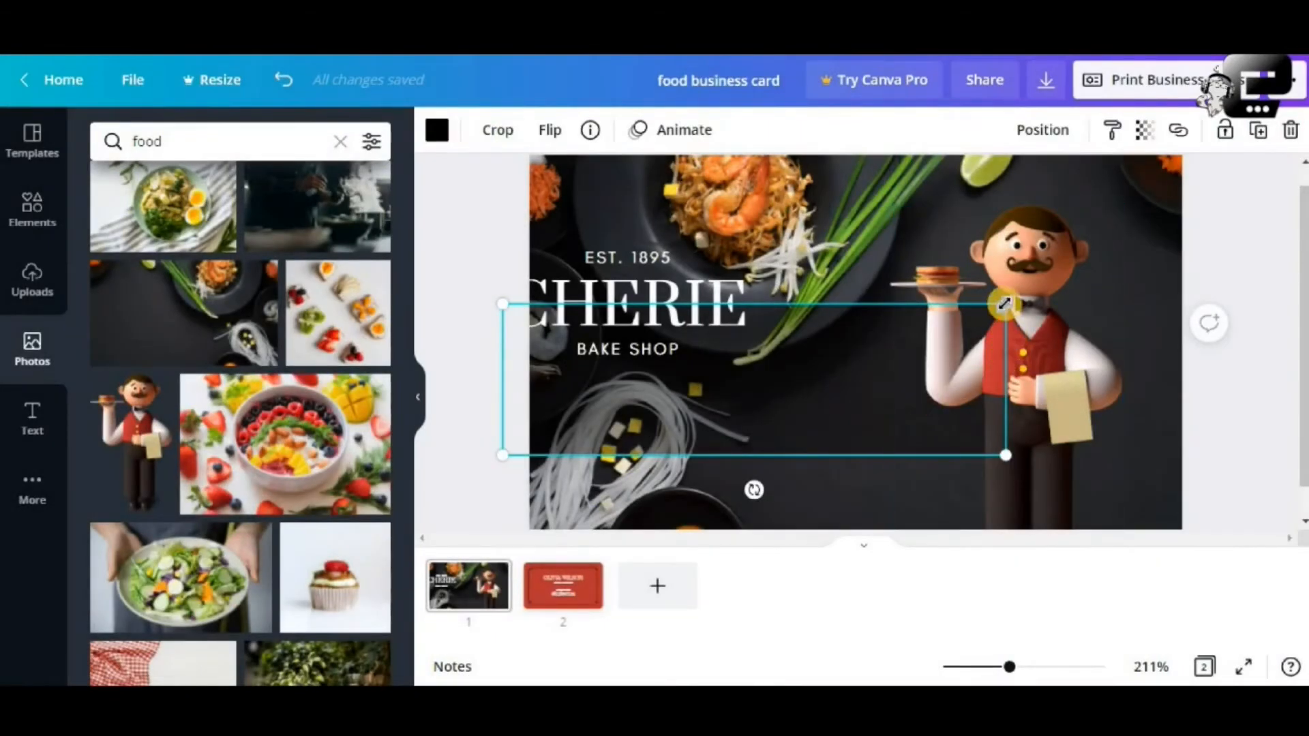
left_click_drag(1006, 304, 1236, 276)
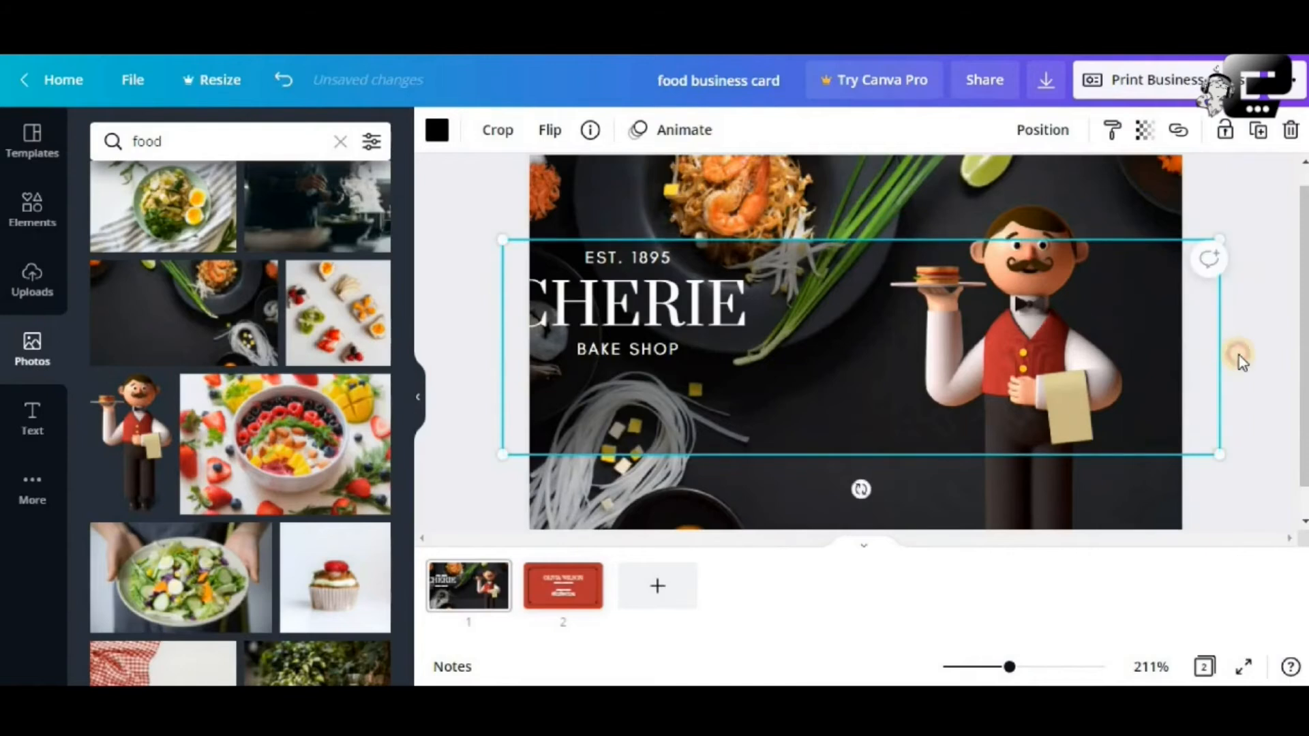
left_click(1238, 355)
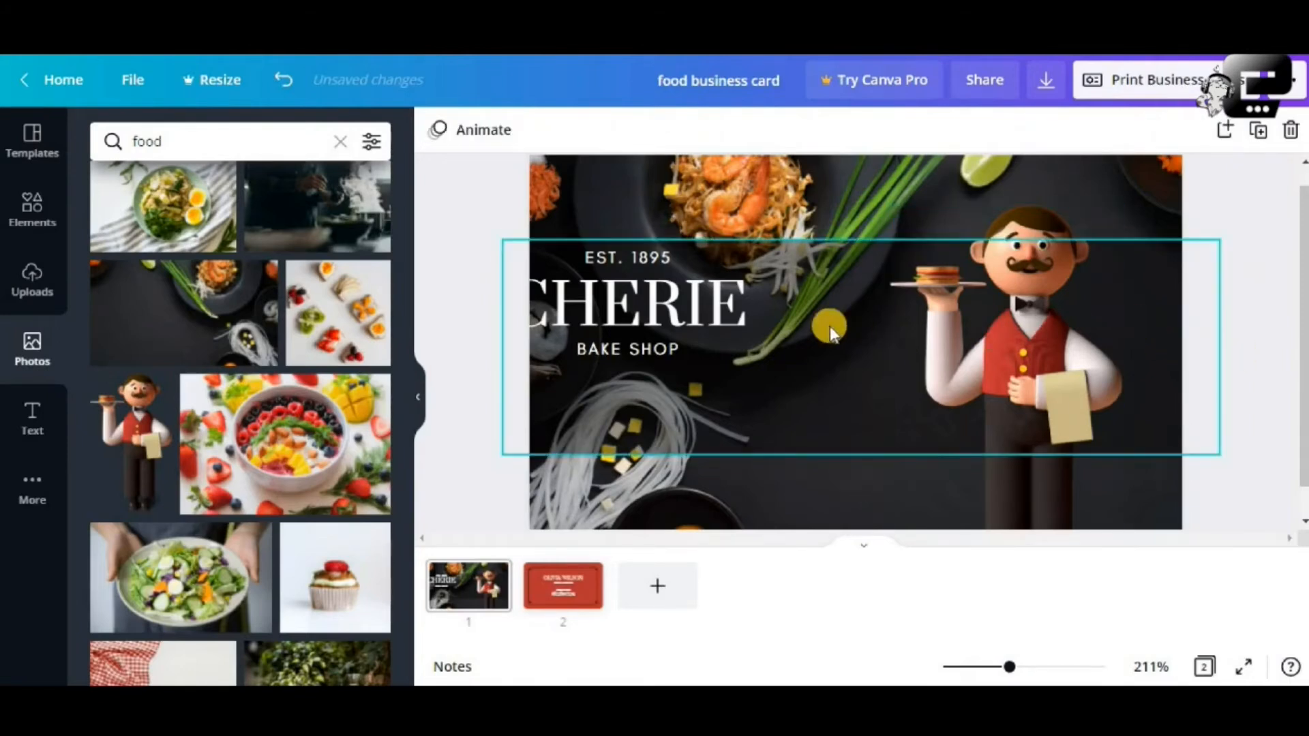
Try to move the CHERIE title text down and to the right, and undo the move.
left_click(693, 329)
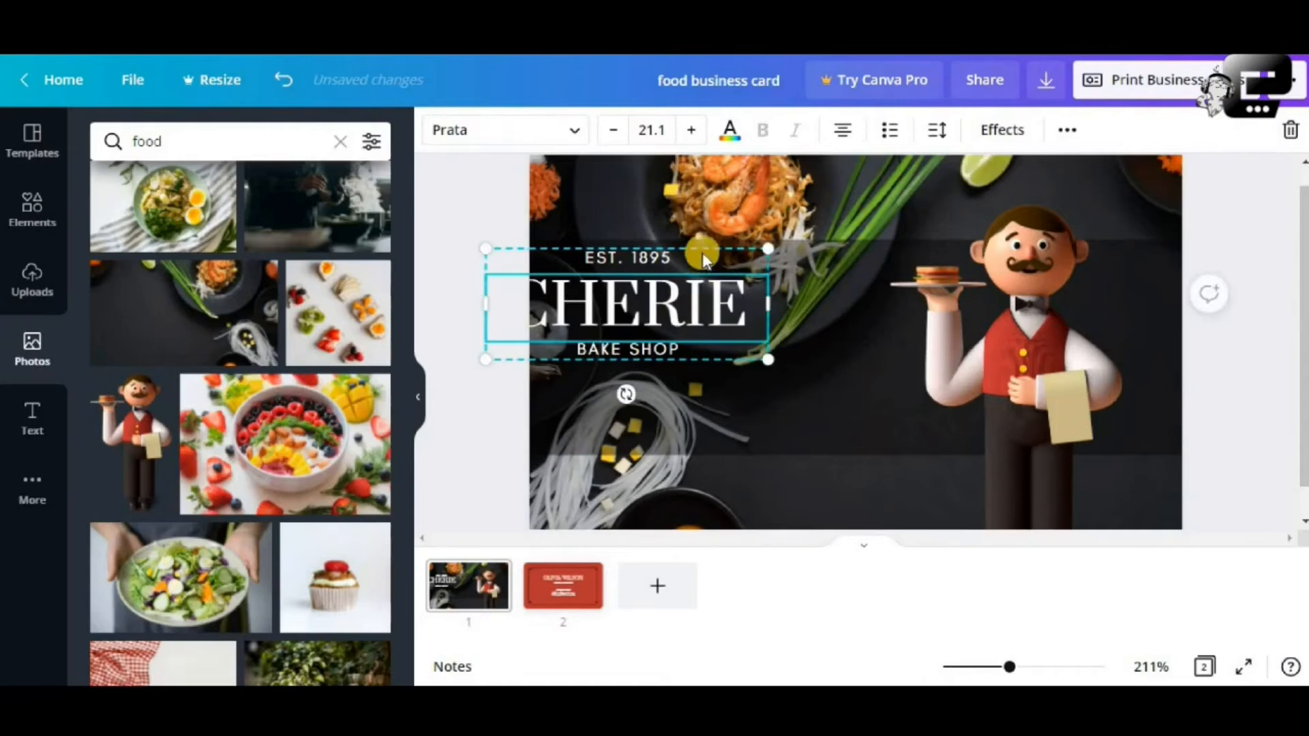
left_click_drag(705, 247, 754, 298)
left_click(286, 87)
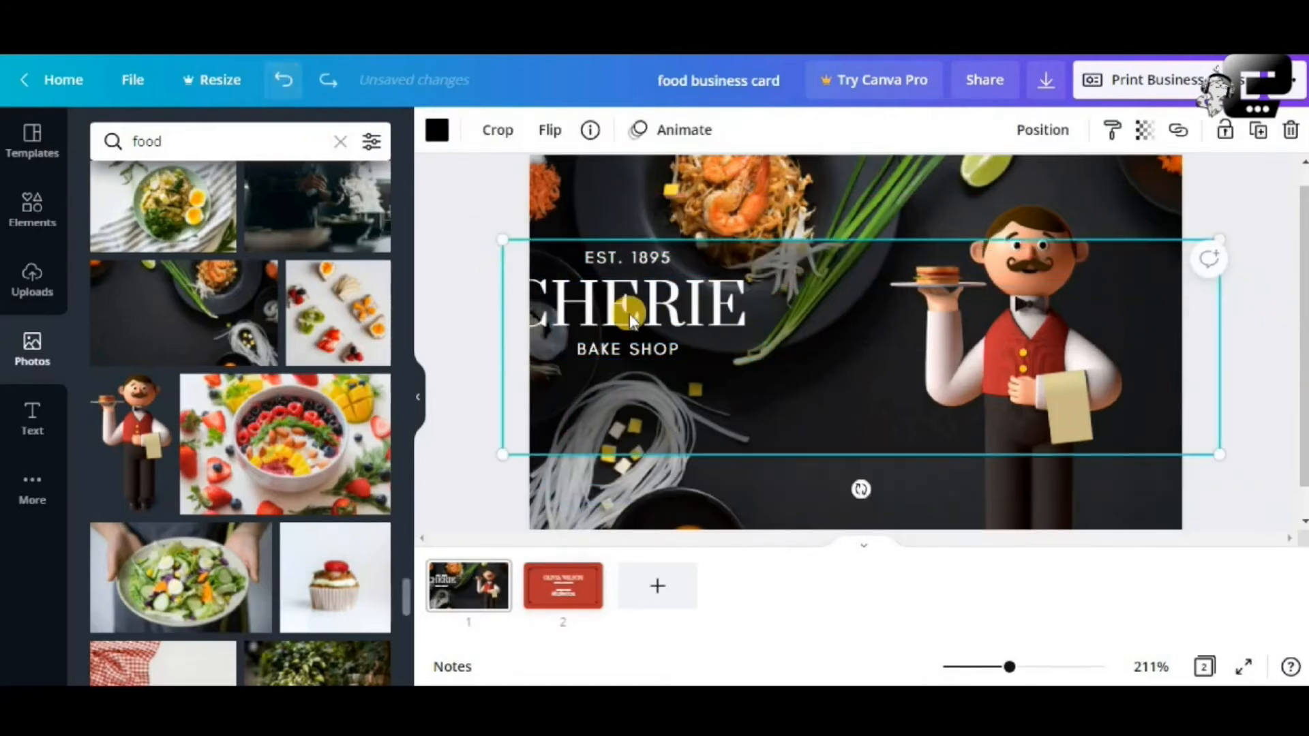
Shift the semi-transparent dark band slightly down and to the left behind the title and waiter.
left_click(637, 287)
left_click(639, 286)
left_click(649, 251)
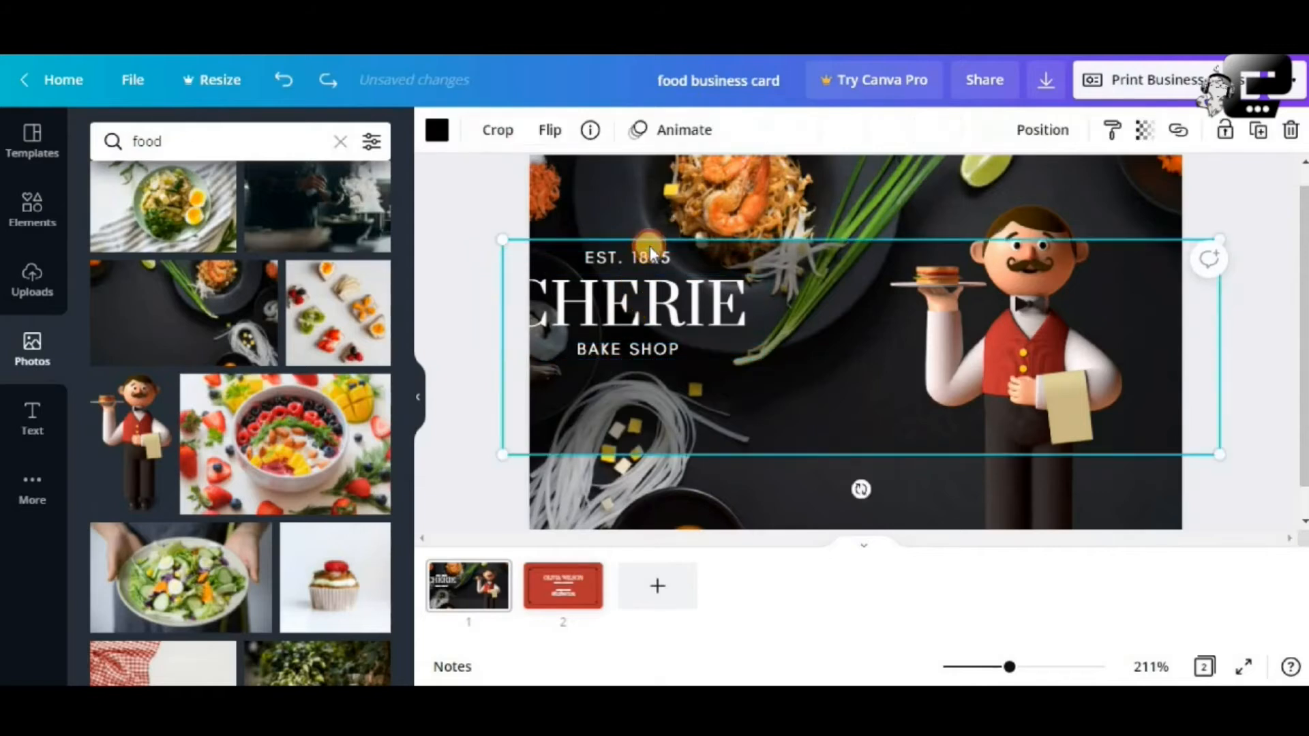
left_click(645, 256)
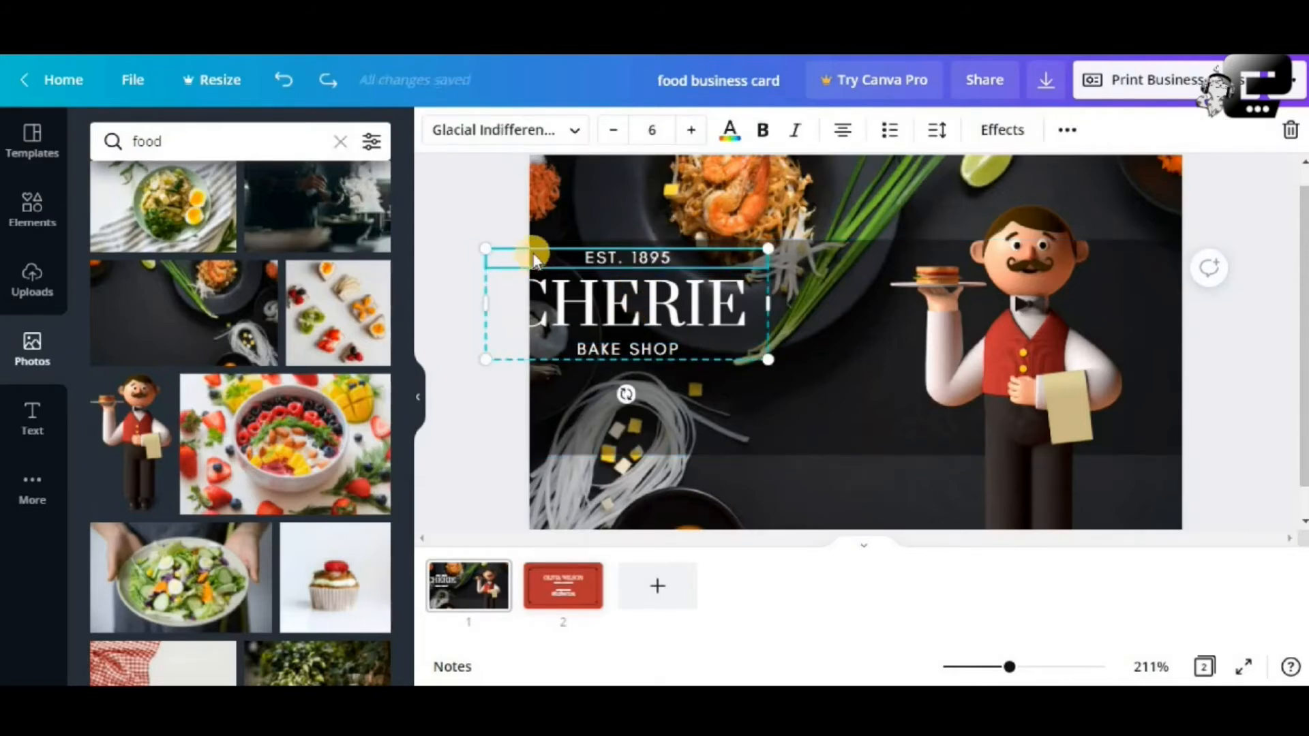
mouse_move(564, 259)
left_mouse_down()
mouse_move(605, 285)
mouse_move(545, 271)
left_mouse_up()
Move the grouped EST. 1895, CHERIE and BAKE SHOP text right and down onto the dark band beside the waiter.
left_click(595, 305)
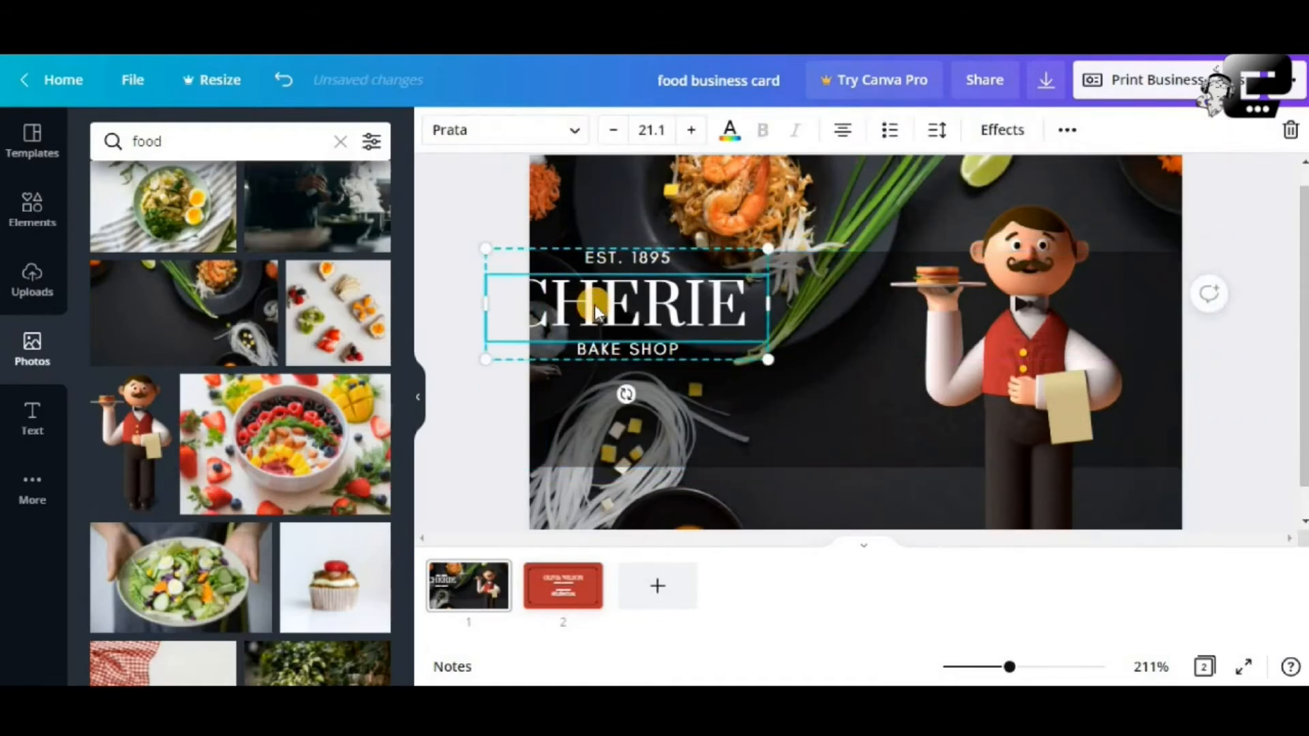
left_click(665, 357)
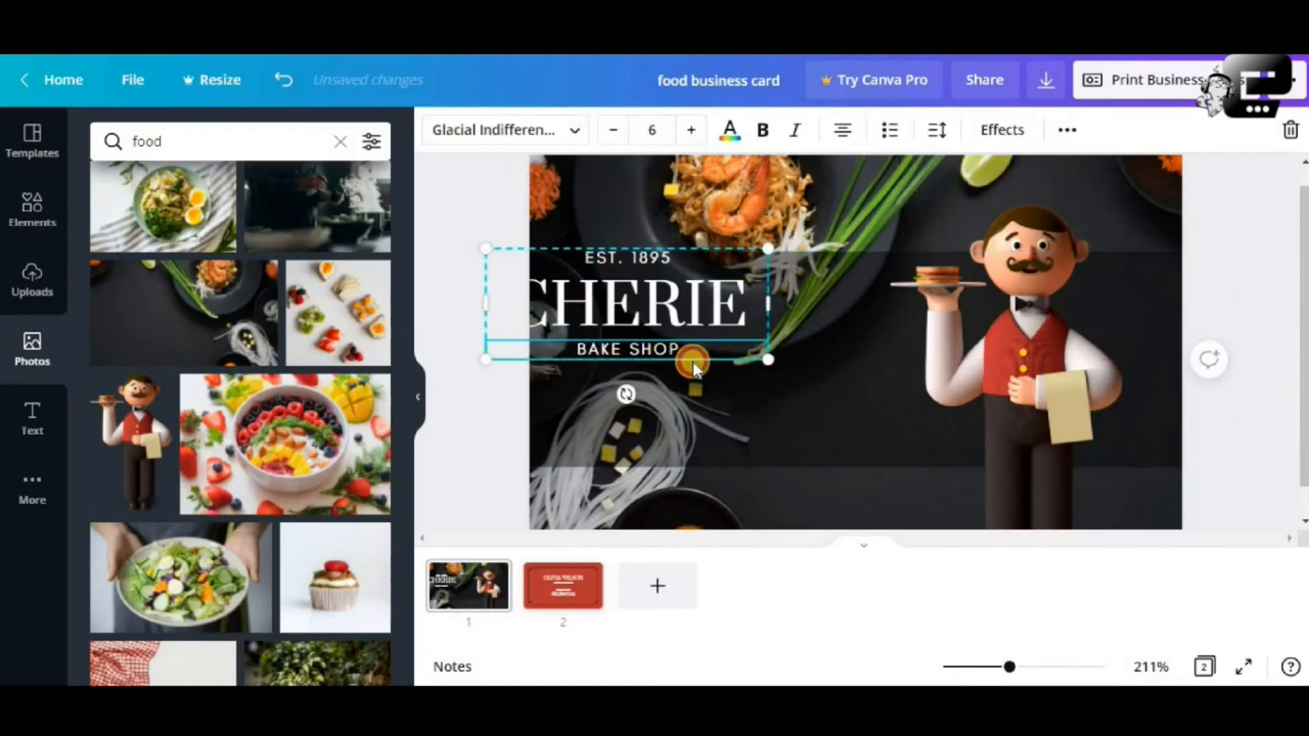
left_click_drag(665, 357, 769, 401)
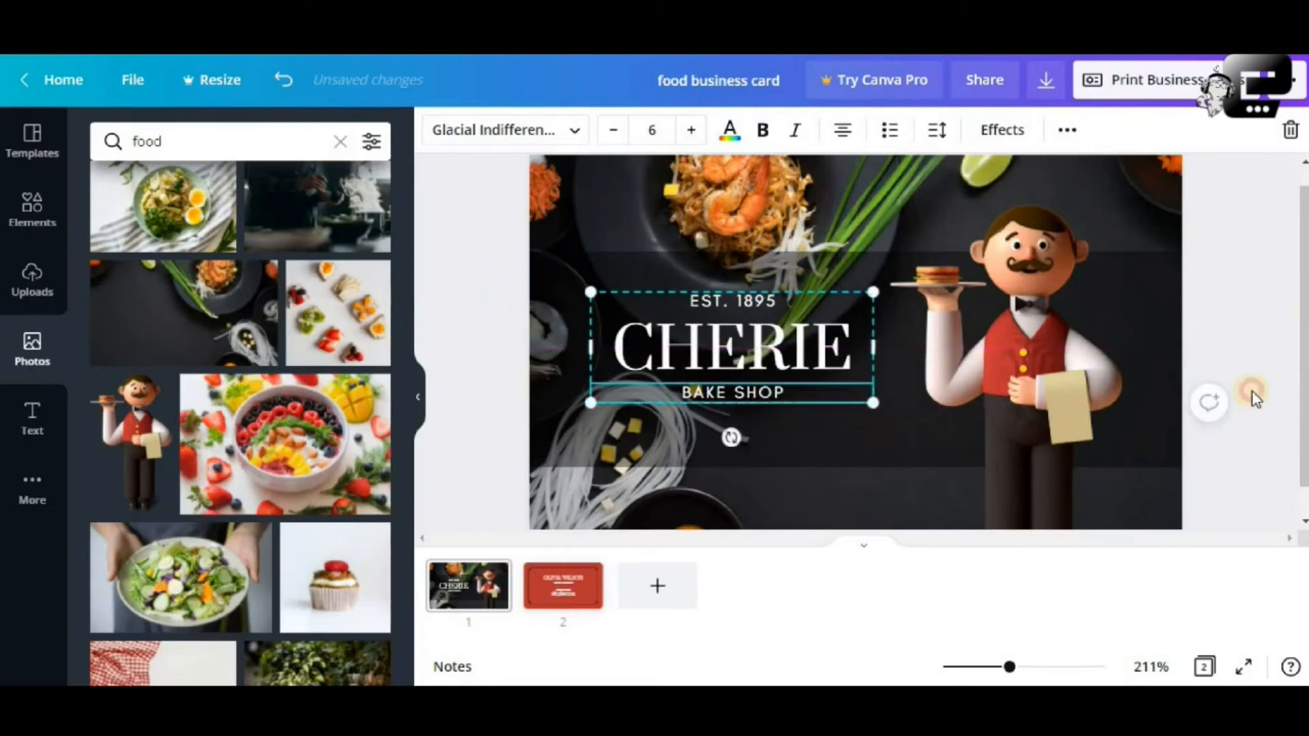
left_click(1253, 392)
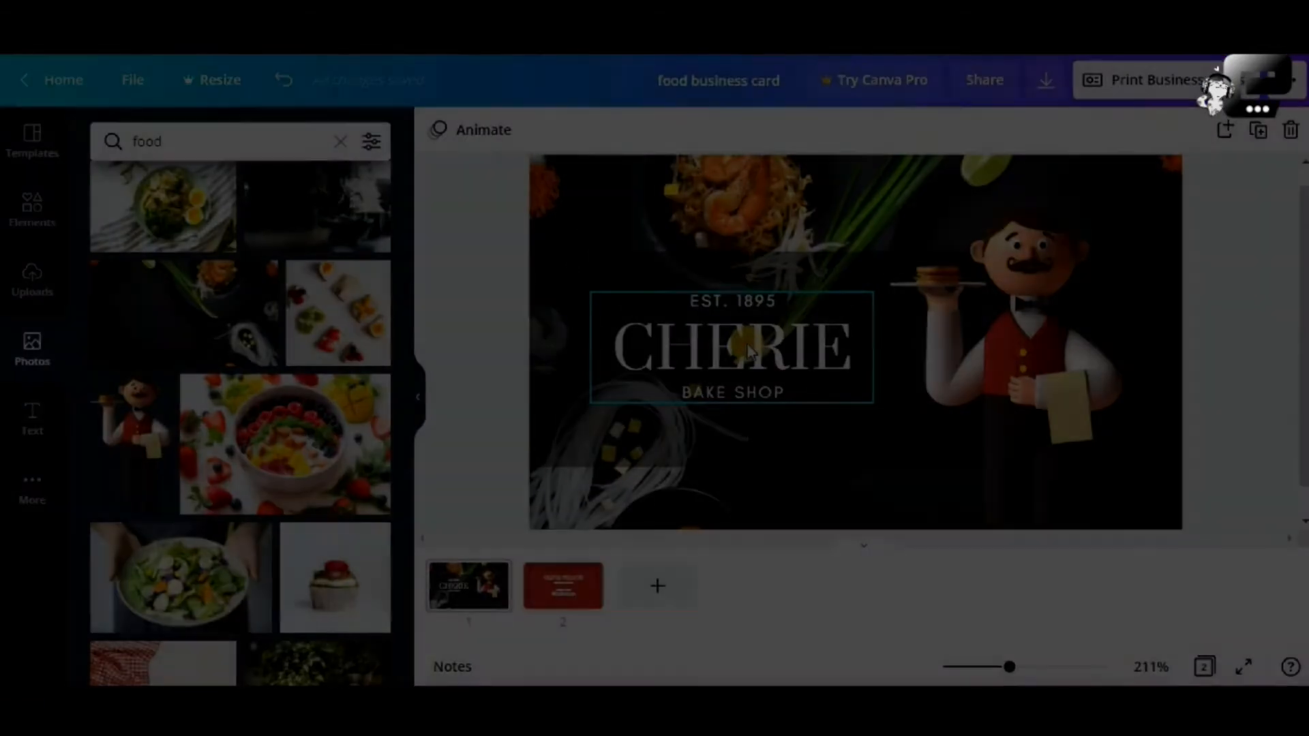
Replace the CHERIE title text with FOODIE.
left_click(755, 349)
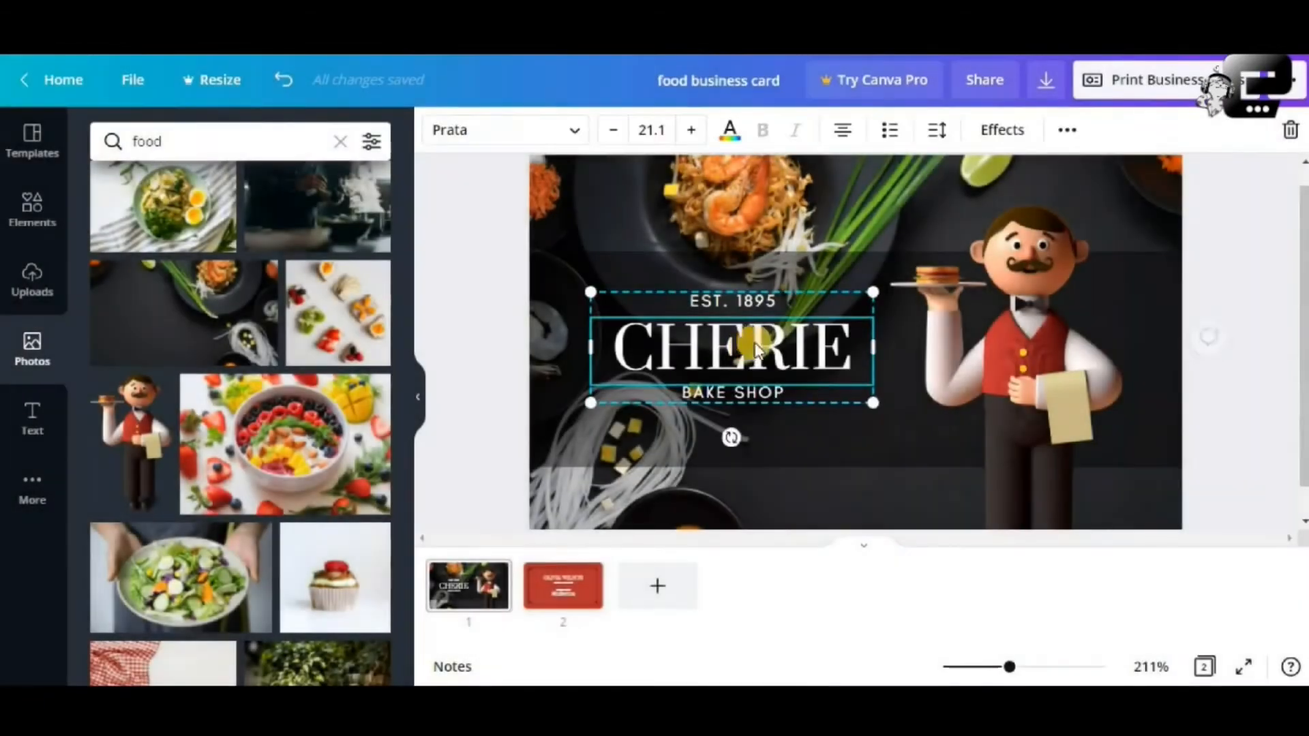
double_click(795, 346)
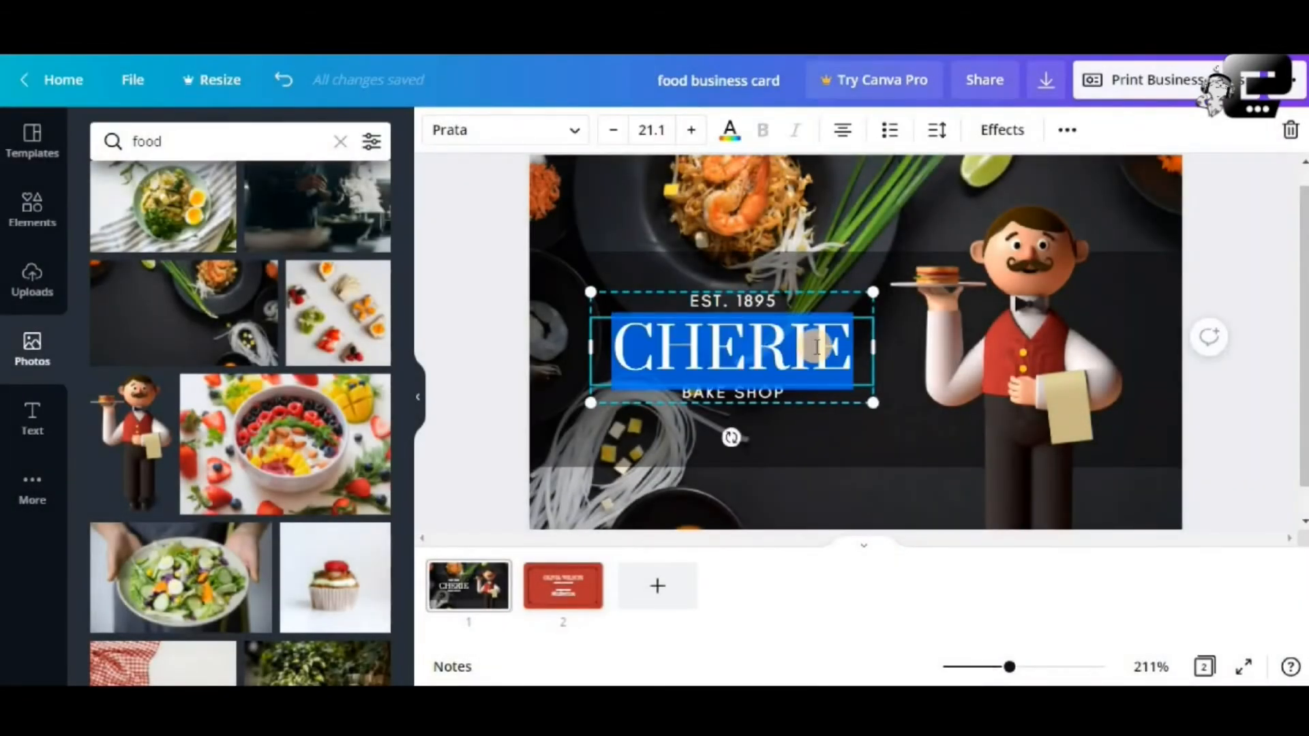
type("FOOD")
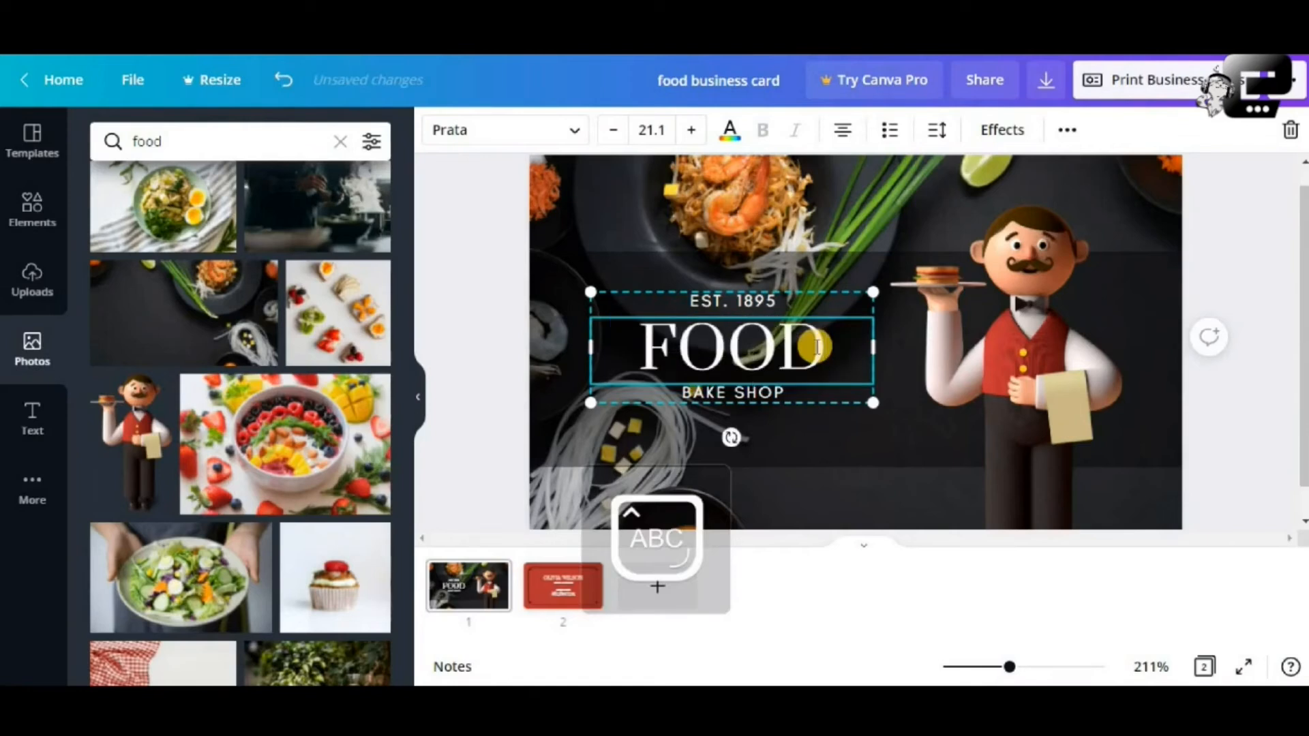
type("IE")
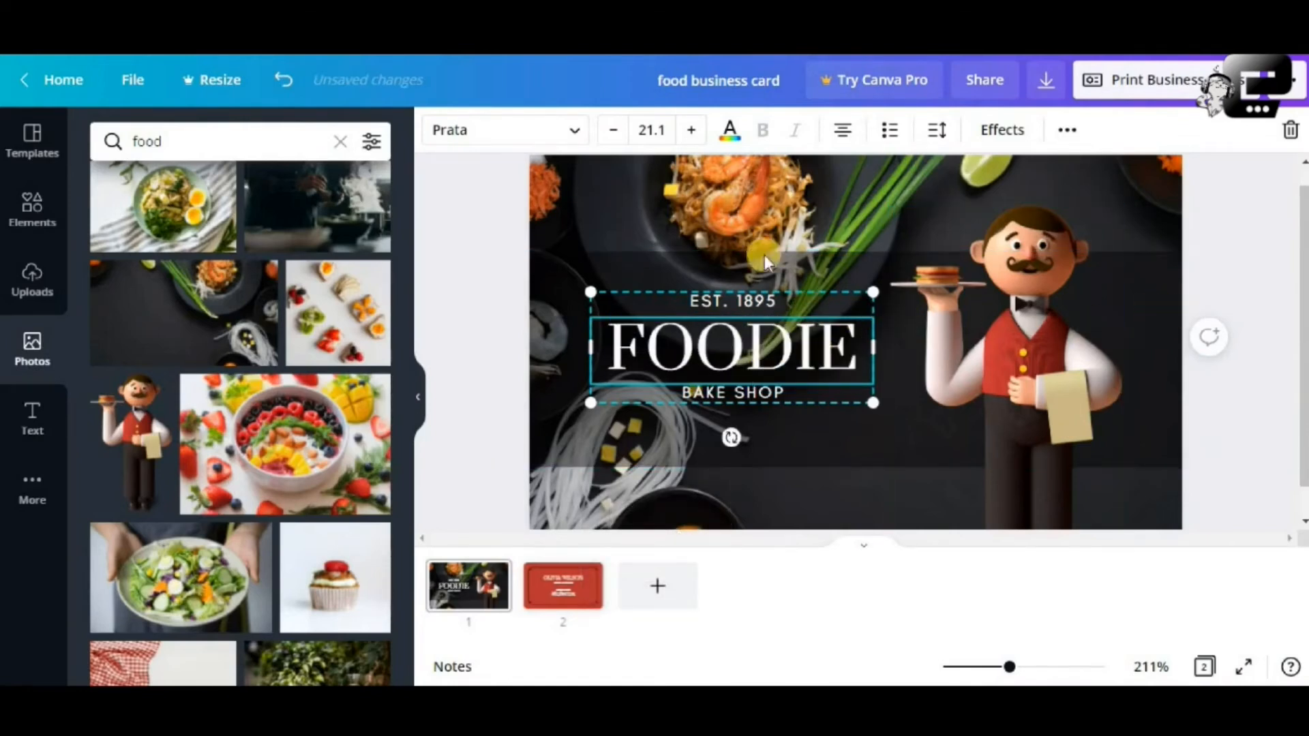
Try smaller and larger font sizes for the FOODIE title, from 18.1 up to 24.1.
left_click(613, 130)
left_click(613, 130)
left_click(613, 130)
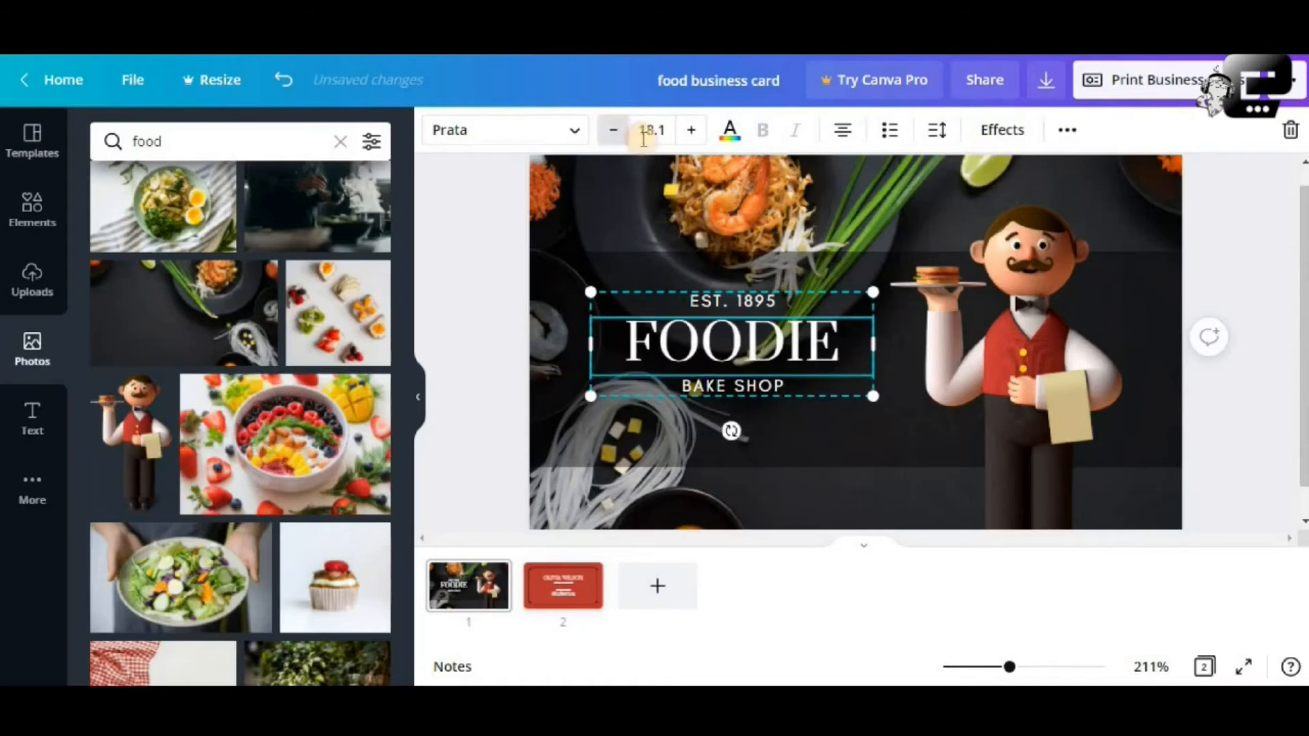
left_click(615, 131)
left_click(687, 130)
left_click(687, 130)
left_click(687, 131)
left_click(686, 130)
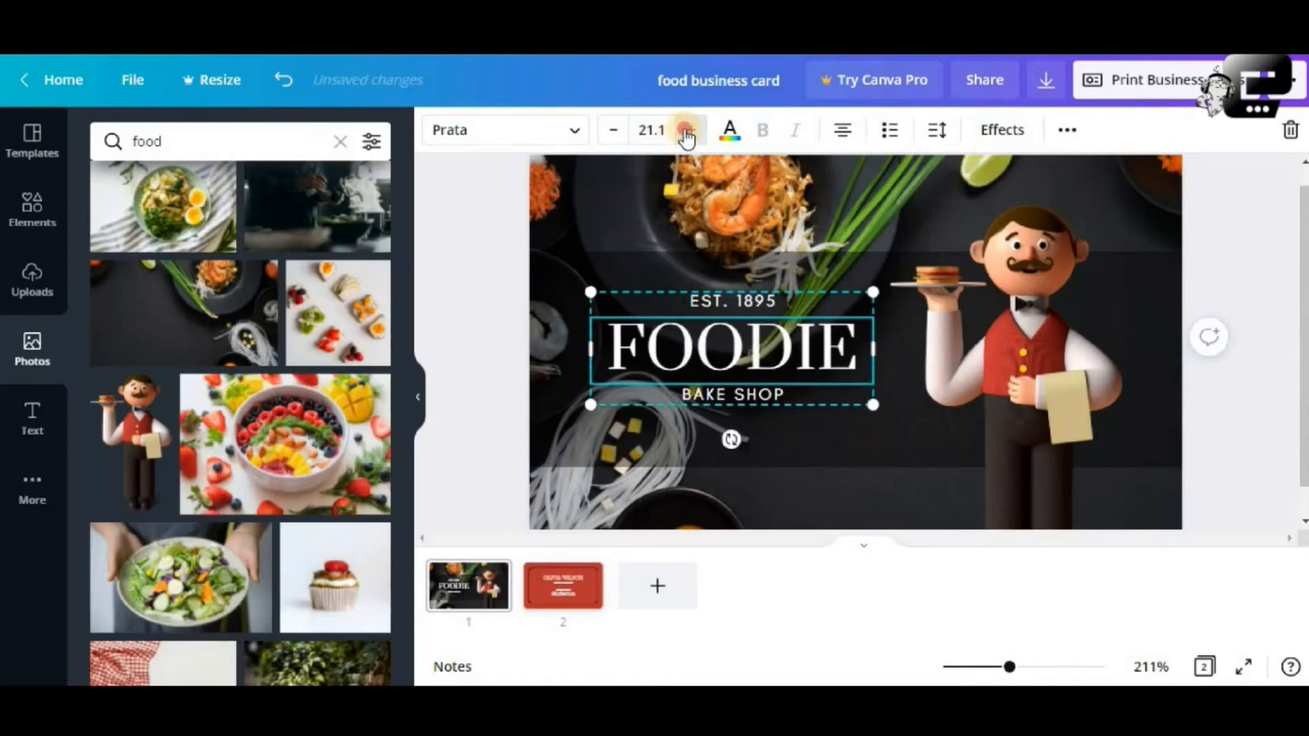
left_click(686, 130)
left_click(686, 130)
left_click(686, 131)
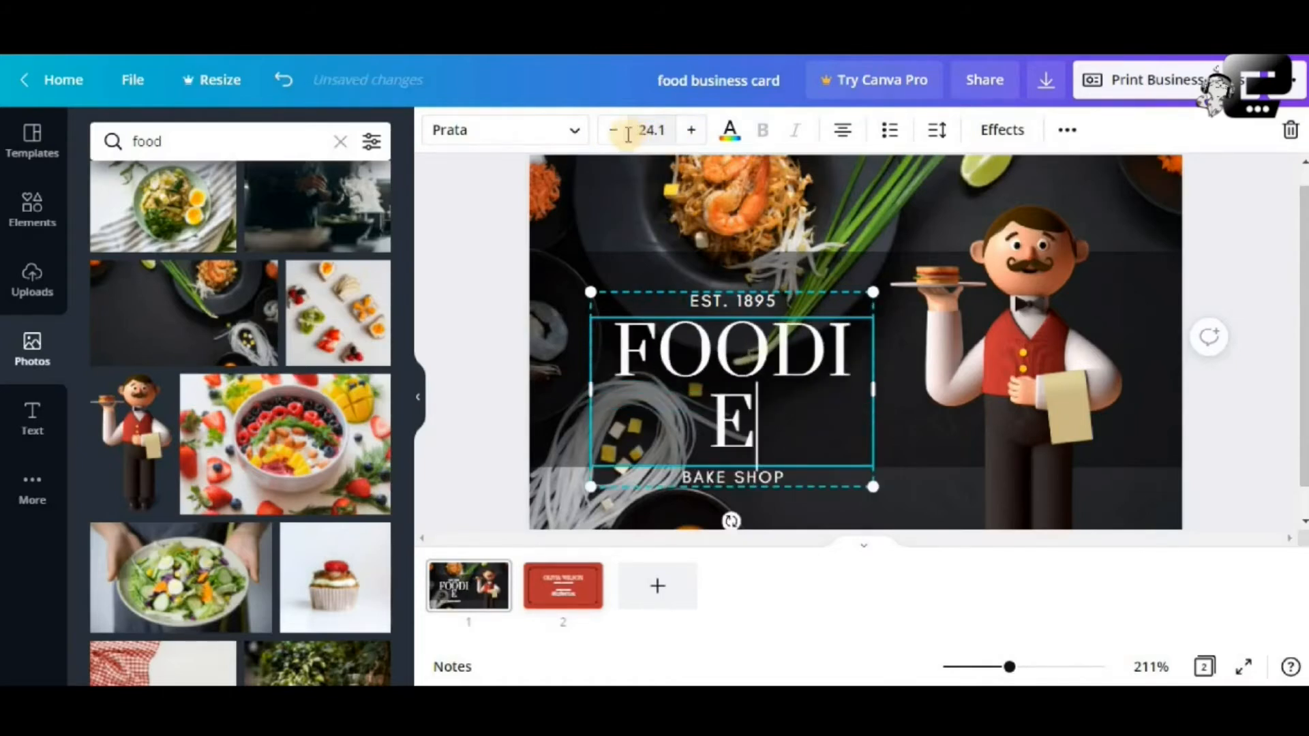
left_click(613, 130)
Set the FOODIE title's font size to 24 and widen its text box until the word fits on one line.
left_click(641, 131)
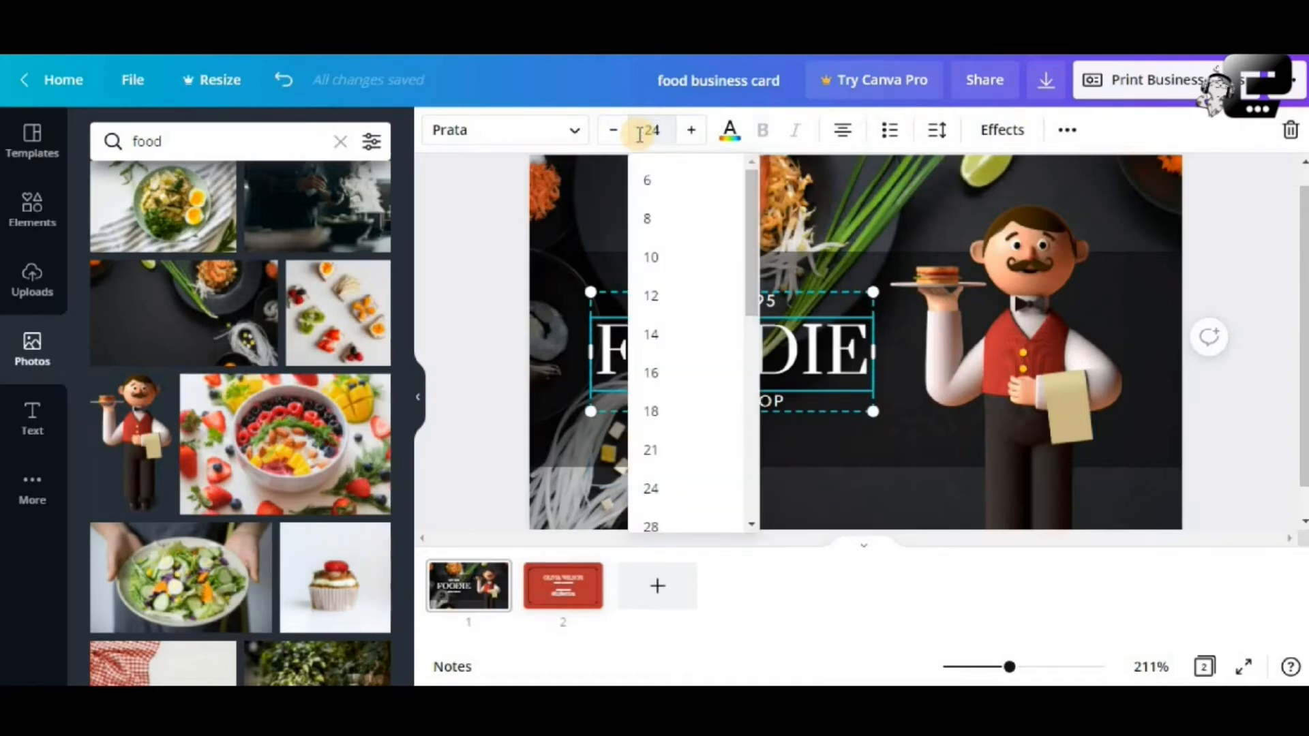
type("24")
key("Return")
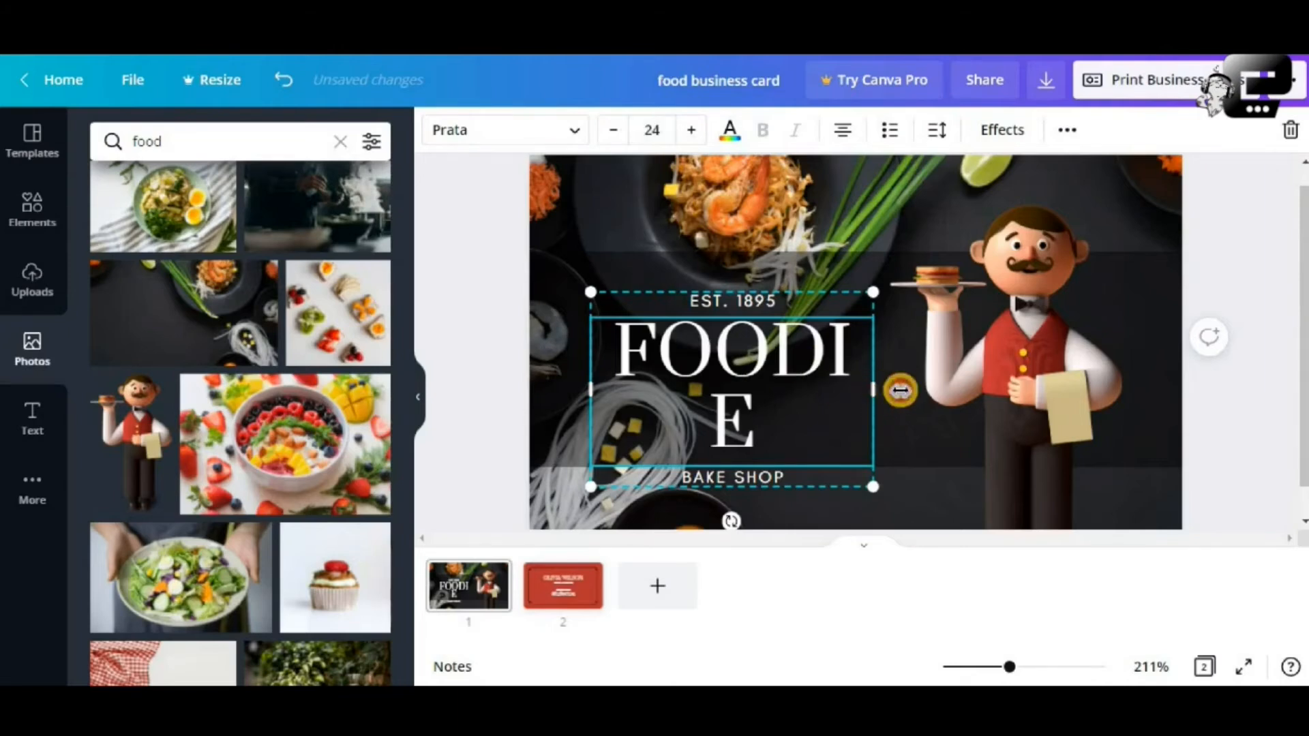
left_click_drag(900, 390, 915, 386)
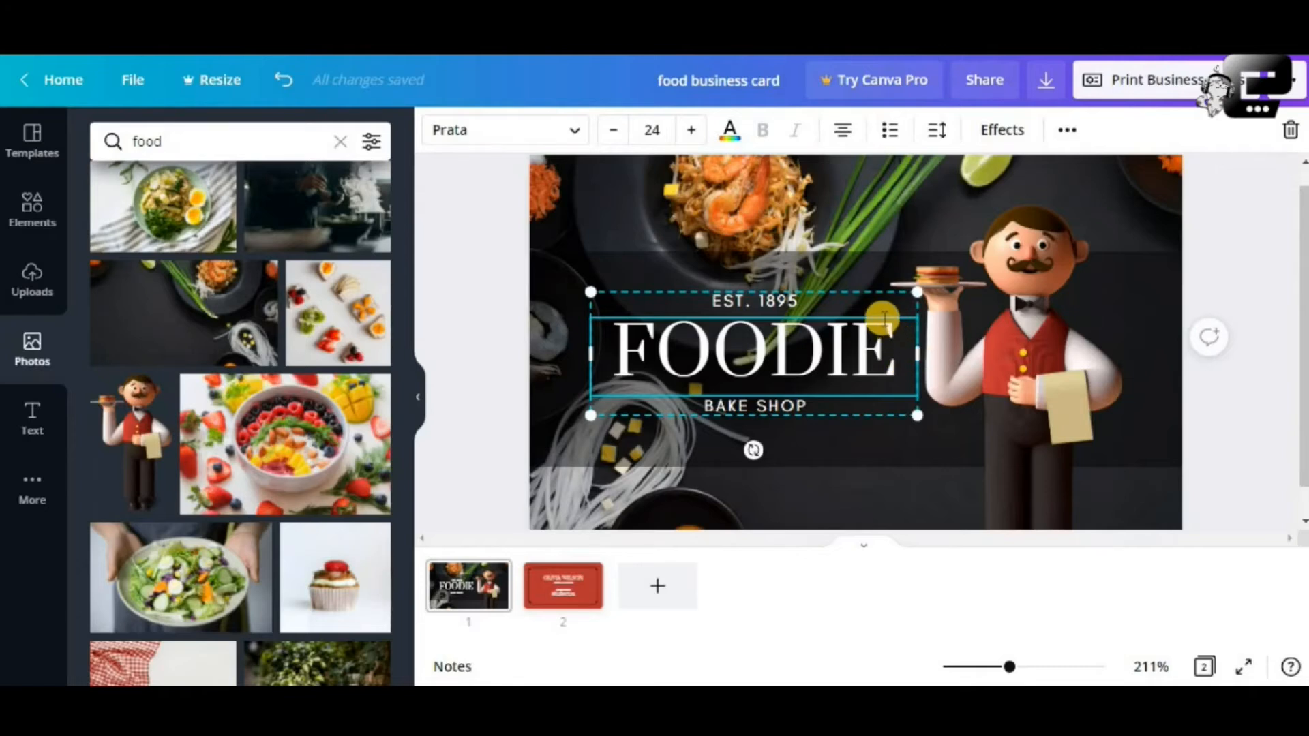
left_click(713, 344)
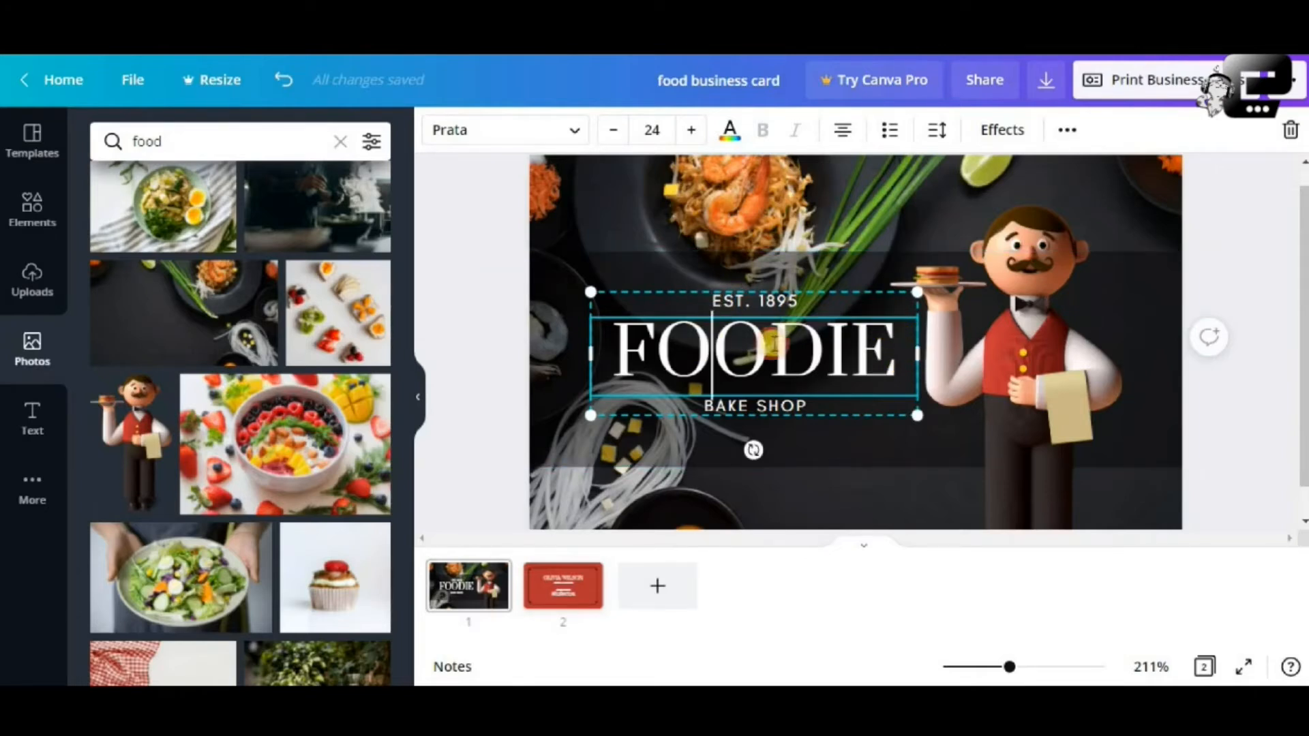
left_click(1258, 429)
Try Abhaya Libre Regular and Aileron Regular as the font of the FOODIE title.
left_click(677, 351)
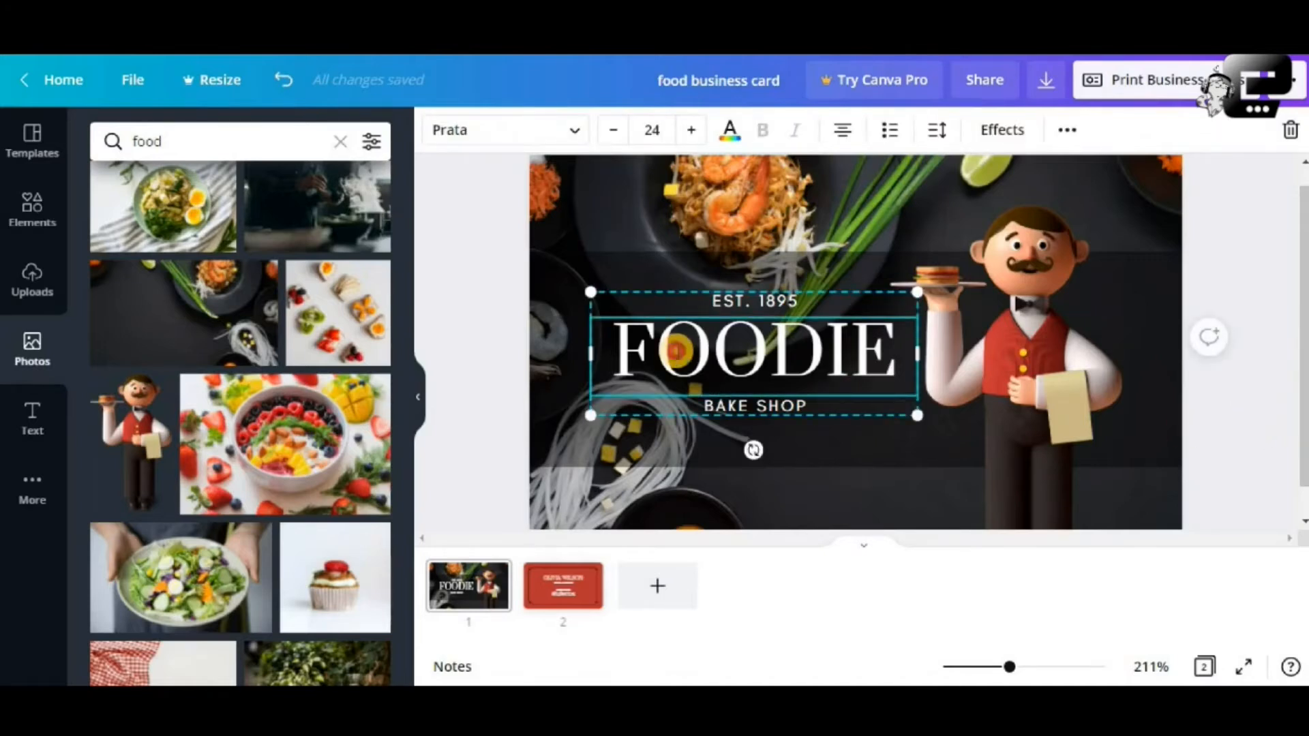
double_click(677, 350)
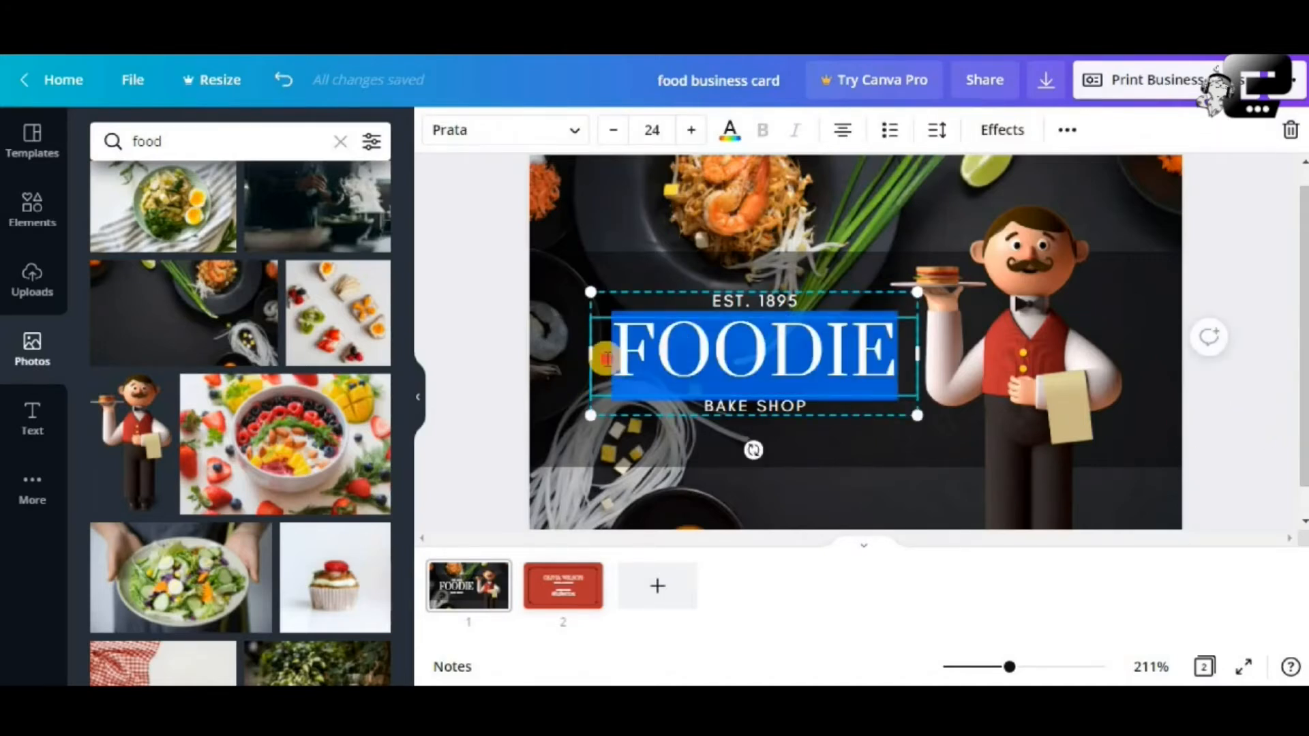
left_click(606, 359)
left_click(458, 133)
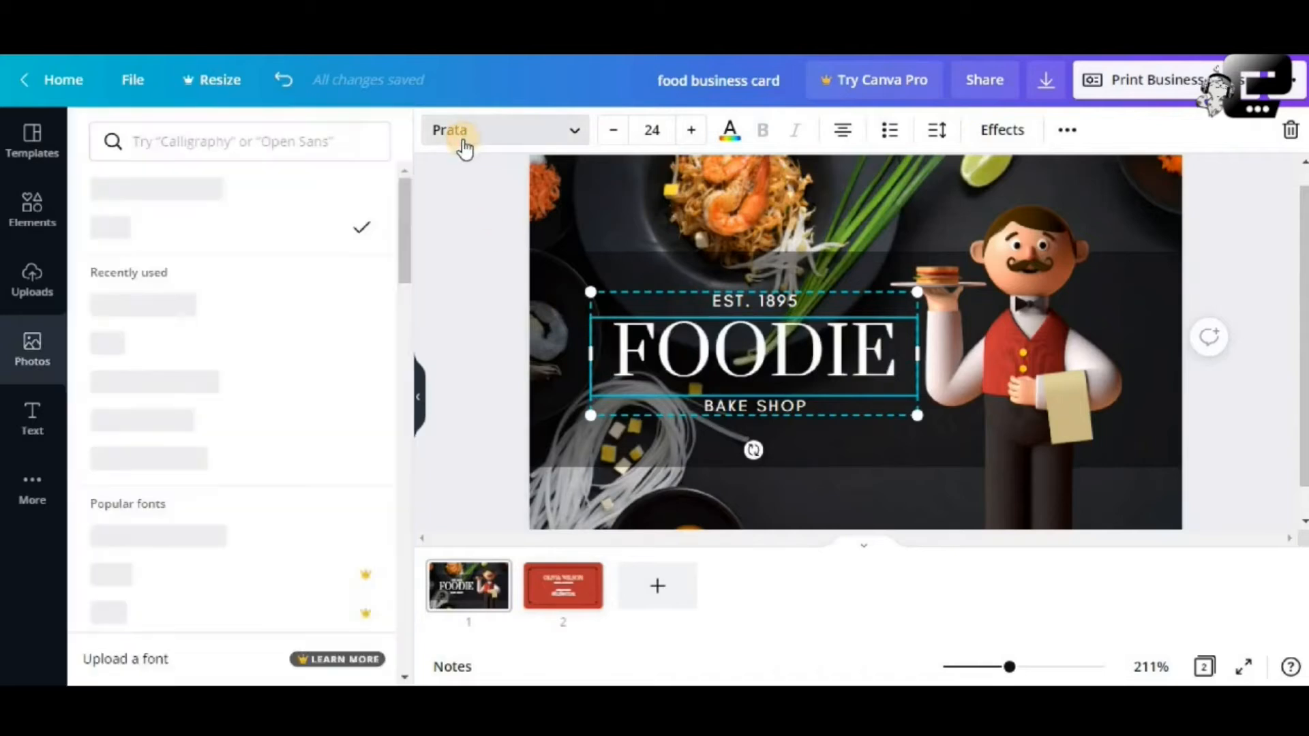
scroll(270, 307, "down", 4)
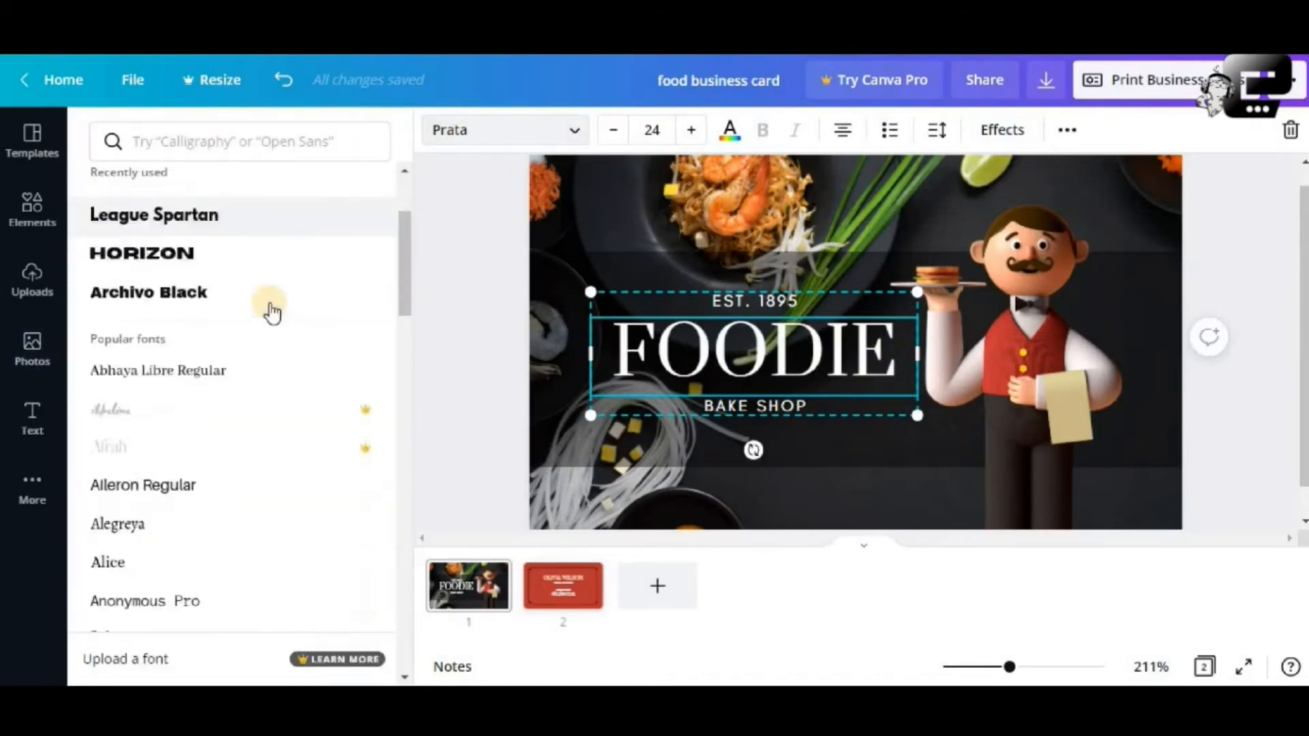
scroll(269, 304, "up", 3)
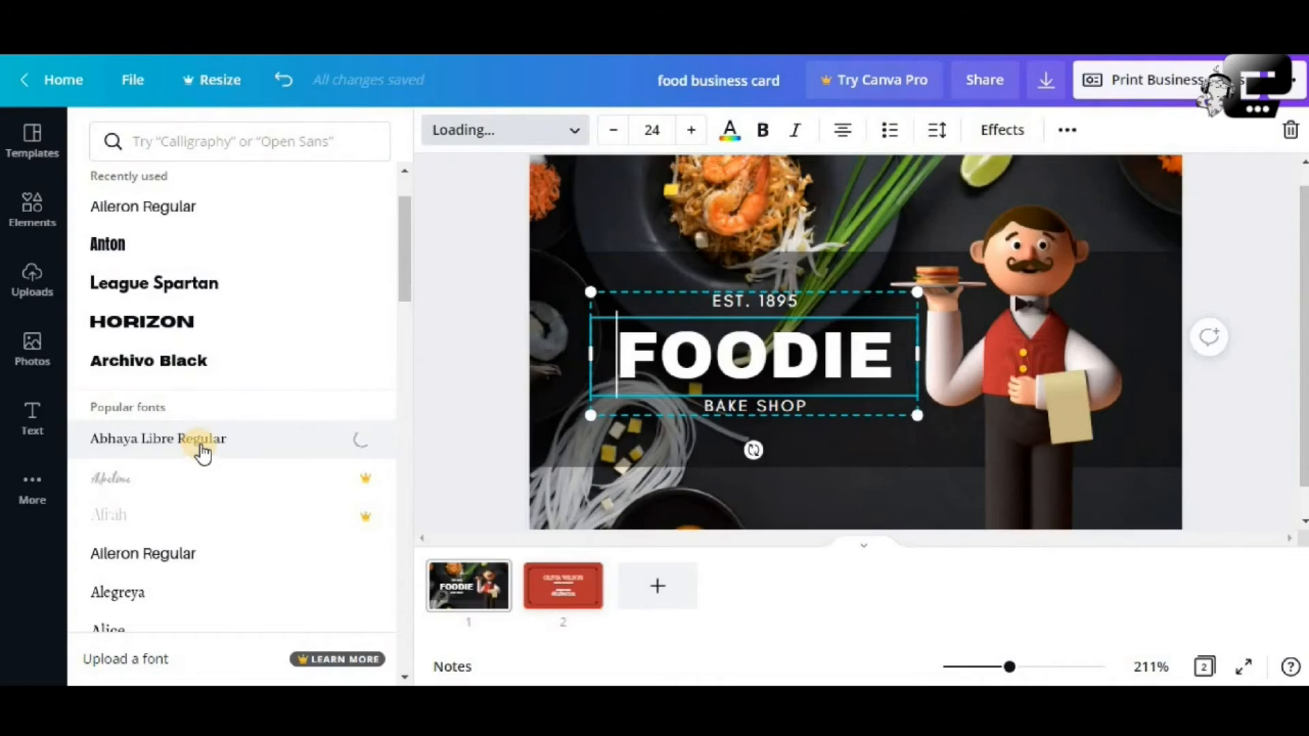
left_click(185, 555)
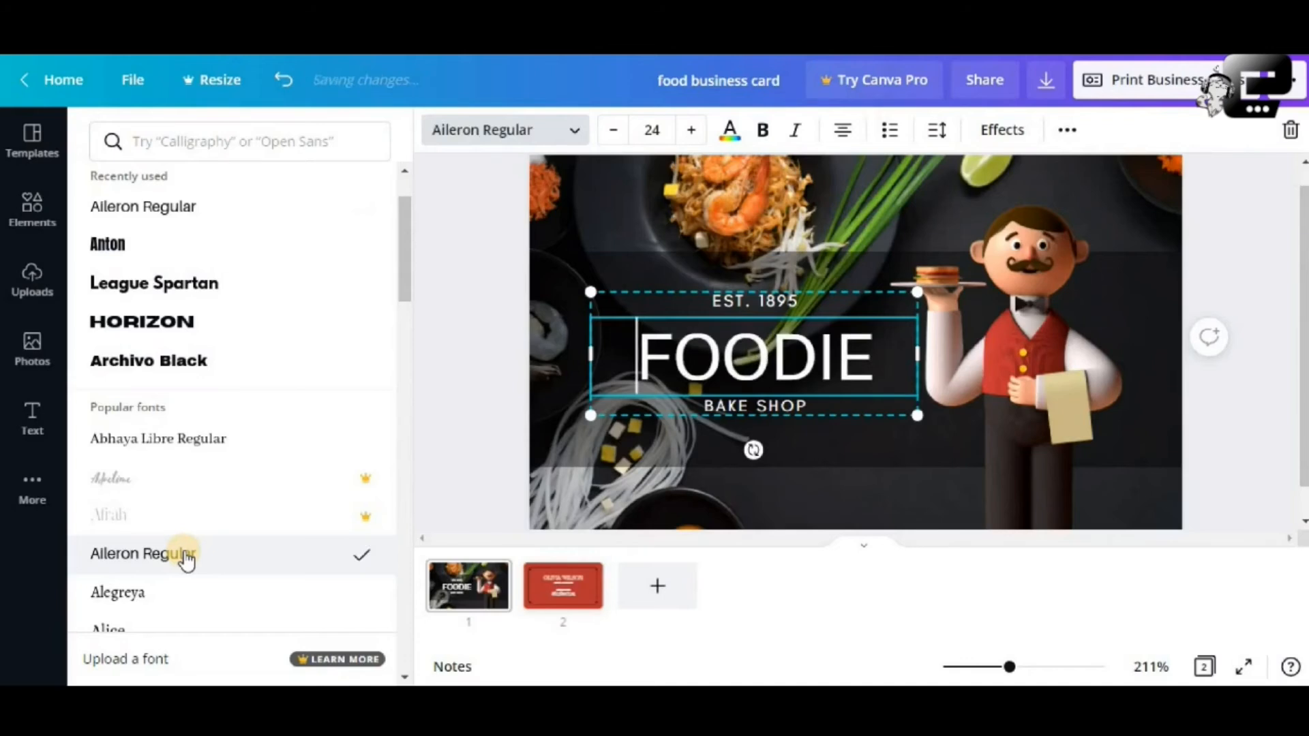
Try the Alice font on the FOODIE title and change it to Bebas Neue.
scroll(183, 555, "down", 4)
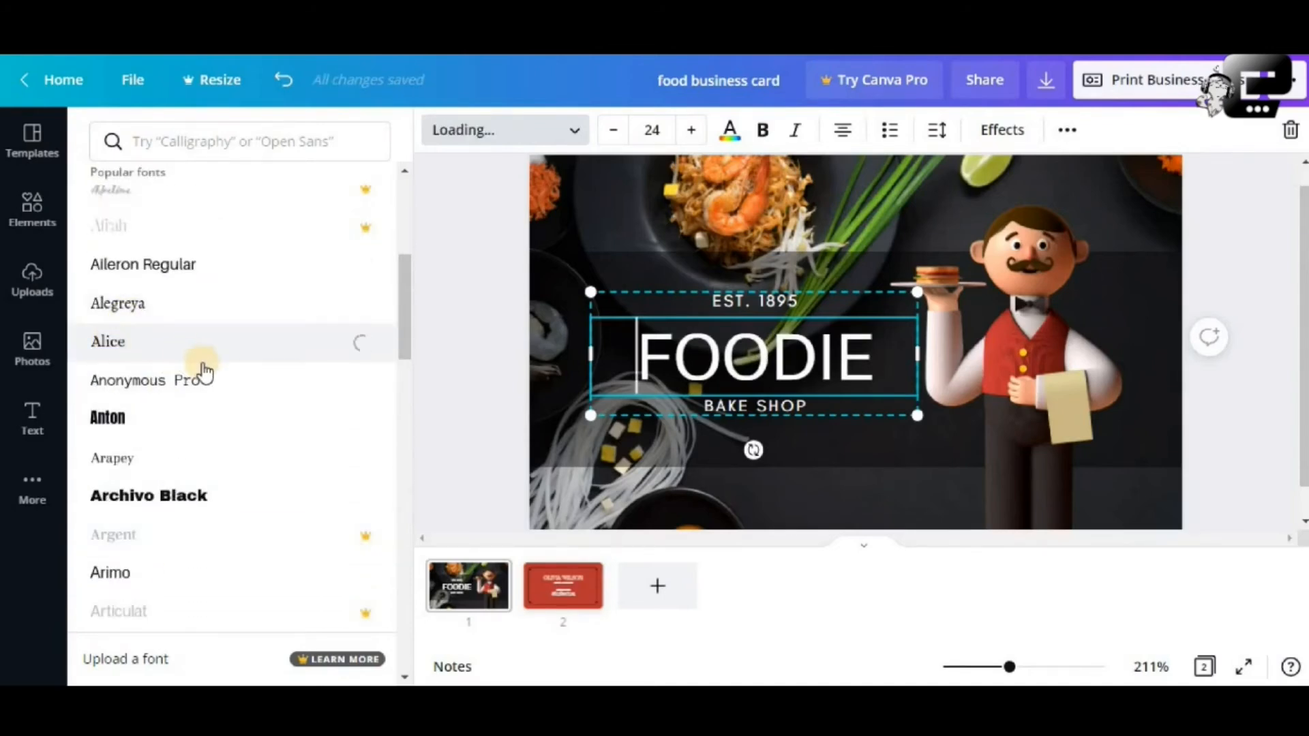
scroll(152, 428, "down", 3)
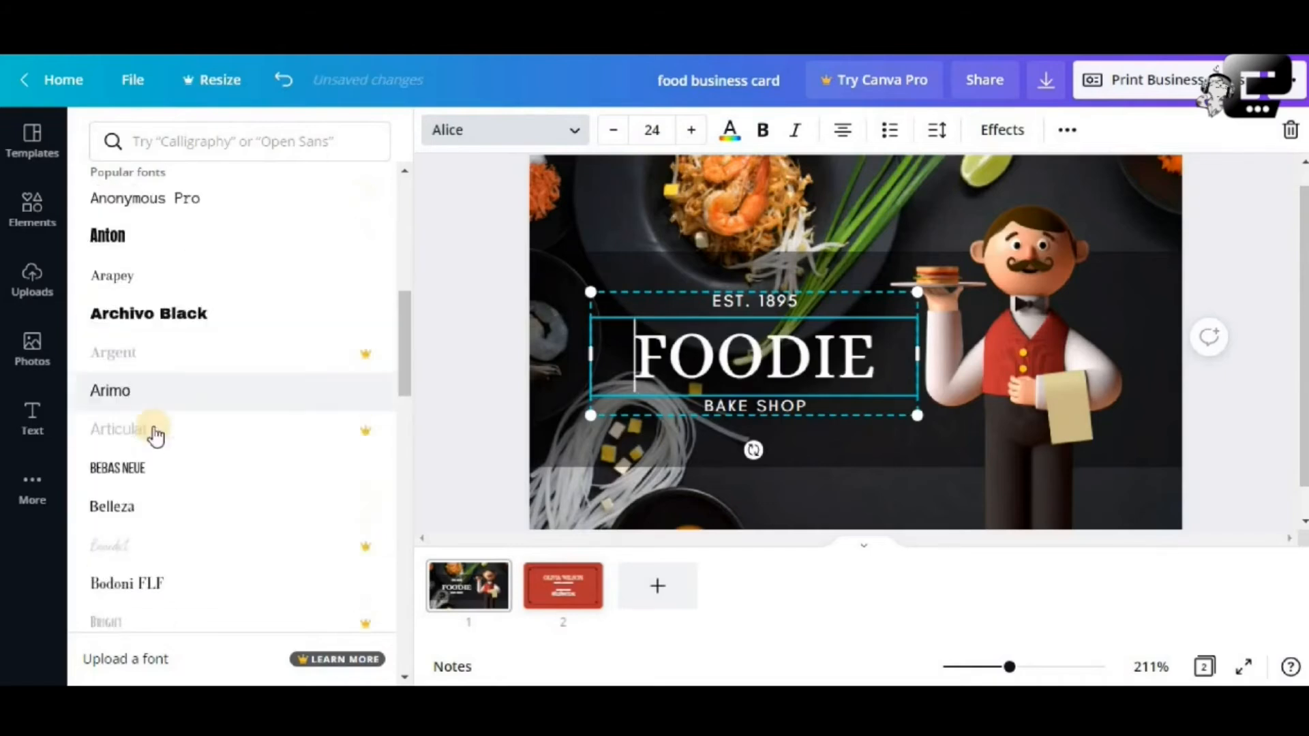
scroll(155, 436, "down", 2)
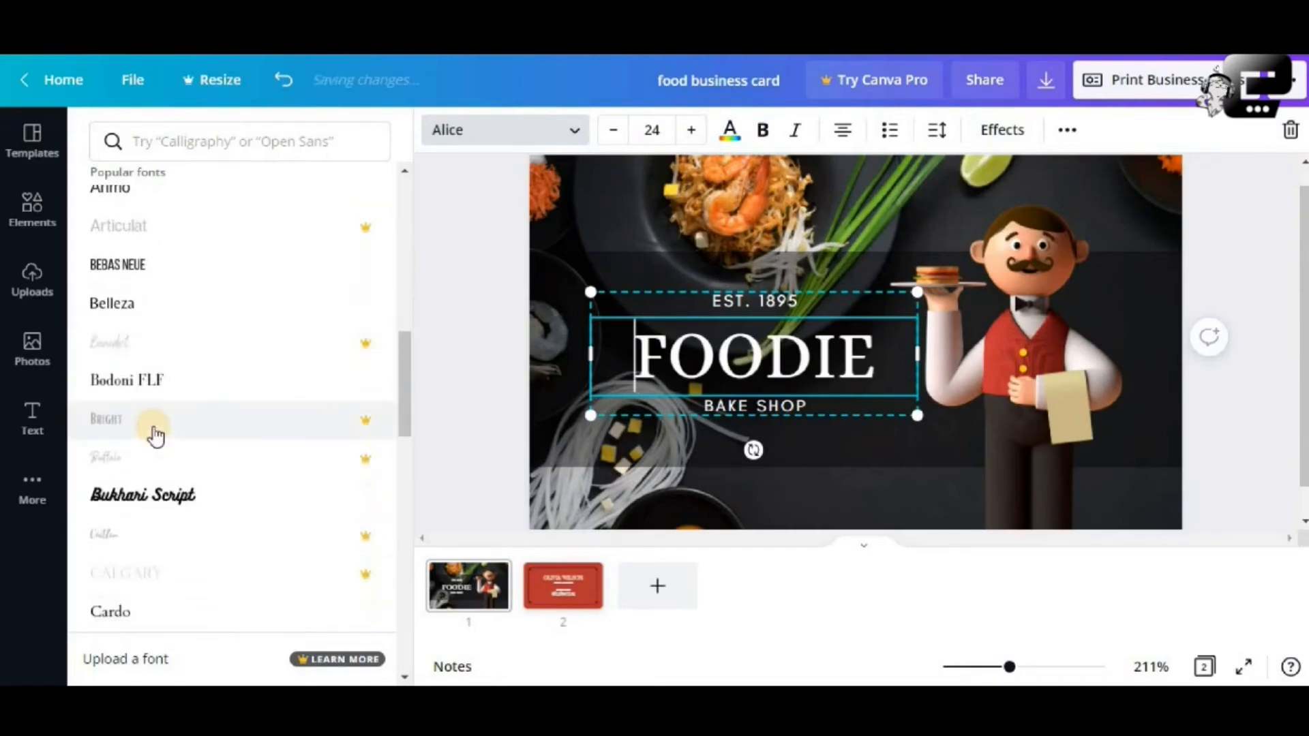
left_click(142, 270)
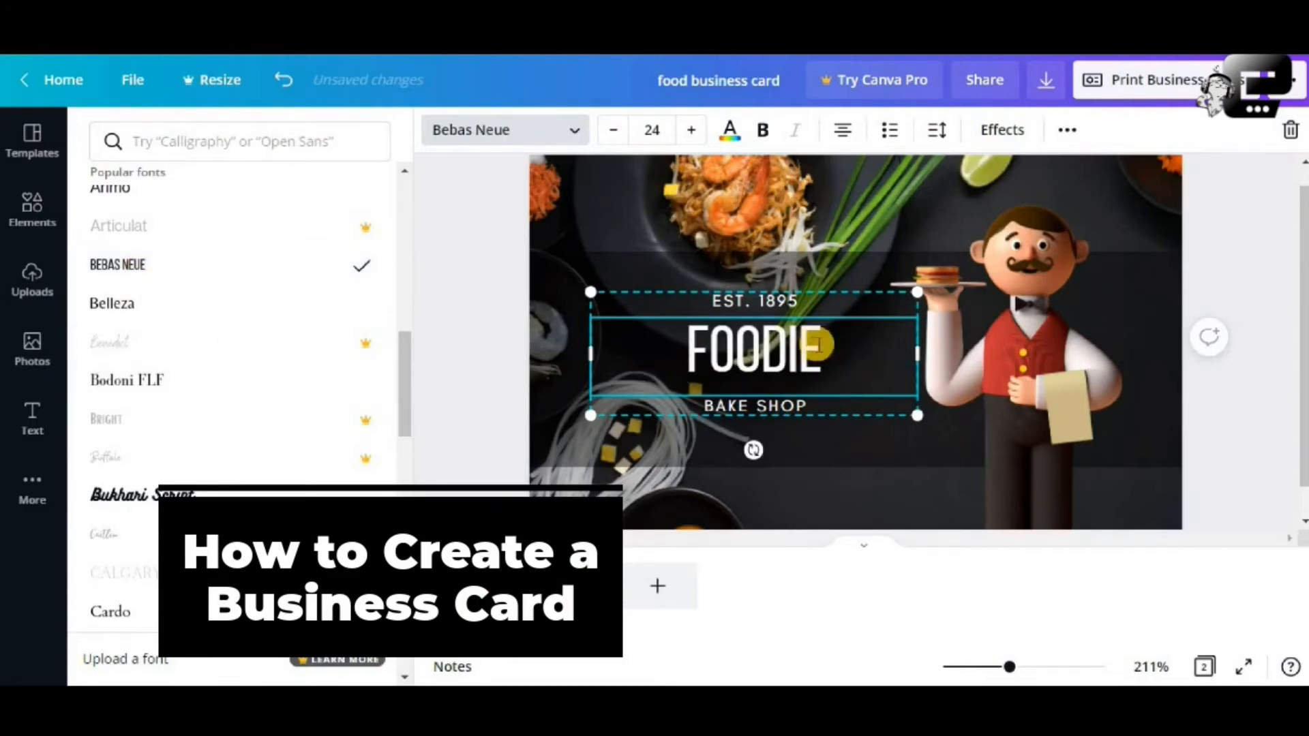
Try font size 50 for the FOODIE title and reduce it to 45.
left_click_drag(818, 346, 666, 351)
left_click(847, 370)
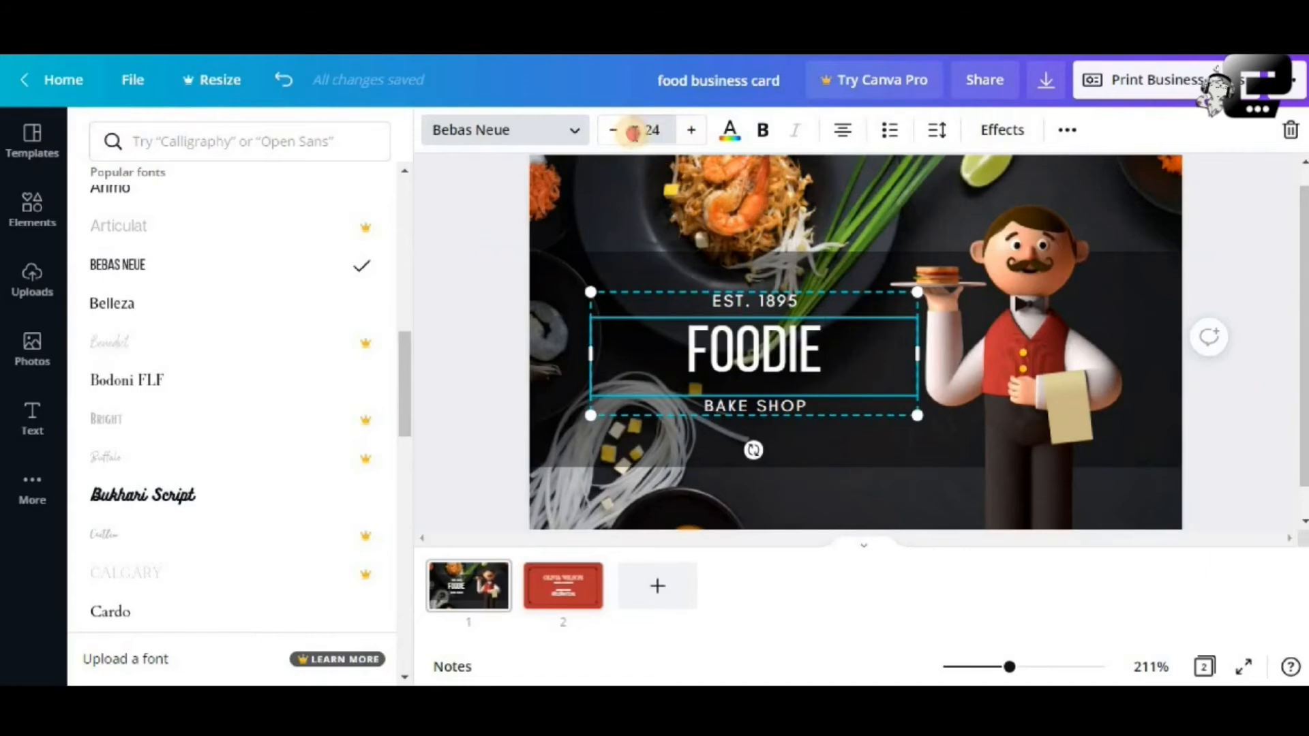
left_click(665, 133)
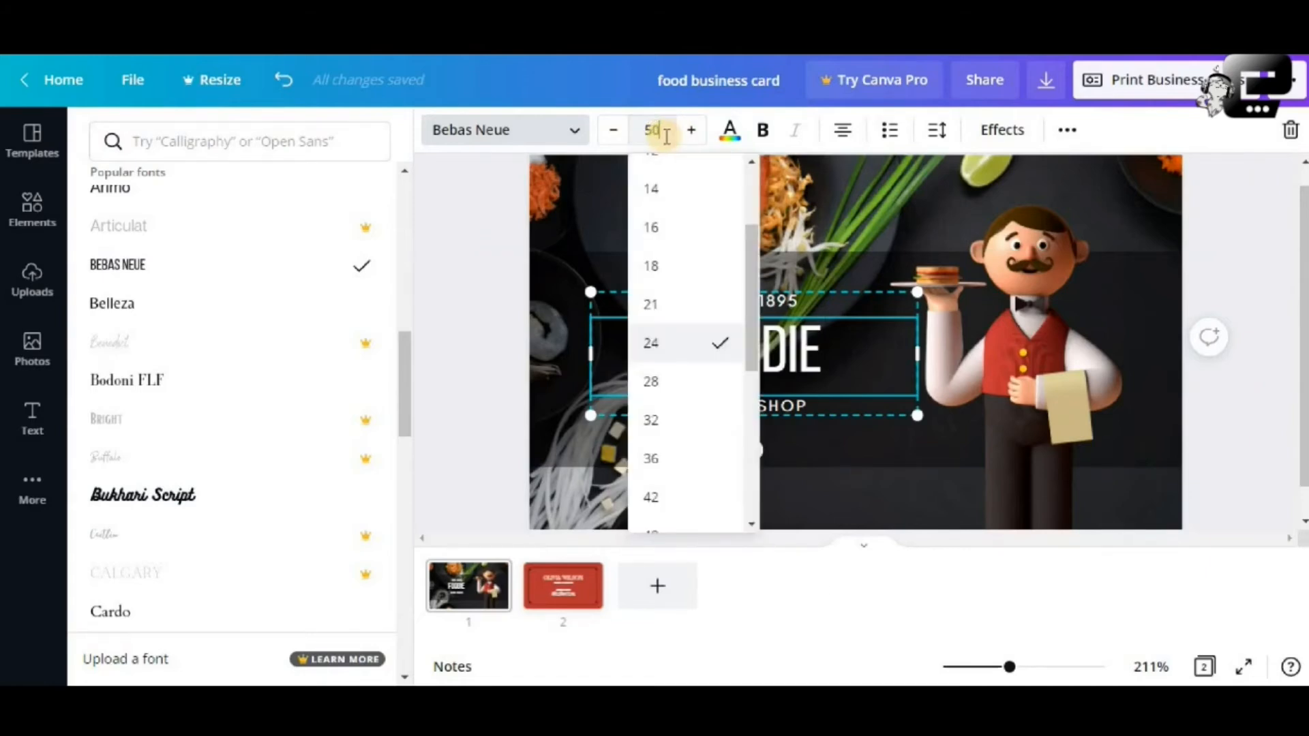
key("Return")
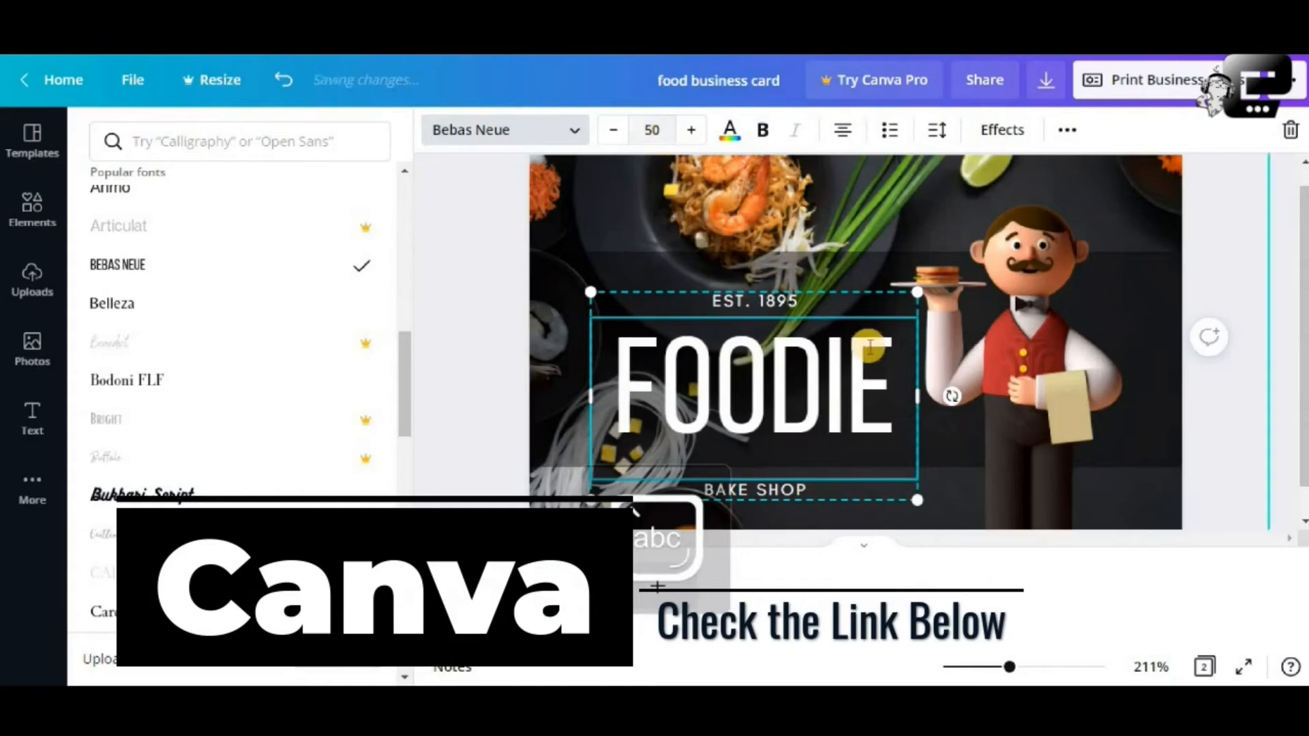
left_click(664, 130)
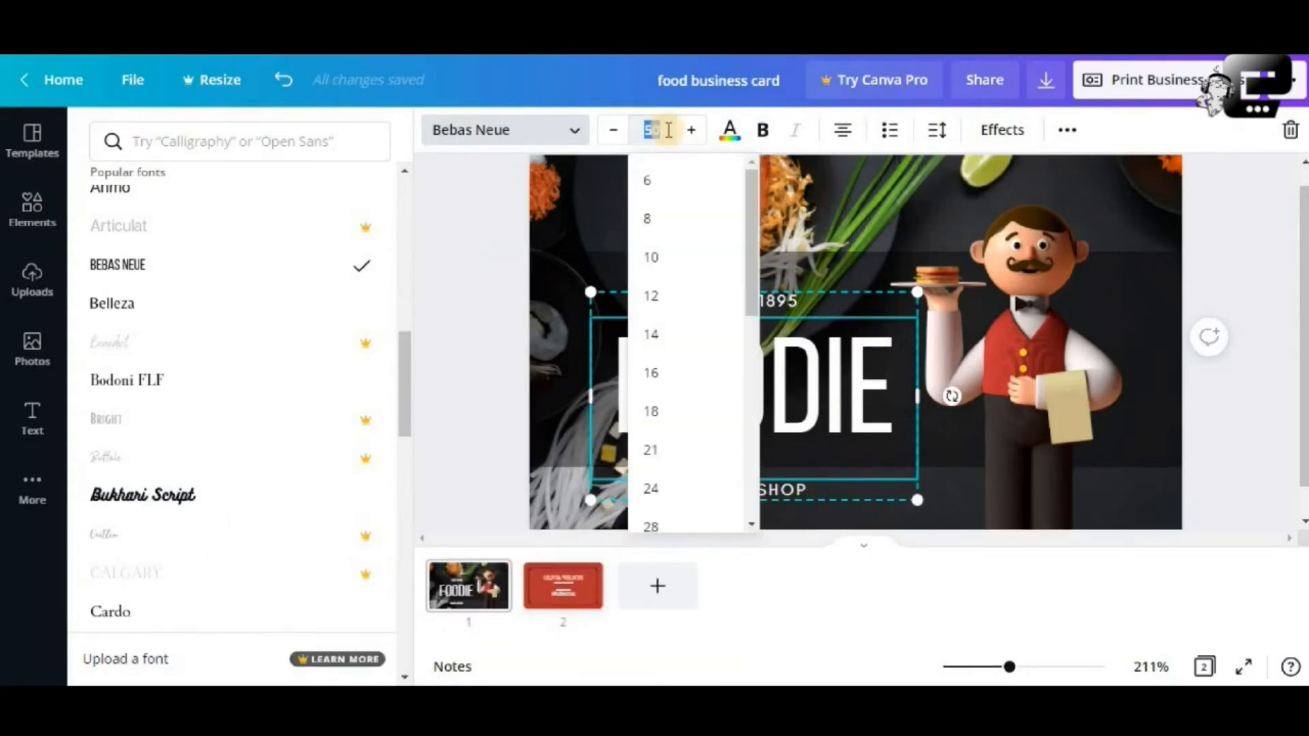
key("Return")
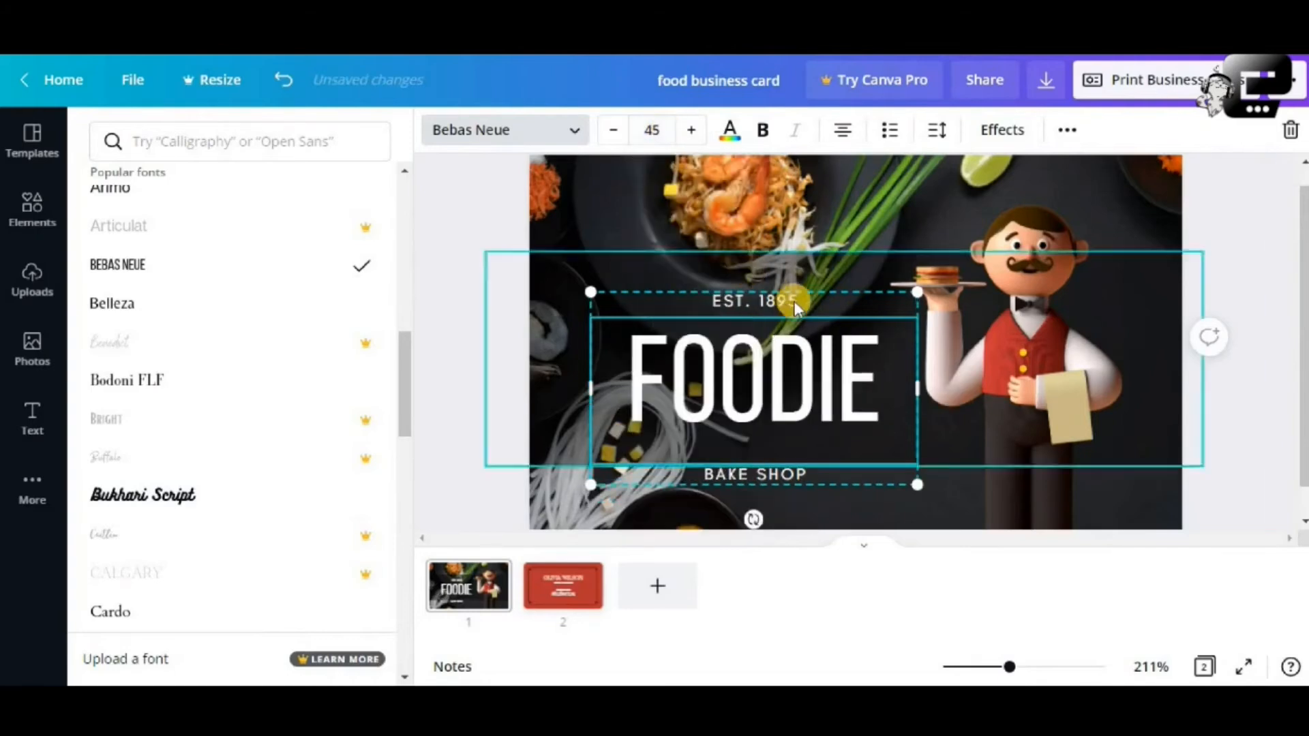
Move the grouped EST. 1895, FOODIE and BAKE SHOP text slightly up on the card and ungroup it.
left_click(804, 293)
left_click(796, 301)
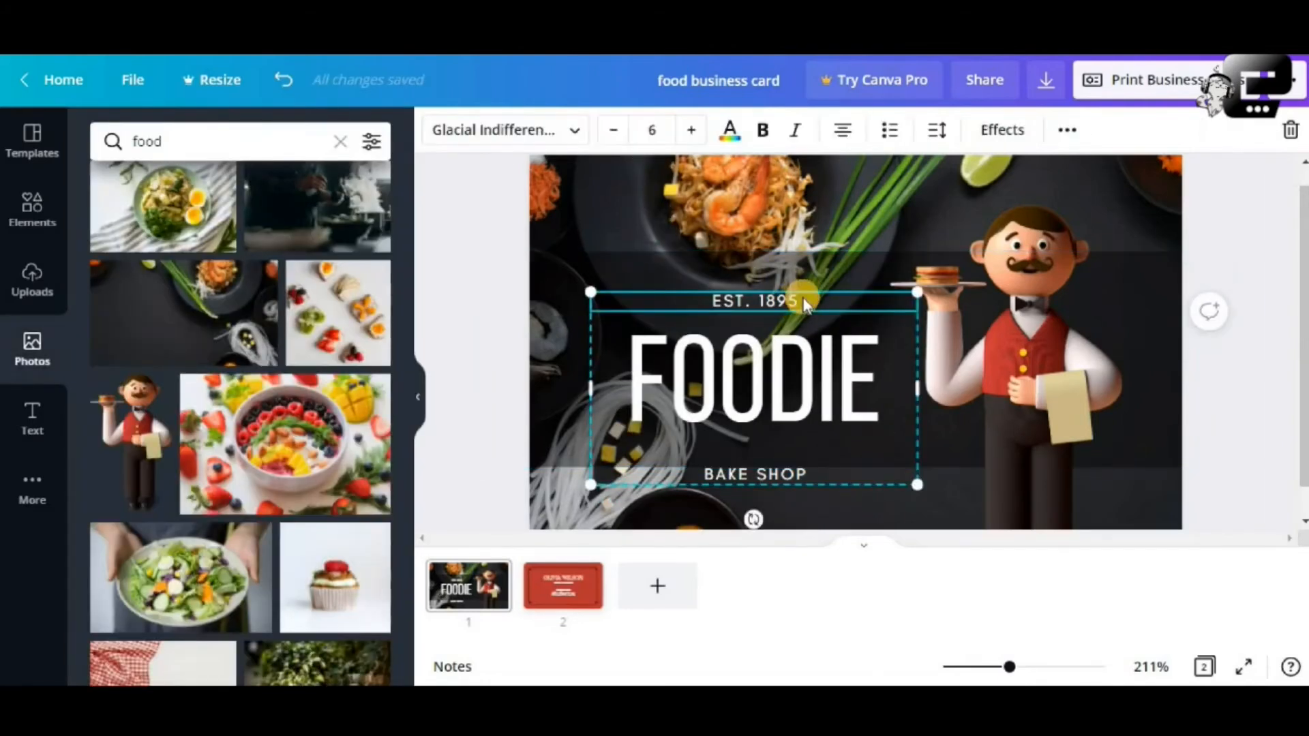
left_click(814, 298)
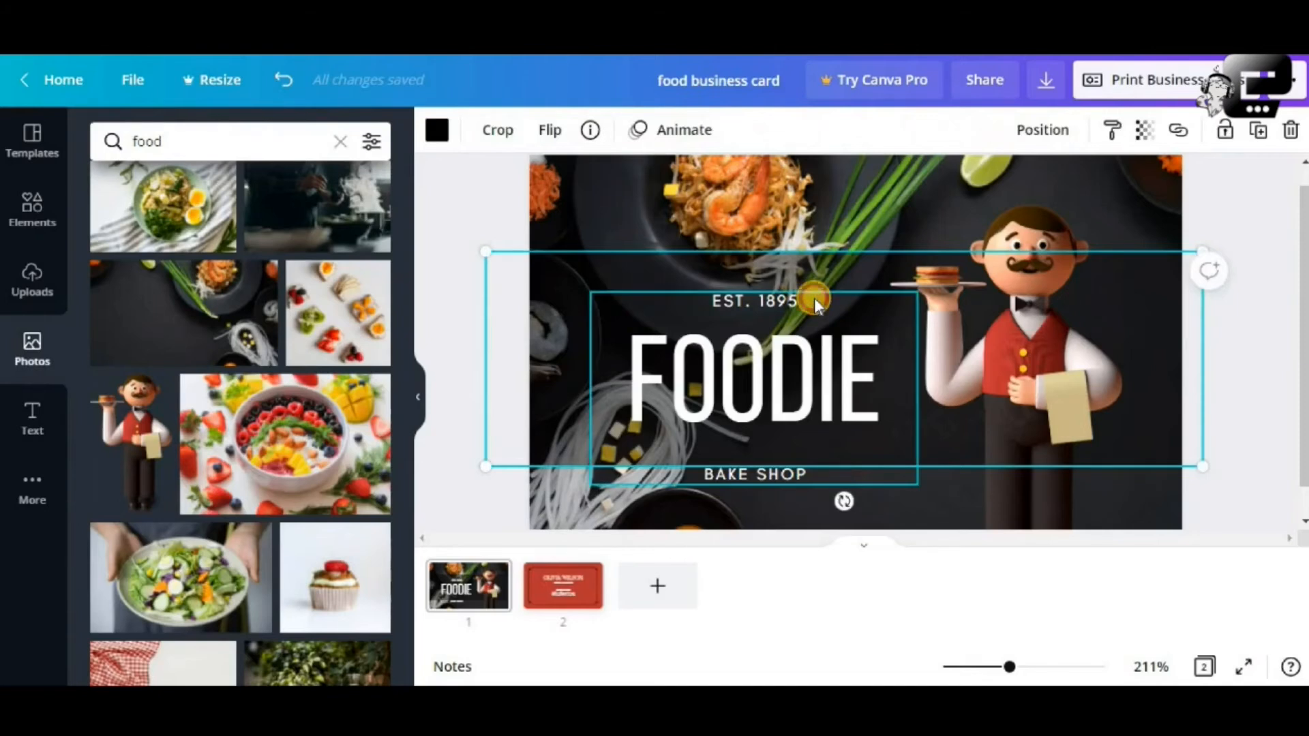
left_click(820, 296)
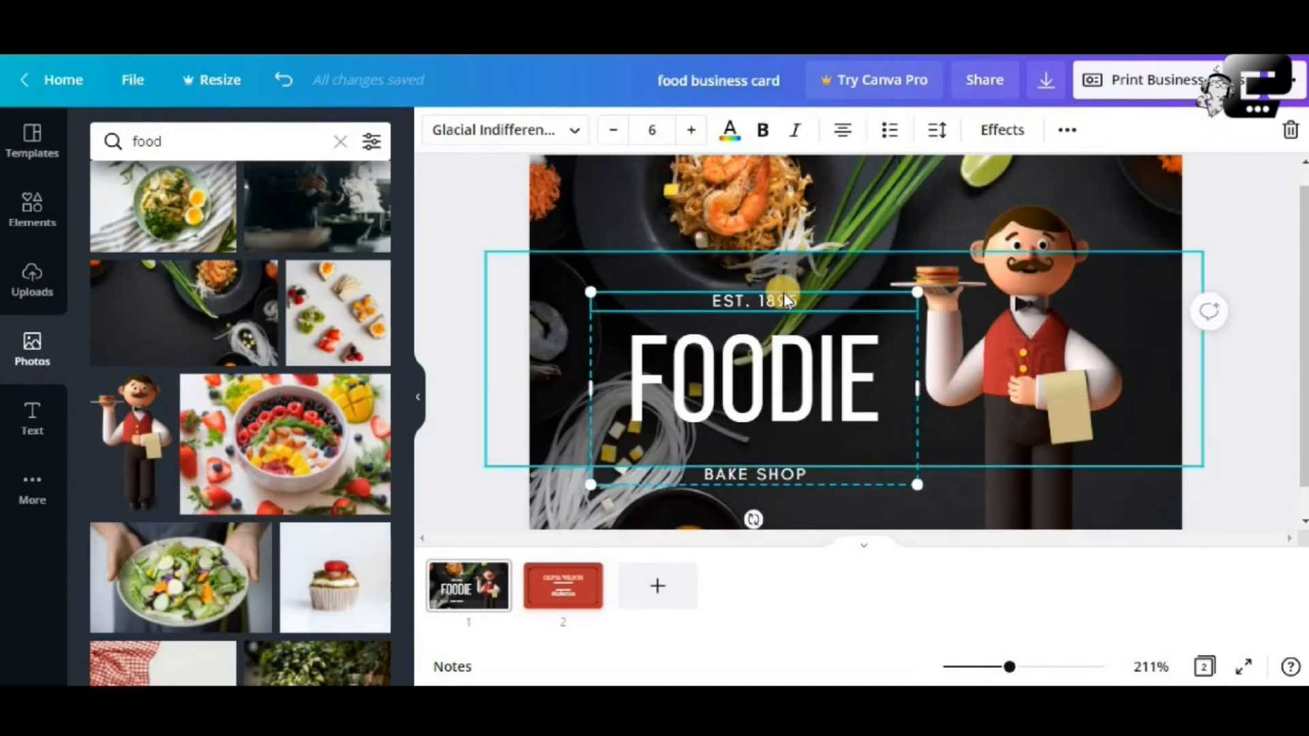
left_click(643, 291)
left_click(644, 292)
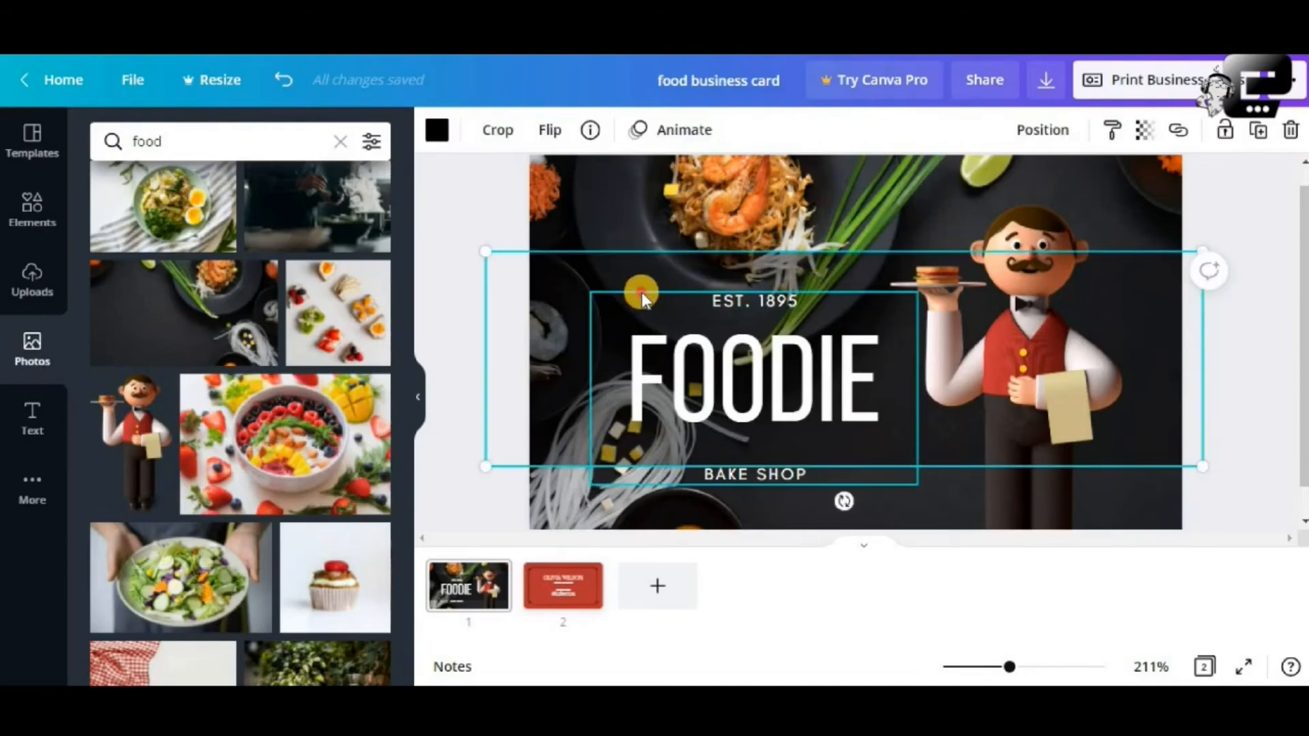
left_click_drag(640, 292, 646, 264)
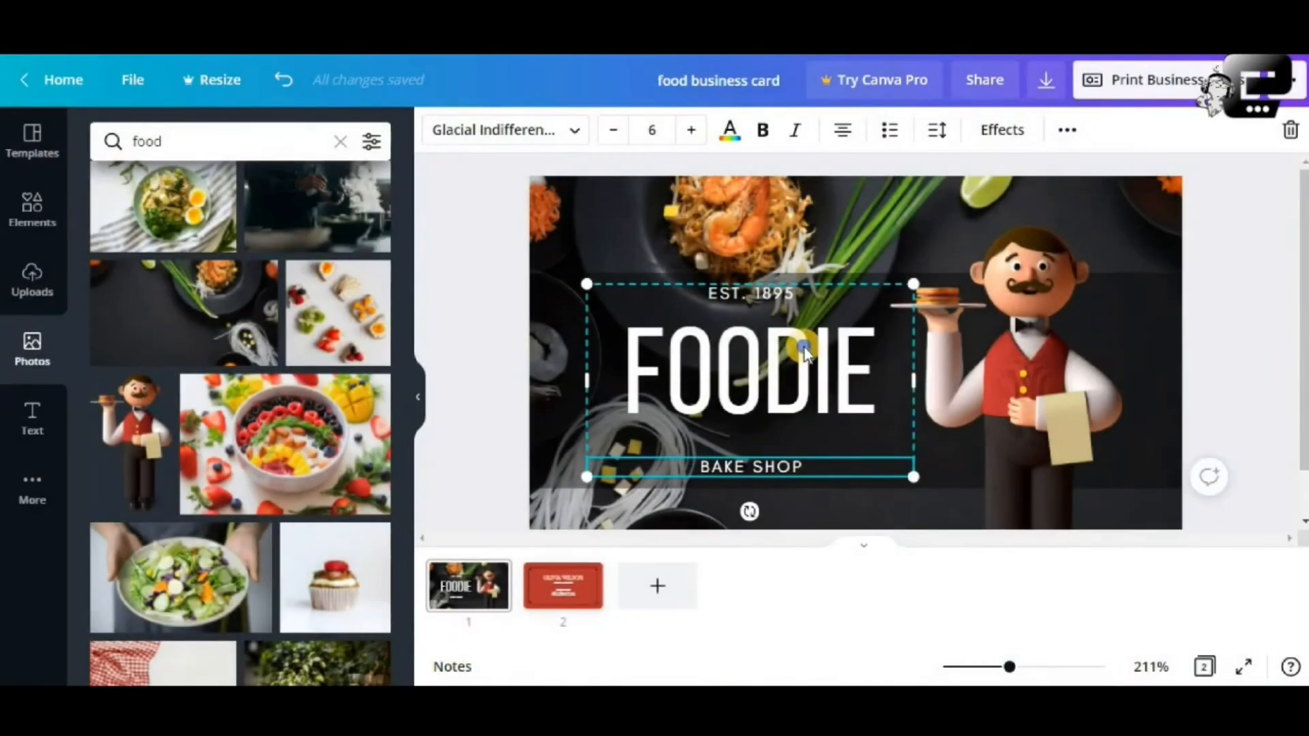
right_click(804, 348)
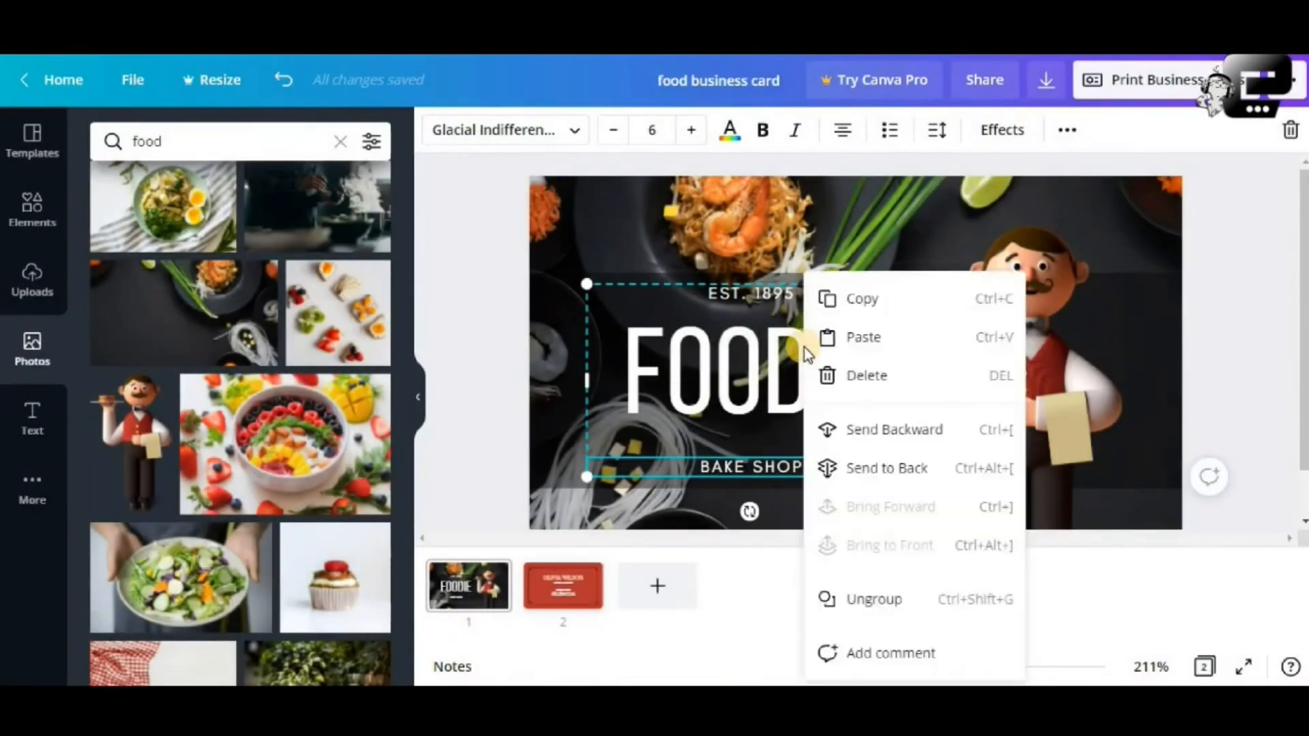
left_click(890, 603)
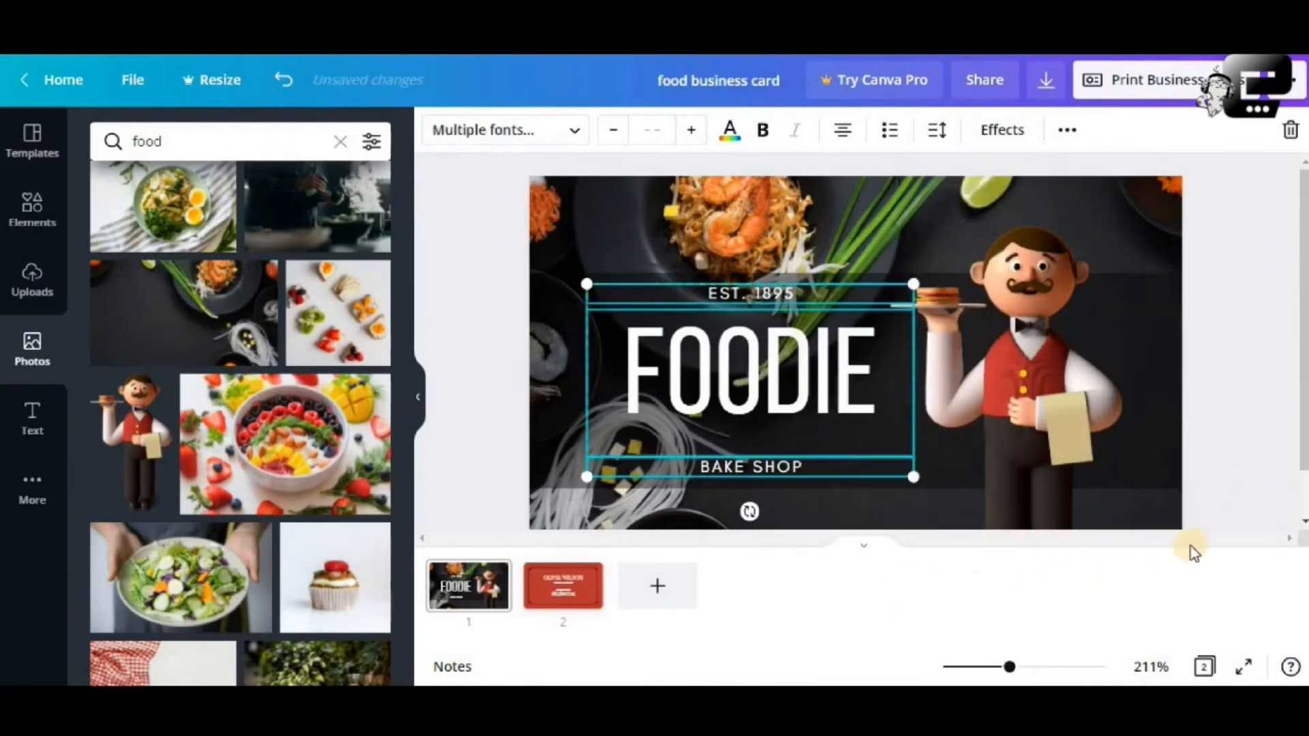
Move the BAKE SHOP line up to sit directly beneath the FOODIE title.
left_click(861, 473)
left_click(824, 461)
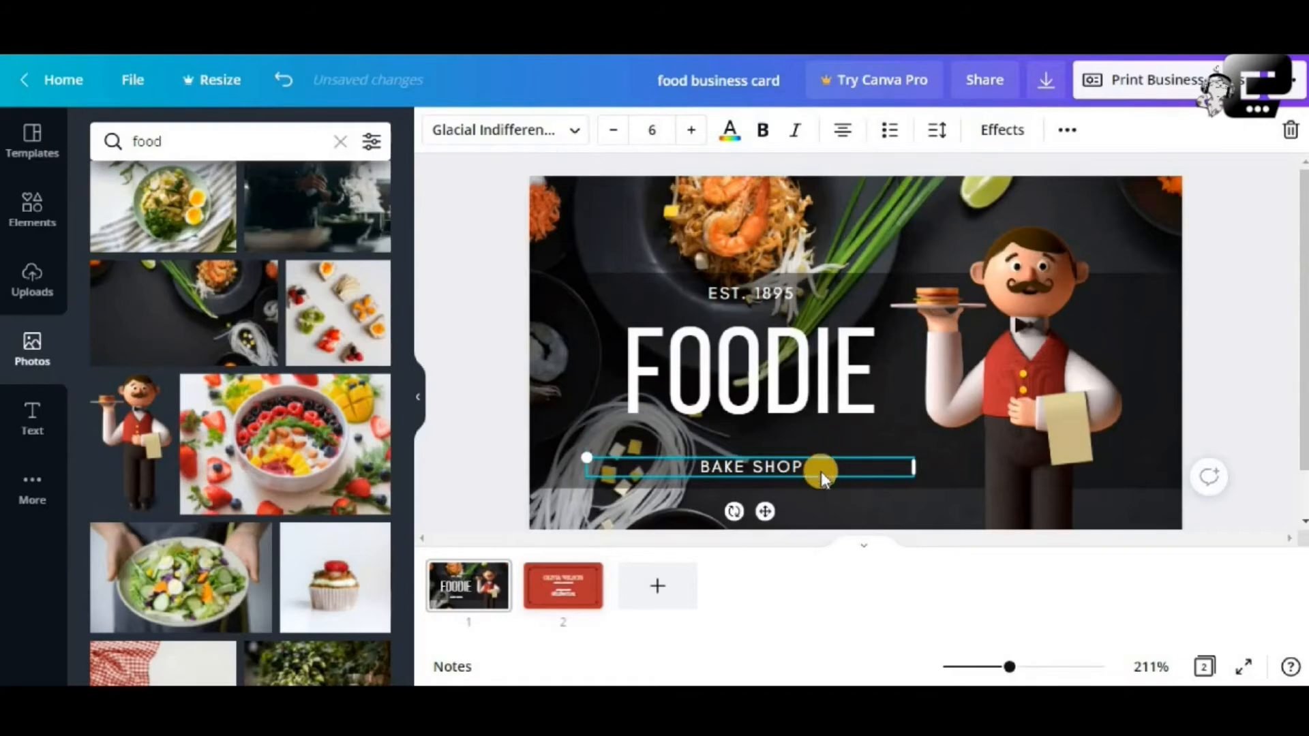
left_click(823, 469)
left_click_drag(824, 469, 821, 440)
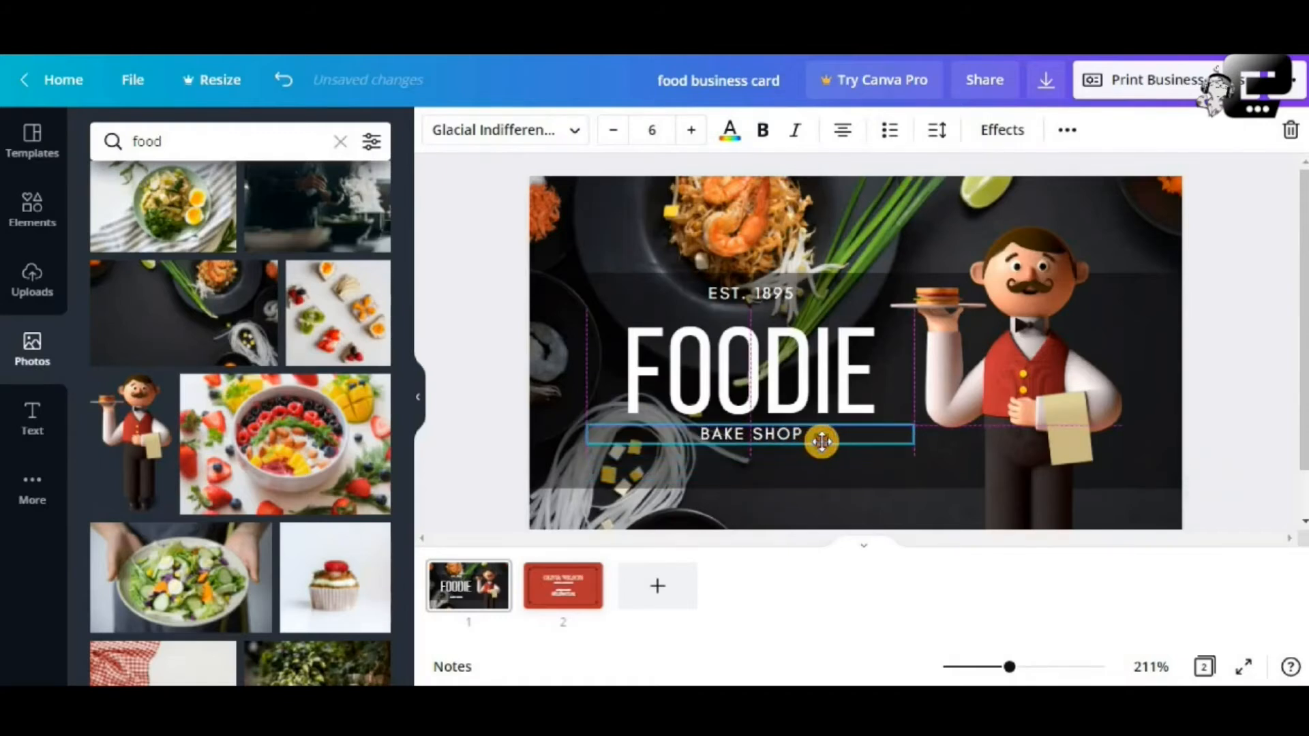
Move the EST. 1895 line down to just above FOODIE and keep BAKE SHOP aligned directly beneath the title.
left_click(782, 296)
left_click_drag(784, 304, 785, 312)
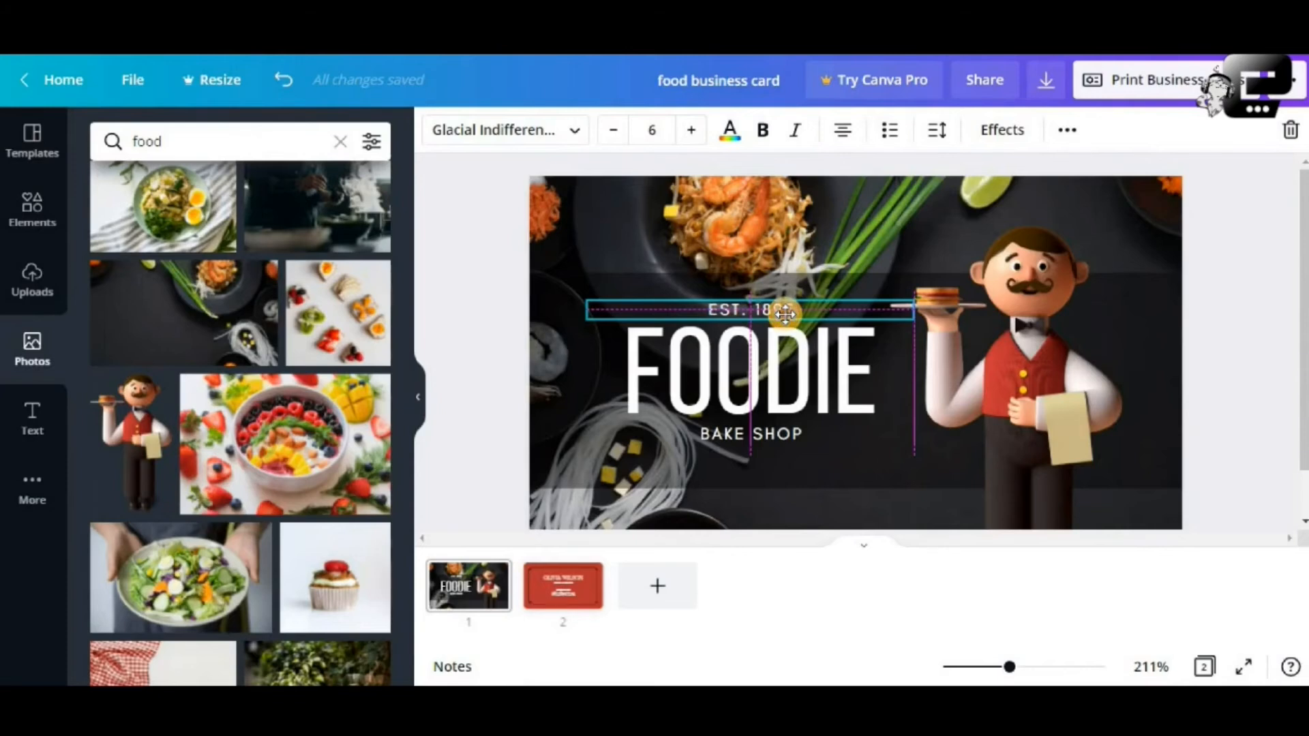
left_click(803, 377)
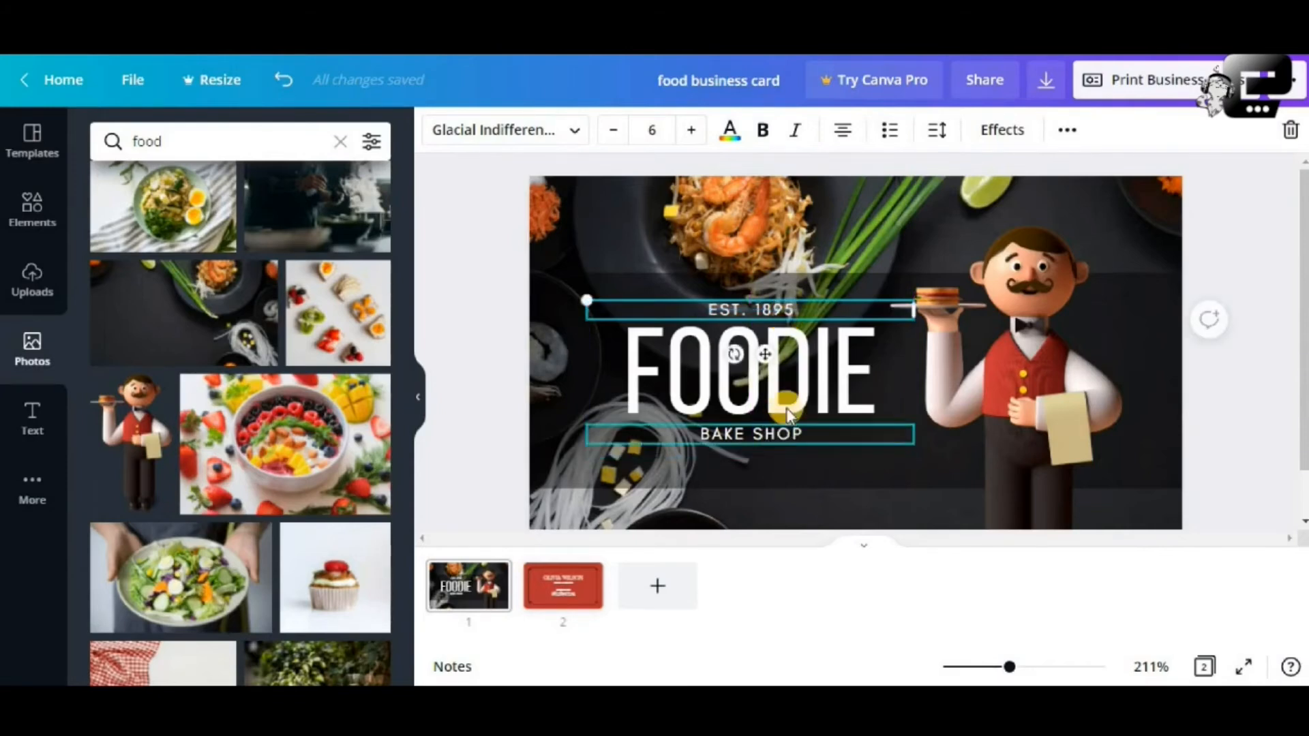
left_click(785, 435)
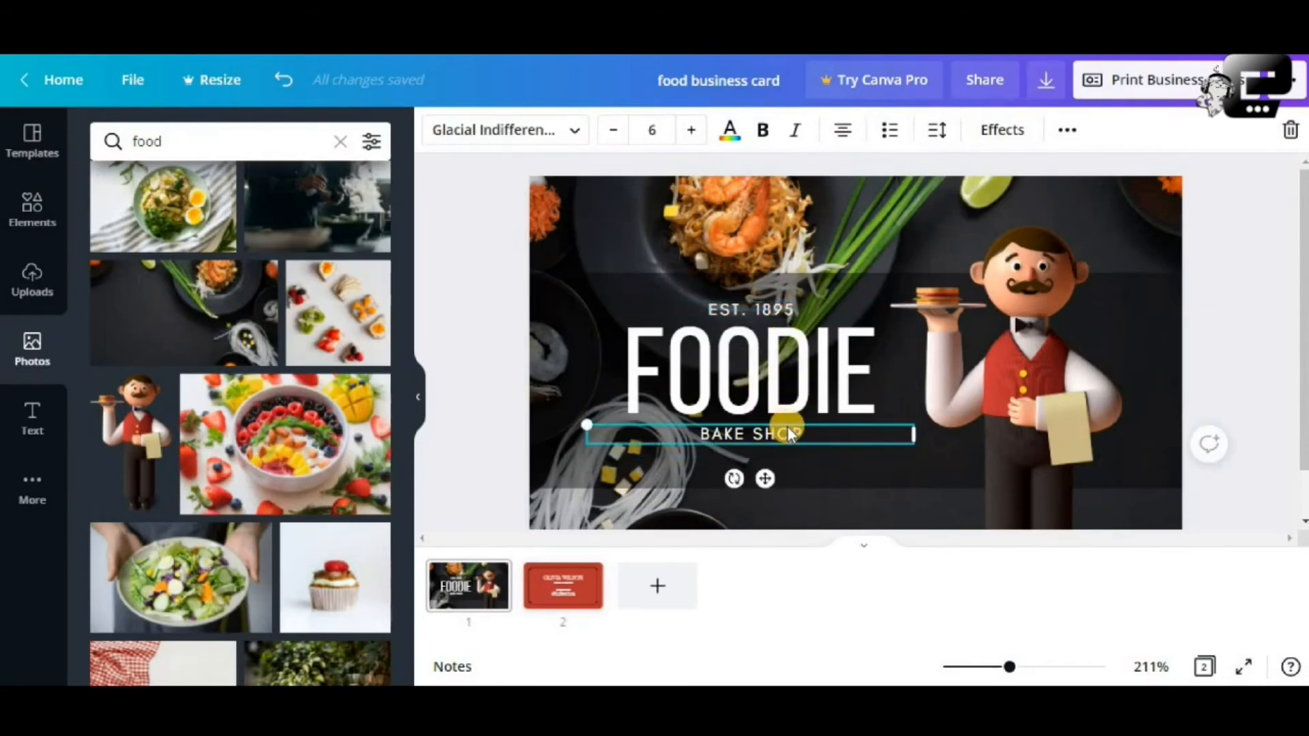
left_click_drag(789, 434, 786, 426)
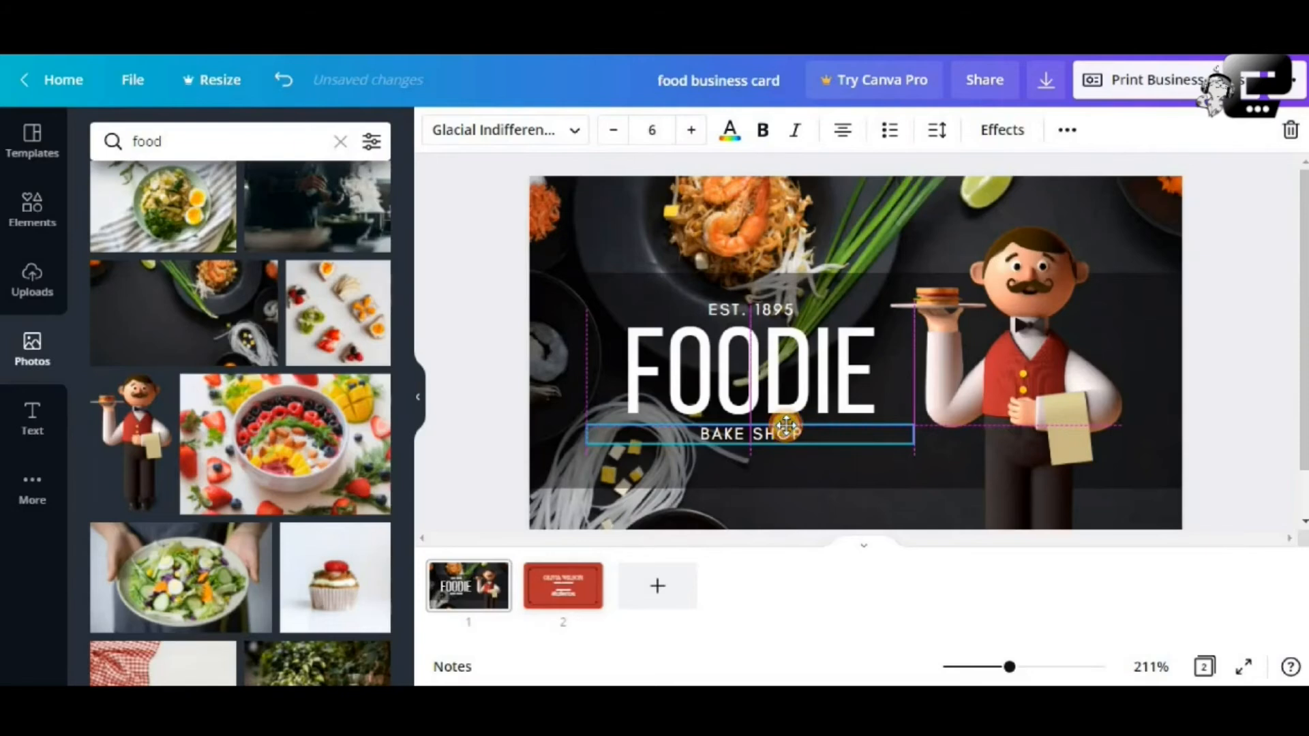
left_click_drag(787, 427, 787, 427)
left_click(1209, 414)
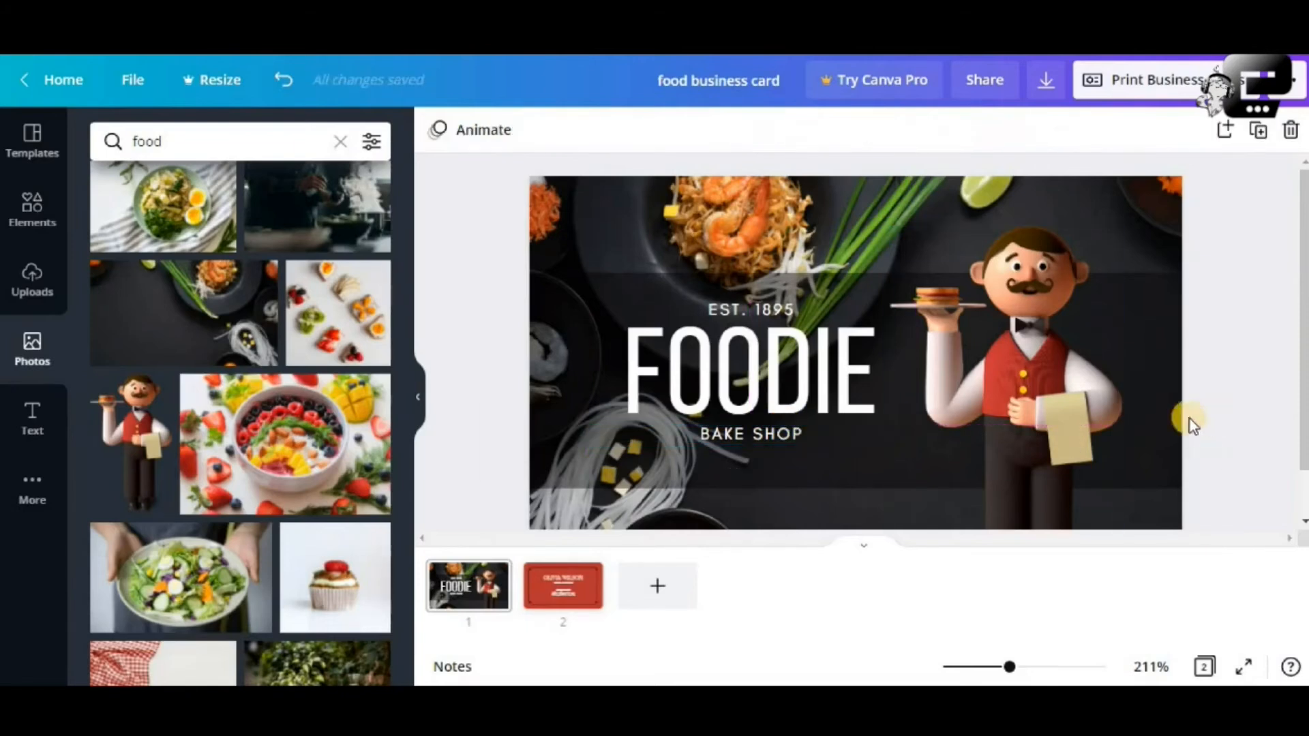
Replace the BAKE SHOP text beneath the FOODIE title with DELIVERIES DAILY.
left_click(787, 435)
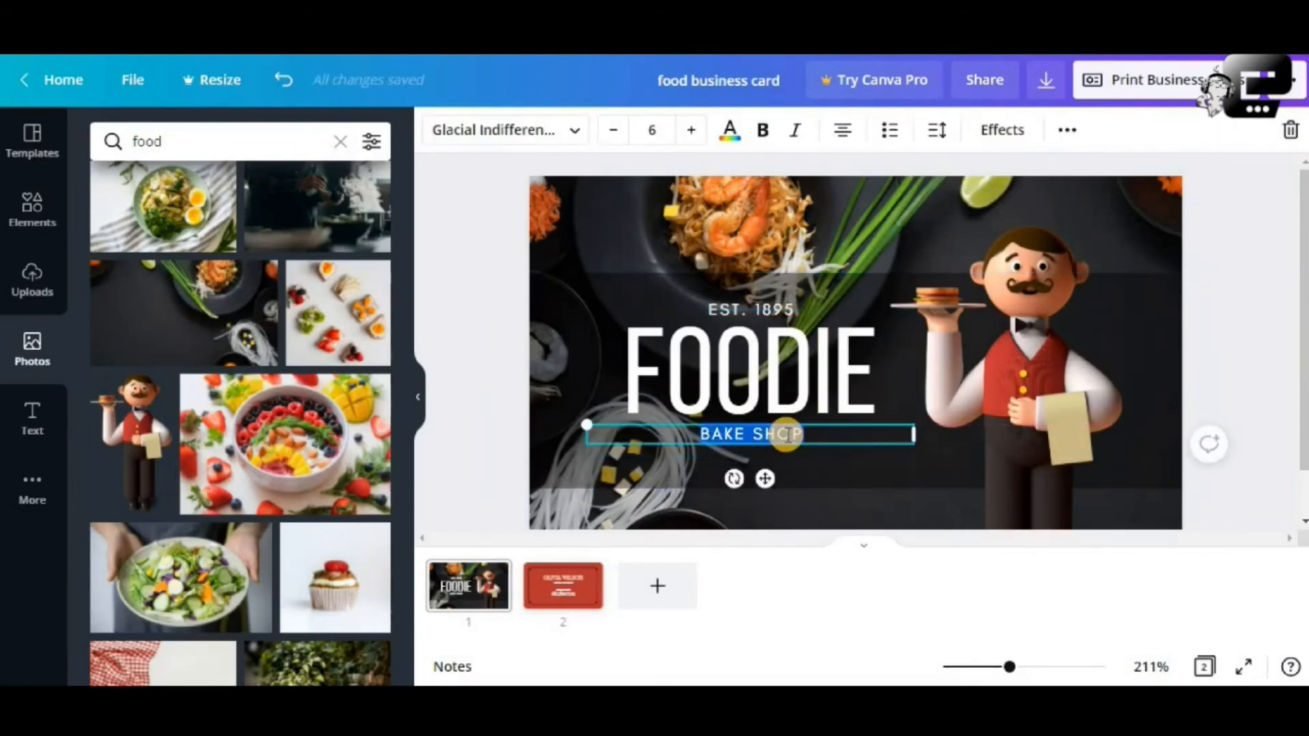
key("Caps_Lock")
type("D")
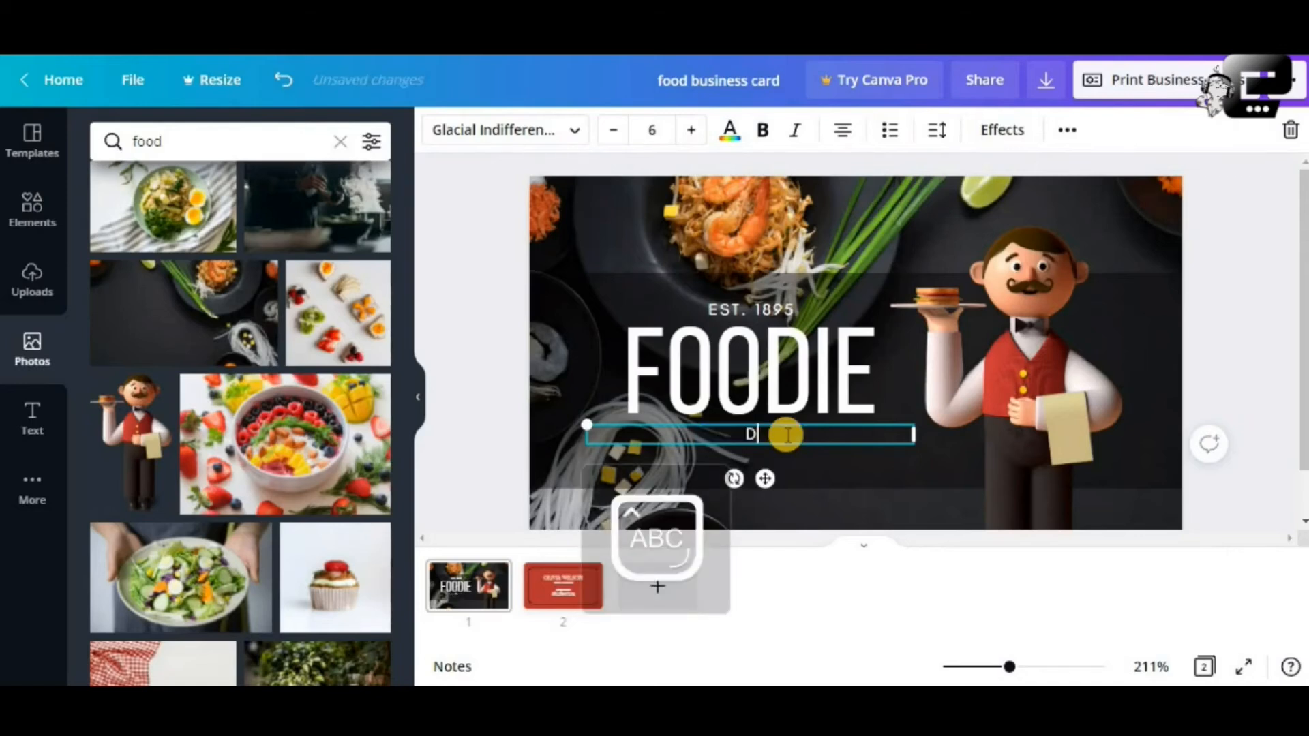
type("ELIVERY")
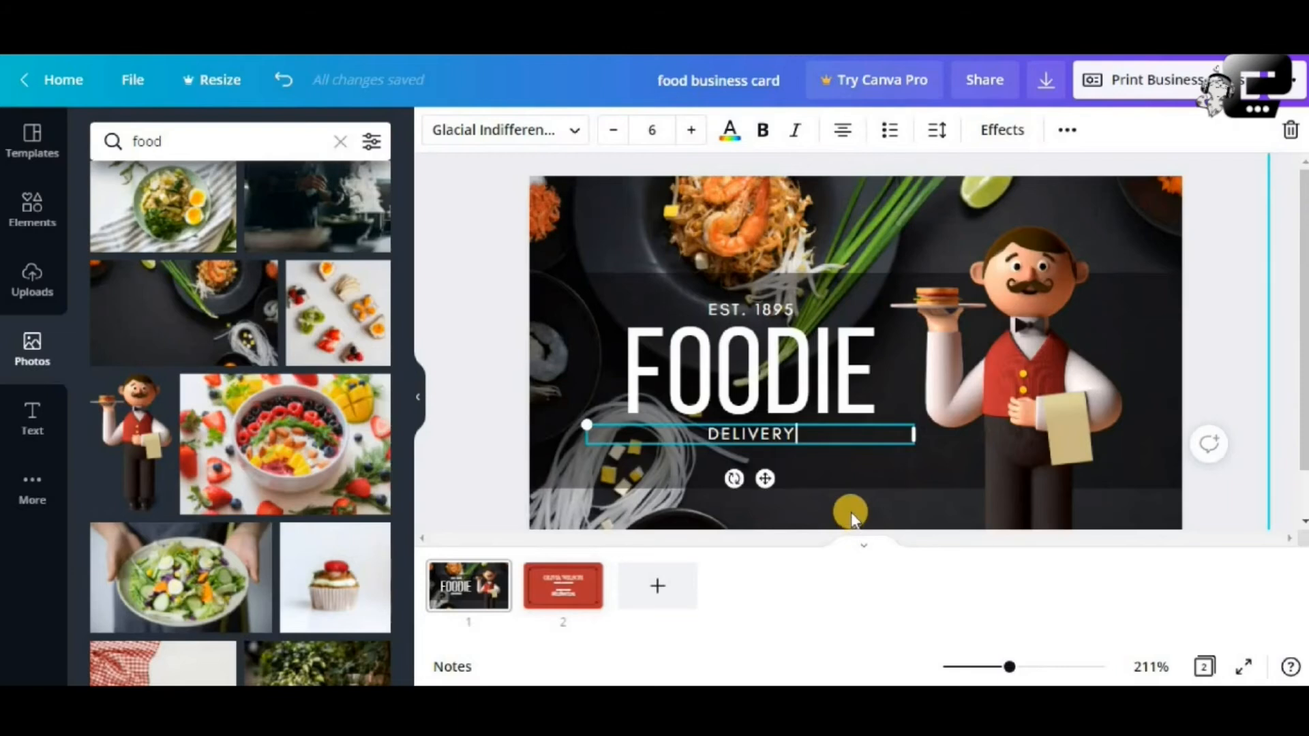
key("BackSpace")
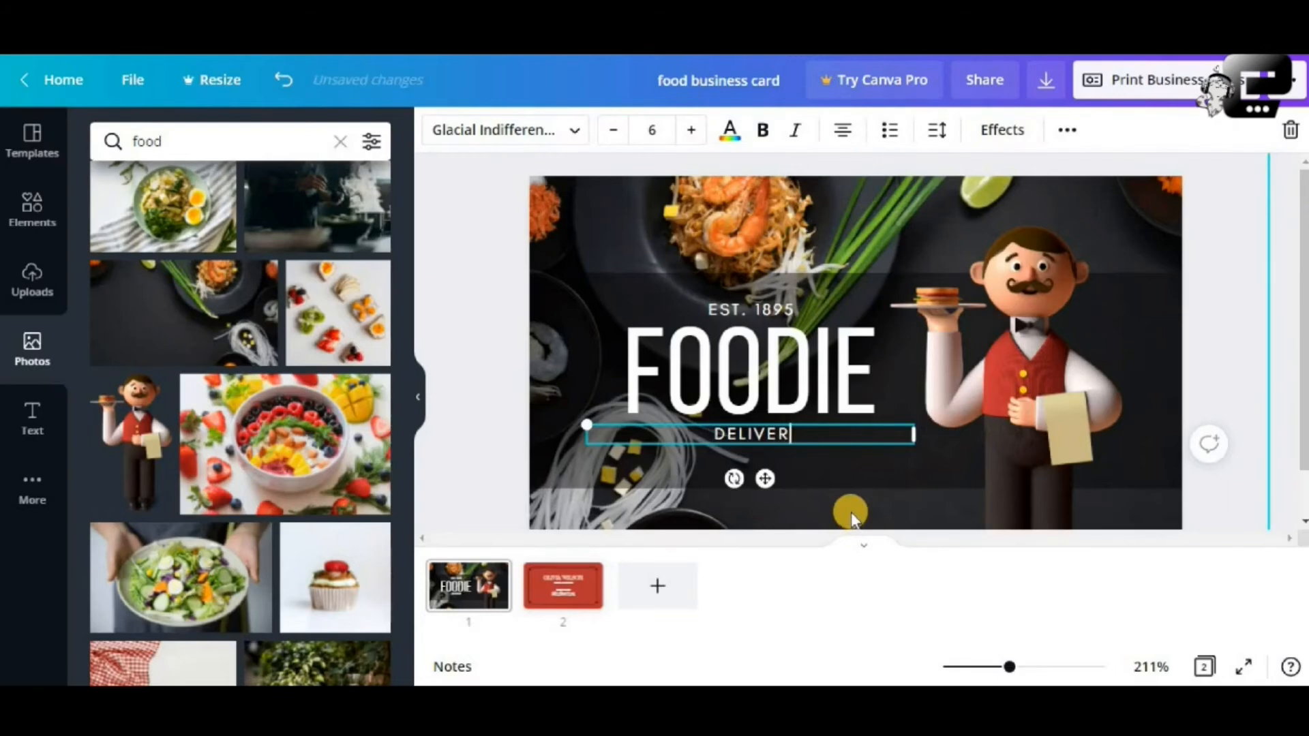
type("IES ")
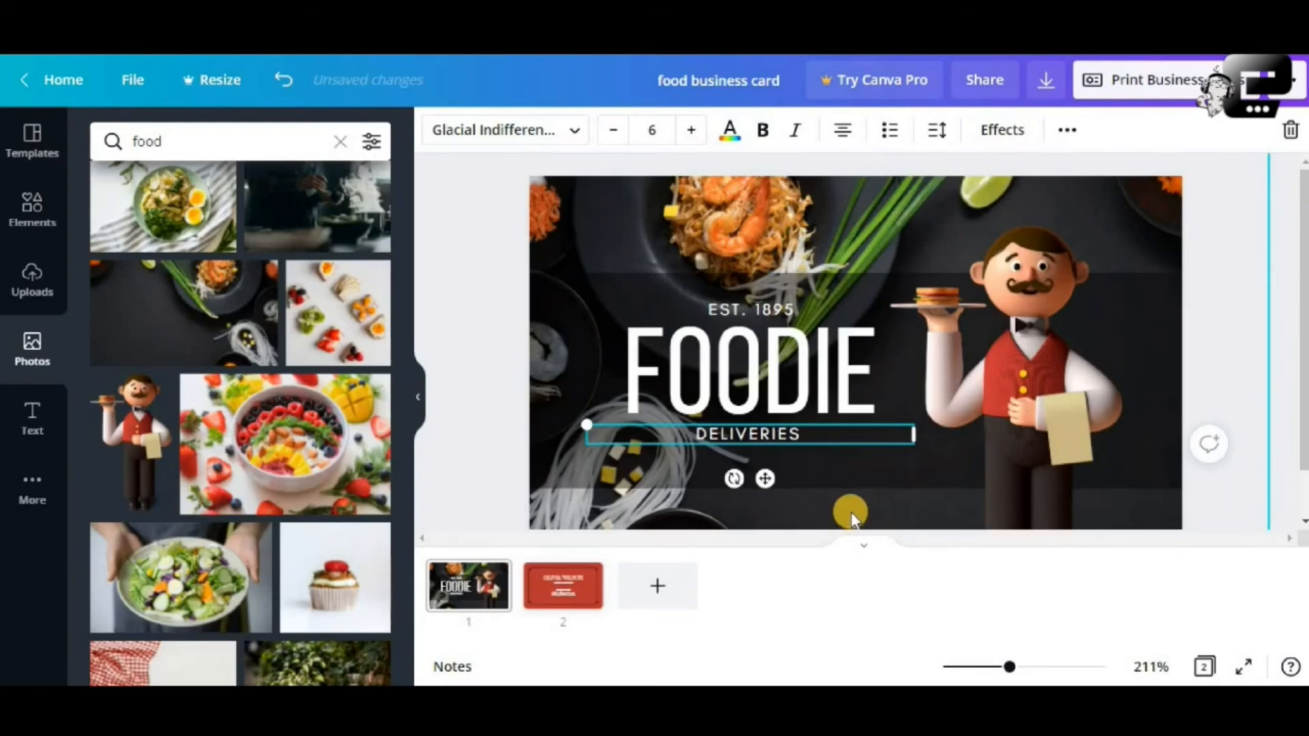
type("DAIL")
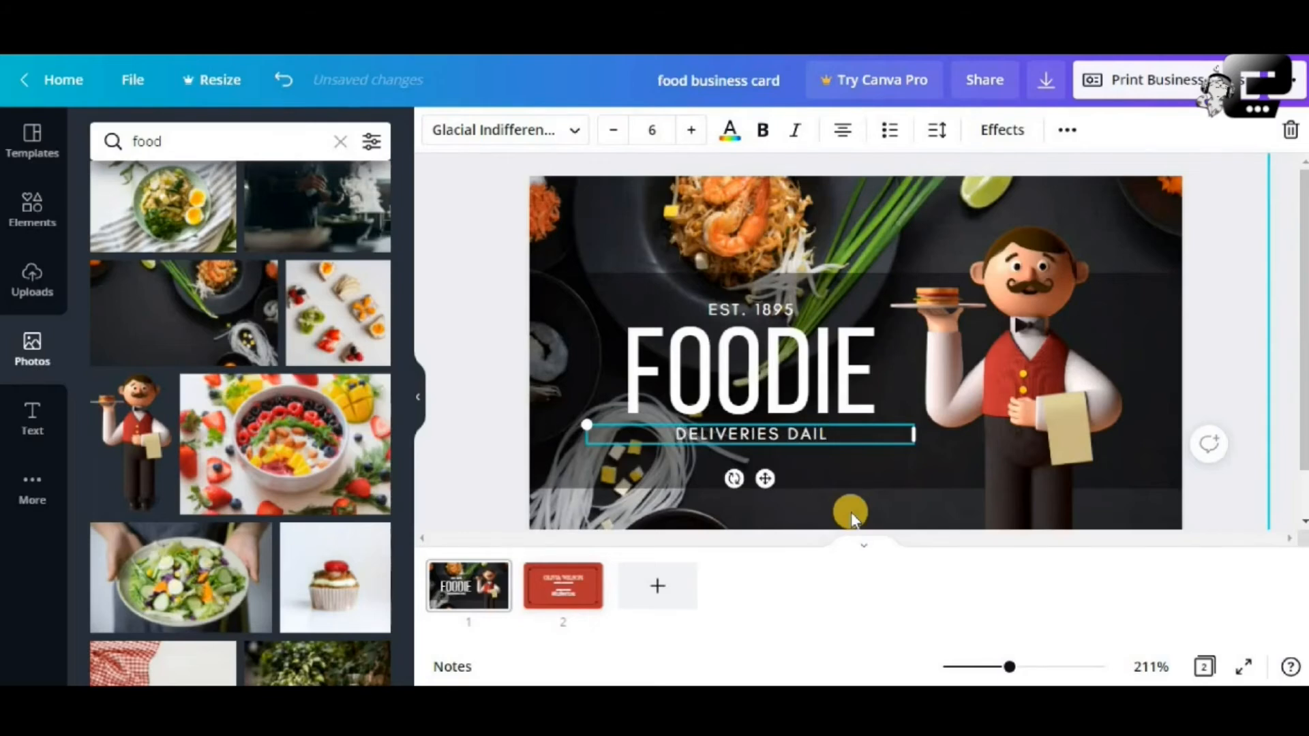
type("Y")
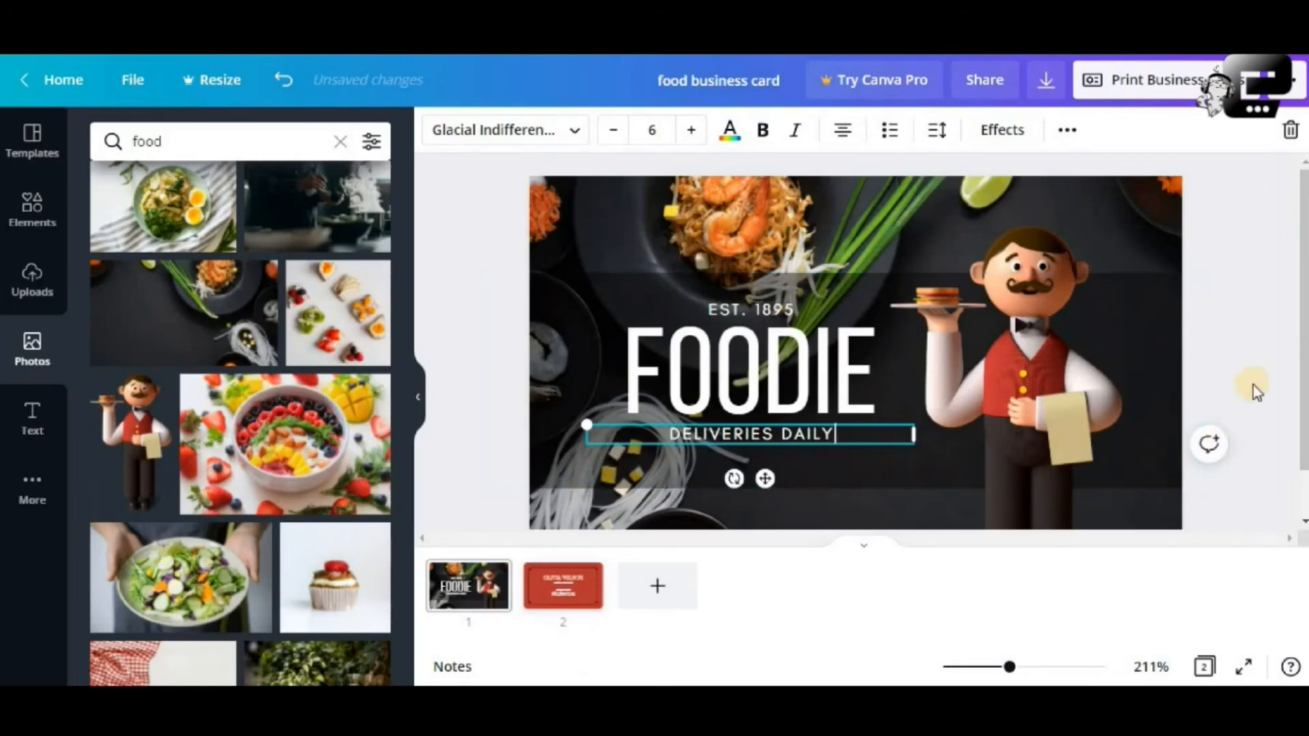
left_click(1251, 378)
Look through the colour and font options for EST. 1895, try left and right alignment, and return the text to centre alignment.
left_click(784, 311)
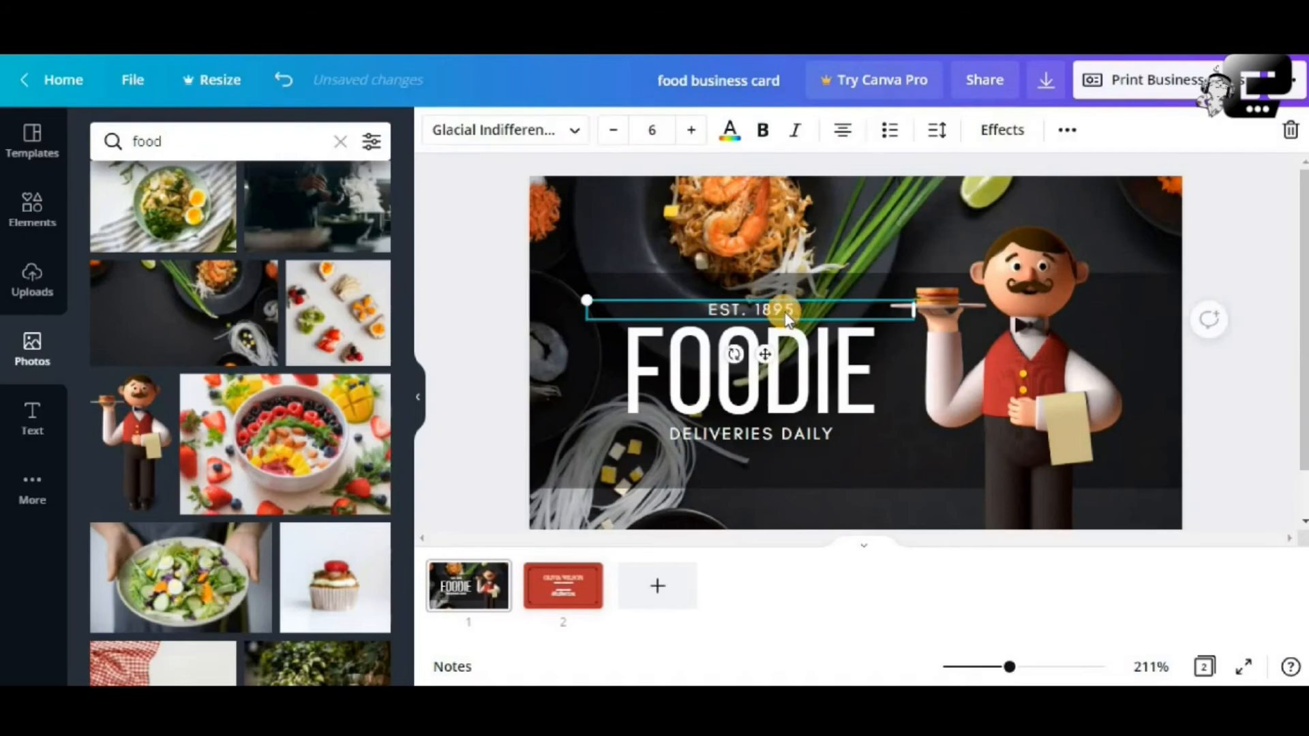
double_click(788, 308)
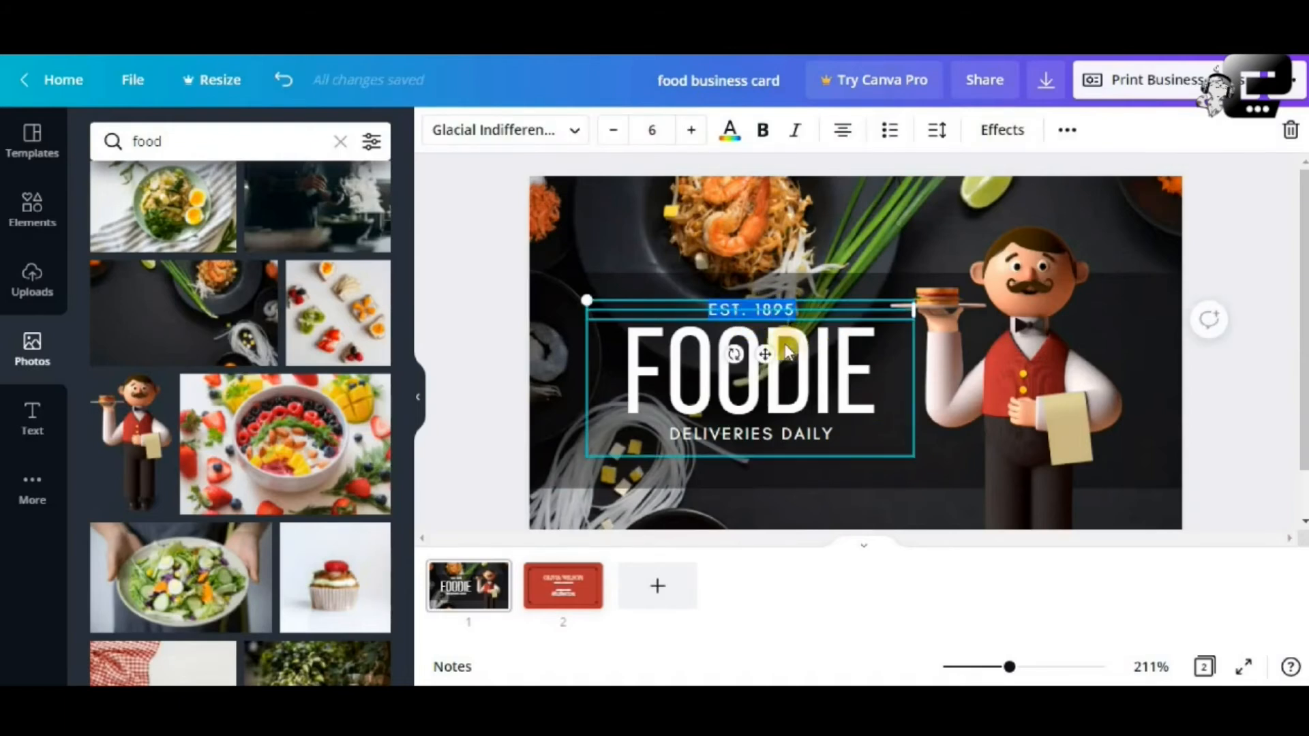
left_click_drag(802, 312, 683, 310)
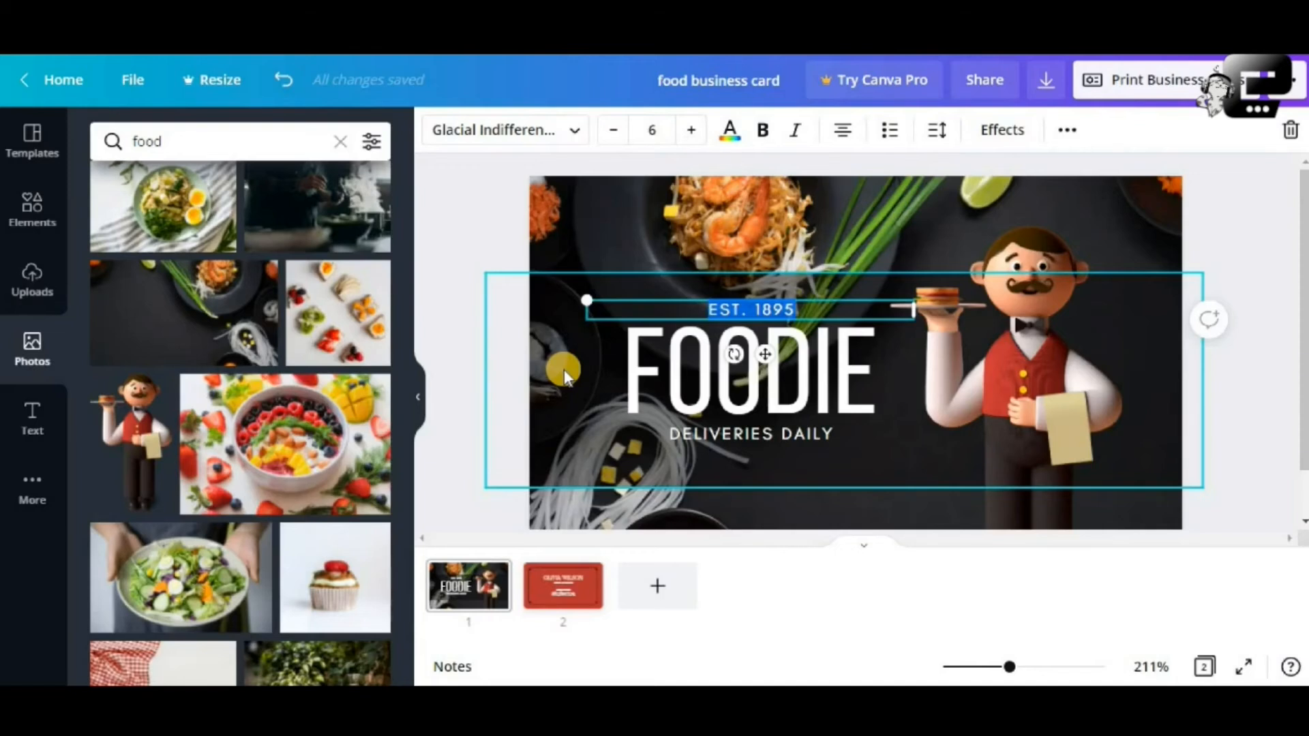
left_click(732, 130)
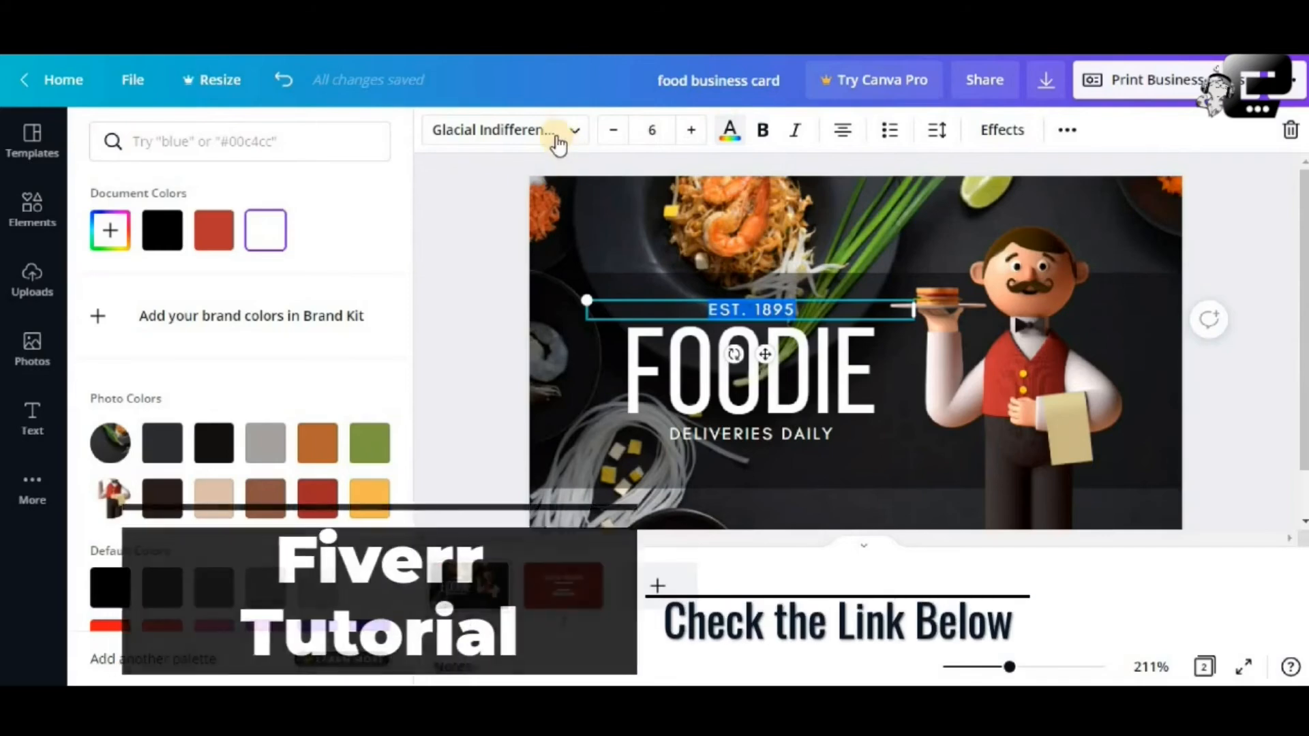
left_click(557, 144)
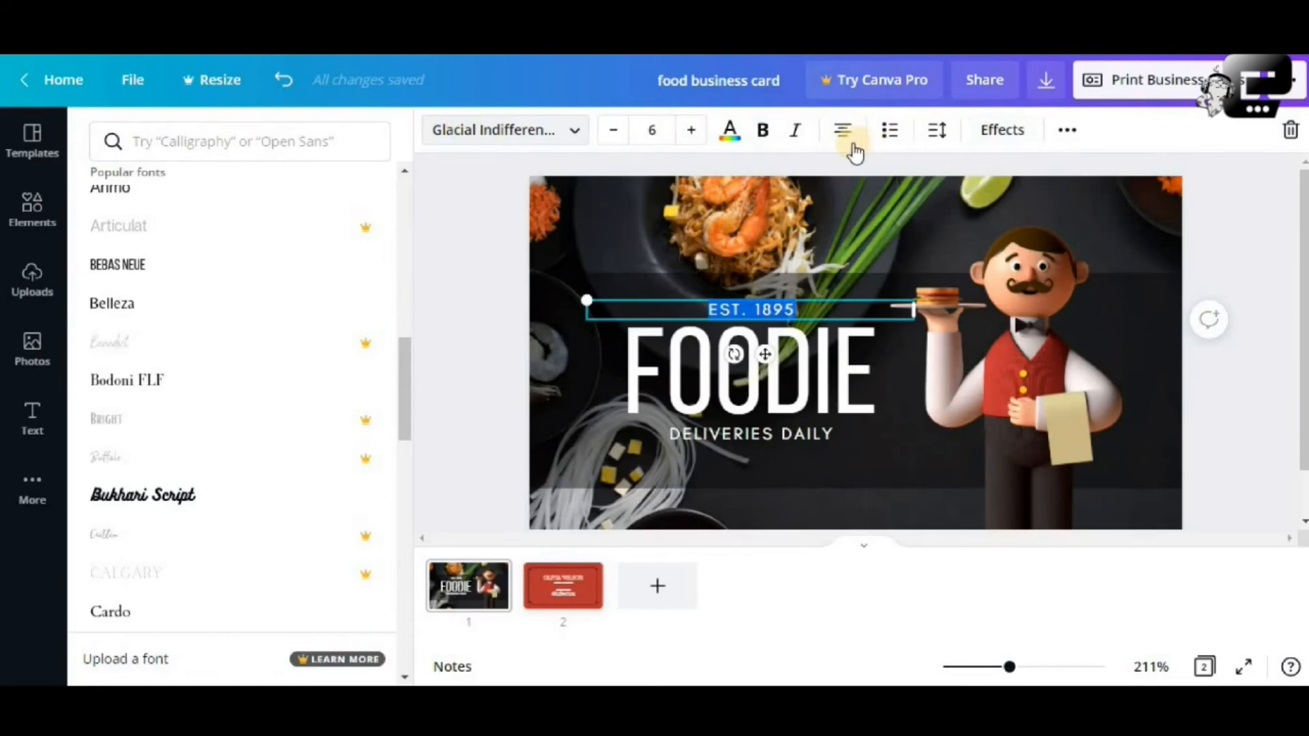
left_click(839, 135)
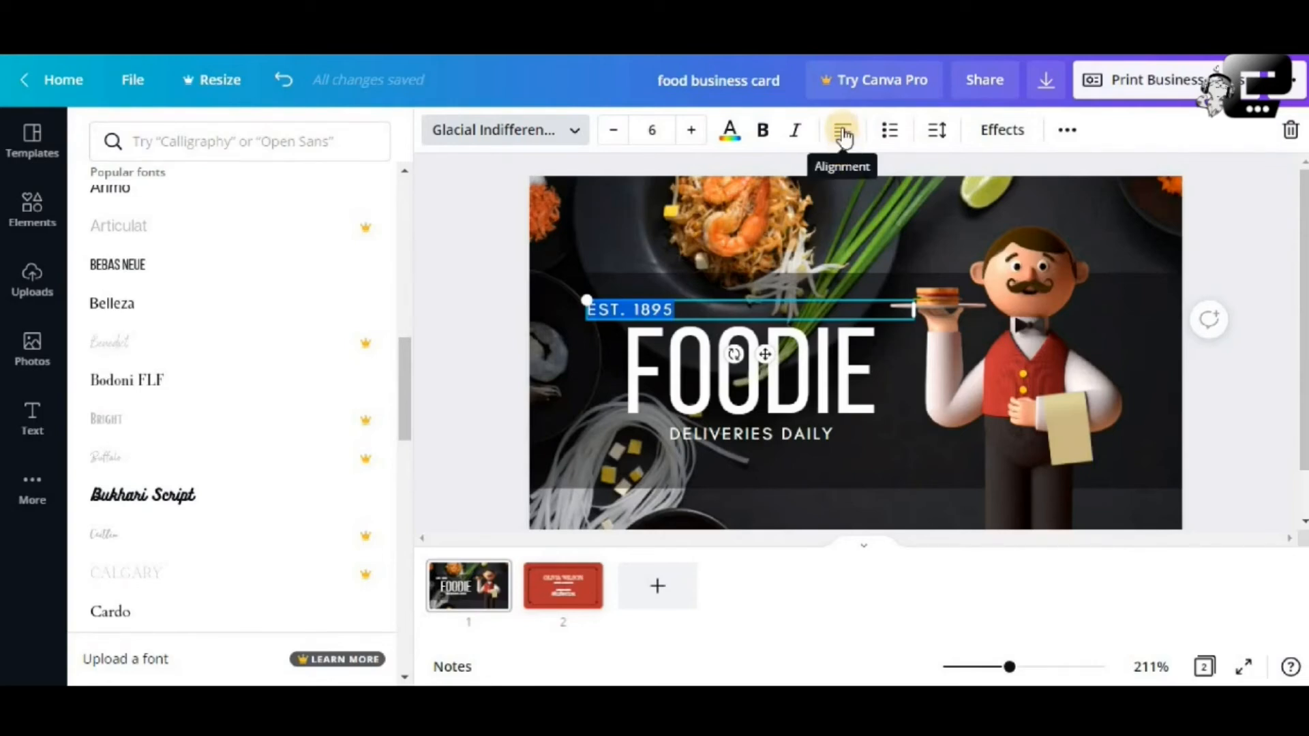
left_click(842, 132)
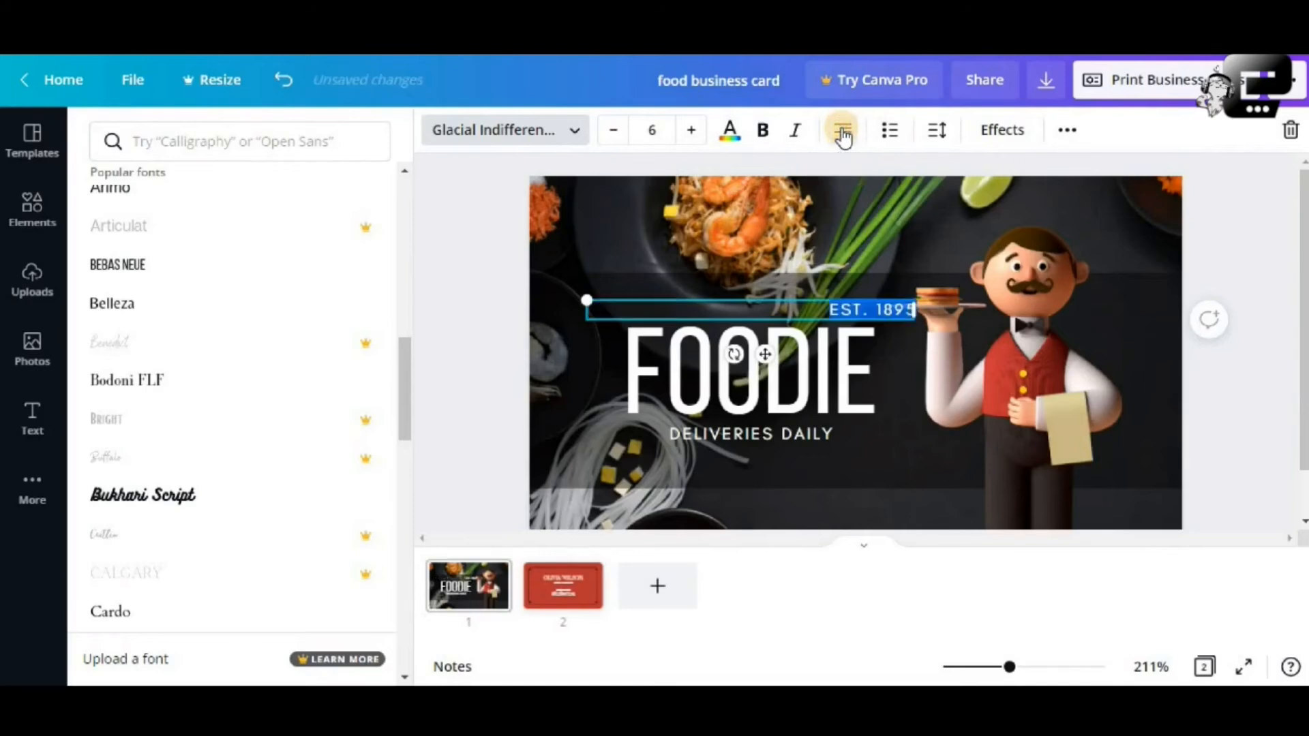
left_click(843, 133)
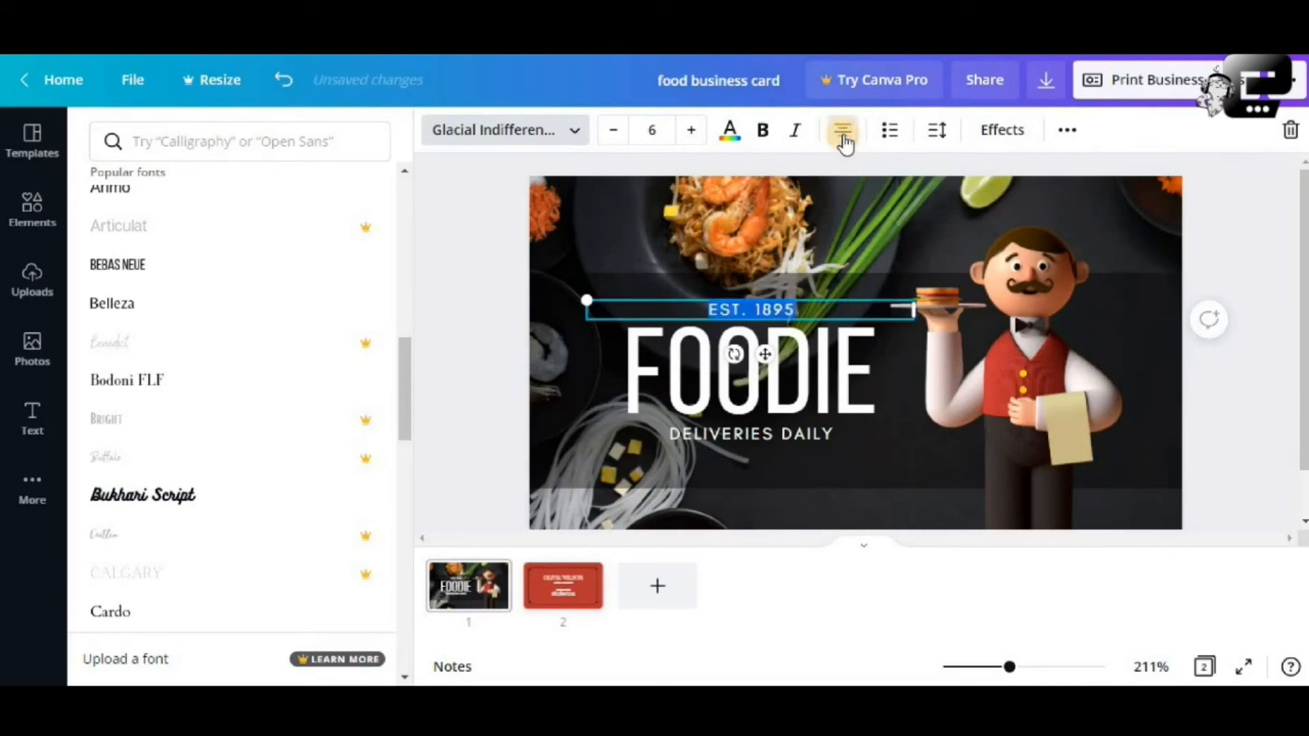
left_click(1220, 233)
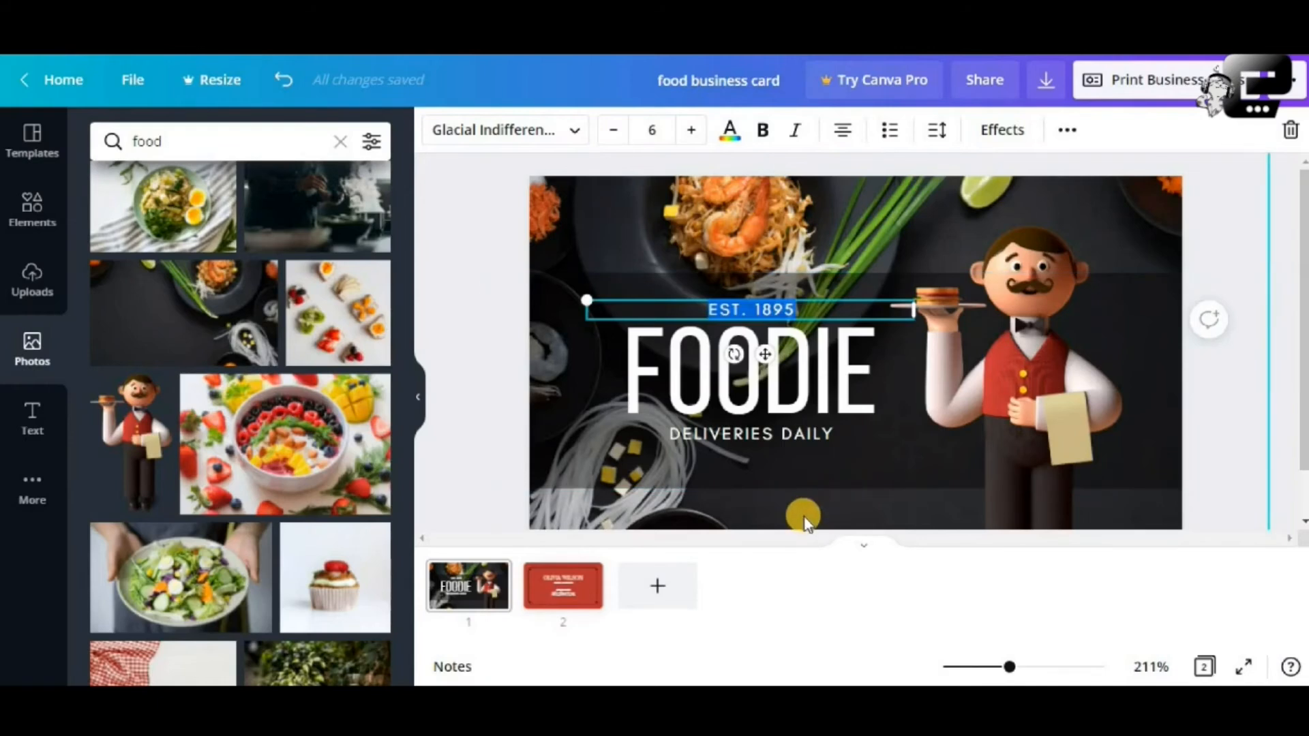
On page 2, lower the top edge of the decorative frame and ungroup the name and contact text block.
left_click(590, 609)
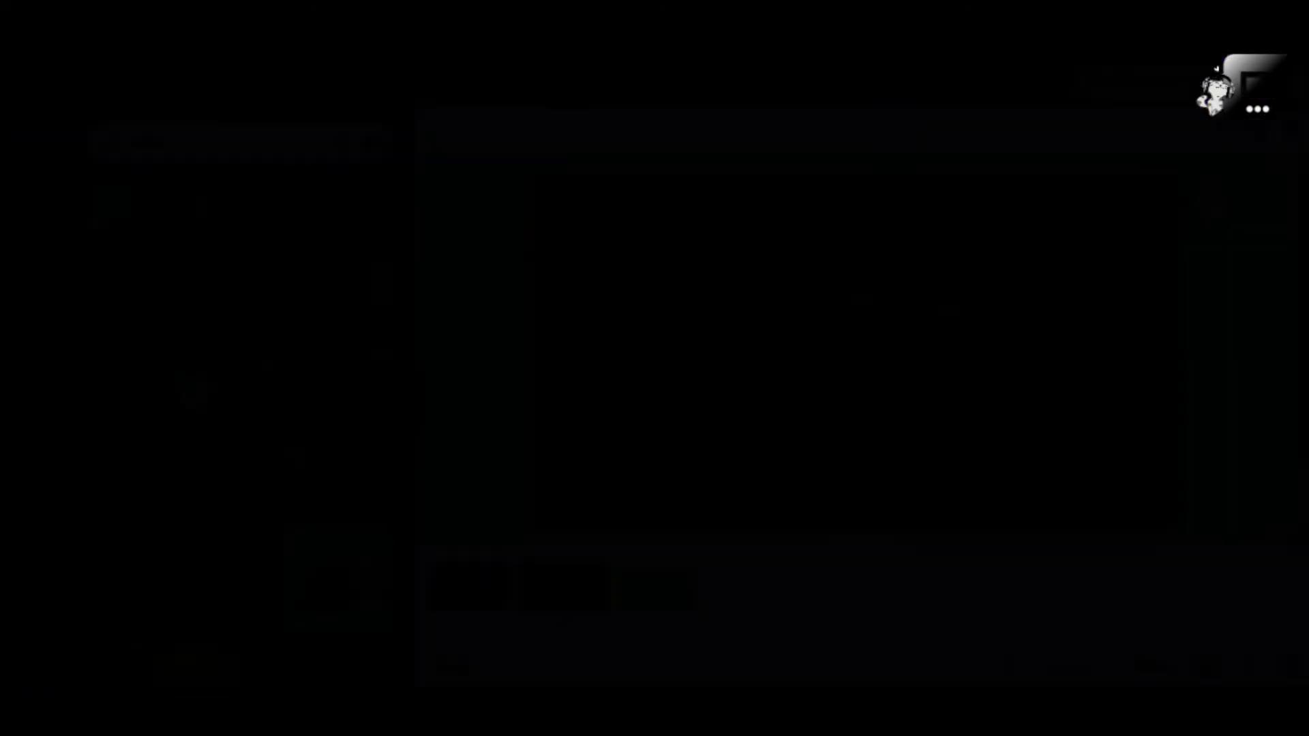
left_click(964, 218)
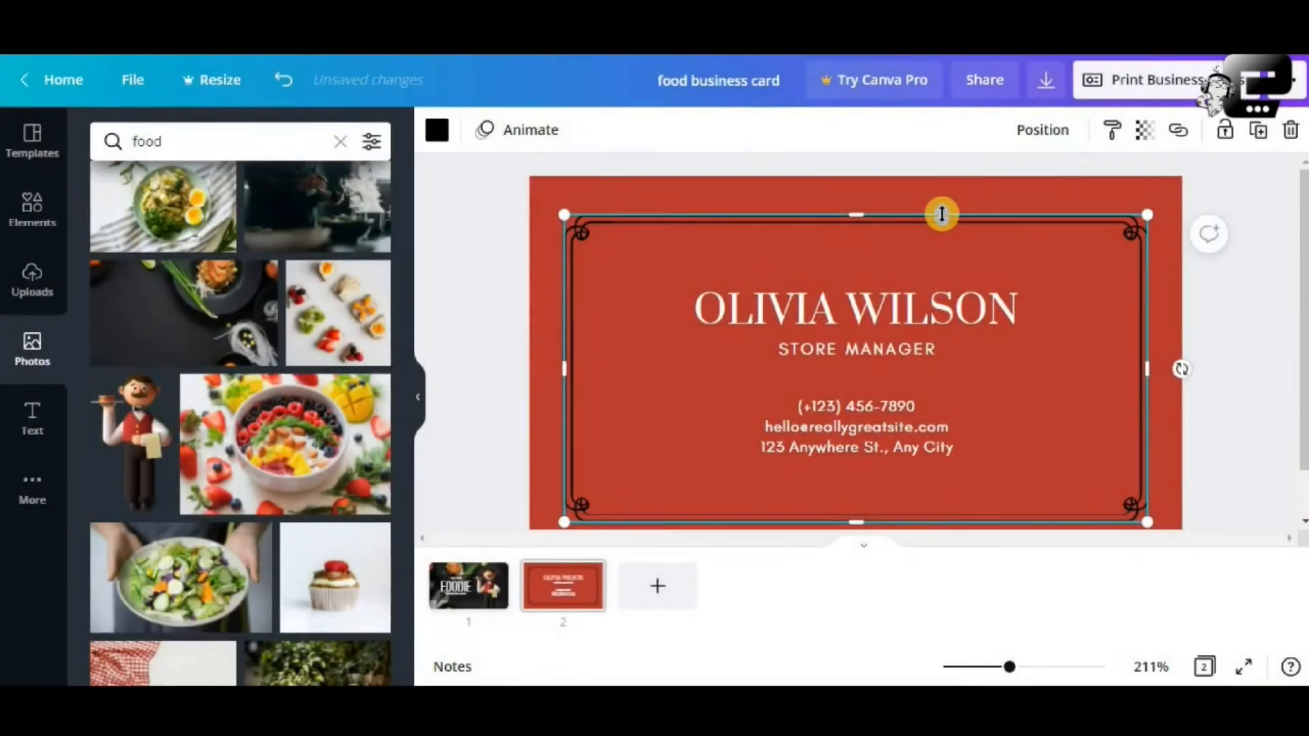
left_click_drag(946, 202, 941, 247)
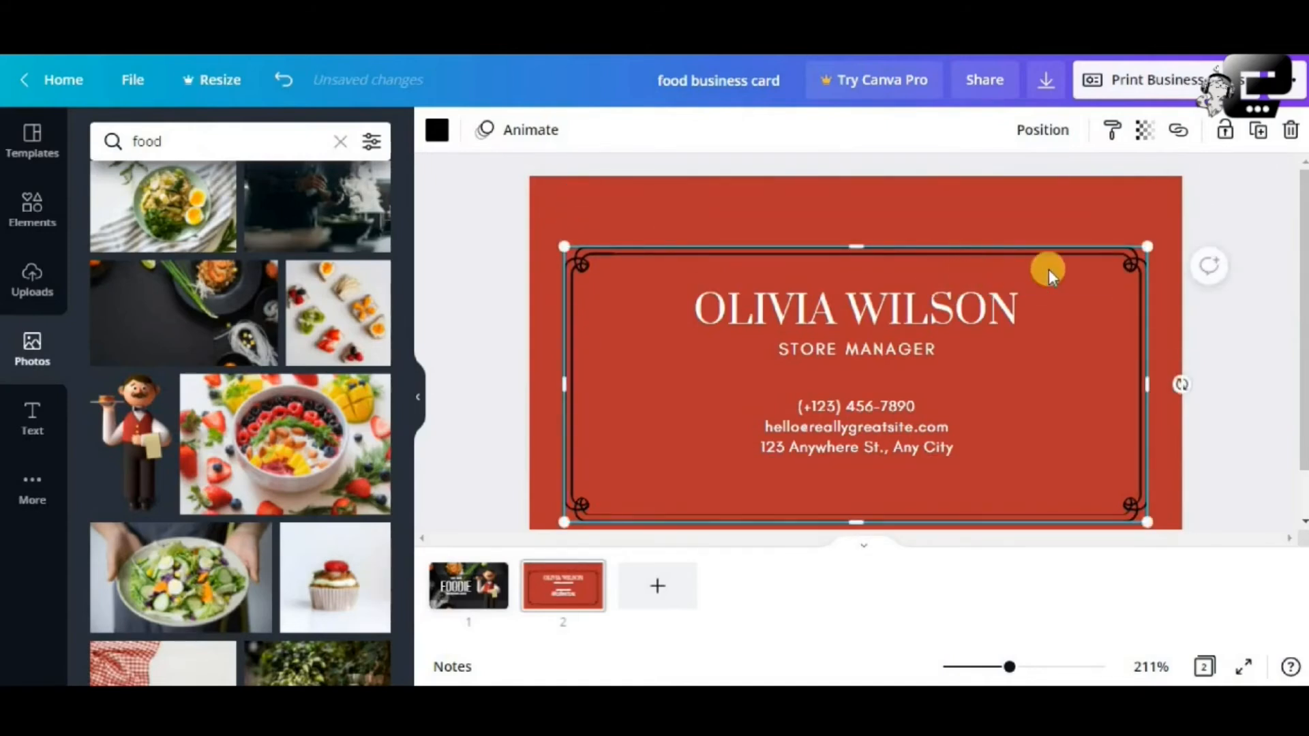
right_click(1119, 356)
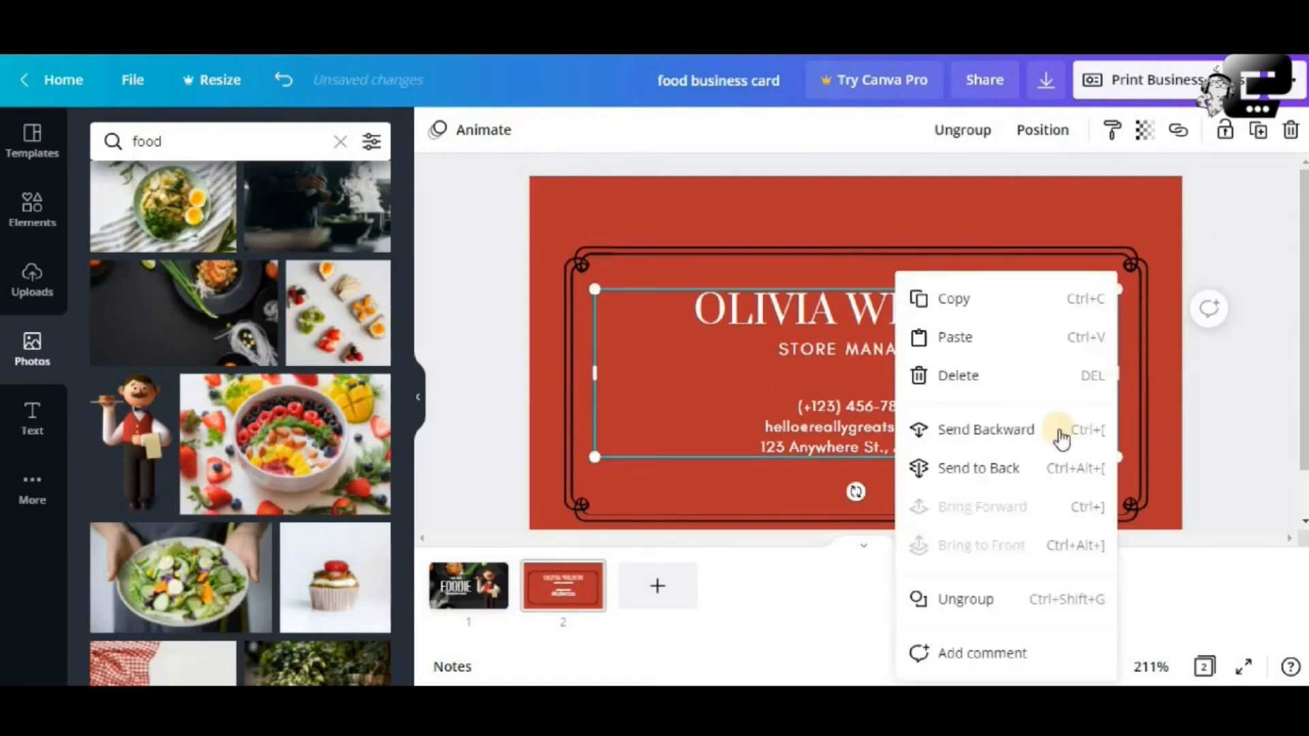
left_click(1009, 614)
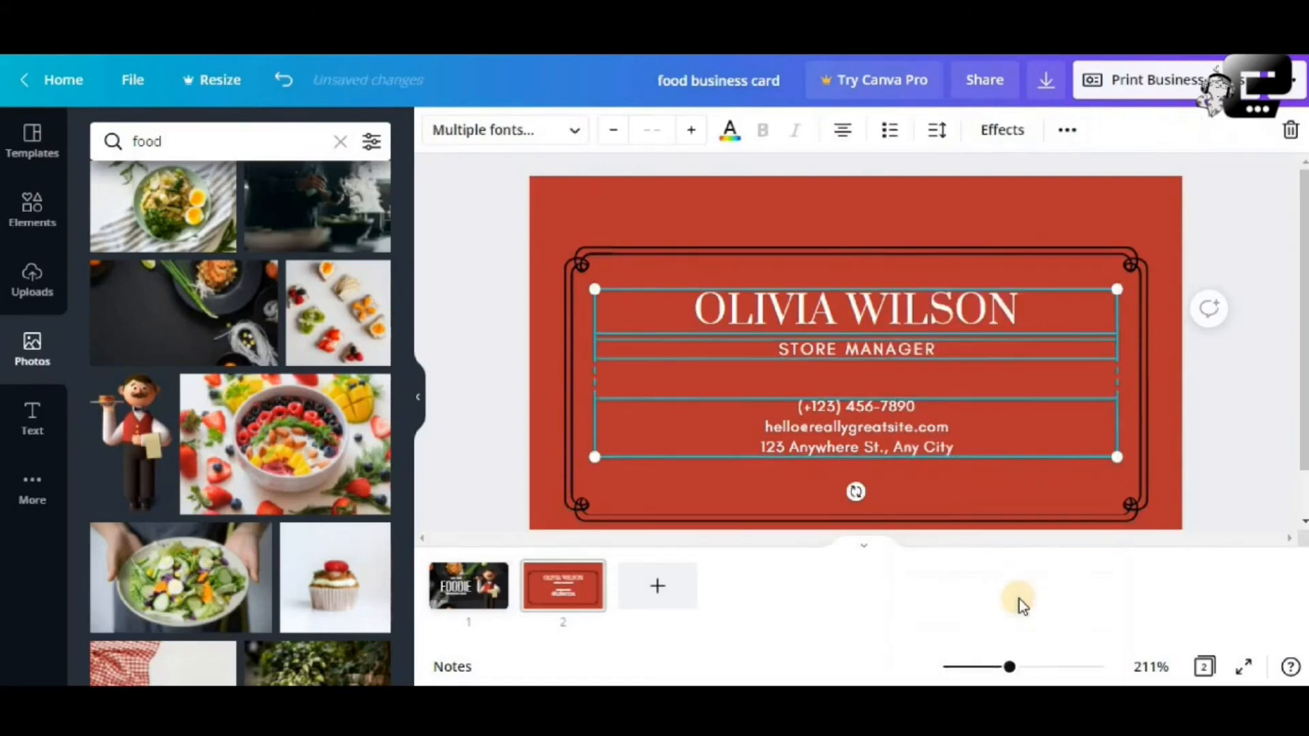
Stretch the decorative frame's top edge upward to just inside the card's upper edge, making it about 4.4 high.
left_click(996, 475)
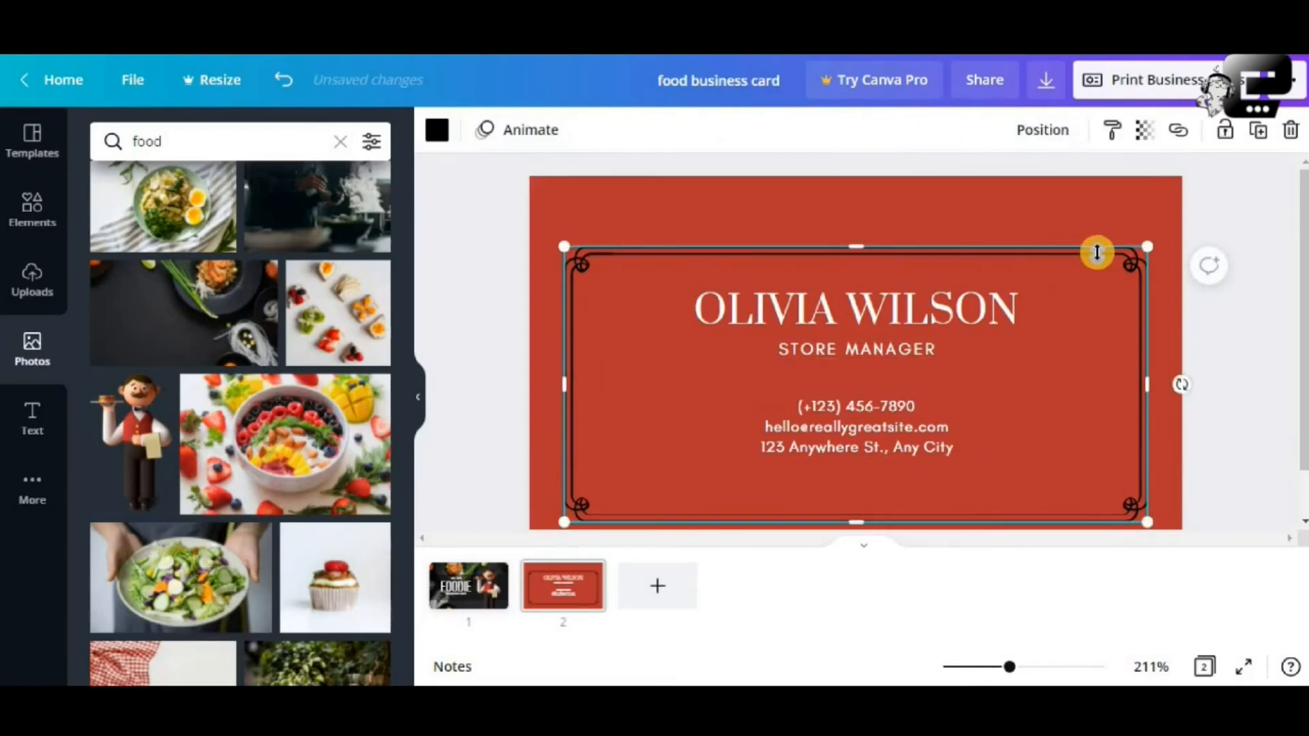
left_click_drag(1095, 255, 1107, 190)
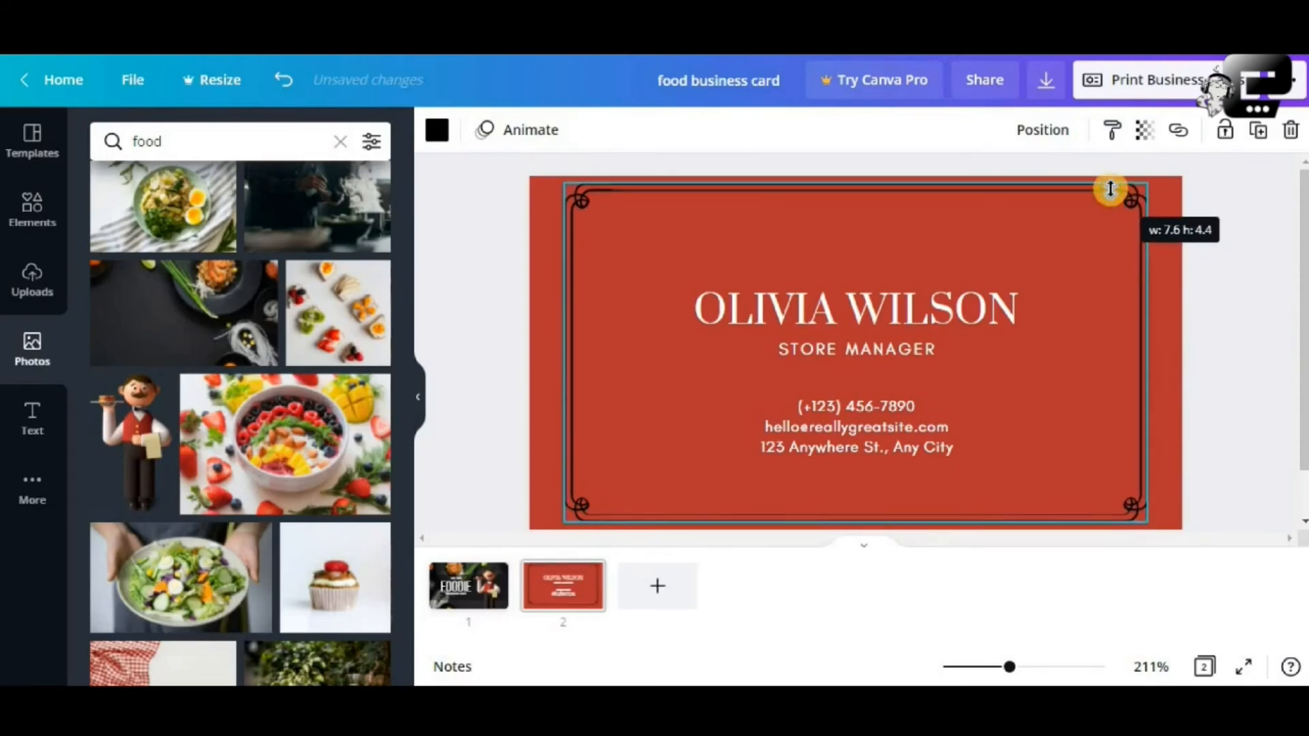
left_click(1190, 344)
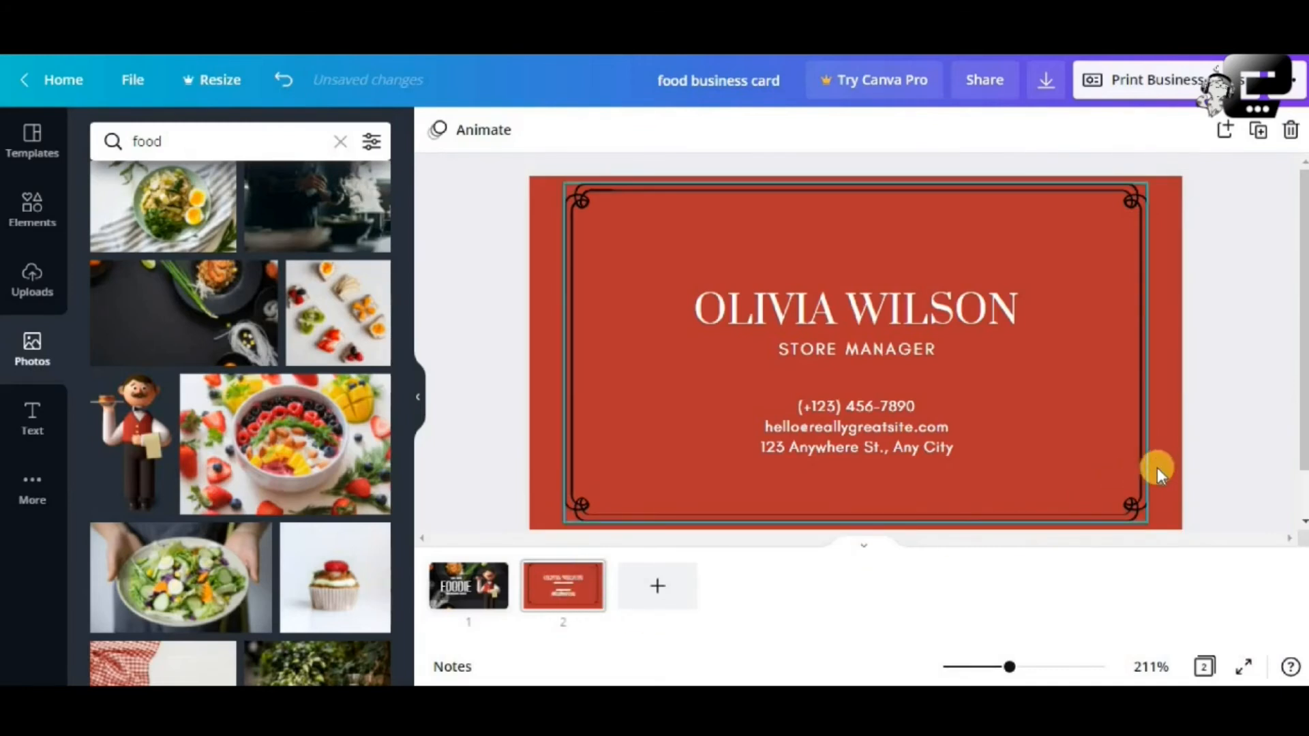
Change page 2's background to the dark grey from the food photo's colours and compare it with page 1.
left_click(1137, 473)
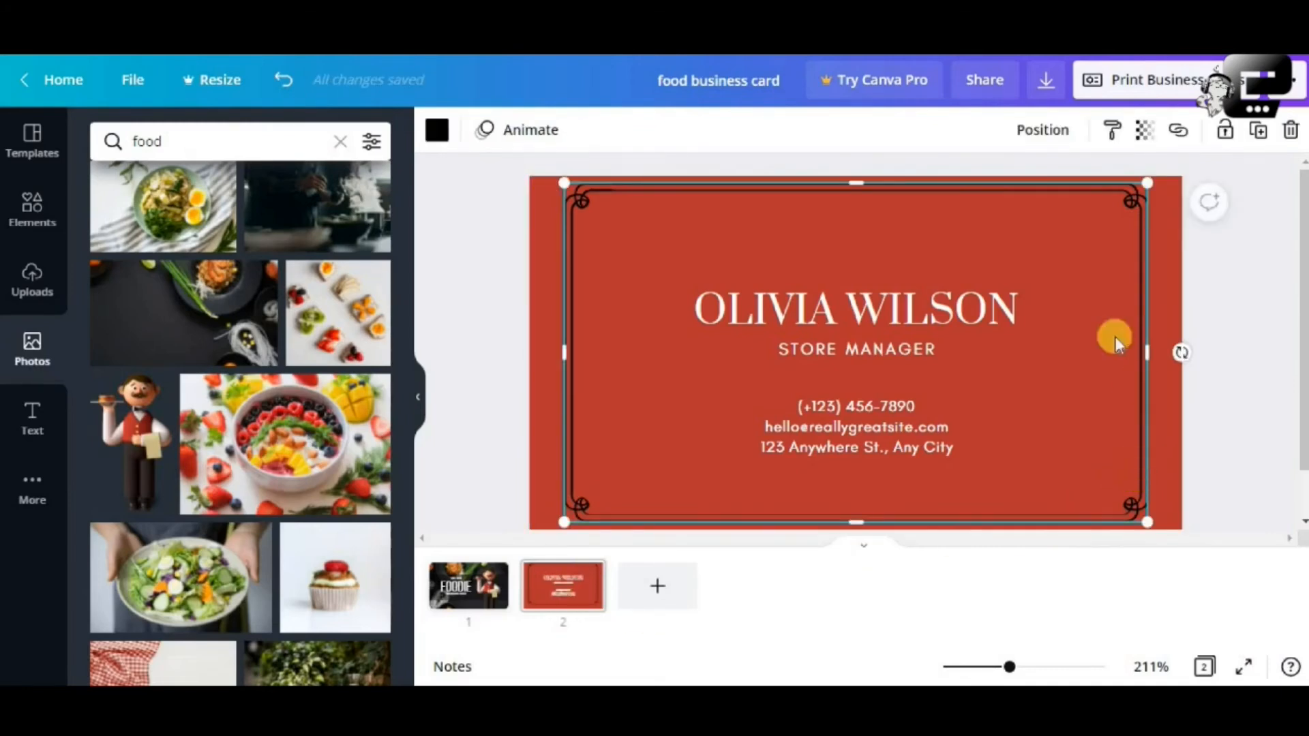
left_click(543, 326)
left_click(438, 131)
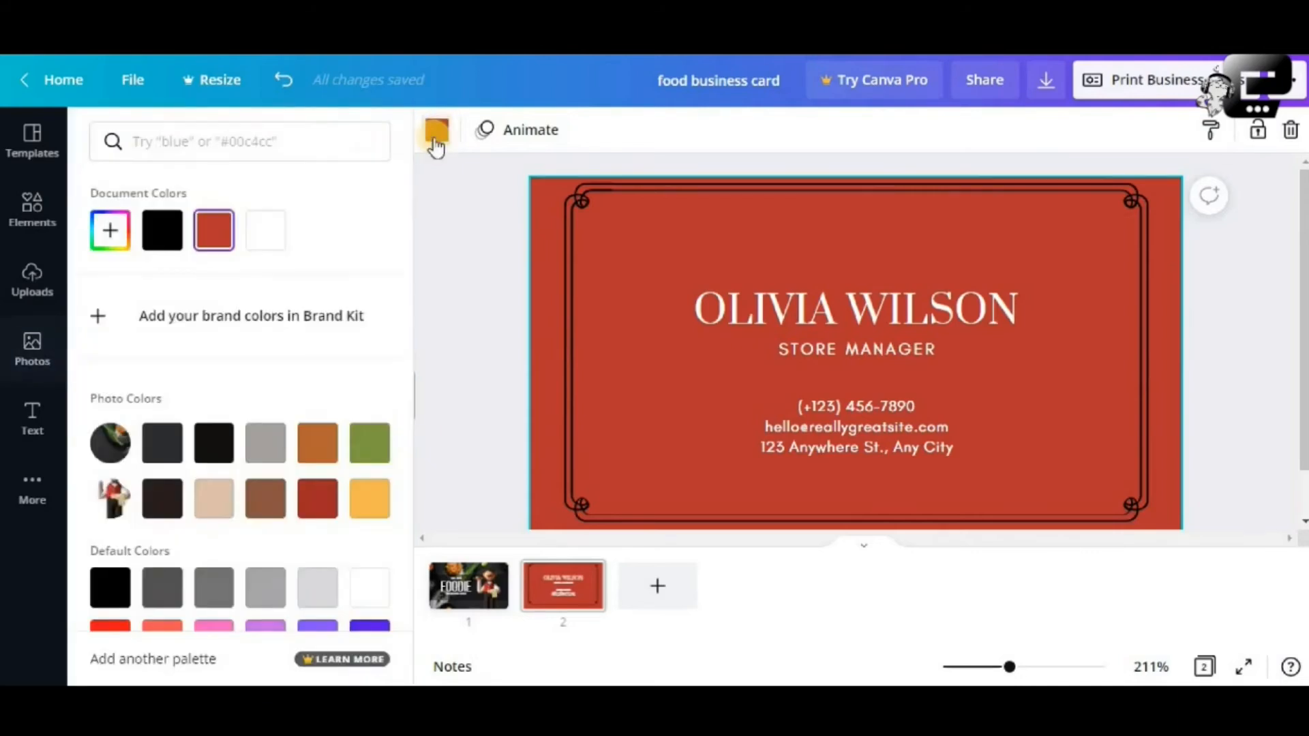
left_click(162, 436)
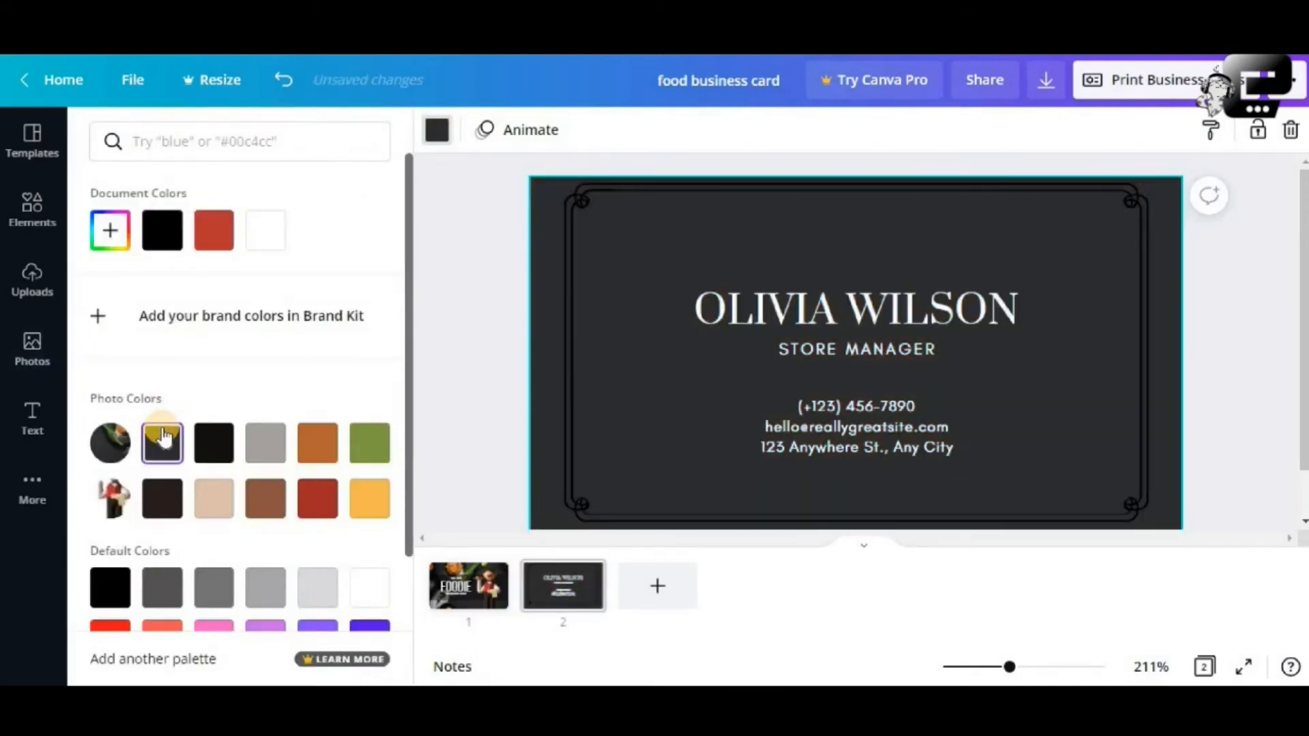
left_click(455, 587)
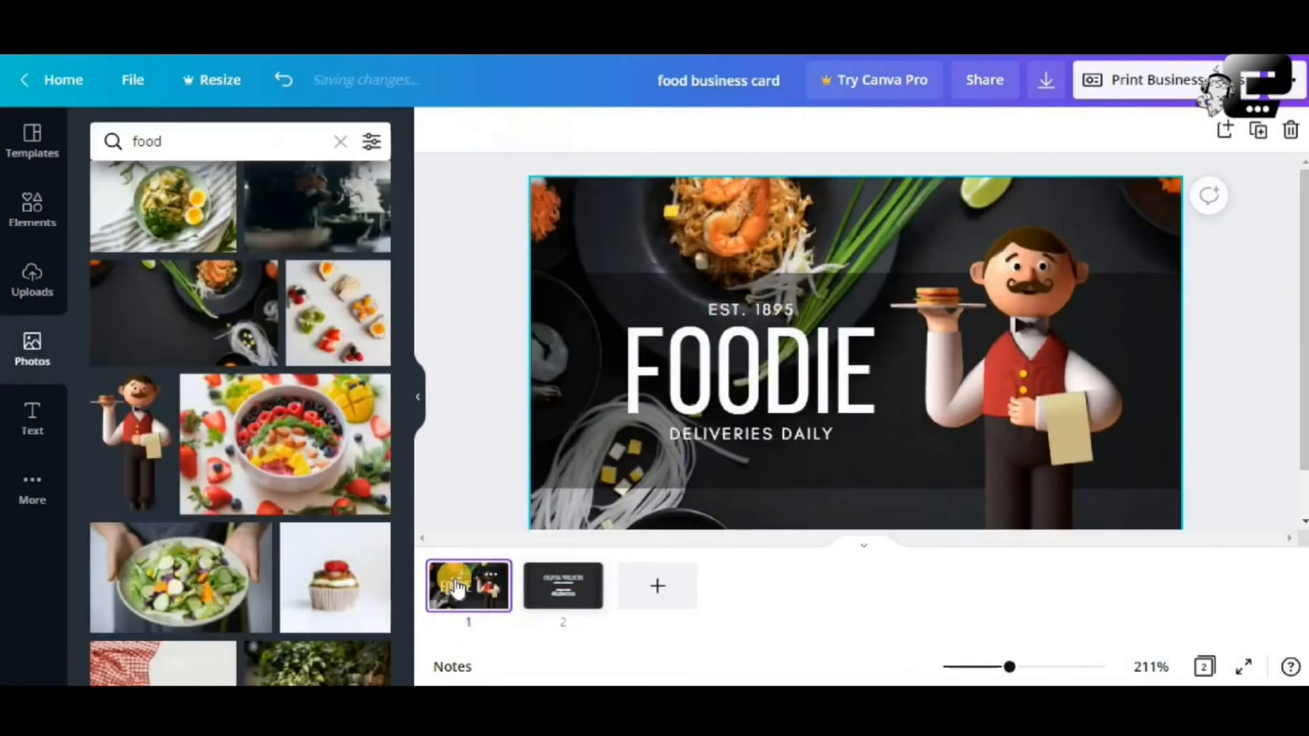
left_click(562, 585)
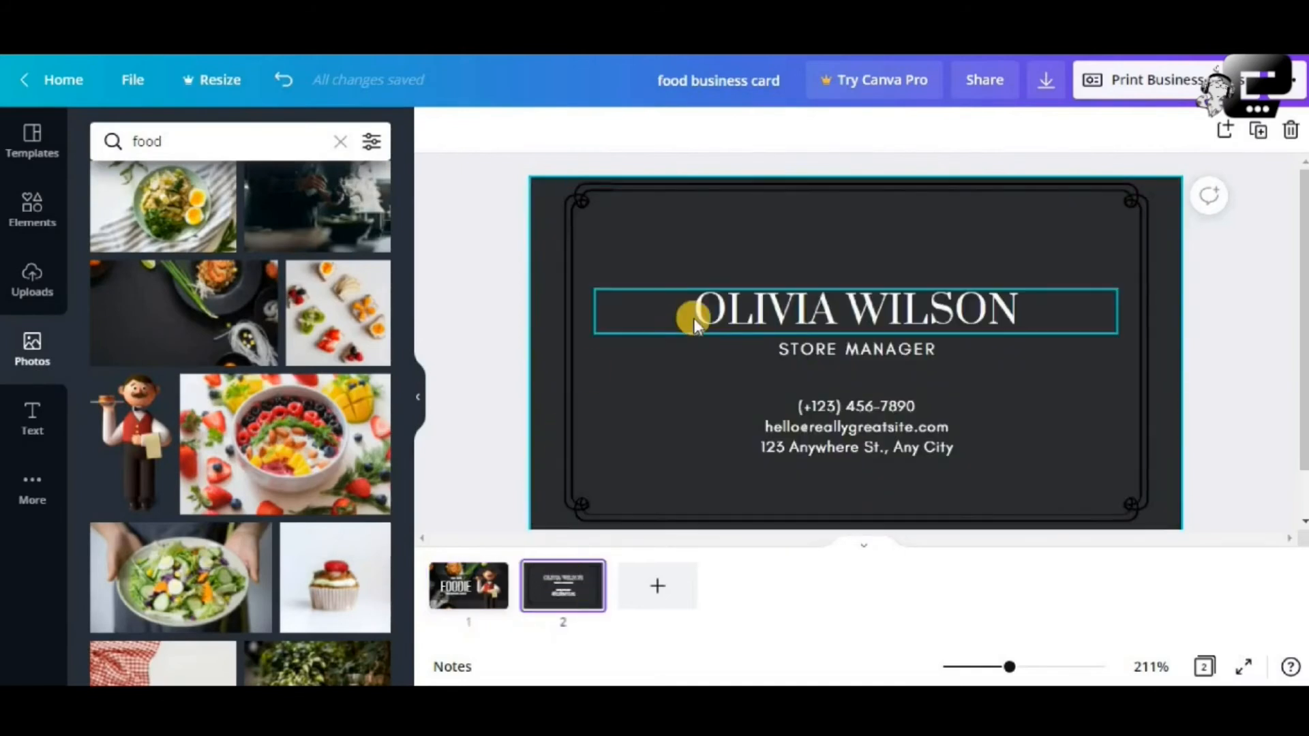
Recolour the decorative frame, trying the background's dark grey and settling on the light grey from the photo colours.
left_click(1137, 257)
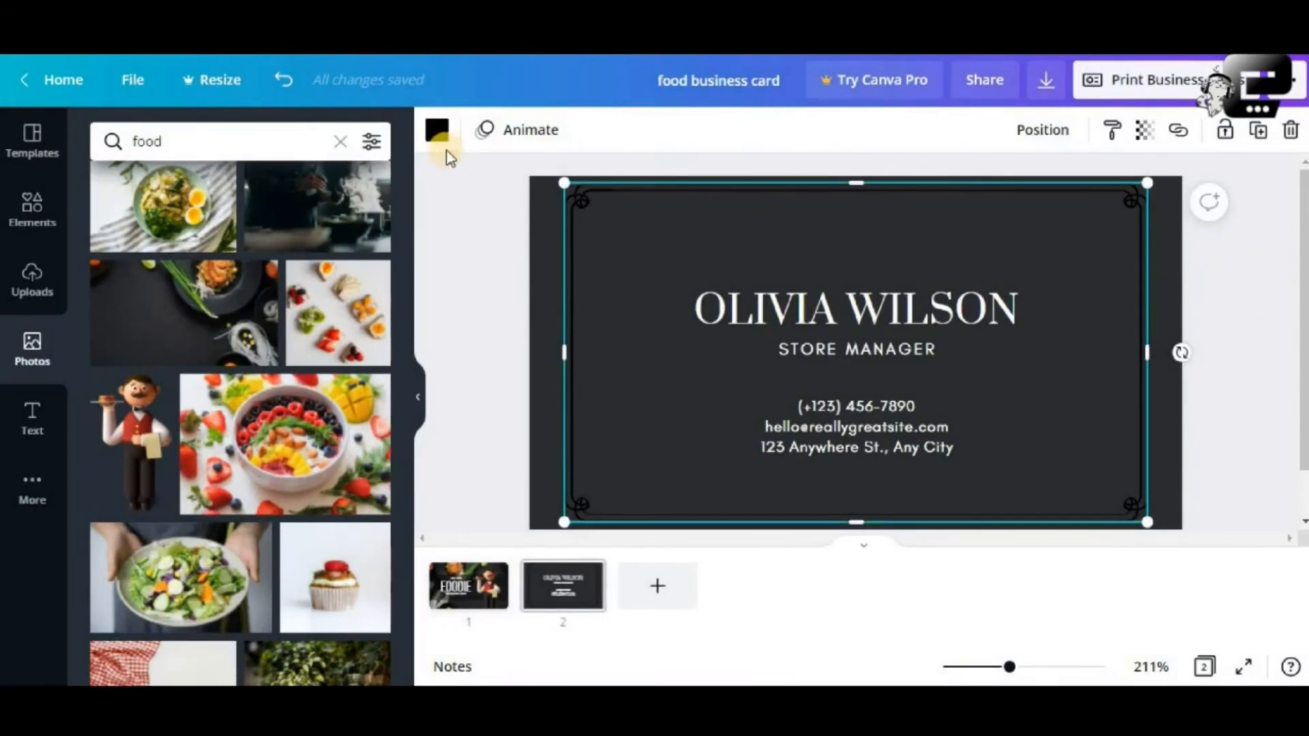
left_click(440, 132)
left_click(213, 230)
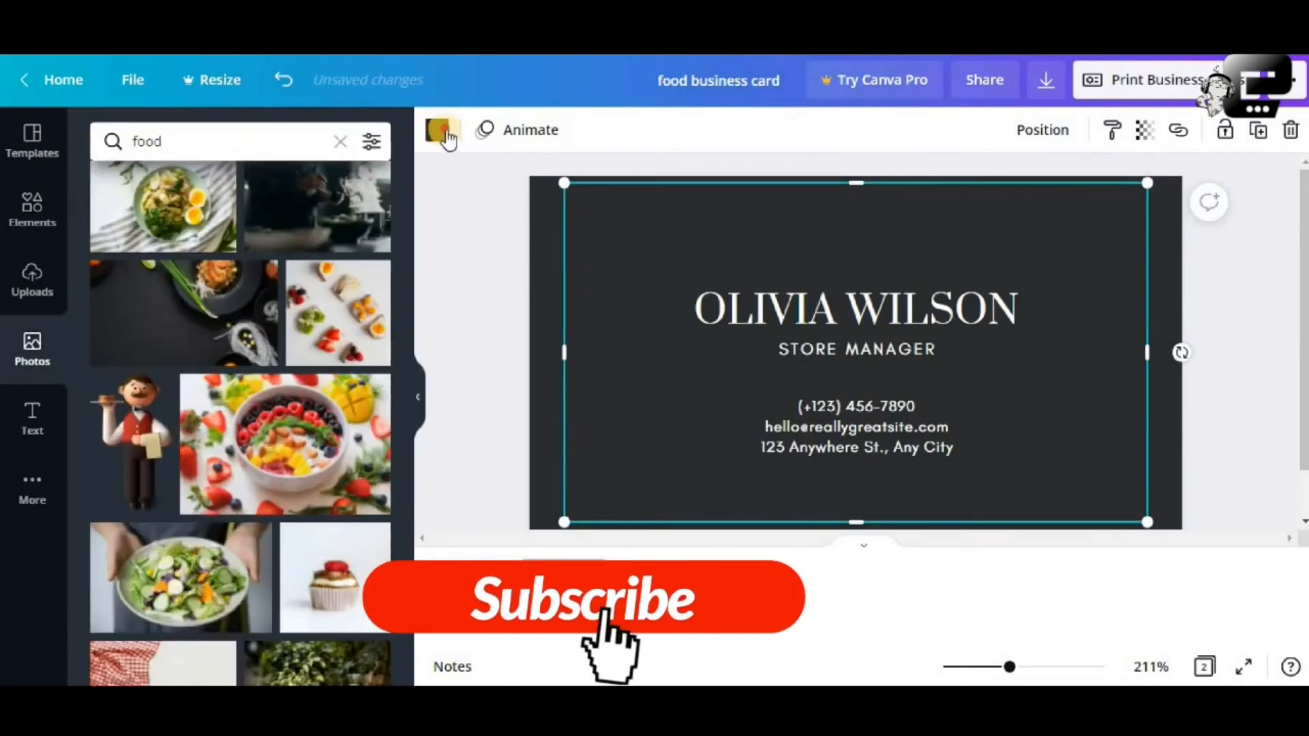
left_click(437, 131)
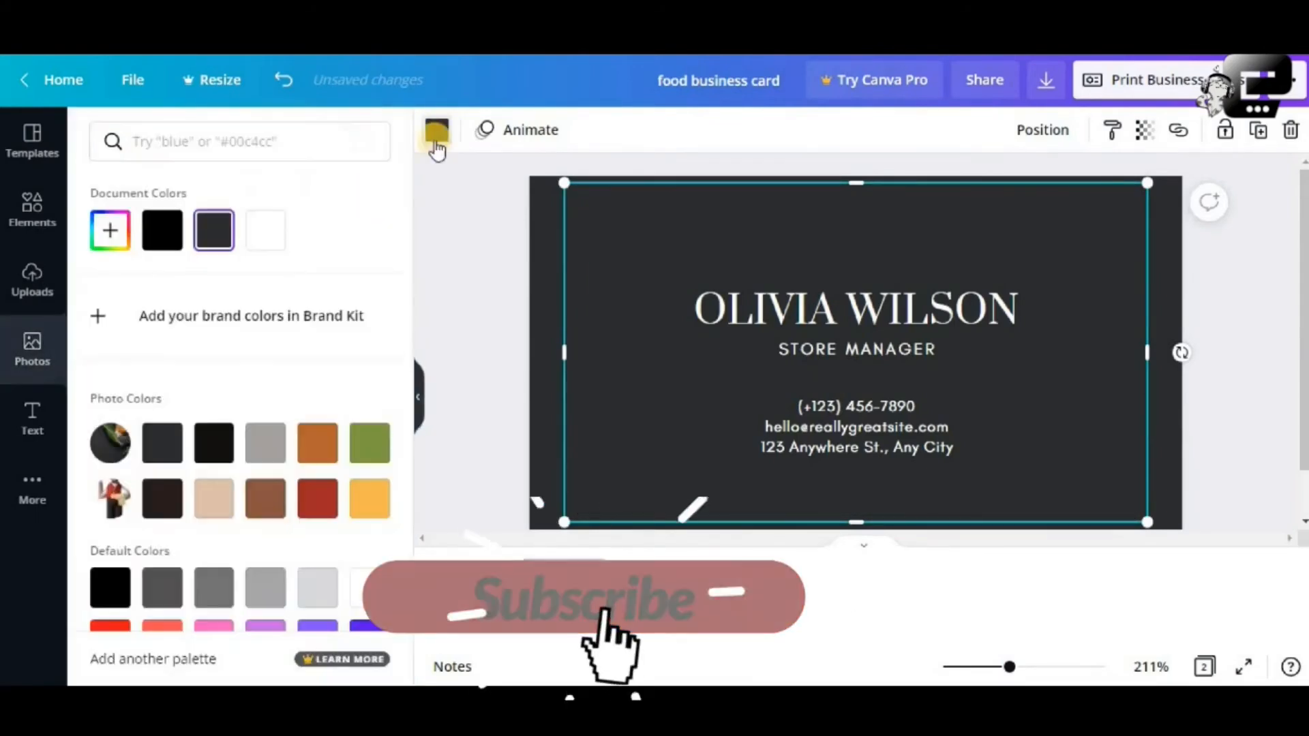
left_click(265, 444)
left_click(497, 349)
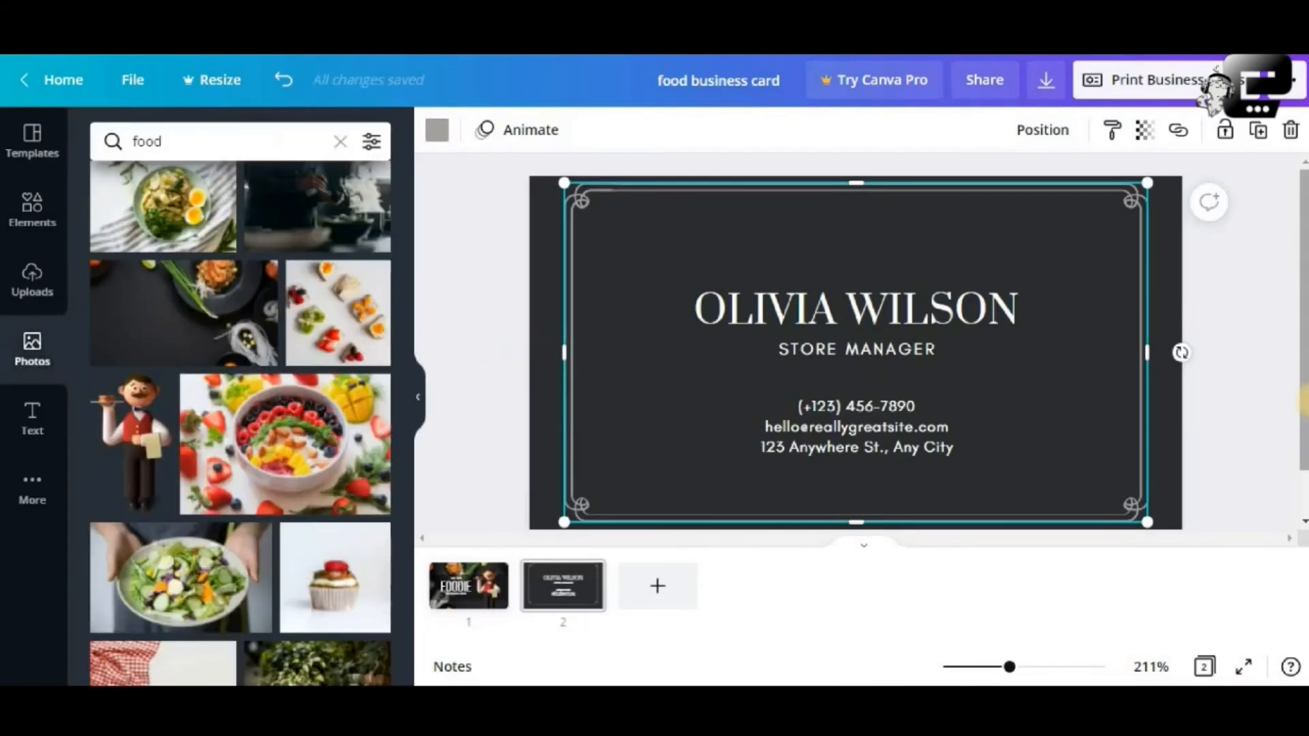
Delete the decorative frame from page 2.
left_click(1248, 394)
left_click(1139, 267)
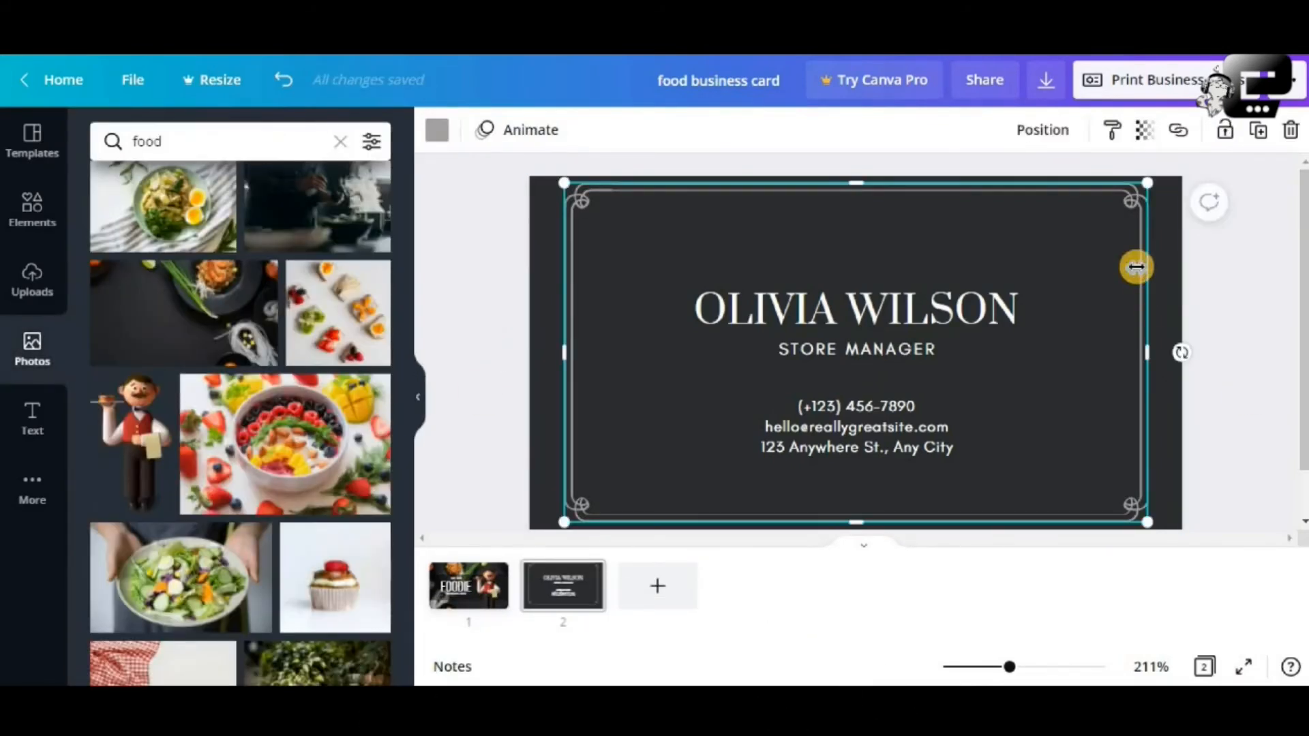
left_click(1291, 131)
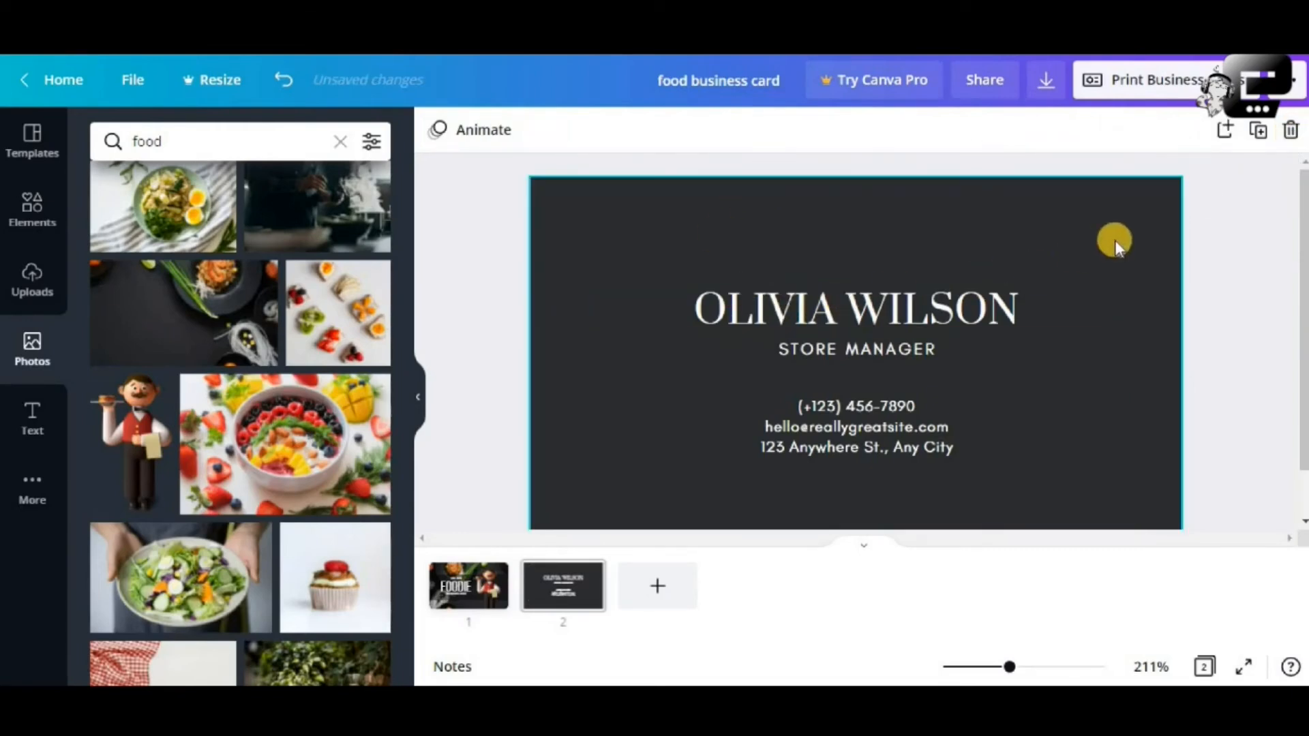
Replace the person's name in the heading with the placeholder NAME LAST NAME.
left_click(897, 291)
left_click(893, 302)
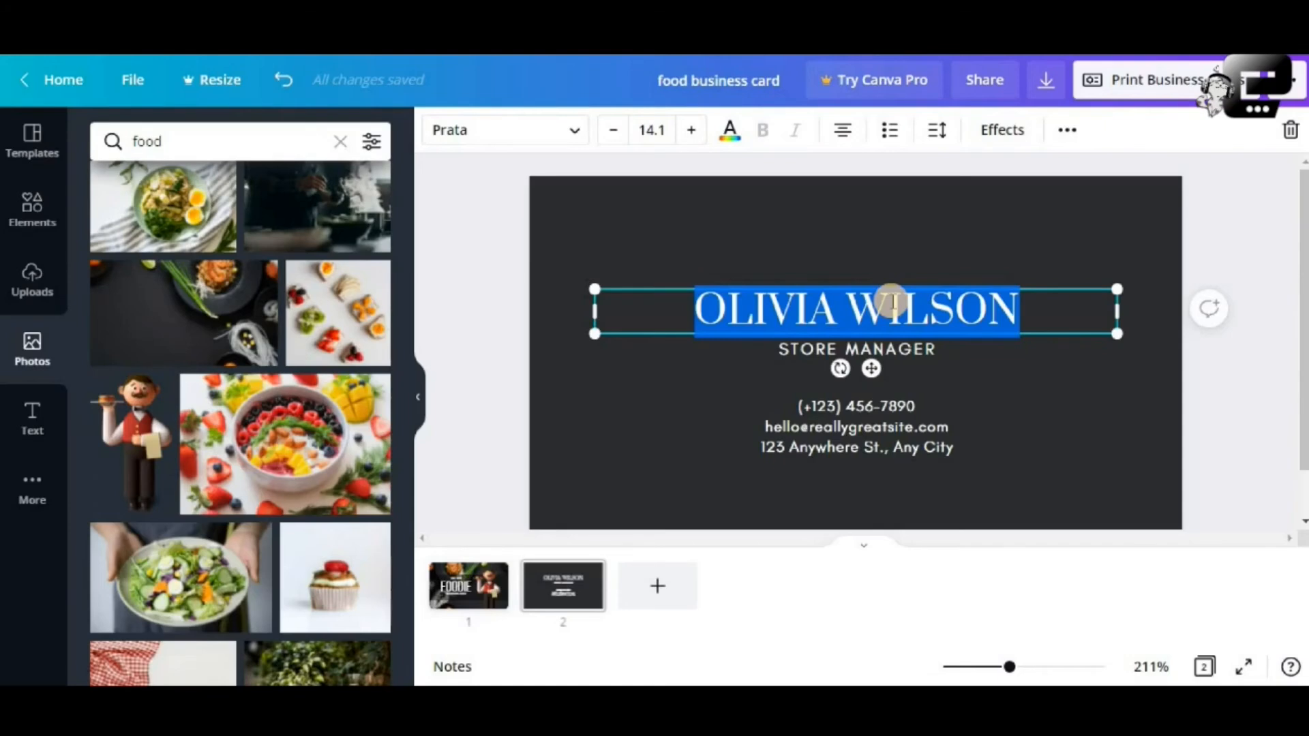
type("NAME")
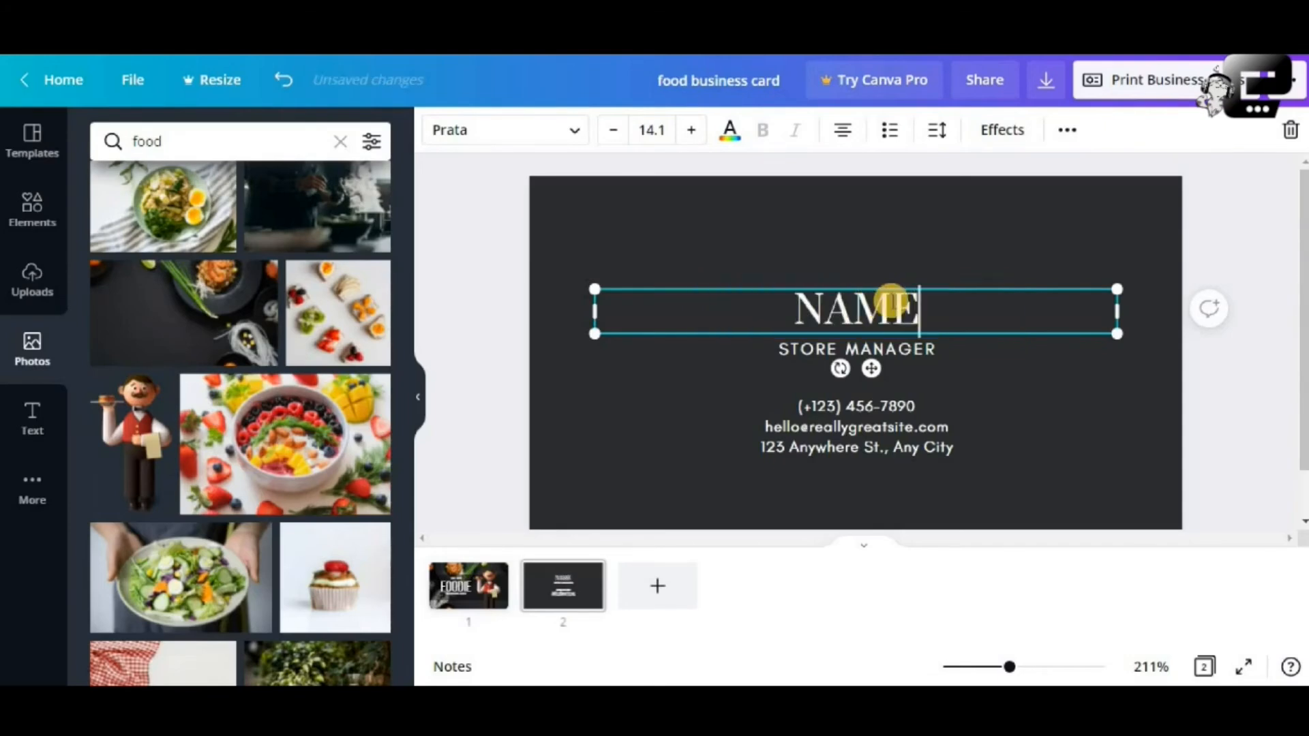
type(" LAST NAME")
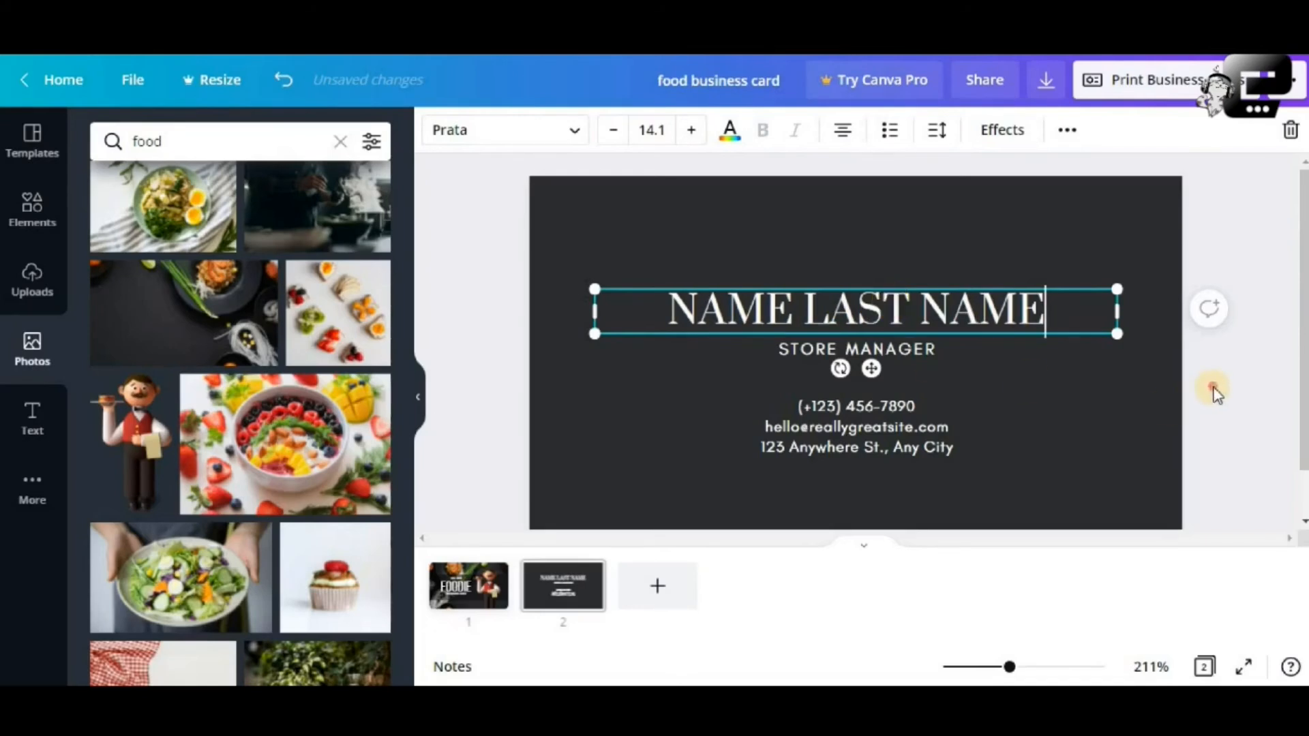
left_click(1188, 387)
Try replacing the STORE MANAGER job title with BUSINESS OWNER.
left_click(886, 353)
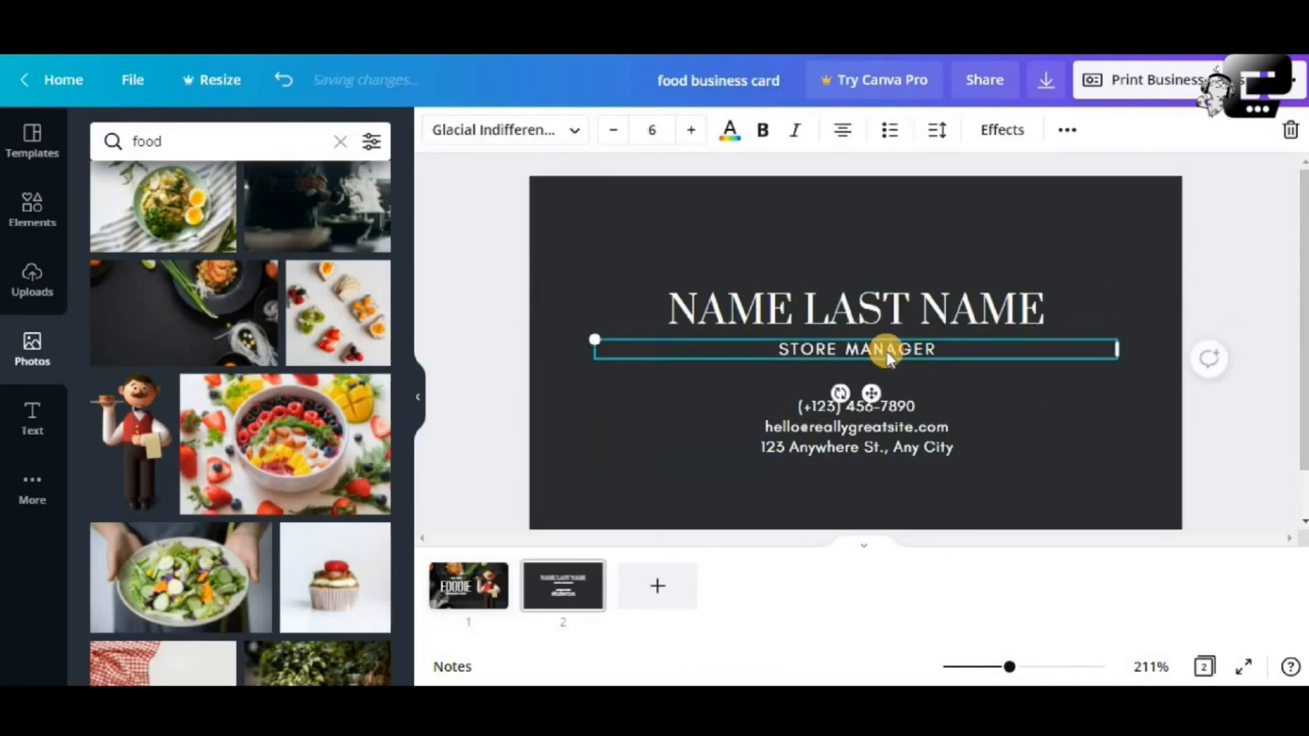
left_click(886, 354)
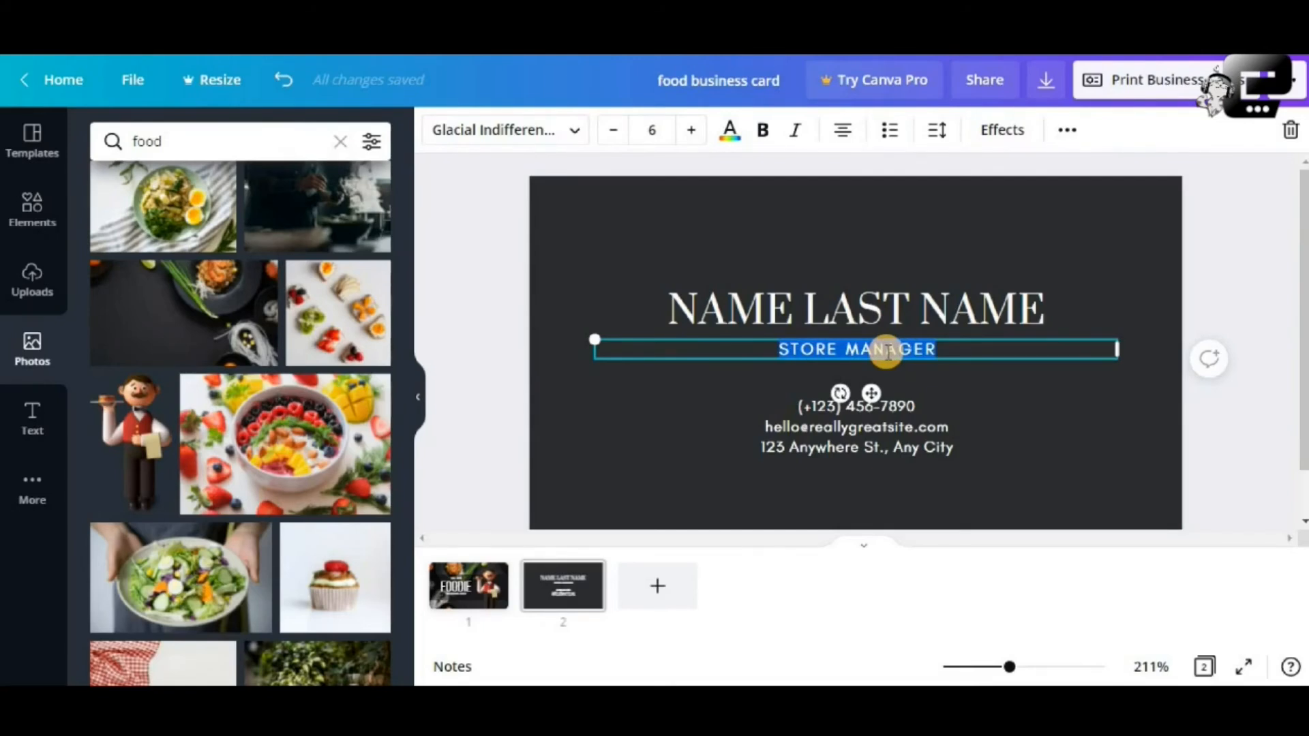
type("O")
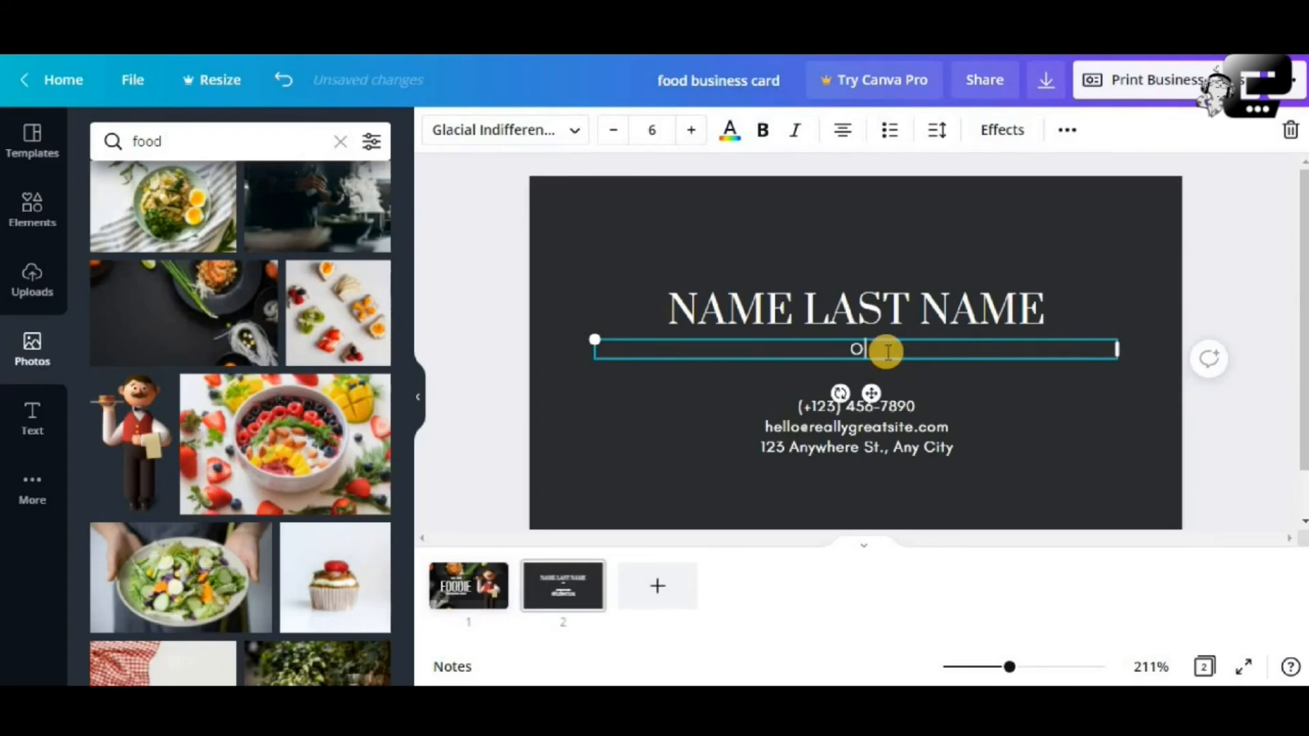
type("NWNER")
key("BackSpace")
key("BackSpace")
key("BackSpace")
key("BackSpace")
key("BackSpace")
type("BUSINESS OWNER")
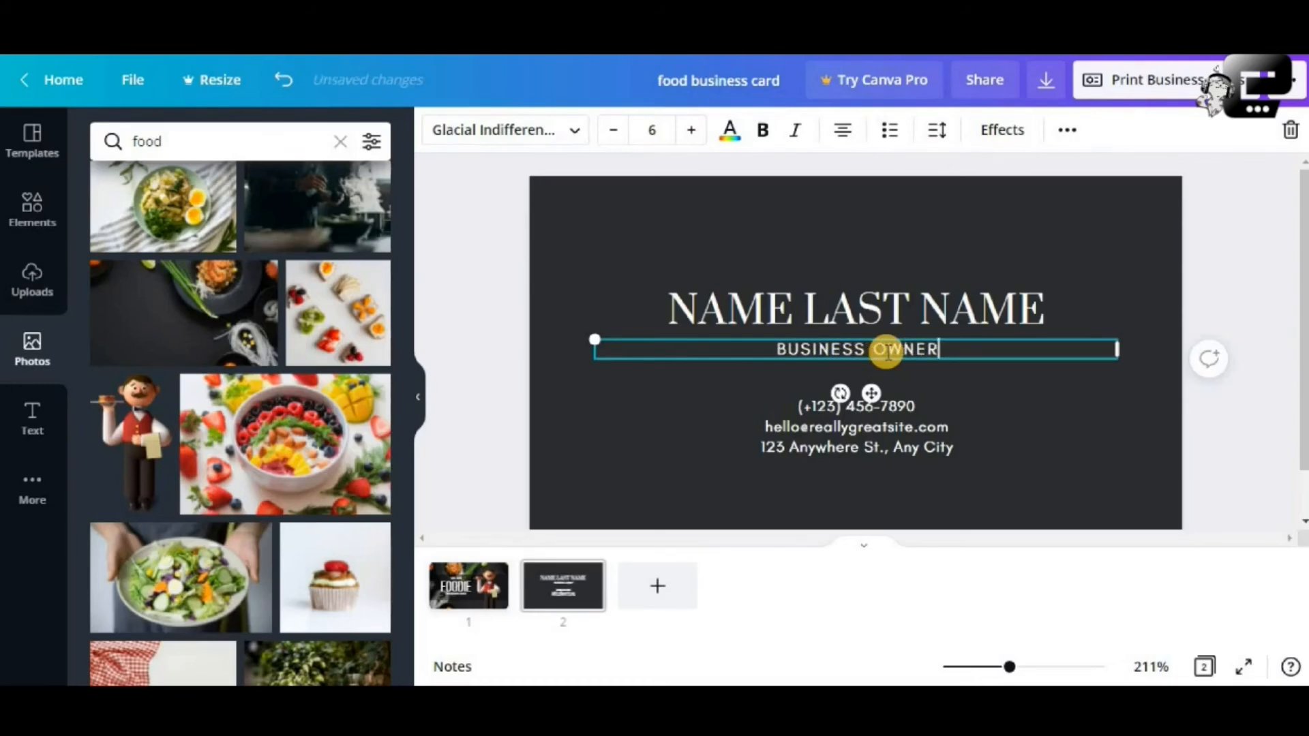
left_click(1215, 294)
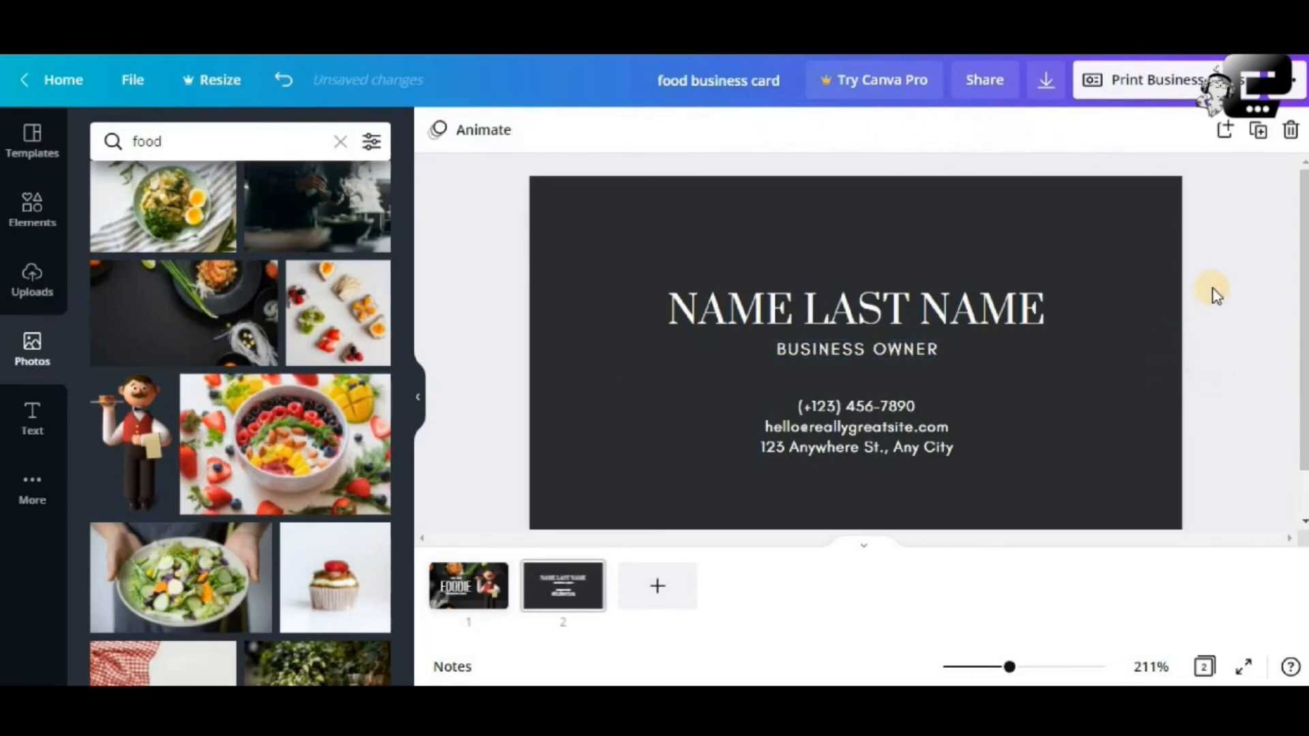
Undo the text changes made to the job title line.
left_click(285, 80)
left_click(285, 82)
left_click(286, 81)
left_click(286, 82)
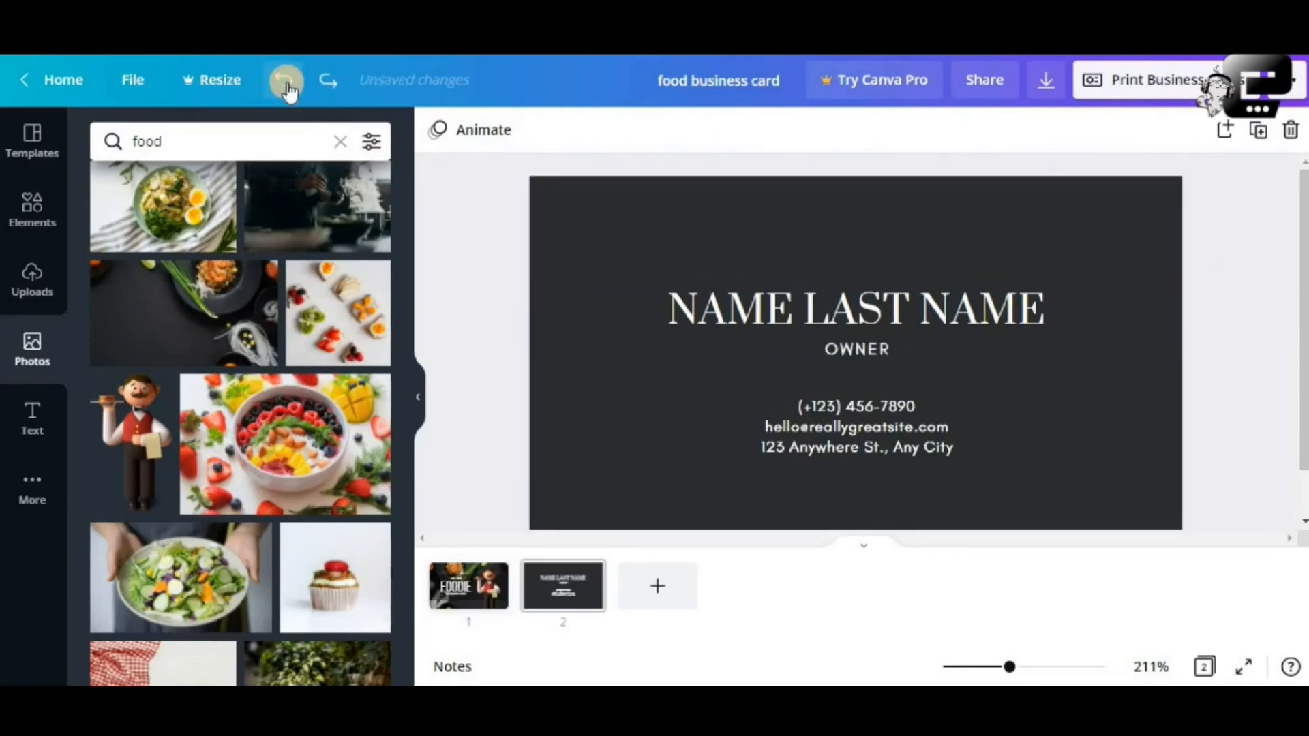
left_click(286, 82)
left_click(287, 81)
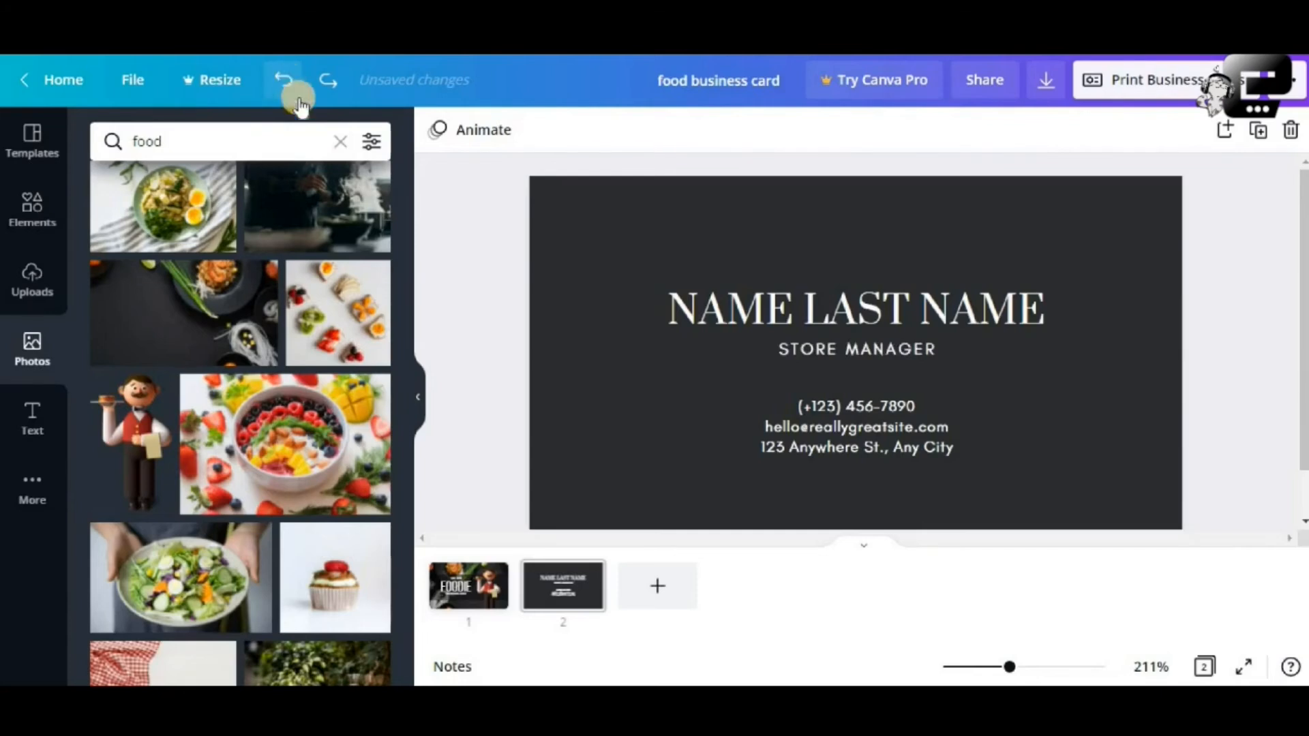
Move the contact details block up to directly below STORE MANAGER, keeping it horizontally centred on the card.
left_click(858, 414)
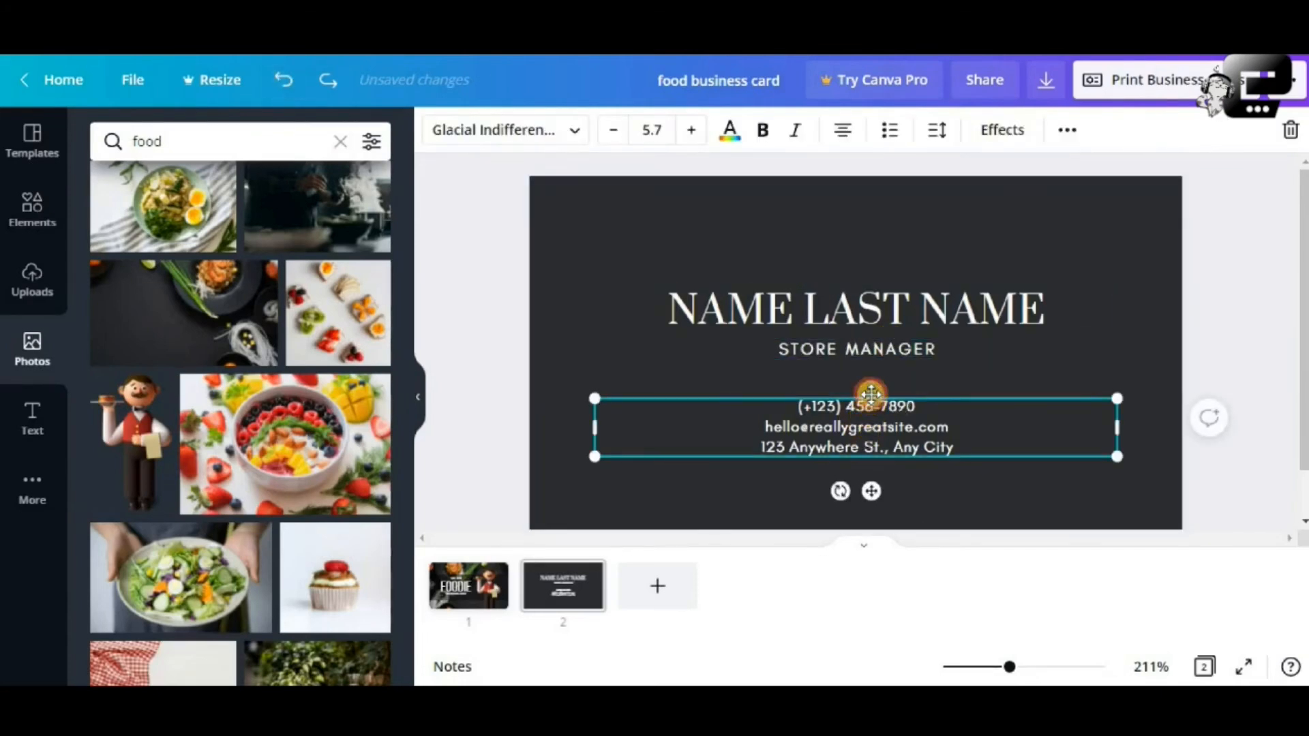
left_click_drag(871, 407, 870, 377)
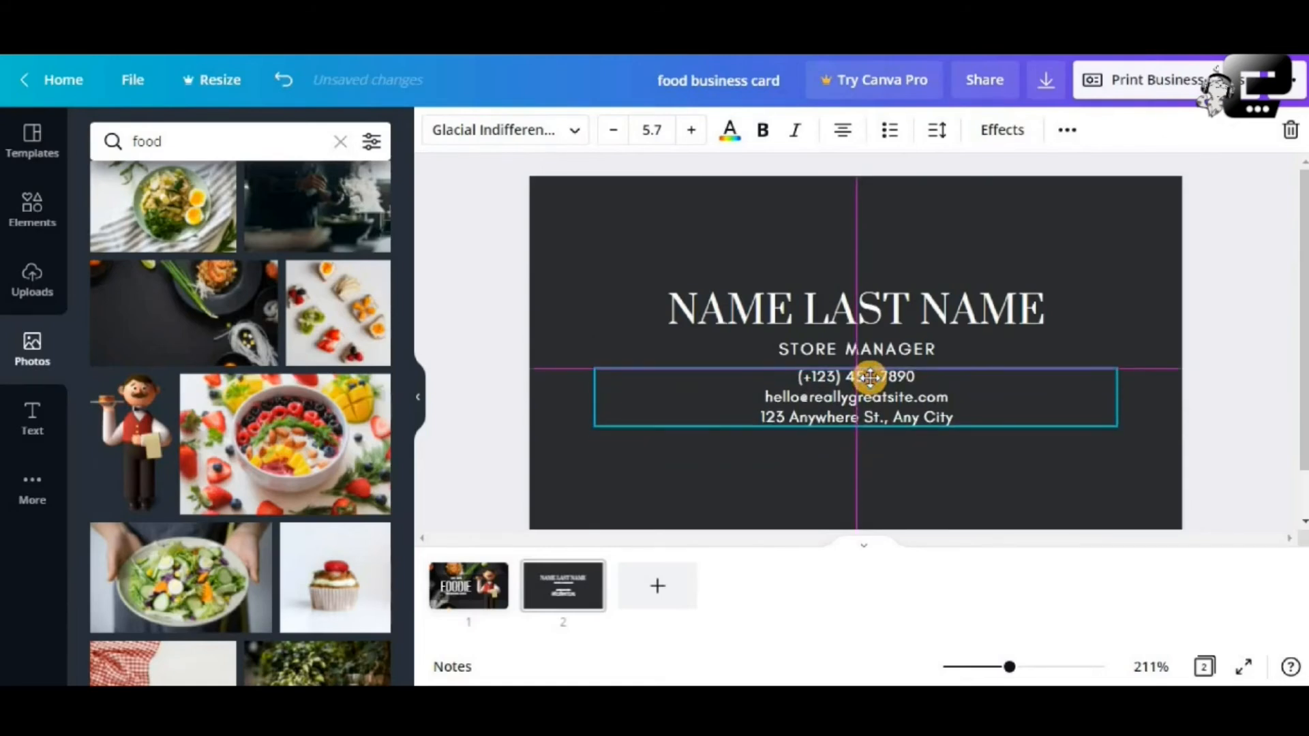
left_click(1221, 311)
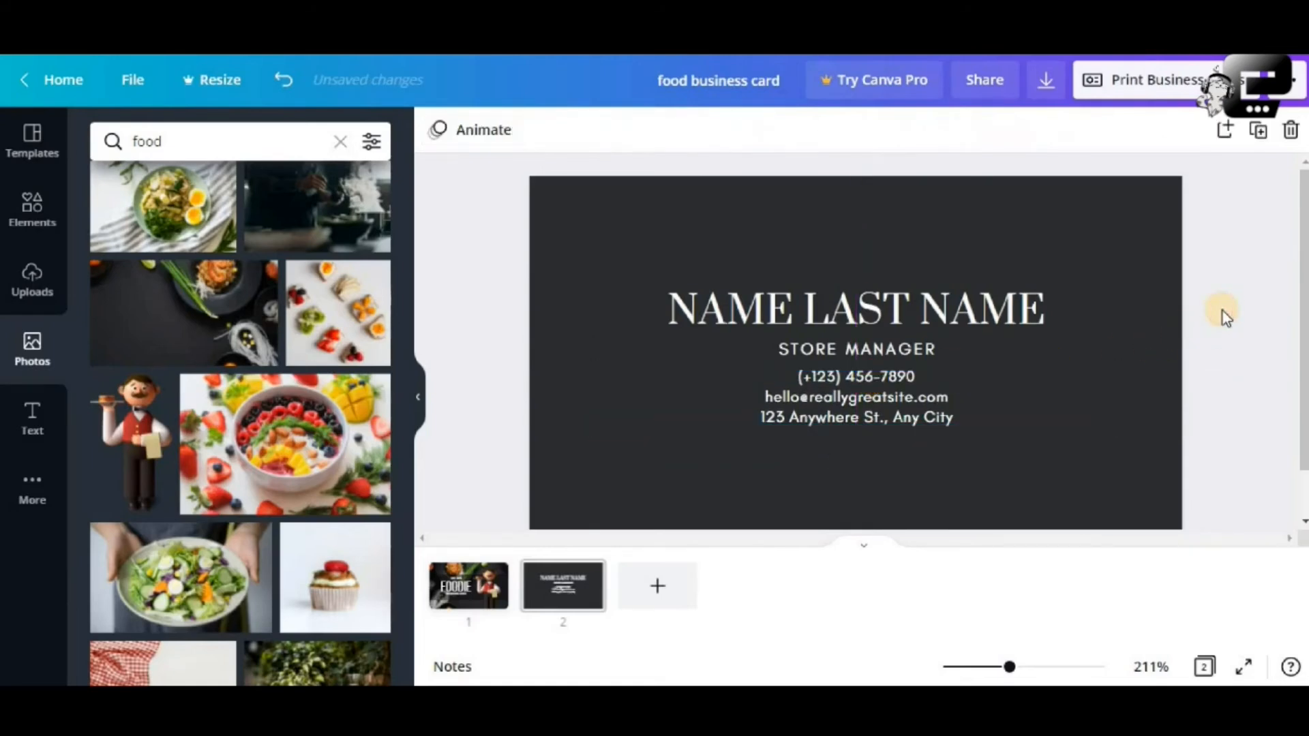
double_click(896, 409)
left_click_drag(914, 376, 754, 383)
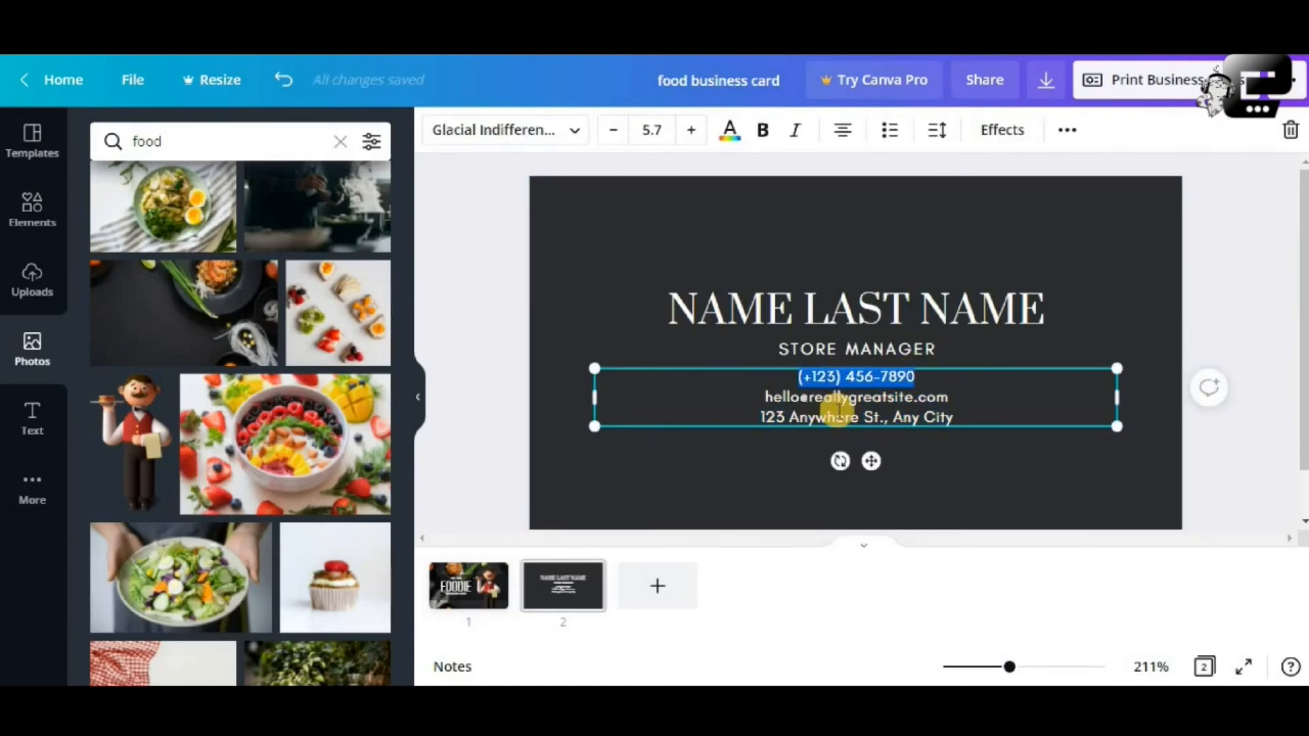
type("12345678")
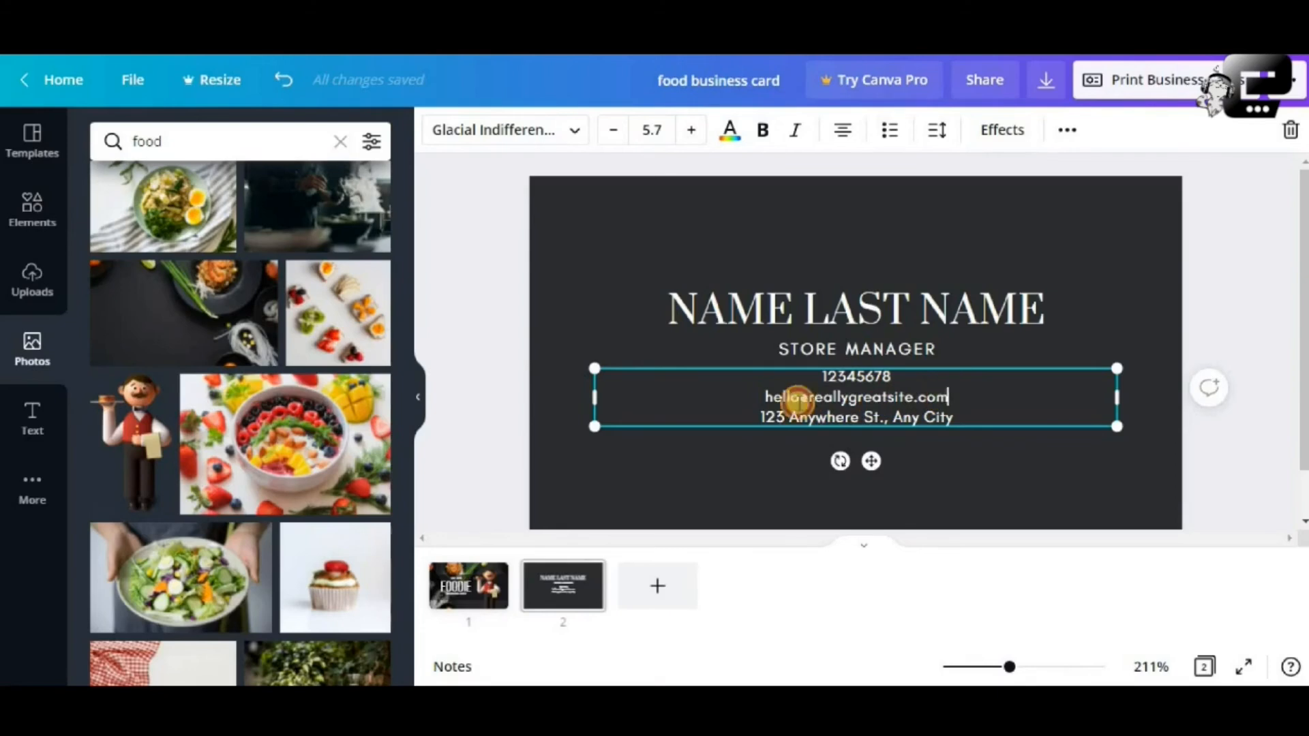
double_click(766, 396)
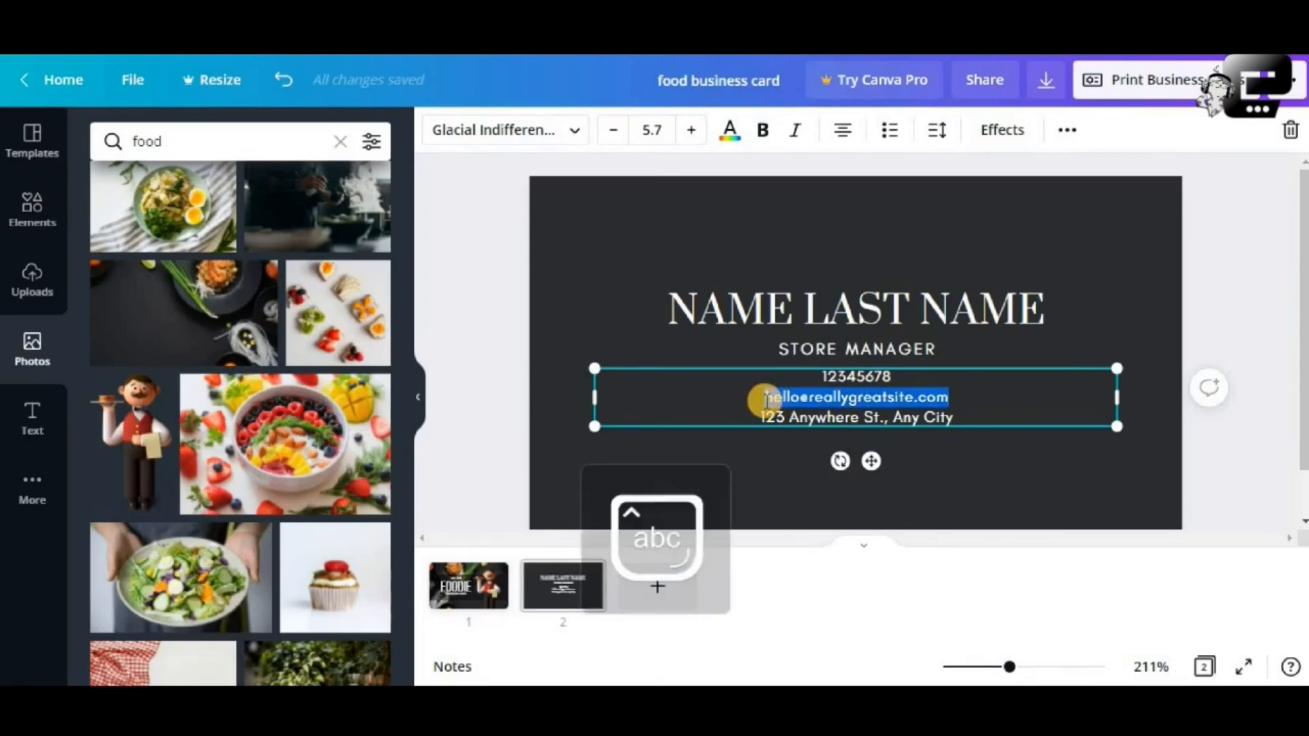
type("www.webs")
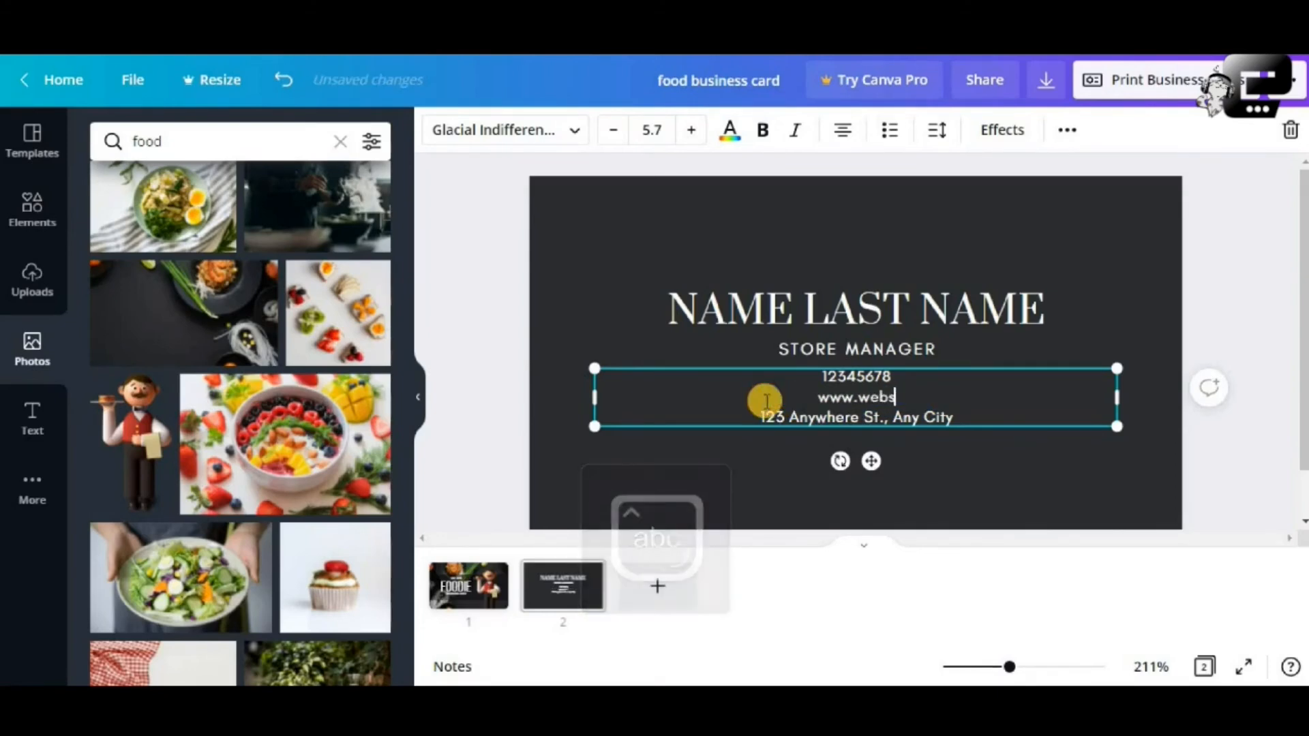
type("ite.com")
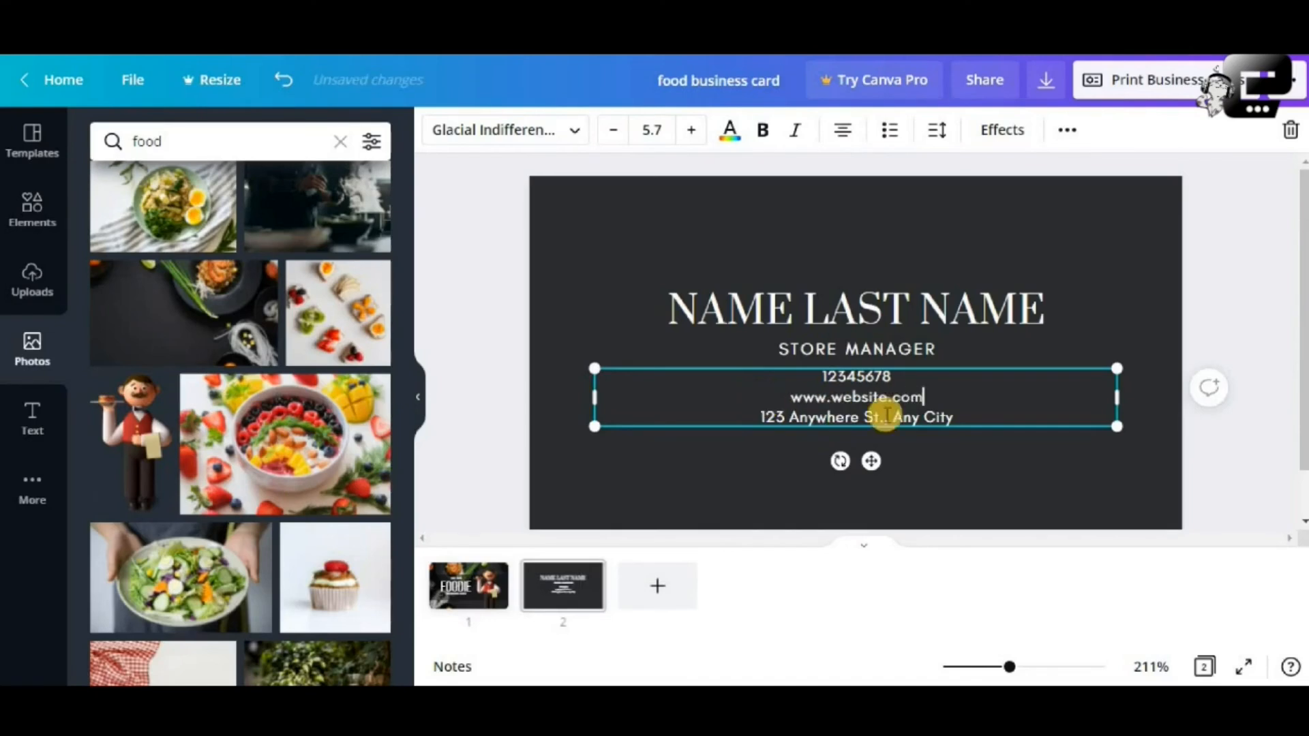
Replace the street address line in the contact block with "address can be found on google".
left_click(893, 417)
left_click_drag(959, 418, 759, 414)
type("addre")
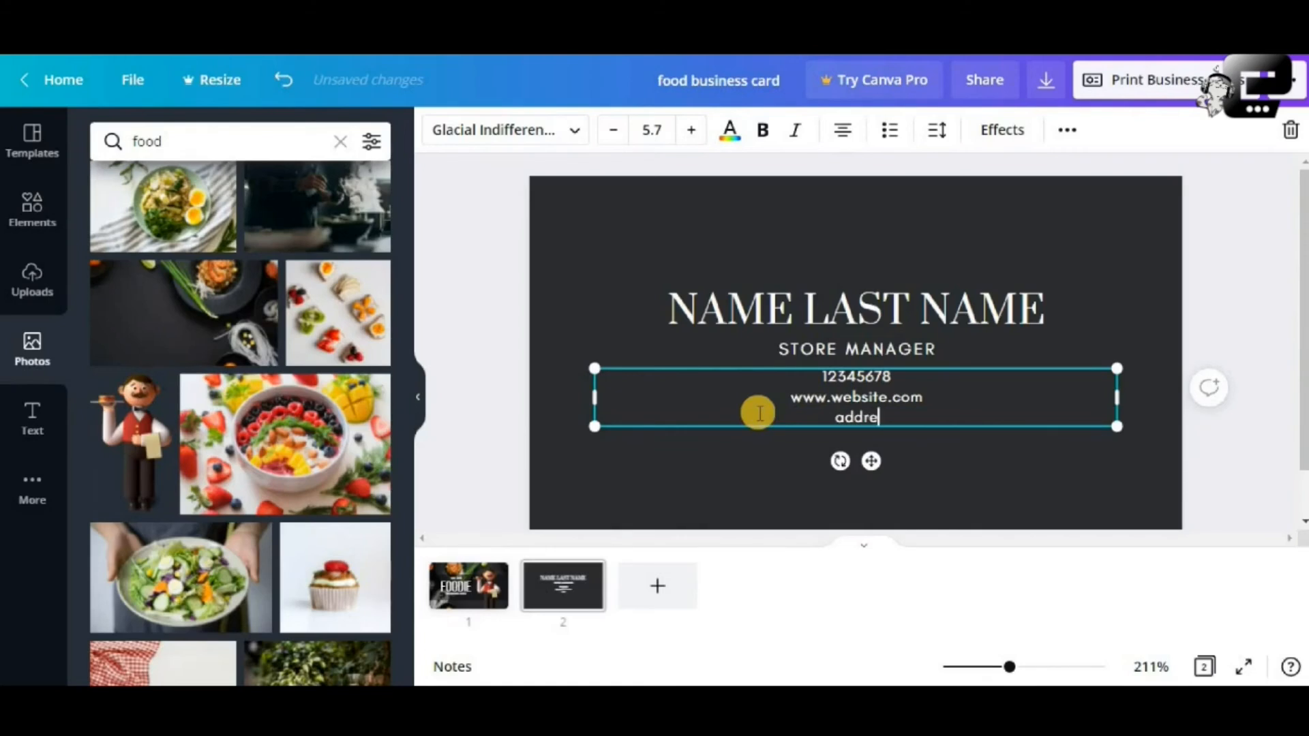
type("ss")
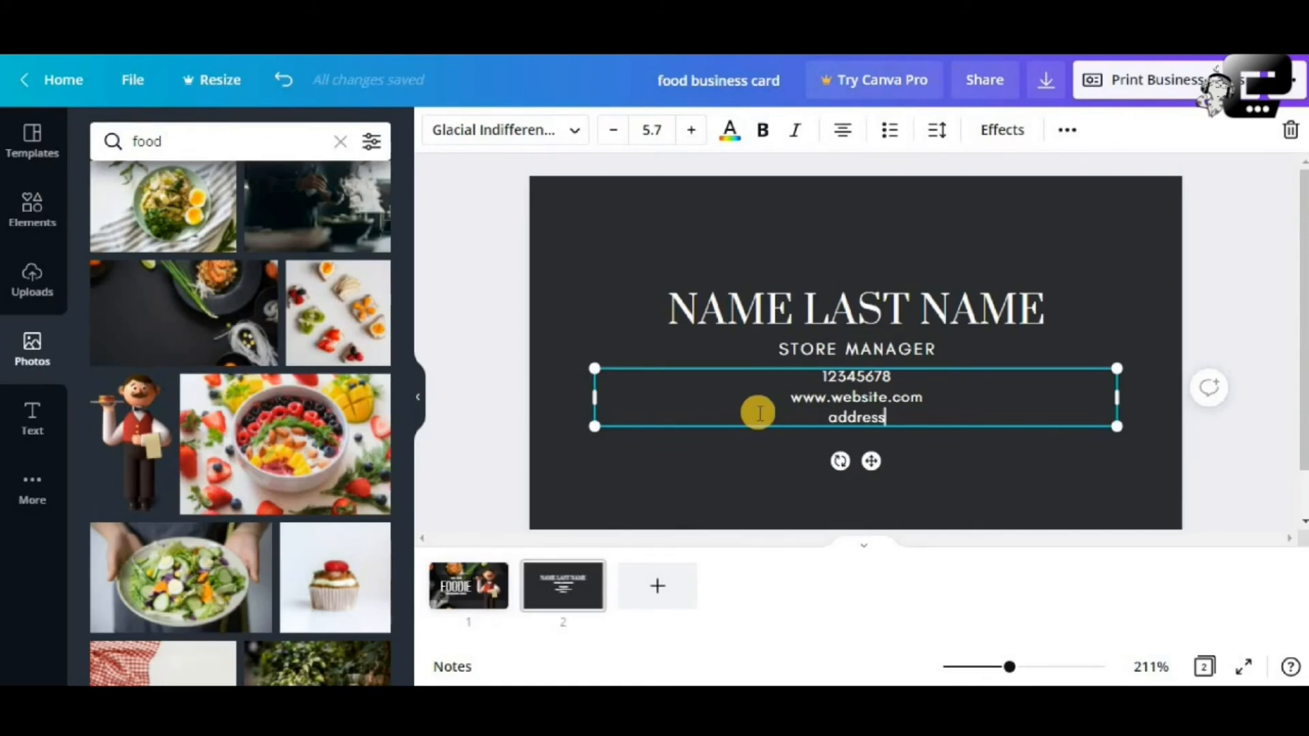
type(" can be ")
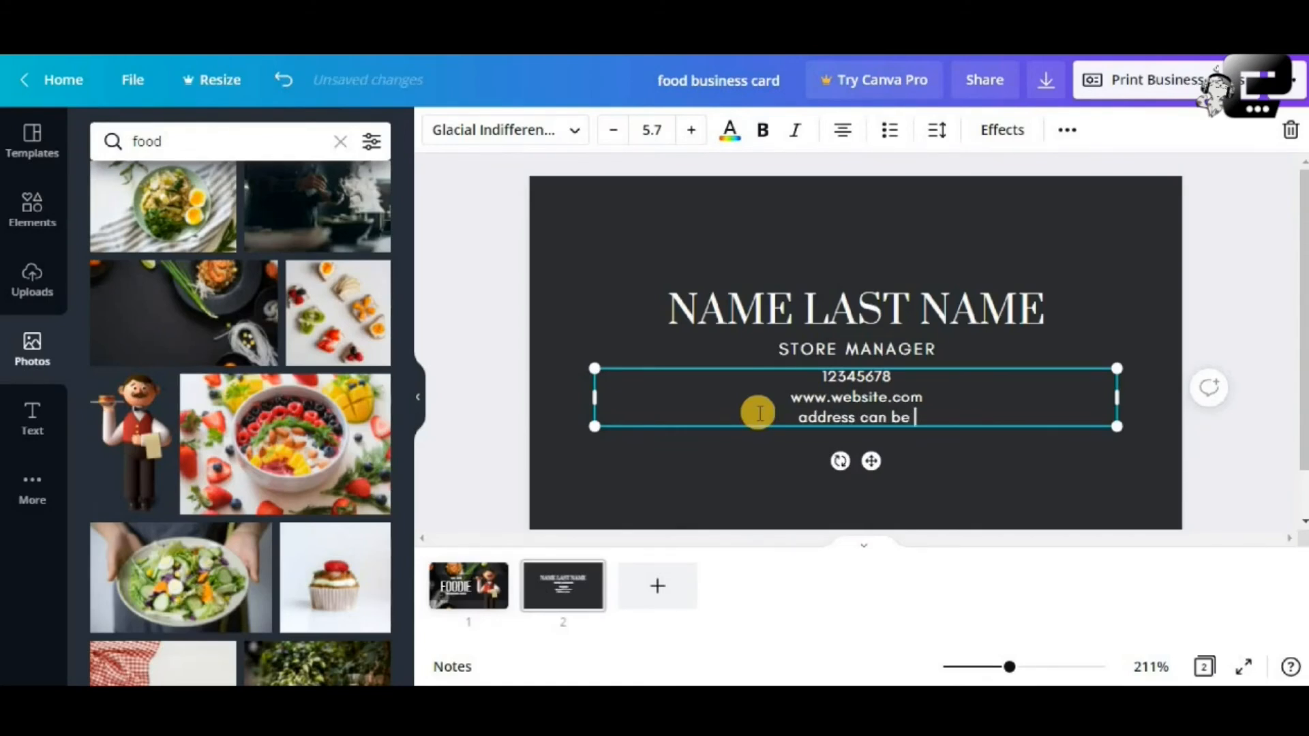
type("found")
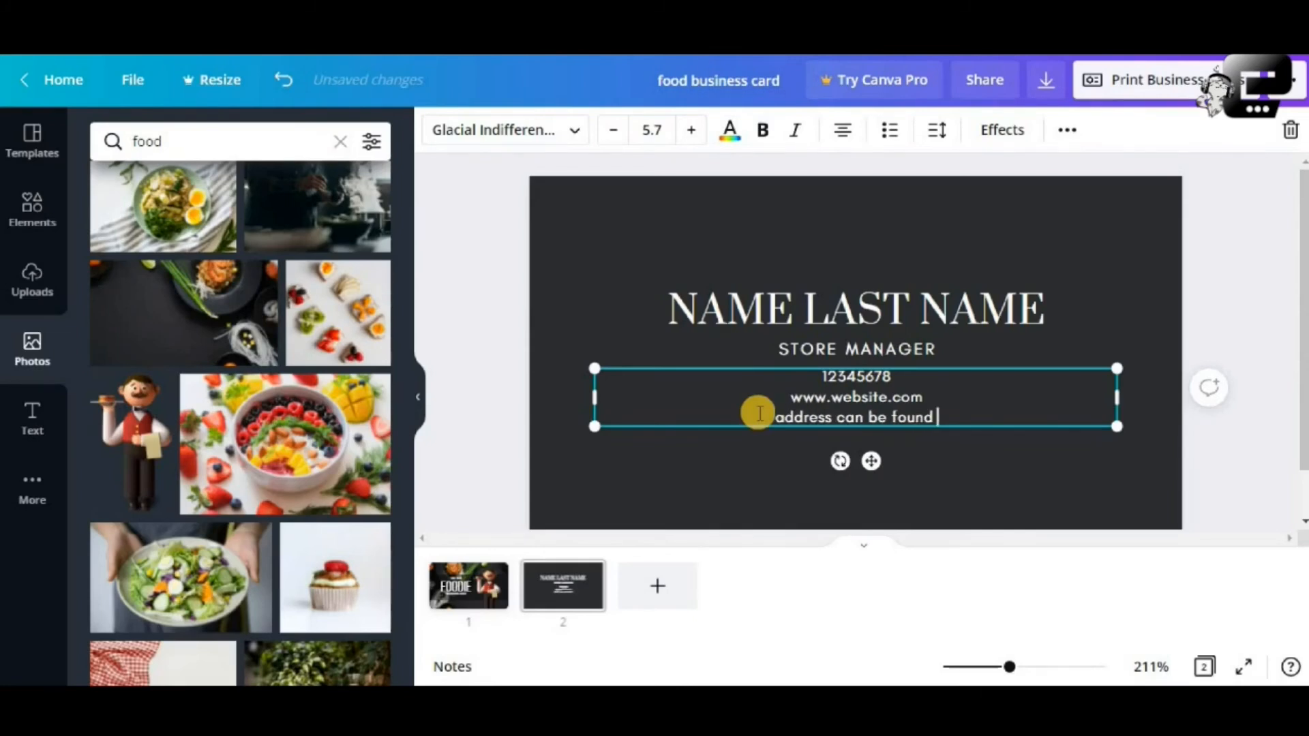
type(" on go")
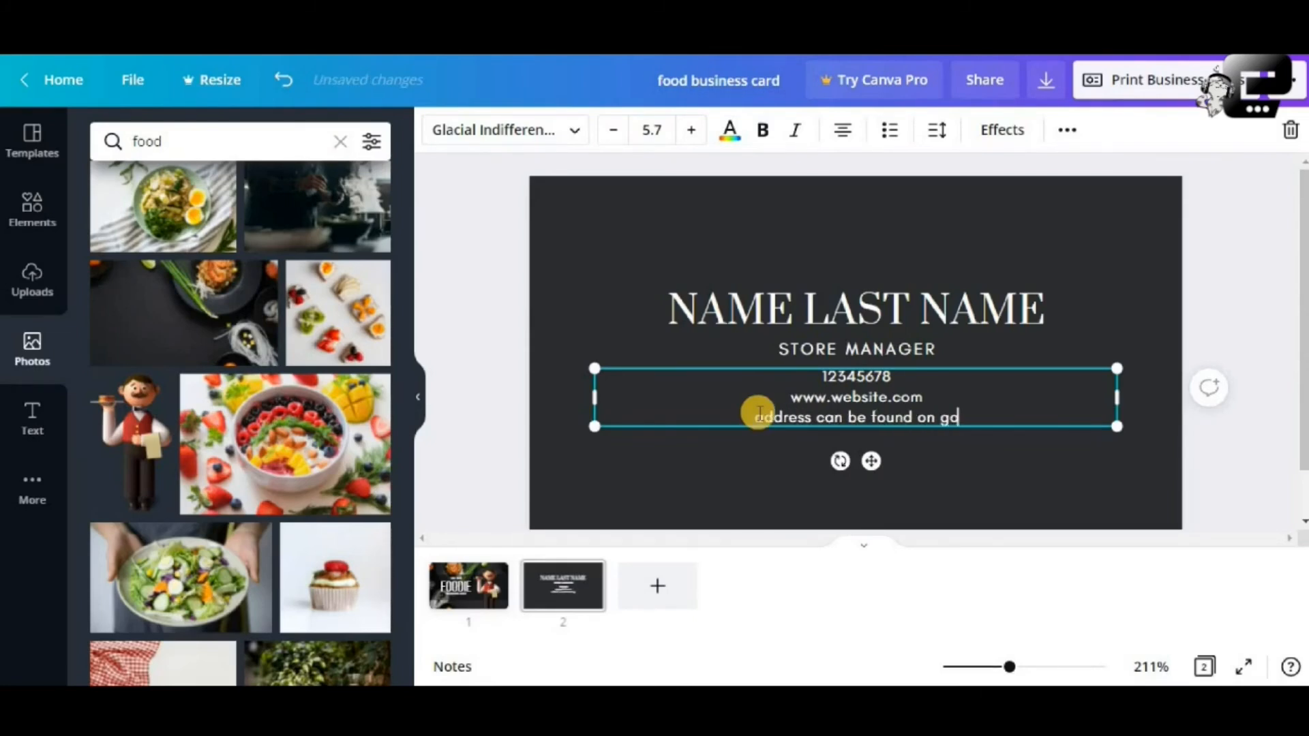
type("ogle")
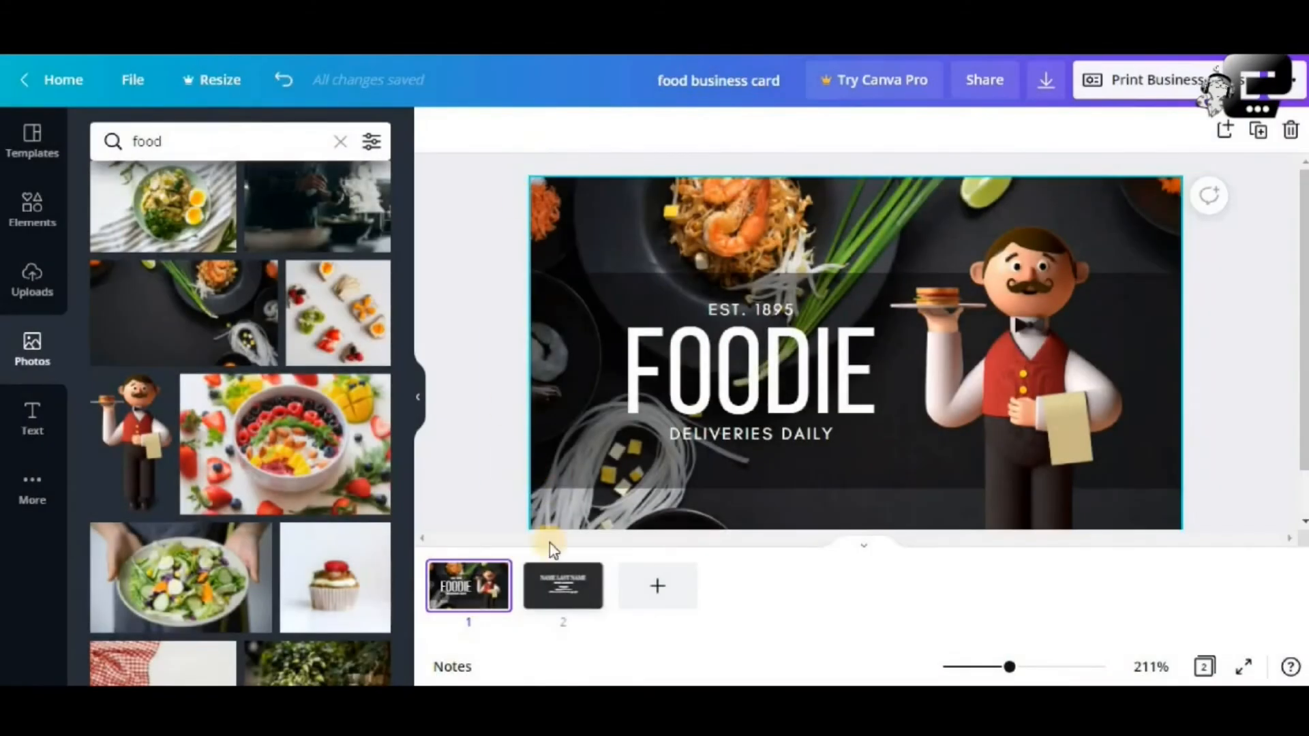
Review the layout of the FOODIE front and the contact side, checking the front both close up and as a whole.
left_click(547, 588)
left_click(478, 578)
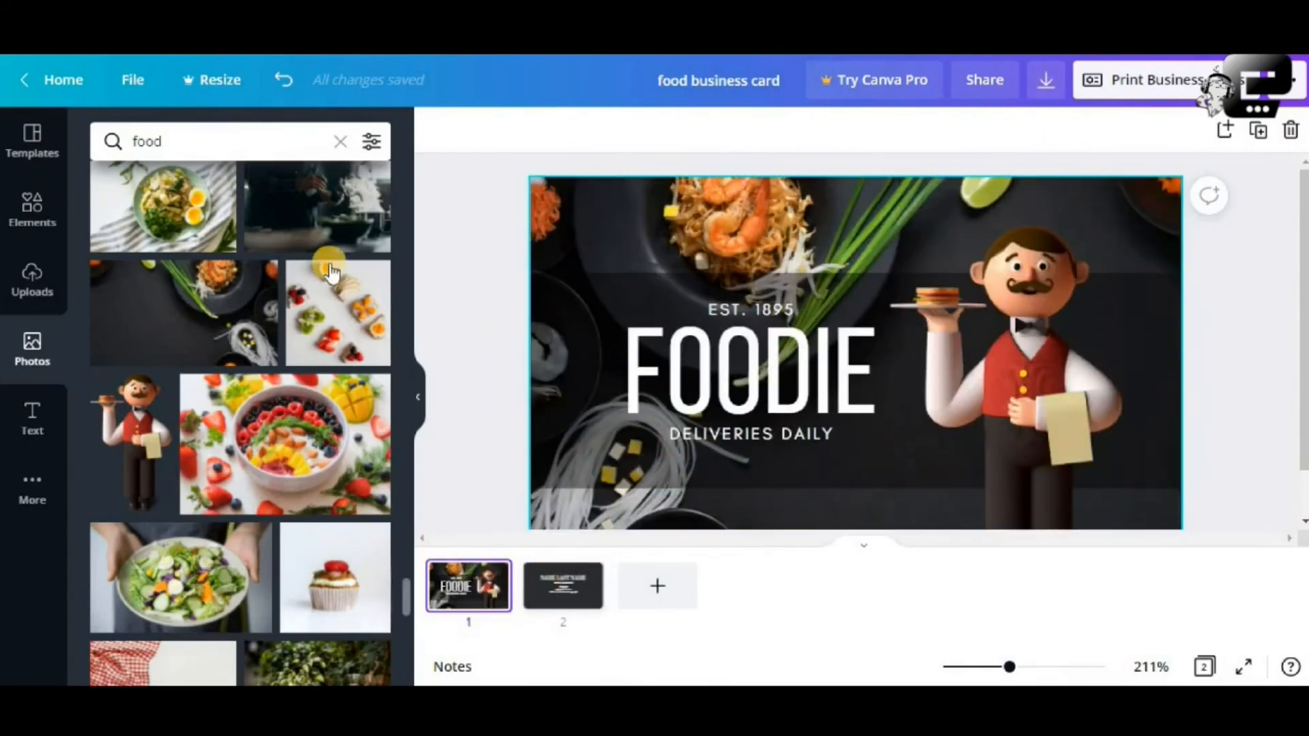
scroll(330, 263, "up", 5)
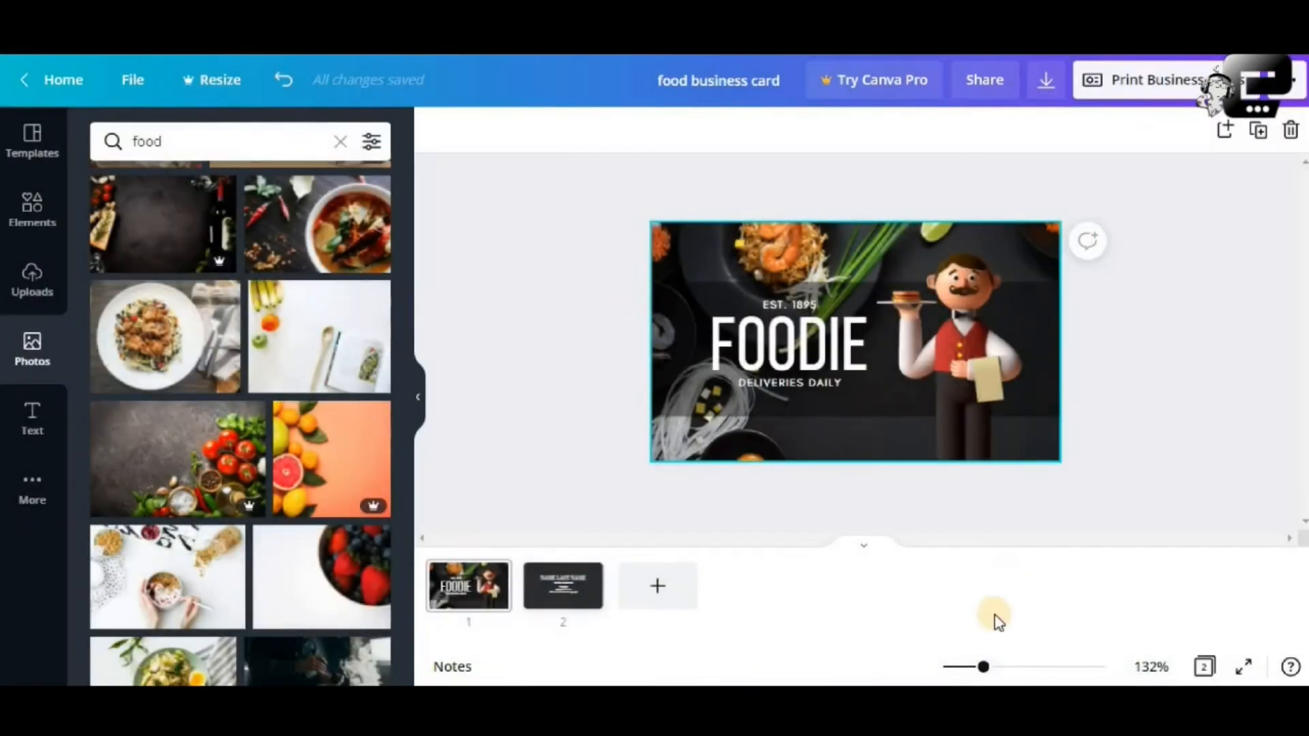
left_click(983, 667)
mouse_move(986, 670)
left_mouse_down()
mouse_move(1002, 666)
mouse_move(963, 666)
mouse_move(1050, 670)
mouse_move(976, 667)
mouse_move(1005, 667)
mouse_move(992, 667)
left_mouse_up()
left_click(784, 374)
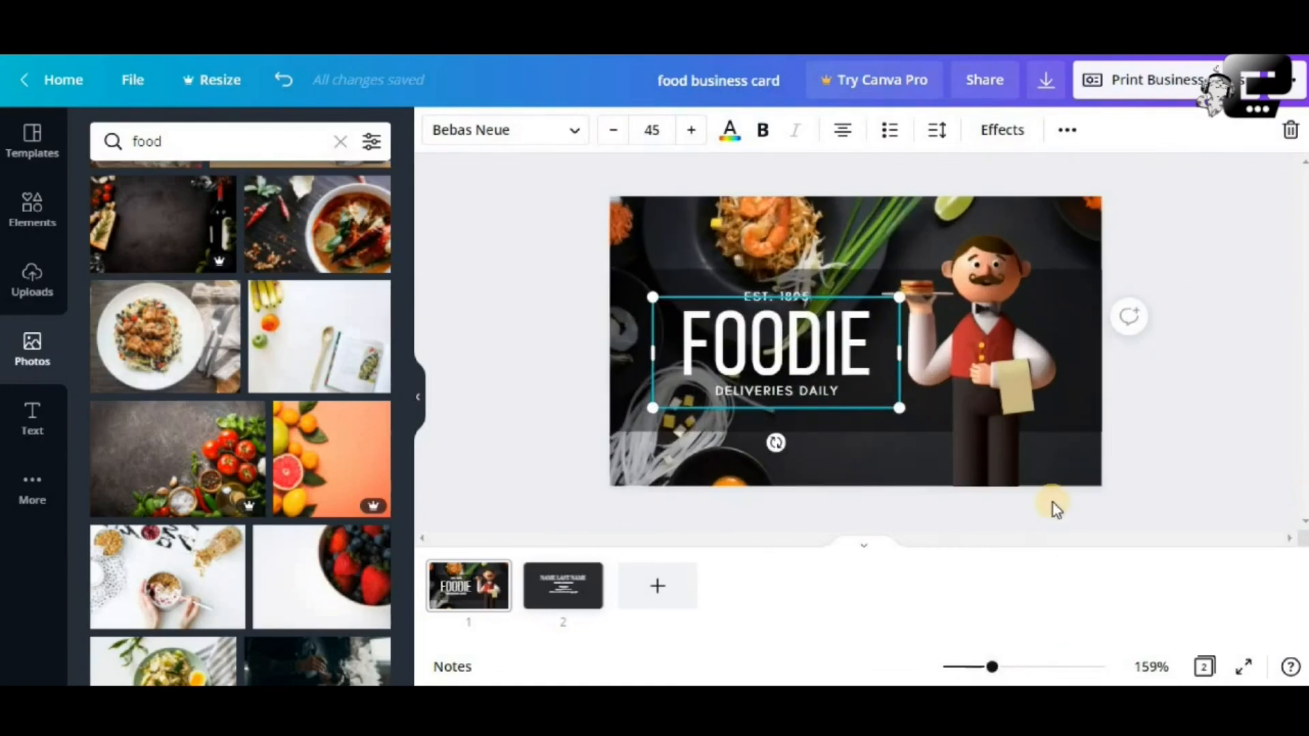
scroll(1053, 502, "down", 4)
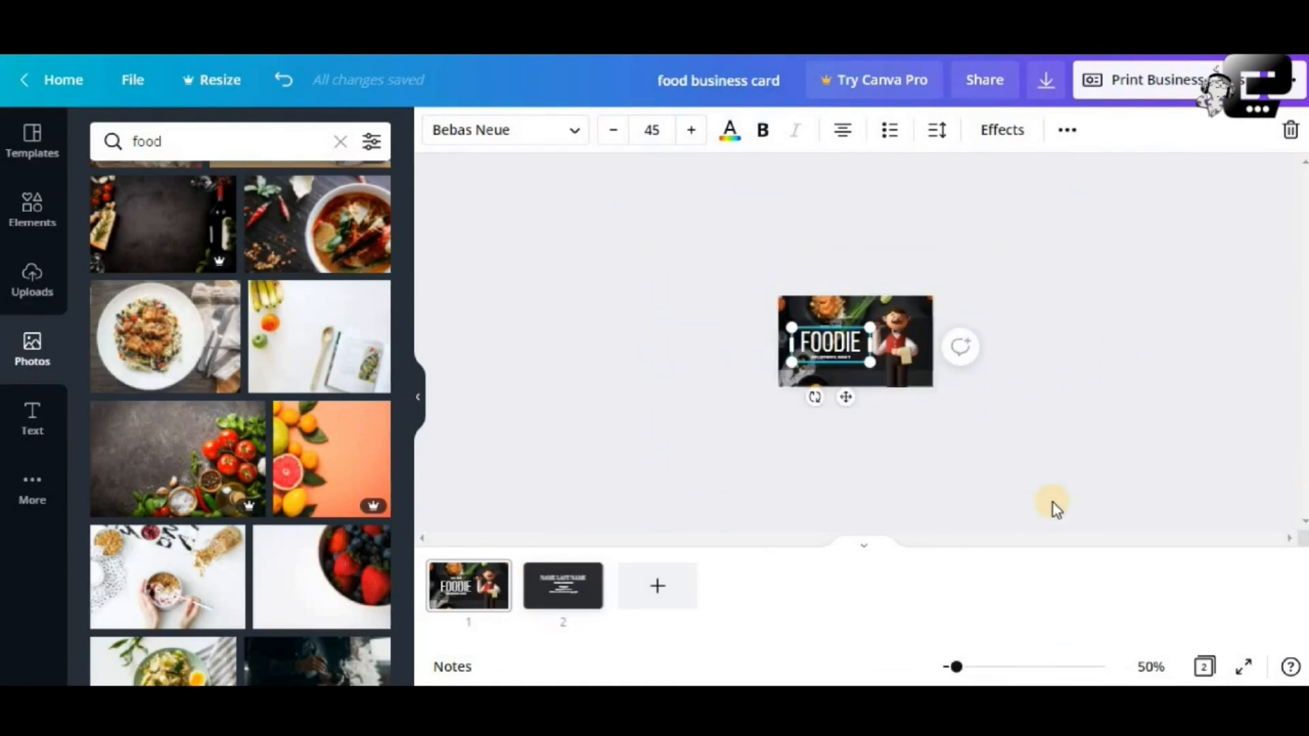
scroll(1052, 501, "up", 7)
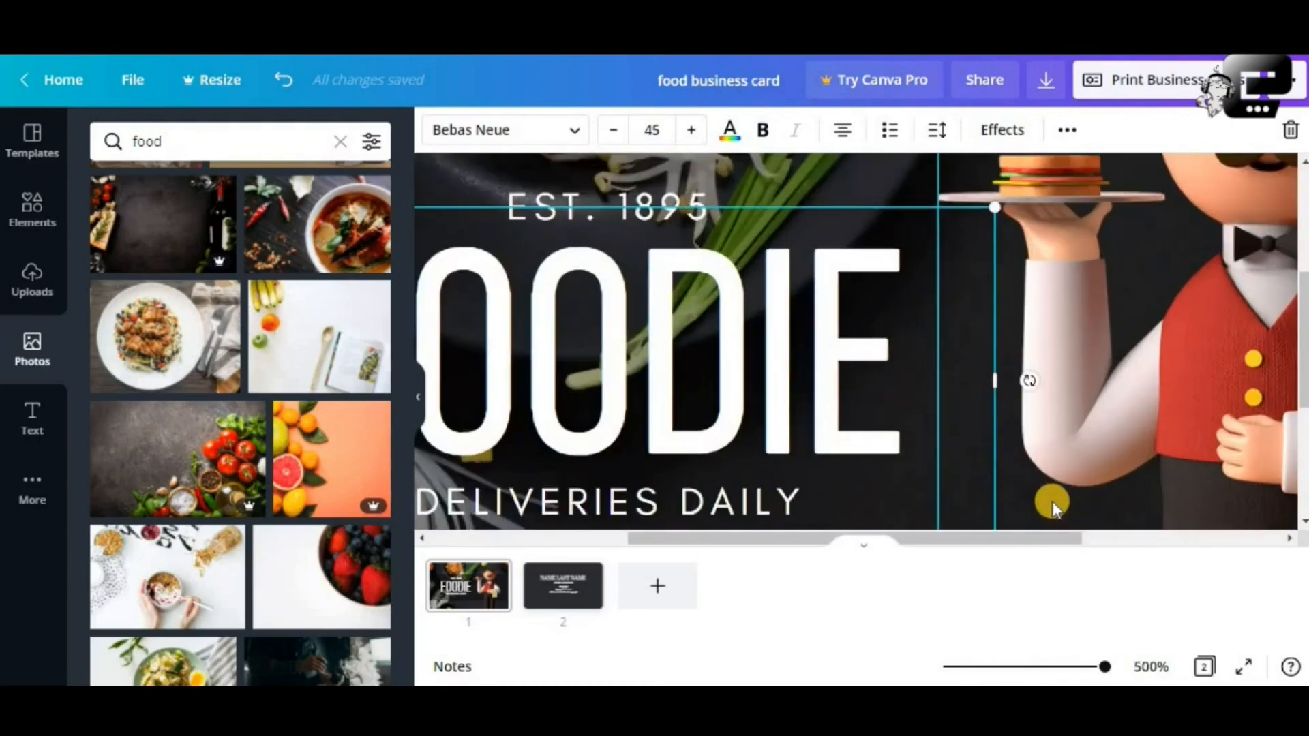
scroll(1052, 501, "down", 5)
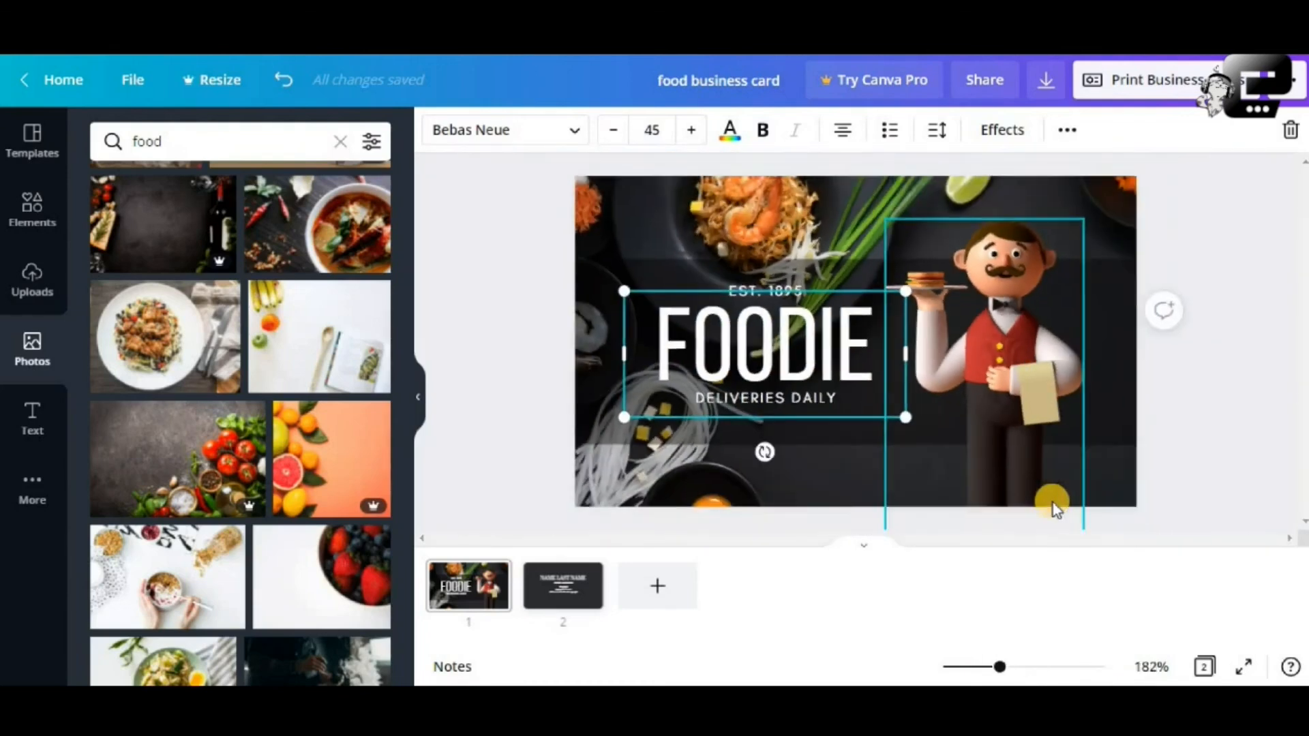
scroll(1052, 502, "down", 1)
scroll(1053, 501, "up", 1)
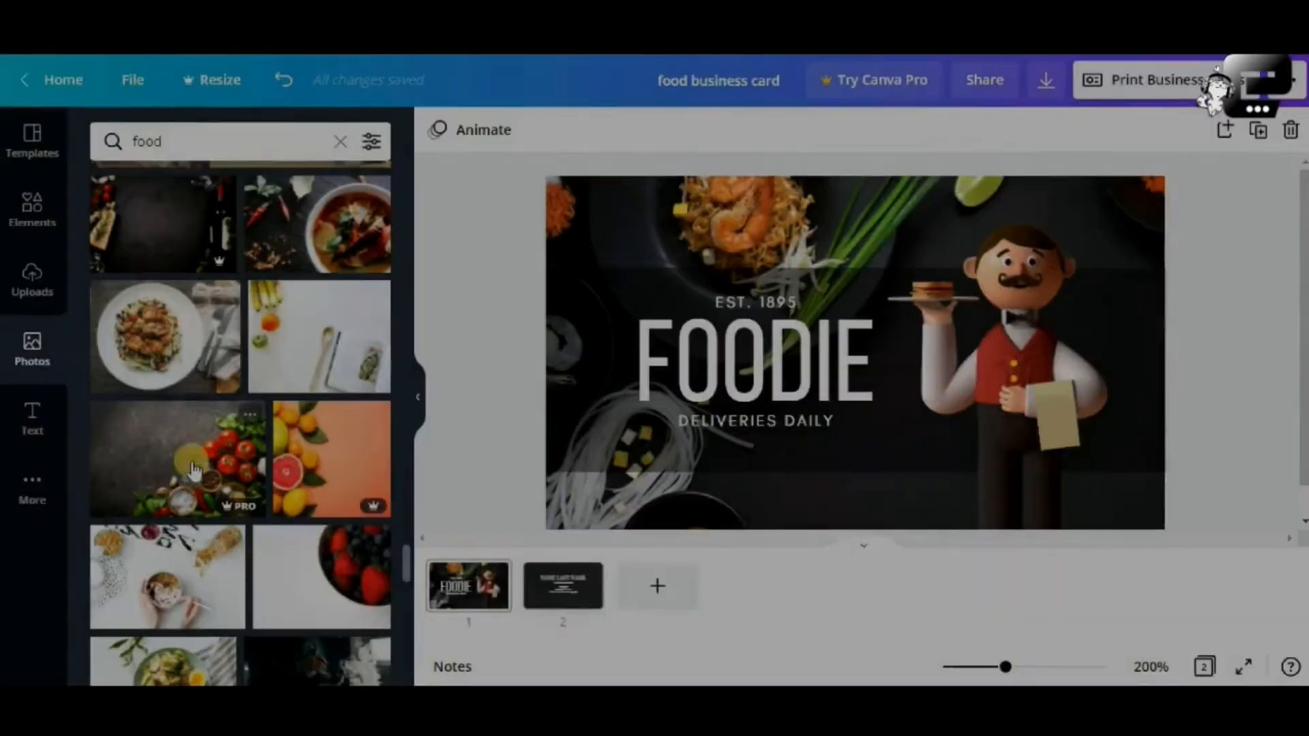
left_click(563, 585)
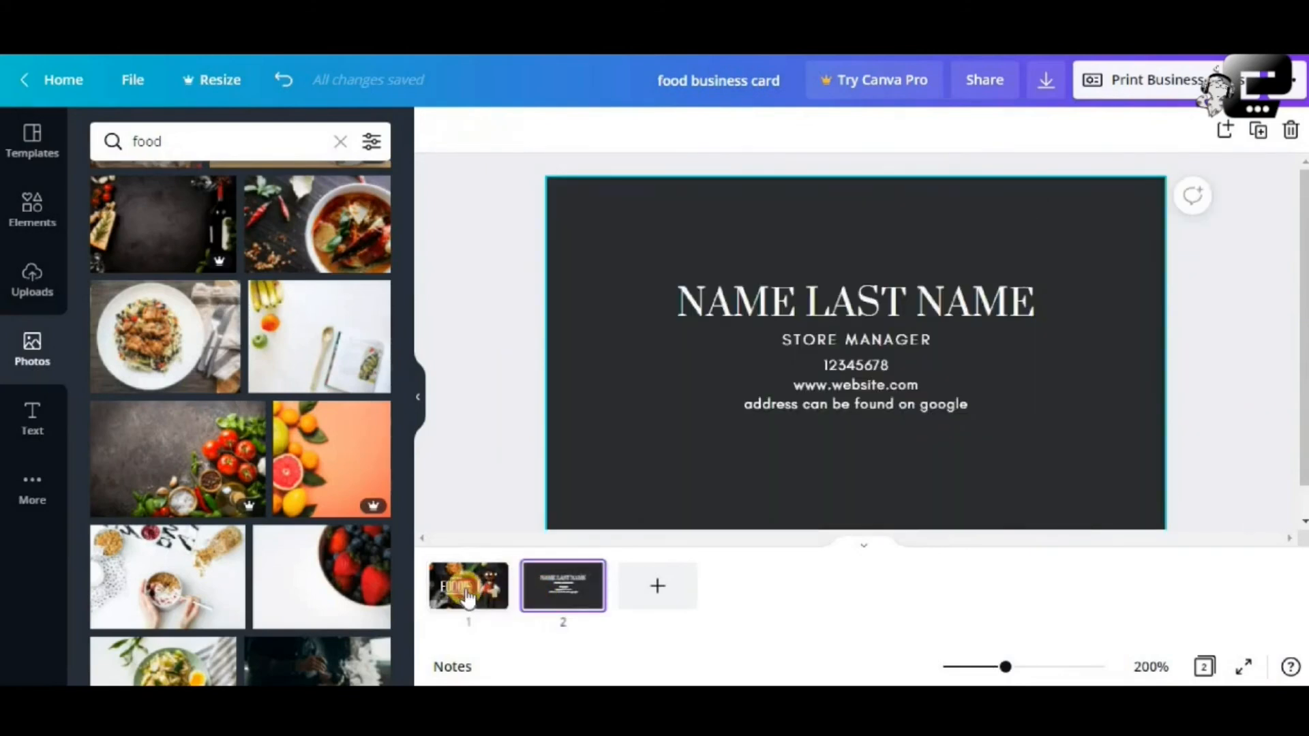
left_click(467, 598)
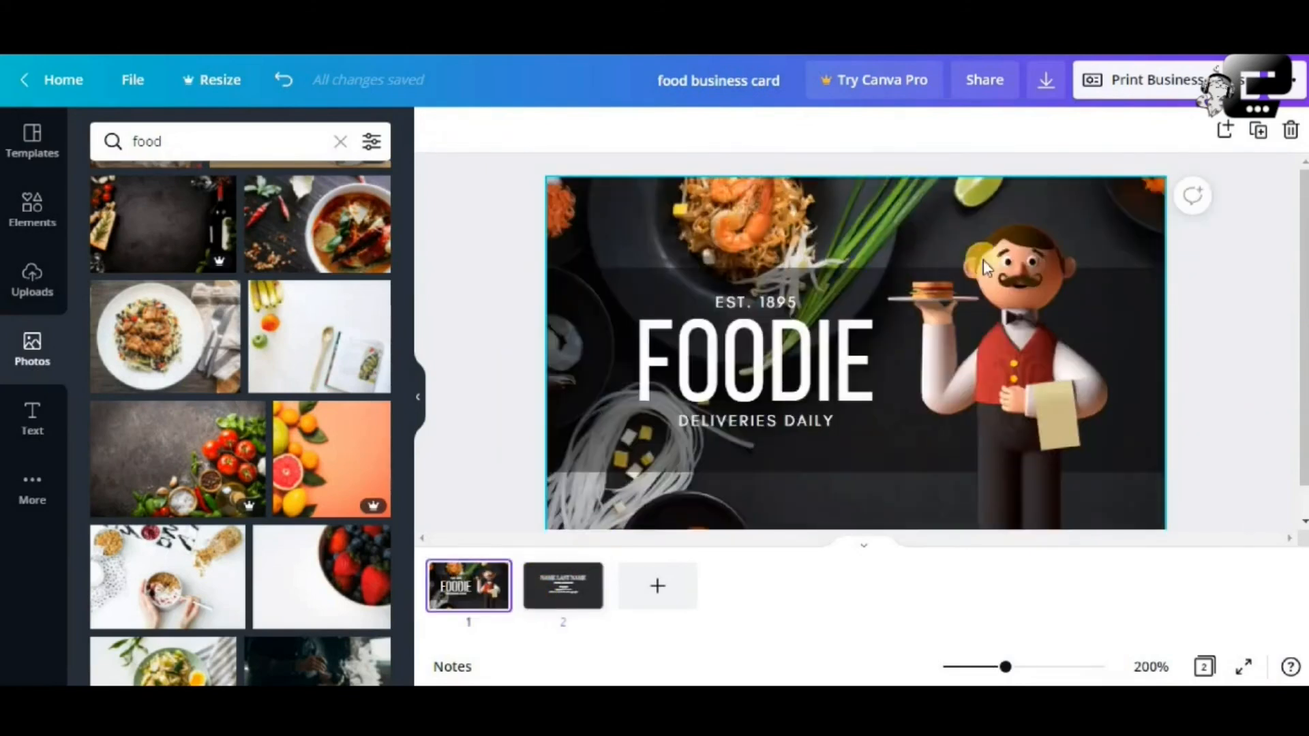
Download all pages of the card as PDF Print with crop marks and bleed, and dismiss the print offer.
left_click(1047, 83)
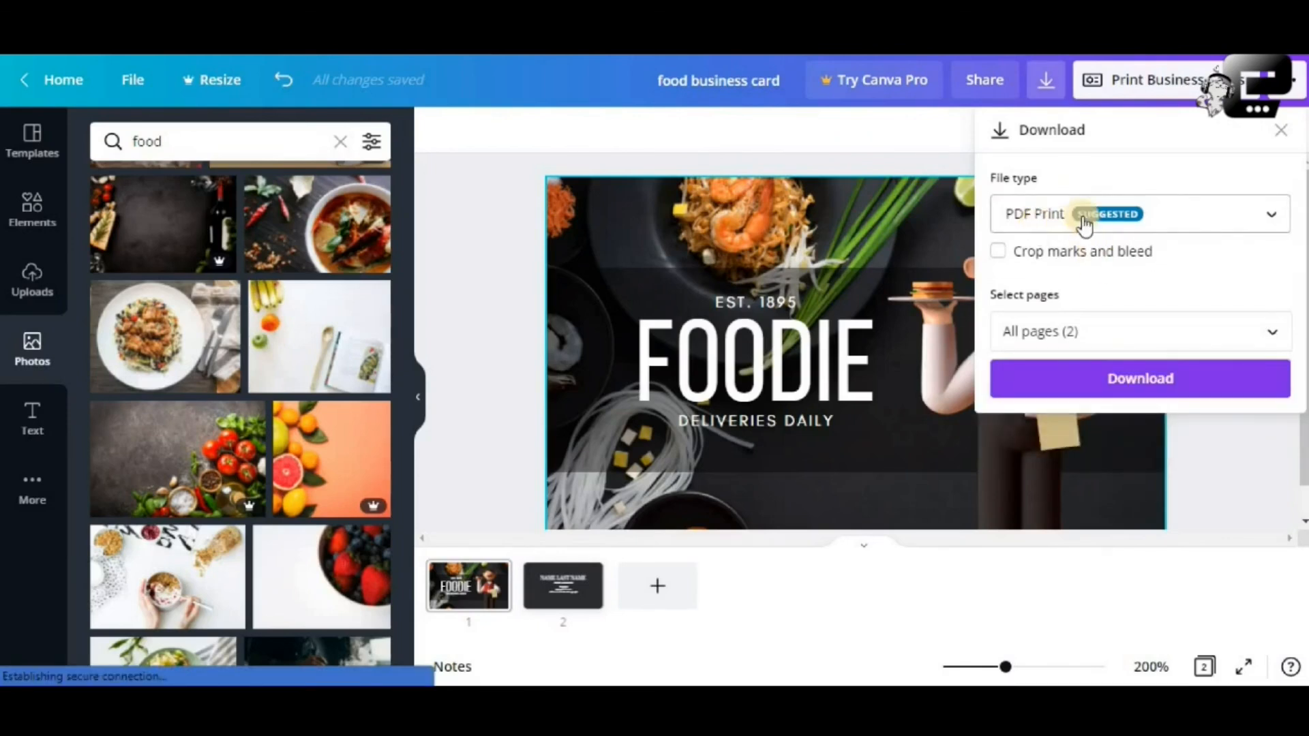
left_click(998, 252)
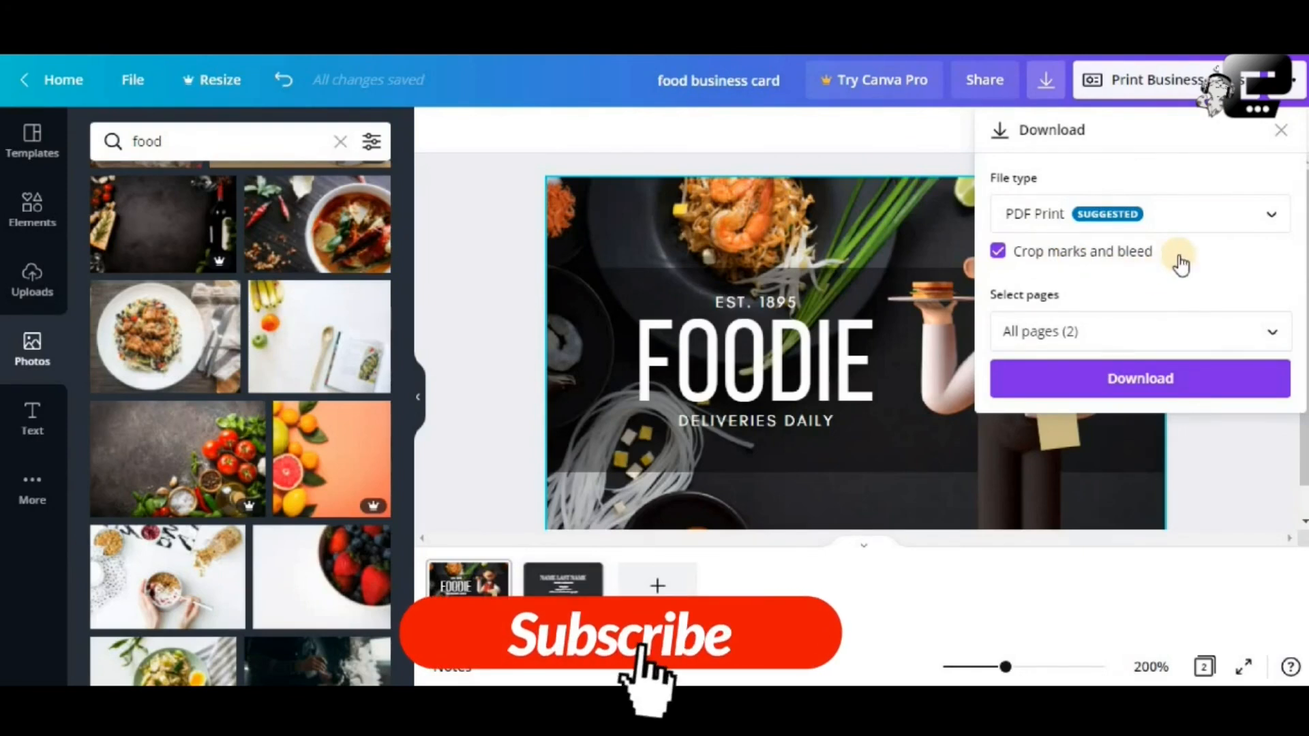
left_click(1173, 388)
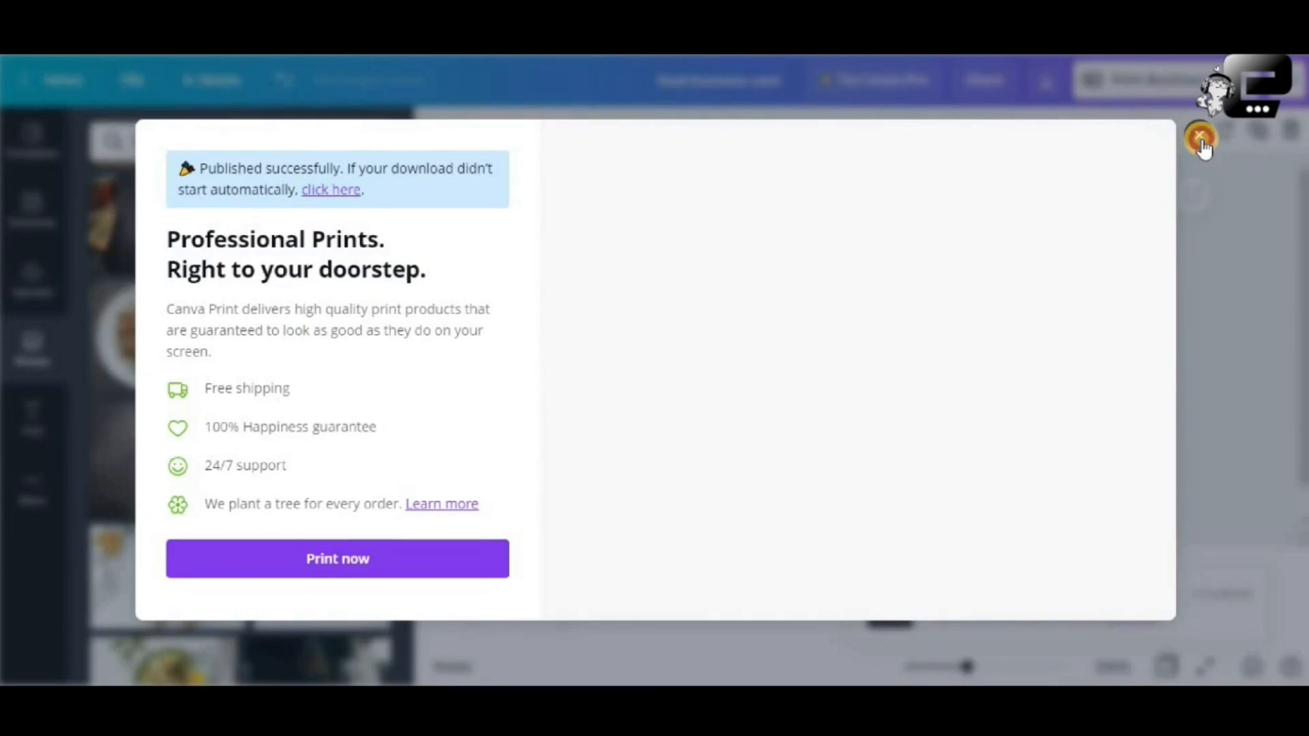
left_click(1201, 139)
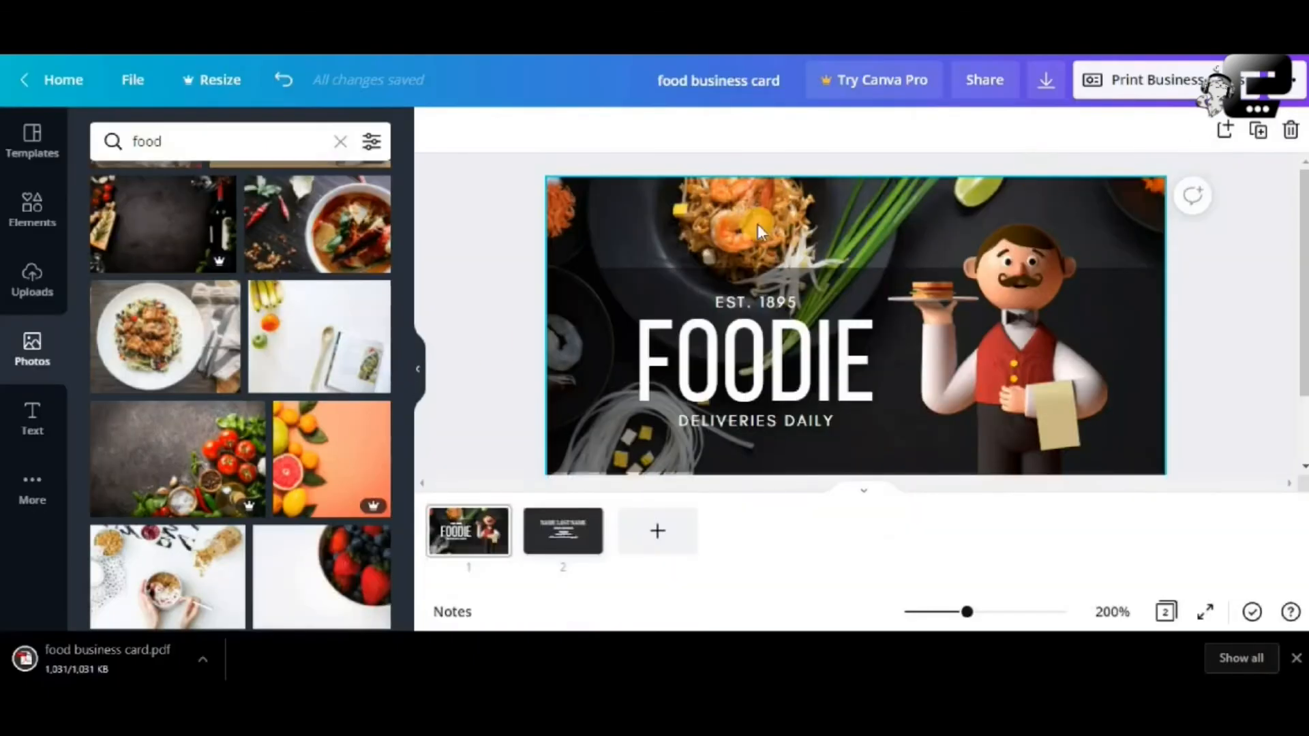
Open the downloaded food business card PDF and examine the artwork edges and crop marks on both pages at 200%.
left_click(87, 665)
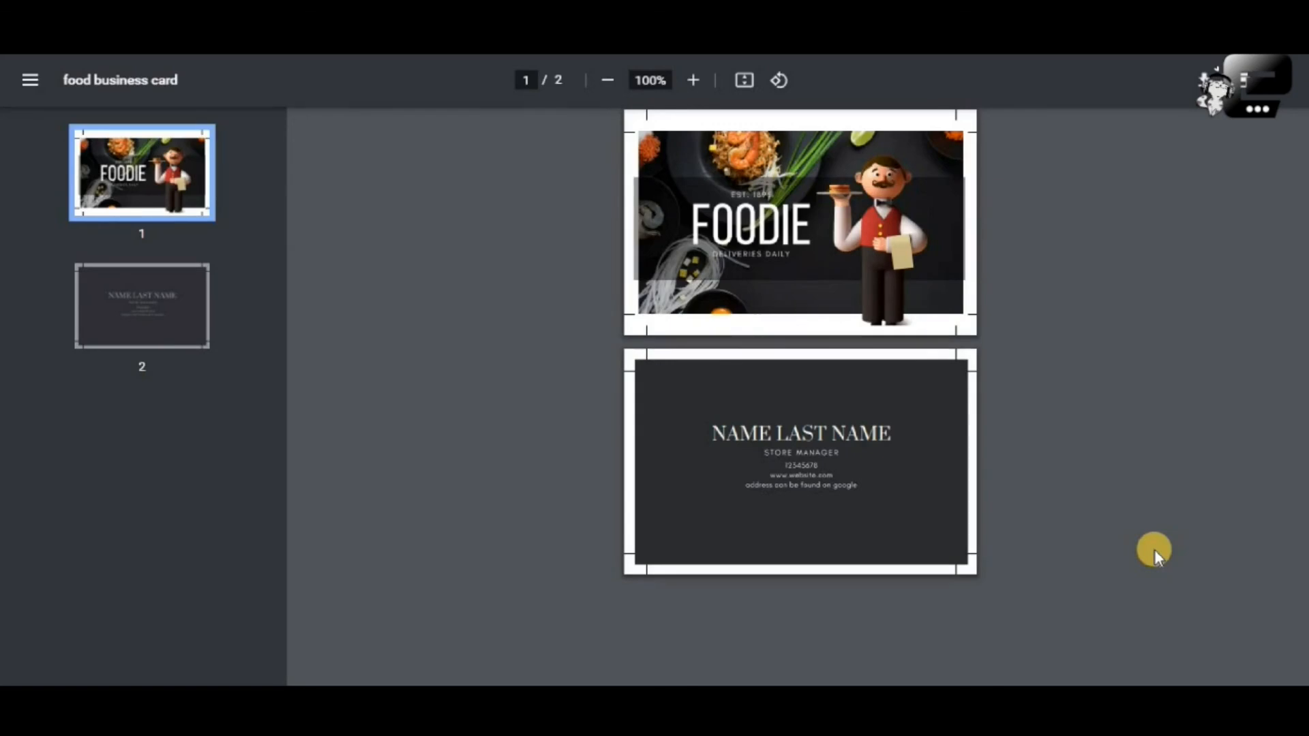
left_click(690, 81)
left_click(690, 80)
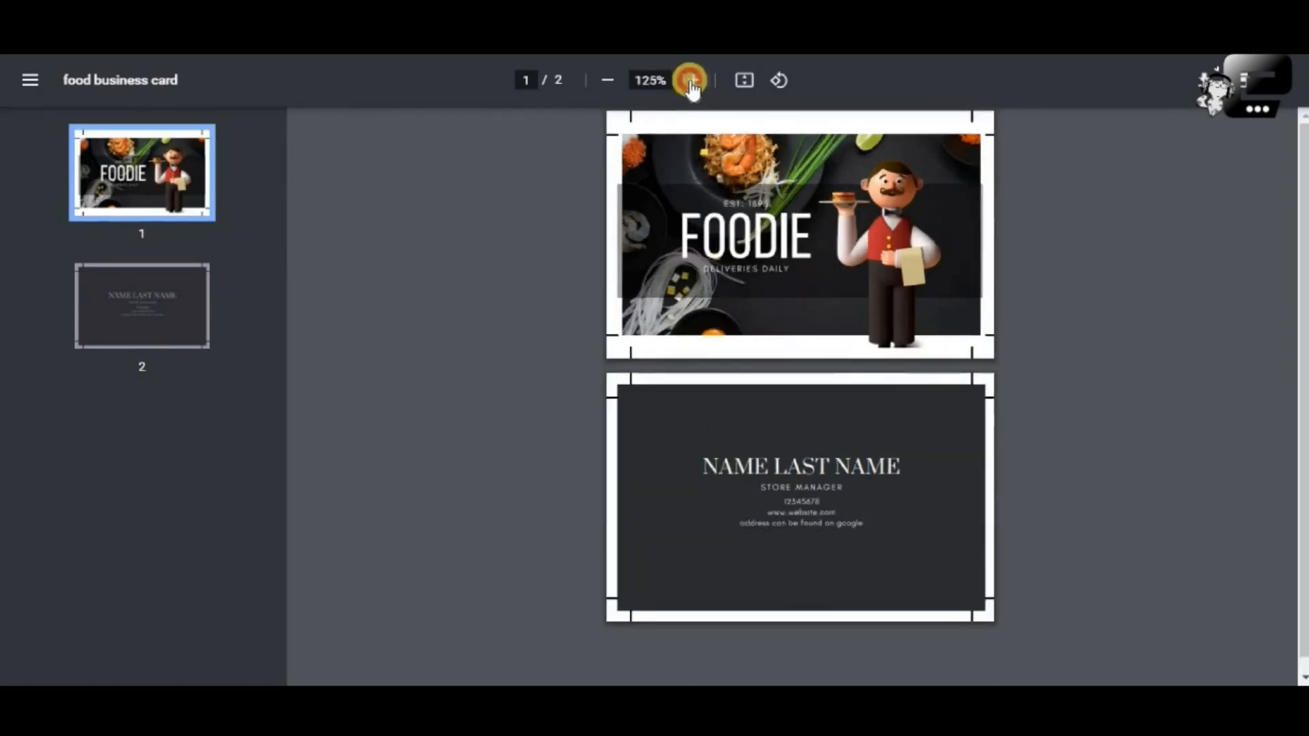
left_click(691, 80)
left_click(691, 80)
left_click(690, 80)
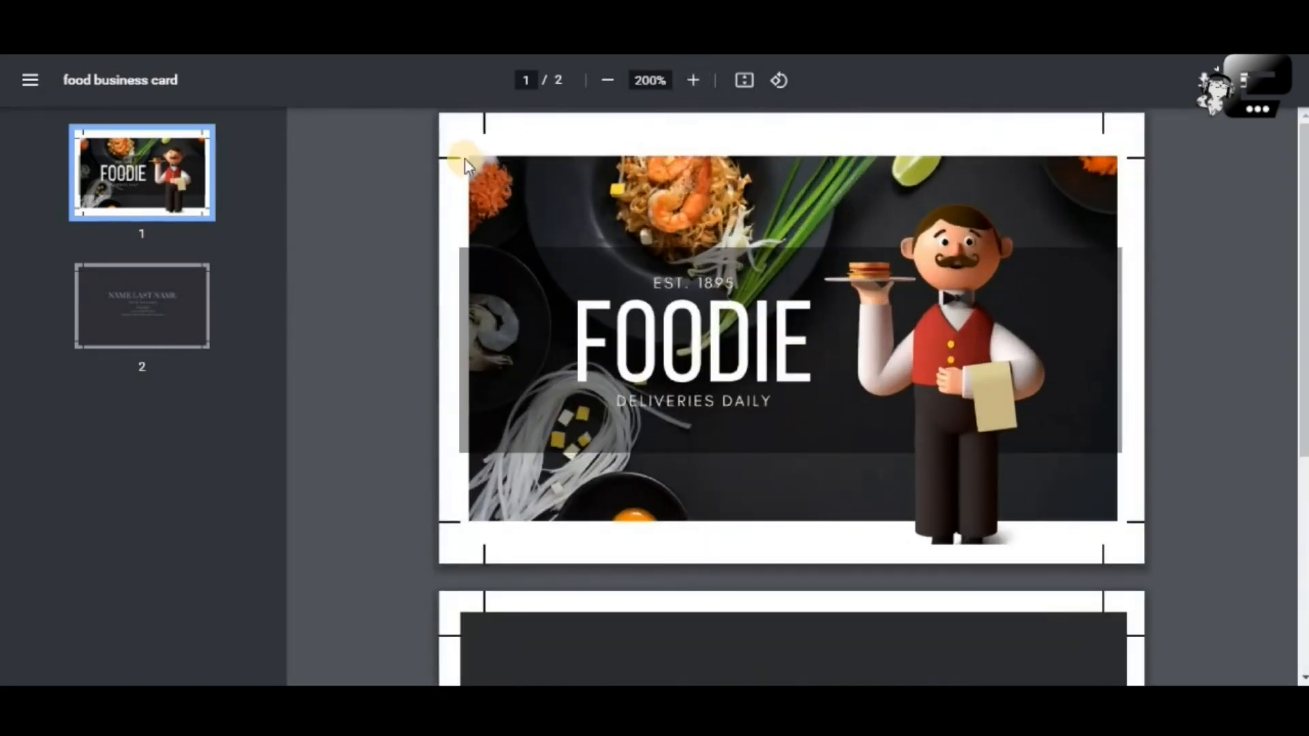
left_click(1011, 174)
left_click(1085, 424)
left_click(1169, 439)
scroll(825, 435, "down", 4)
scroll(831, 427, "up", 4)
scroll(847, 354, "down", 4)
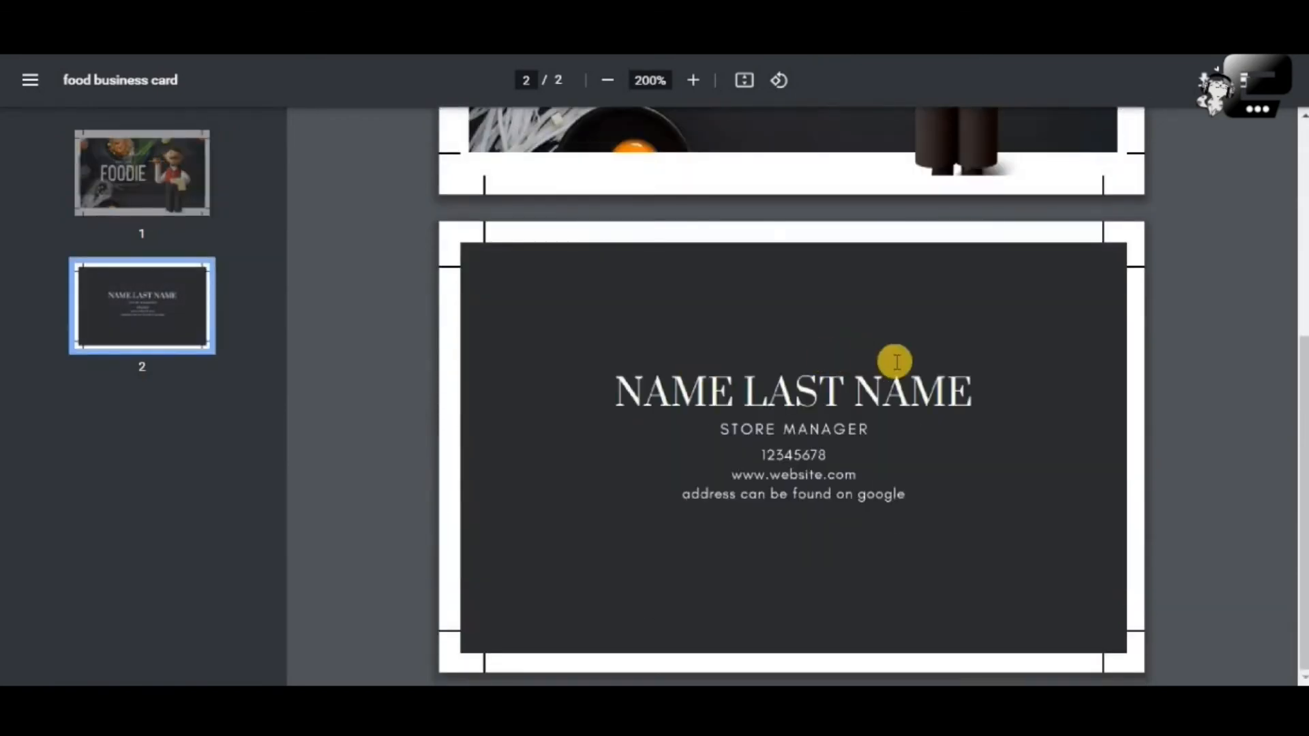